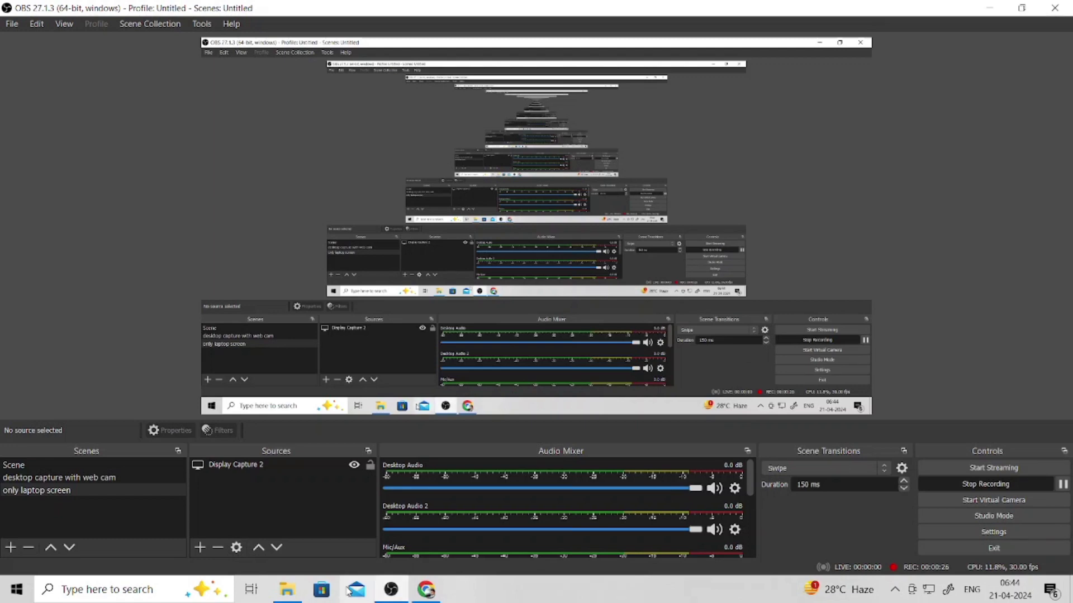
# - Bring the xilinx_Win_10+11 folder window forward, hide OBS, and maximize the folder window
pyautogui.click(287, 589)
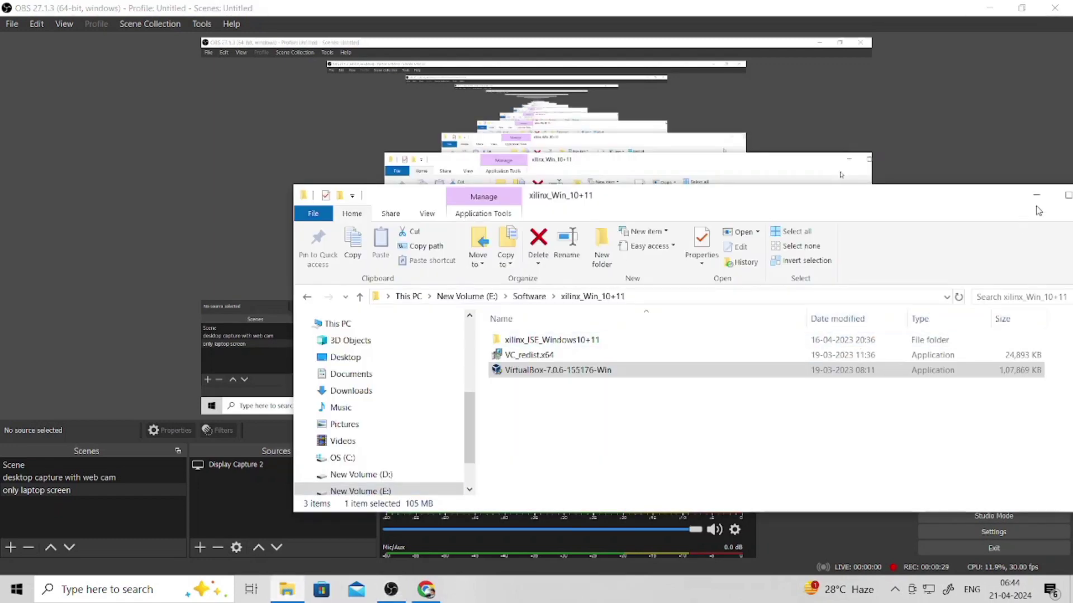
pyautogui.click(383, 592)
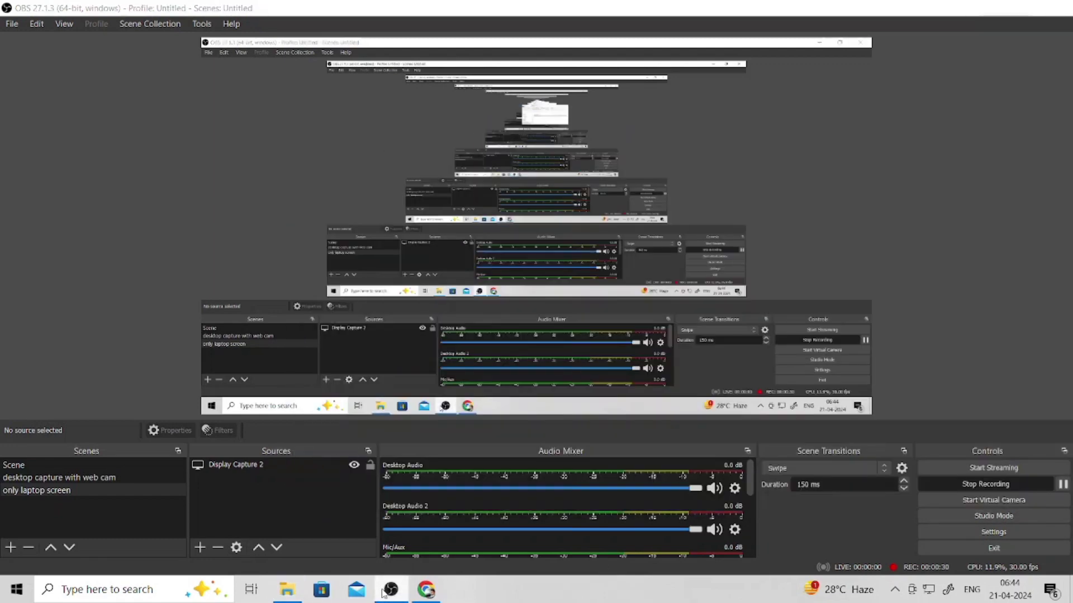
pyautogui.click(383, 592)
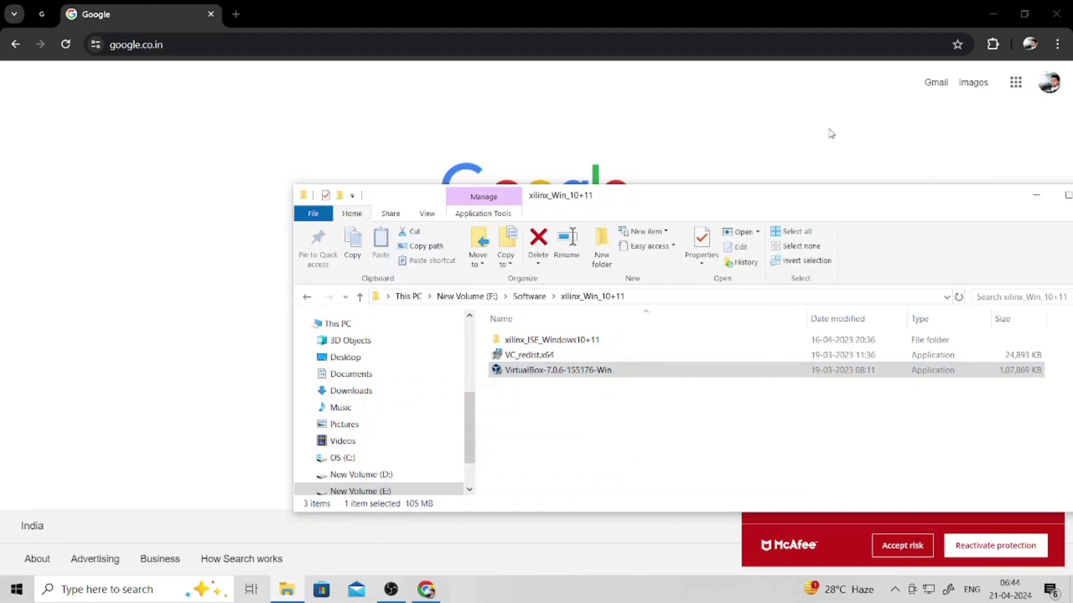
pyautogui.moveTo(791, 193); pyautogui.dragTo(639, 149)
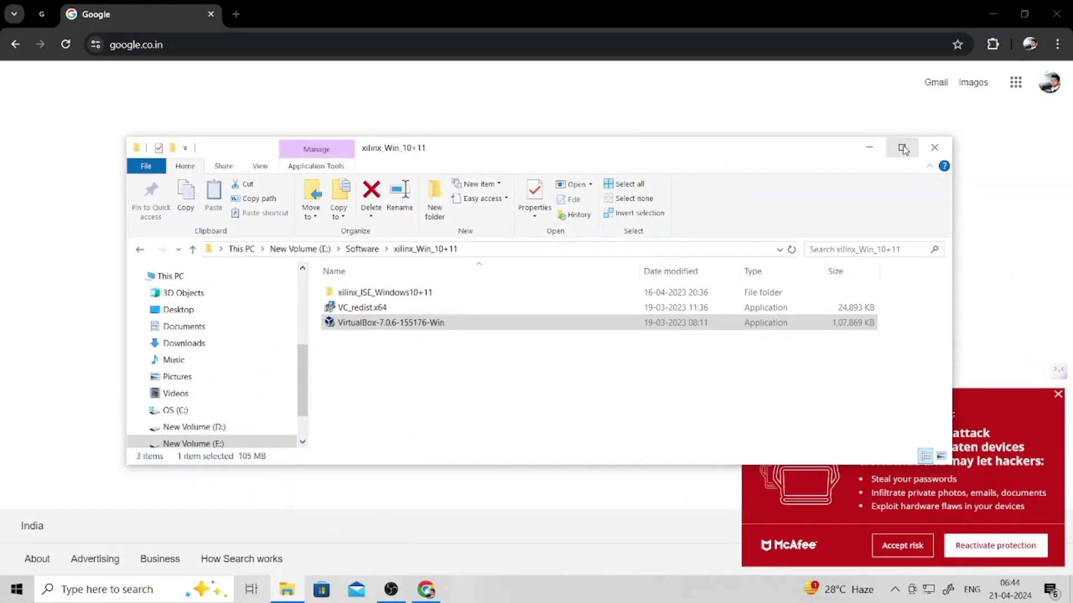
pyautogui.click(902, 149)
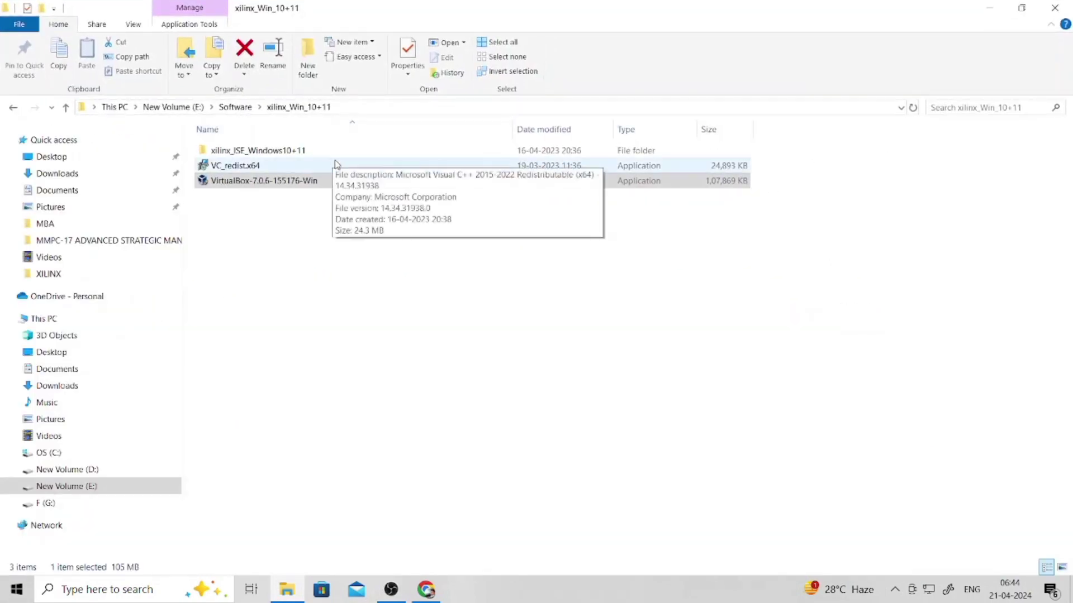
# - Select the VC_redist.x64 installer and bring up its context menu
pyautogui.rightClick(283, 169)
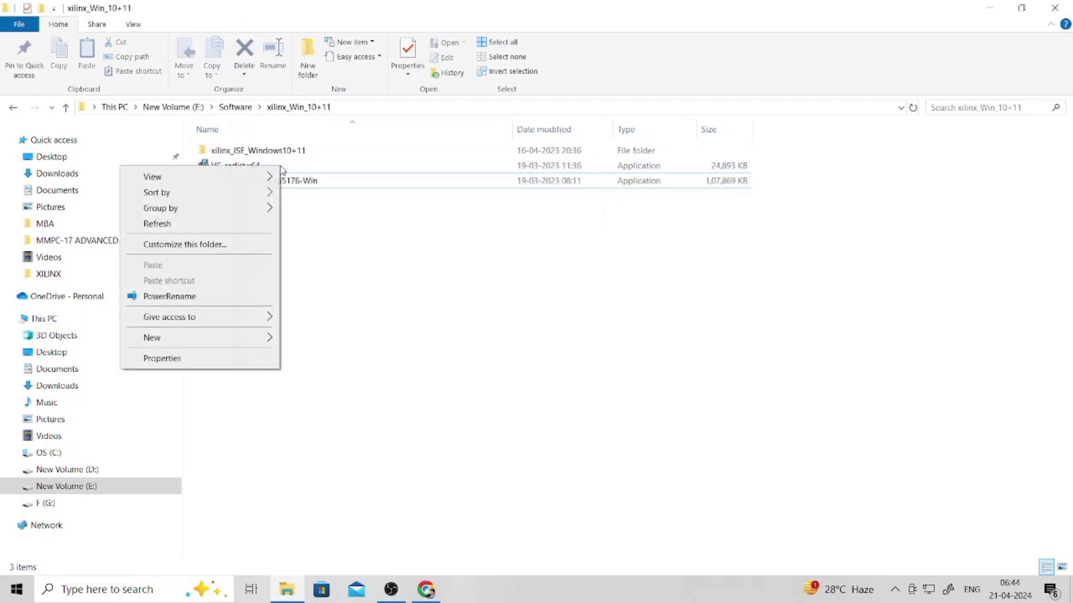
pyautogui.click(365, 172)
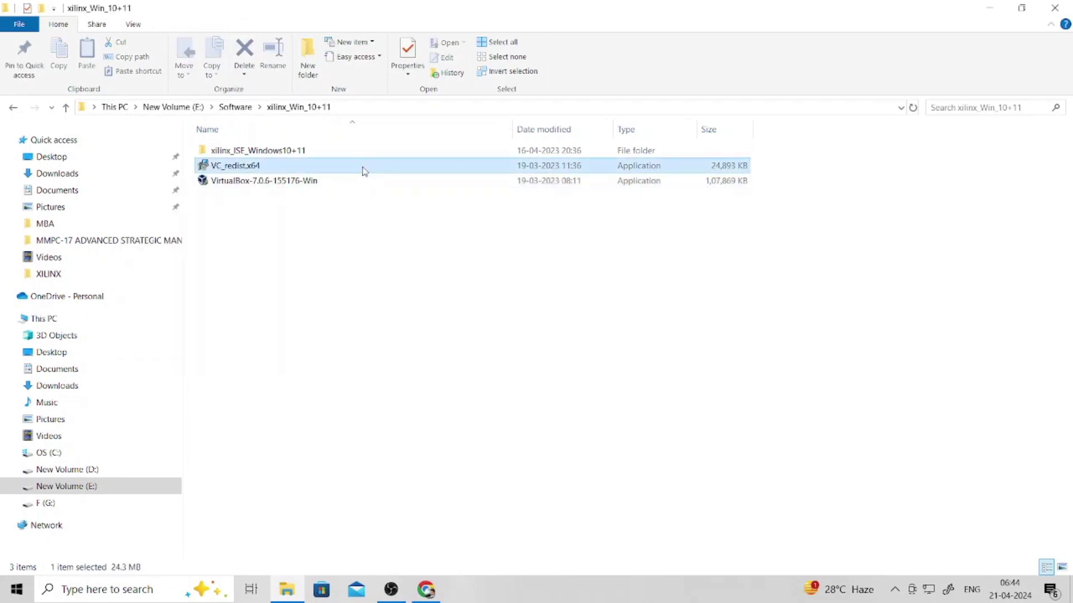
pyautogui.rightClick(365, 168)
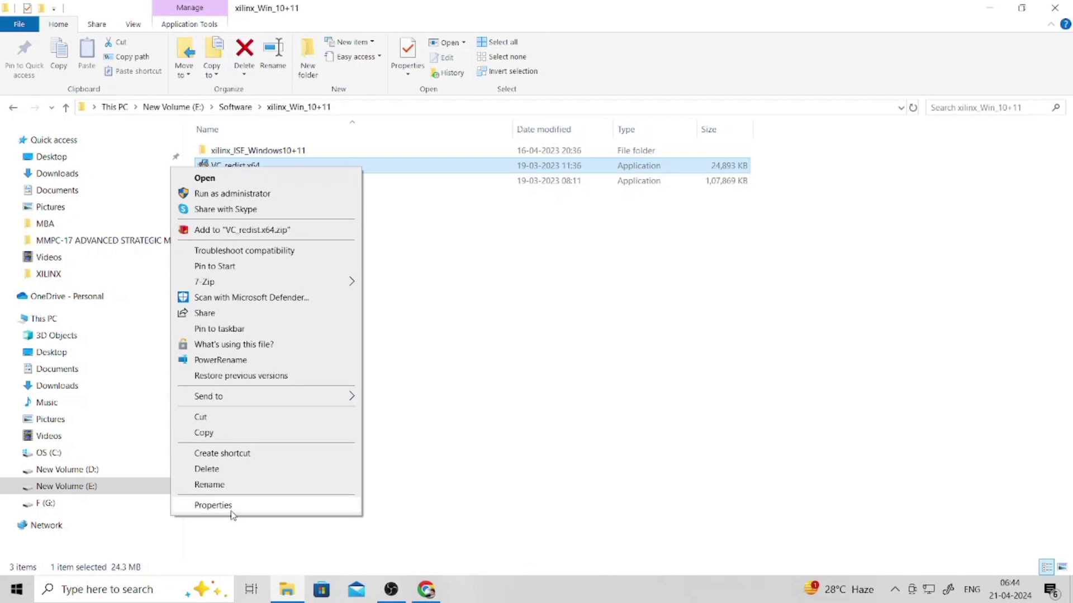
# - Copy the description text from VC_redist.x64's Properties, then switch to Chrome's Google homepage
pyautogui.click(231, 506)
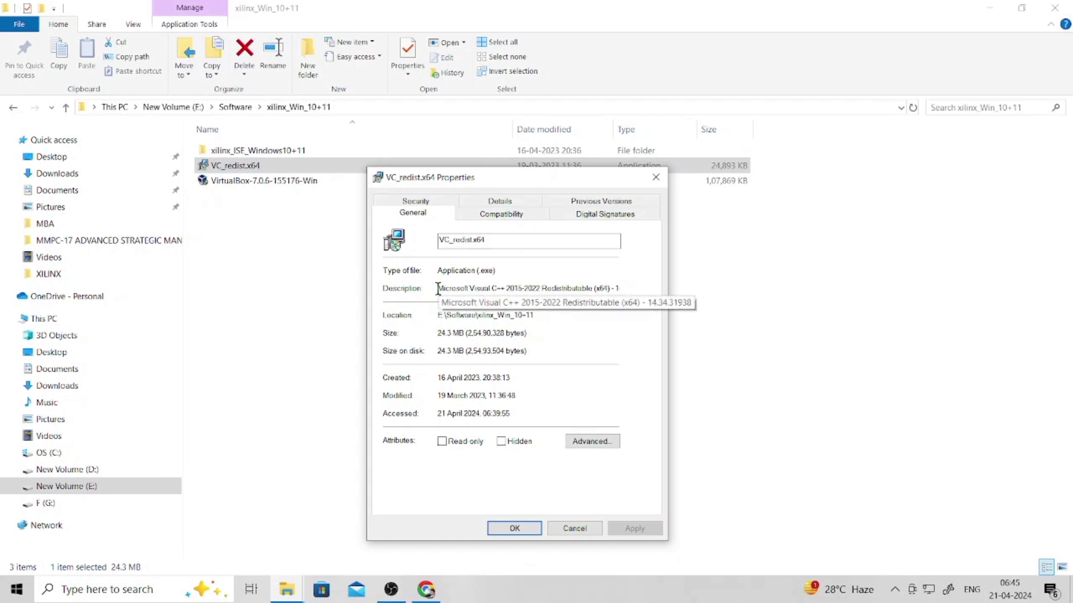
pyautogui.moveTo(438, 288); pyautogui.dragTo(638, 296)
pyautogui.hotkey('ctrl', 'c')
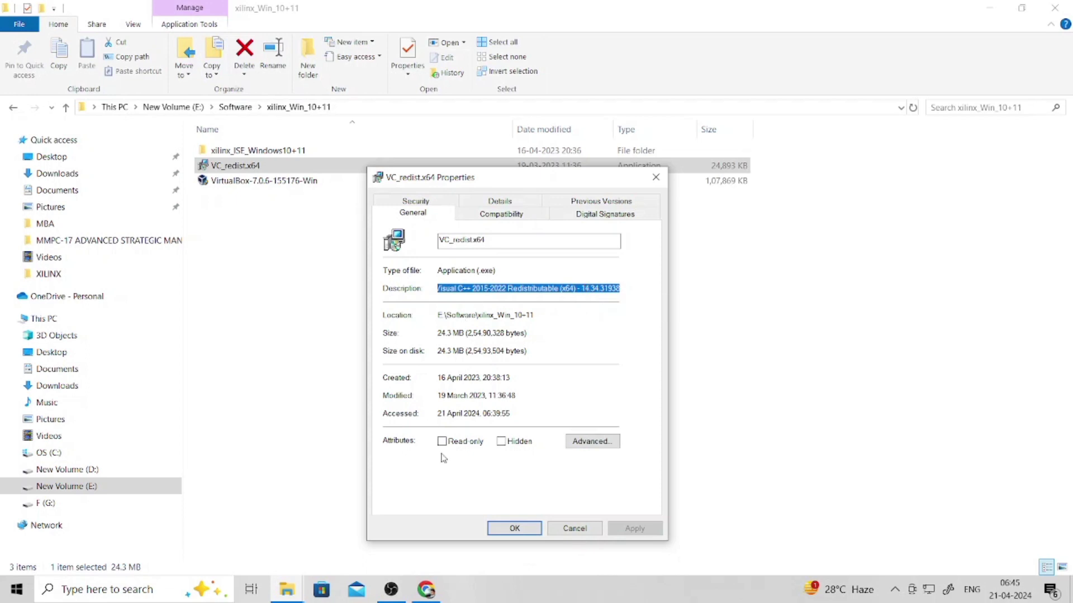
pyautogui.click(426, 590)
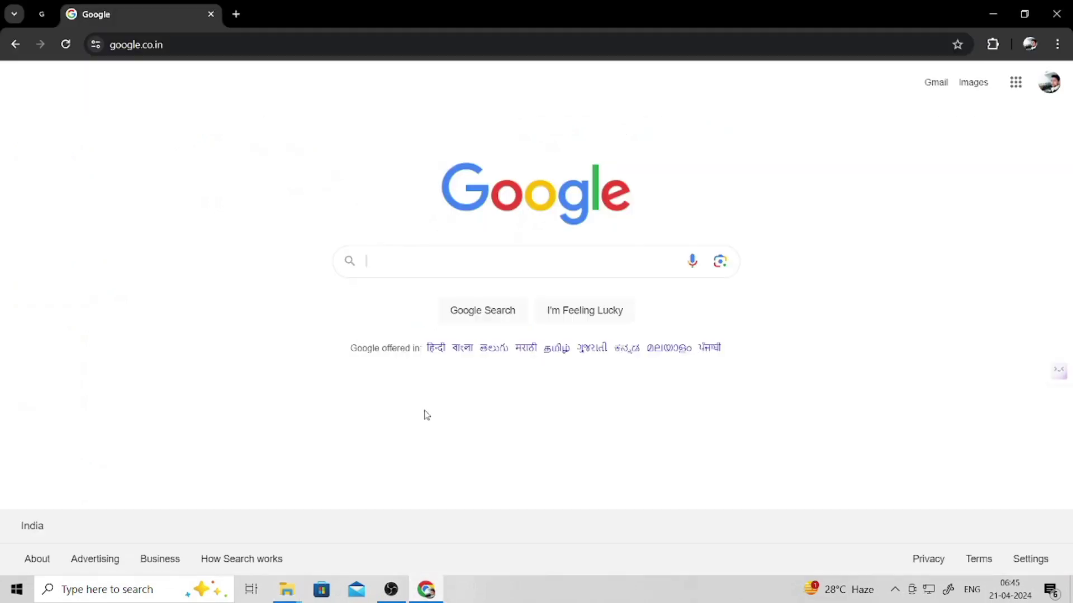
# - Paste 'Microsoft Visual C++ 2015-2022 Redistributable (x64) - 14.34.31938' into Google and search
pyautogui.click(405, 266)
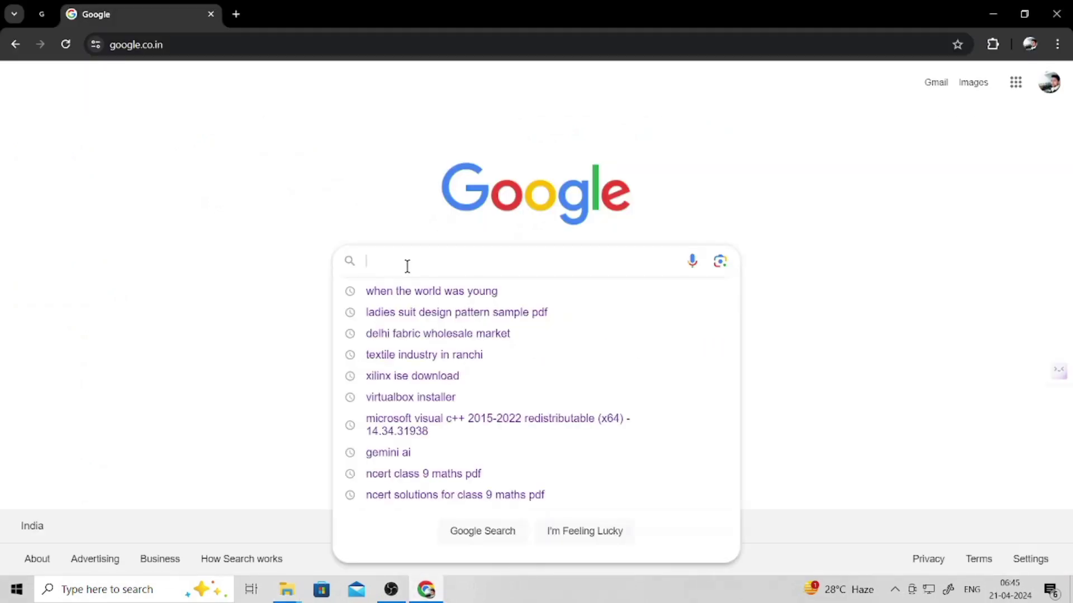
pyautogui.hotkey('ctrl', 'v')
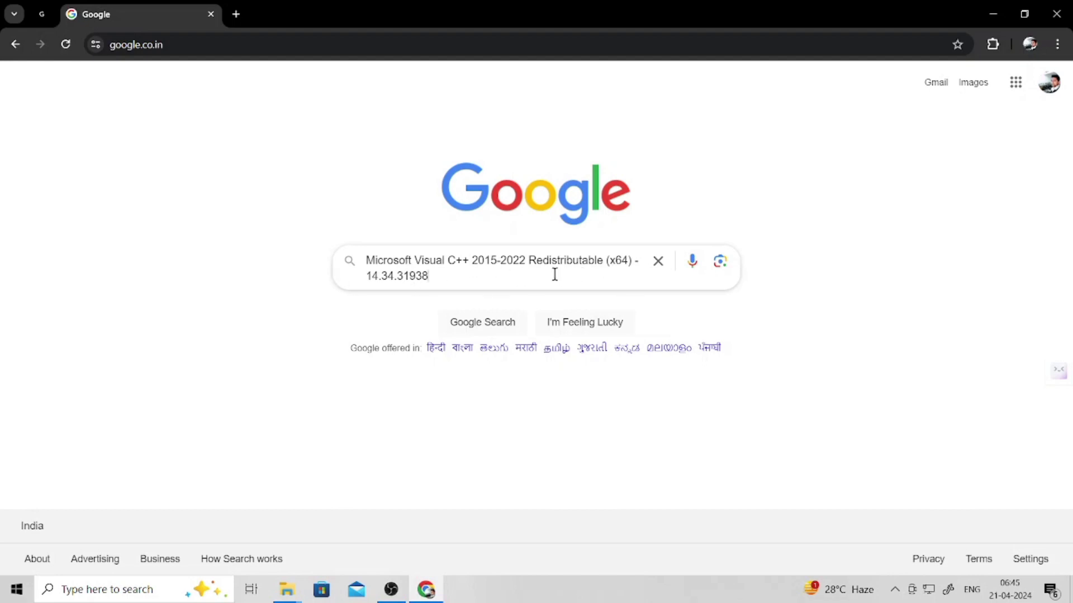
pyautogui.press('Return')
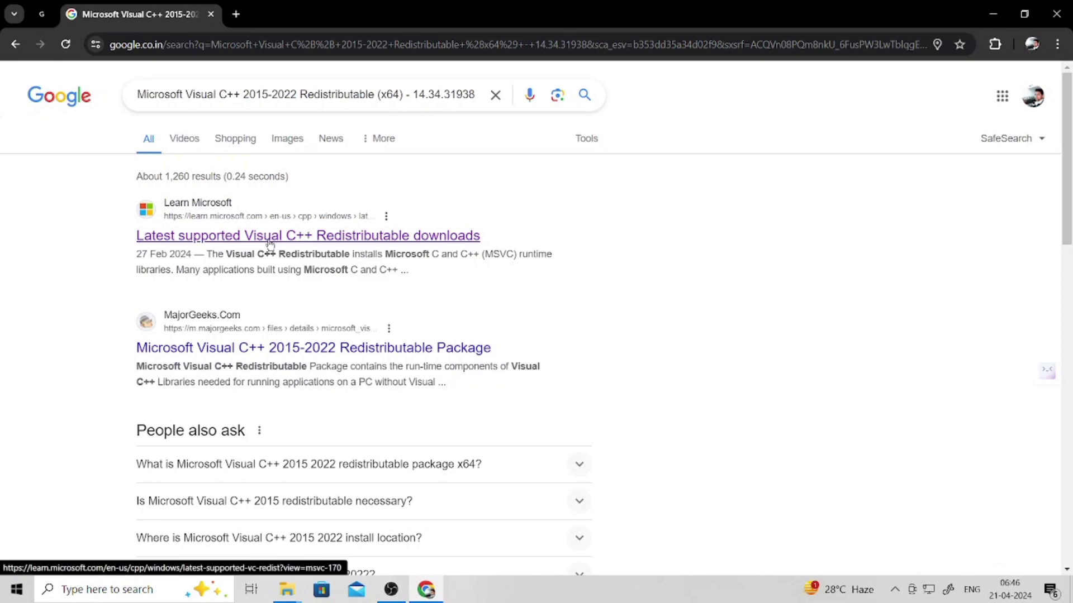
# - On Microsoft's Visual C++ Redistributable page, download the latest X64 installer
pyautogui.click(383, 241)
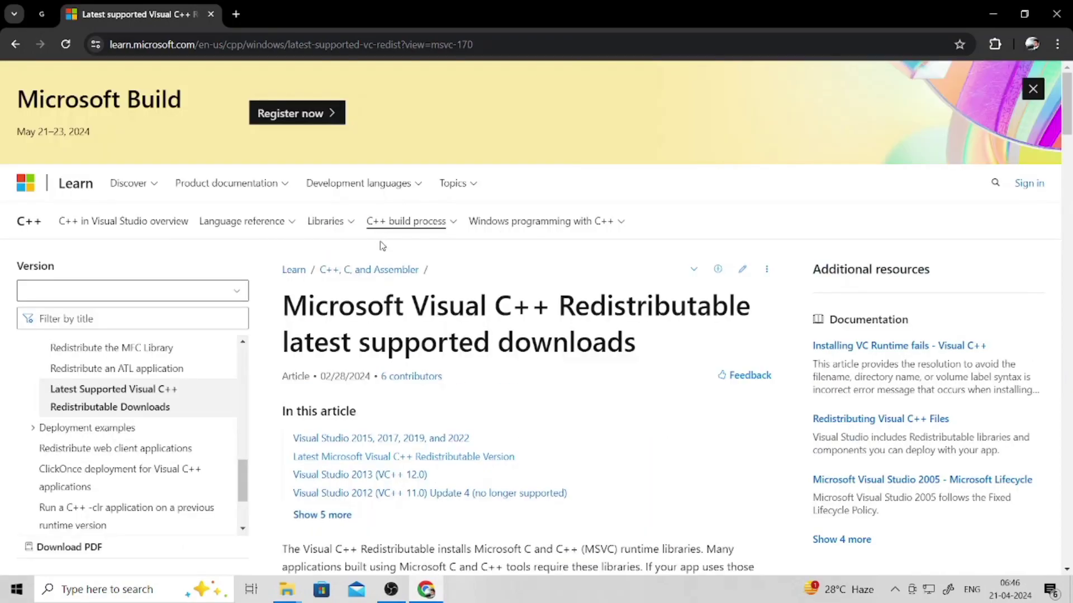
pyautogui.scroll(-5, 447, 377)
pyautogui.scroll(-10, 447, 377)
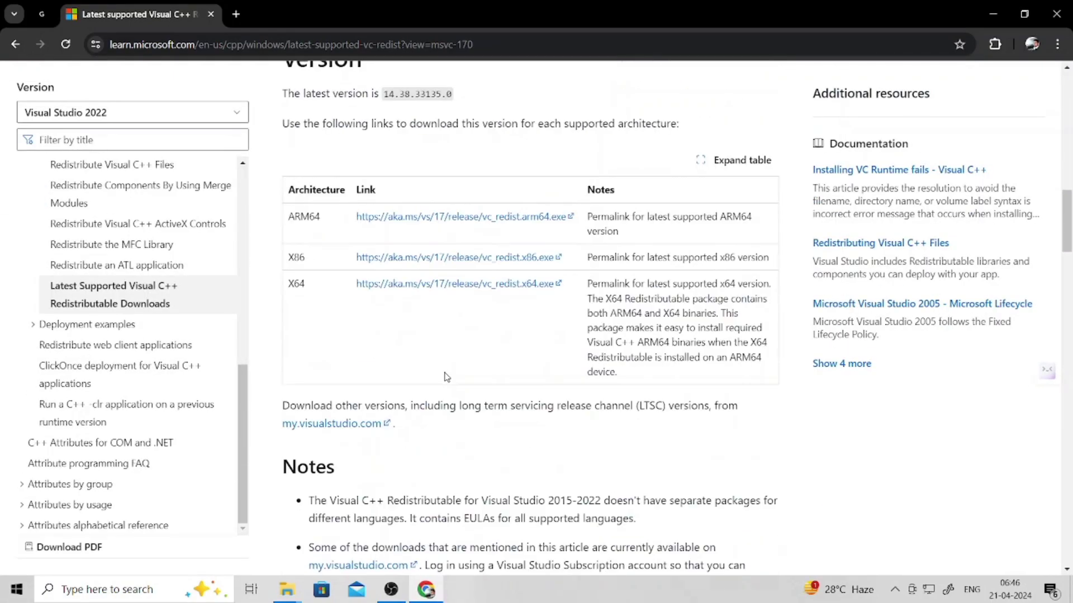
pyautogui.scroll(6, 384, 279)
pyautogui.scroll(-3, 384, 279)
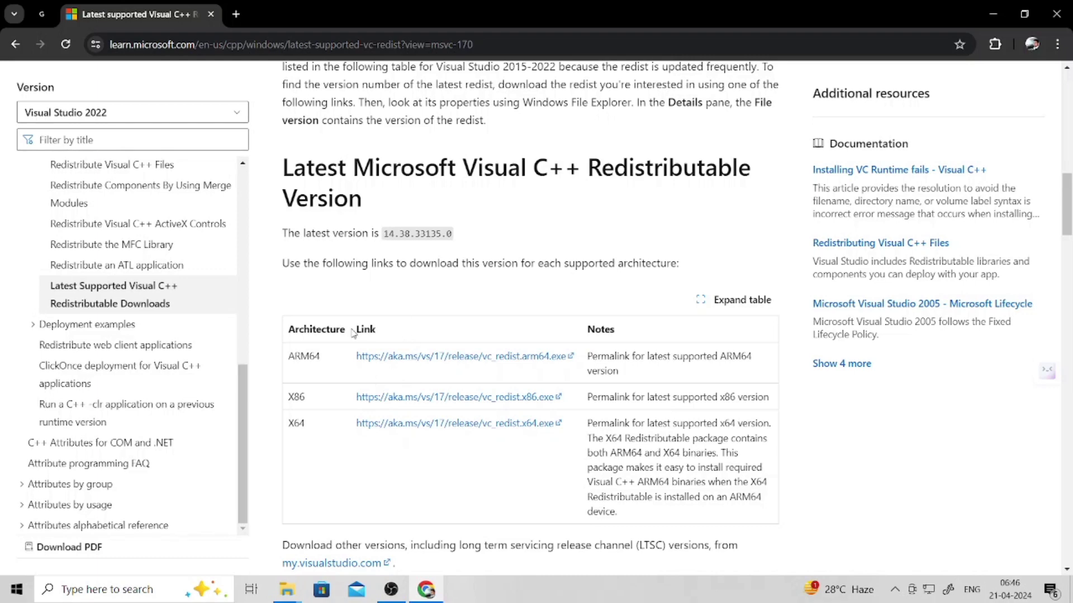
pyautogui.scroll(-1, 354, 334)
pyautogui.scroll(-3, 369, 294)
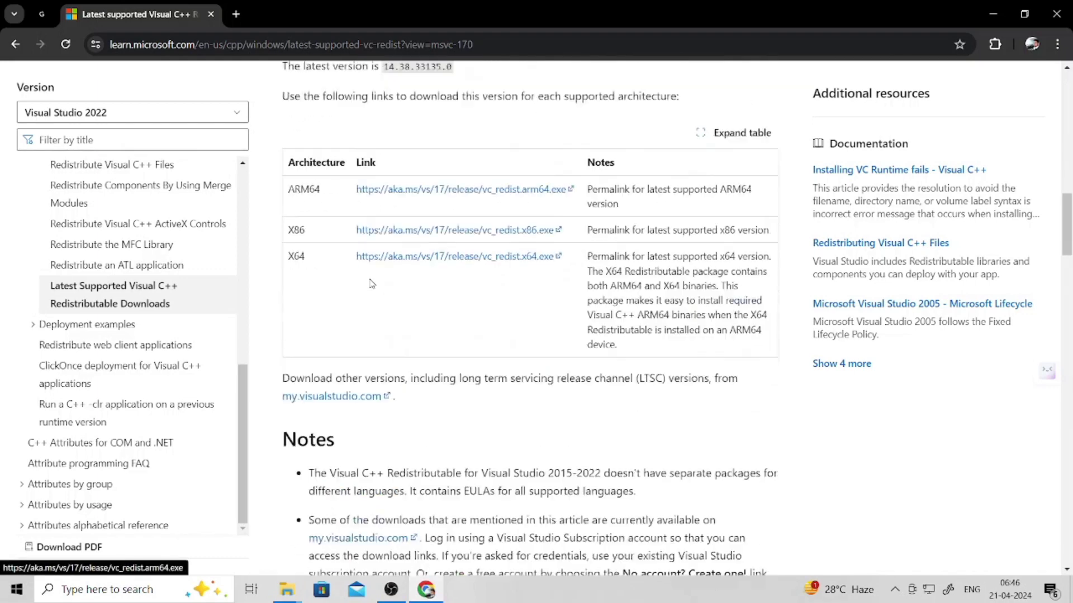
pyautogui.scroll(2, 370, 283)
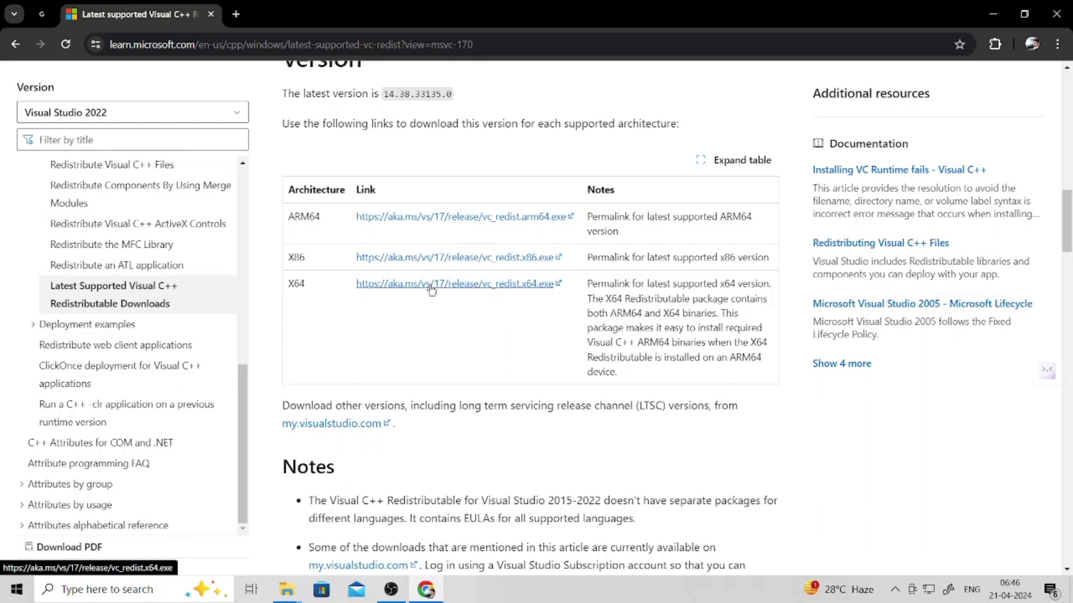
pyautogui.click(431, 285)
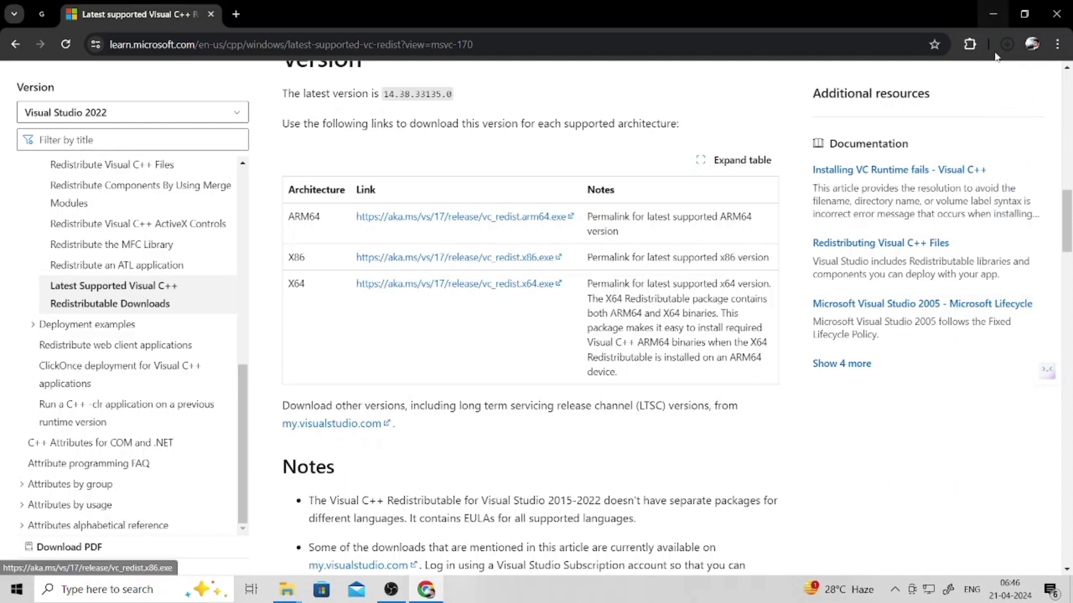
# - Confirm VC_redist.x64 (2).exe (24.2 MB) finished downloading, then go back to the Google results
pyautogui.click(1005, 44)
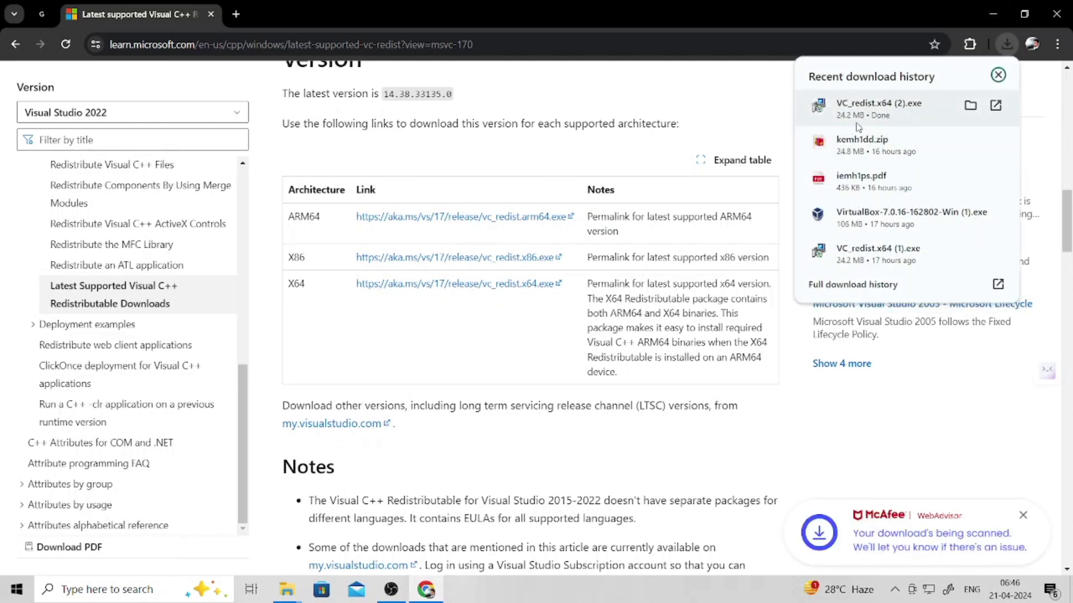
pyautogui.scroll(6, 481, 335)
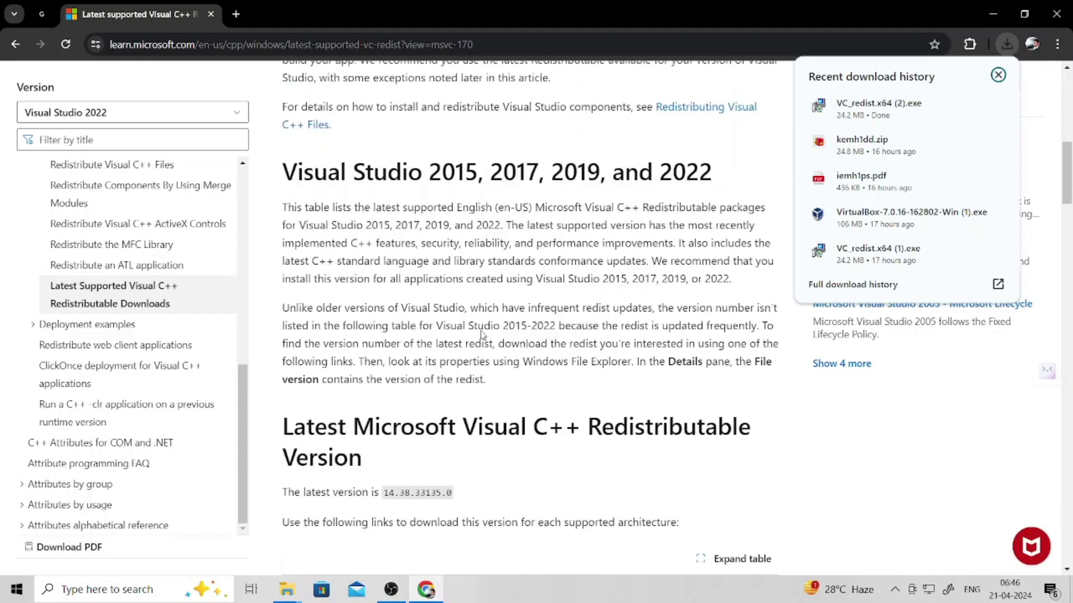
pyautogui.scroll(5, 482, 334)
pyautogui.click(16, 45)
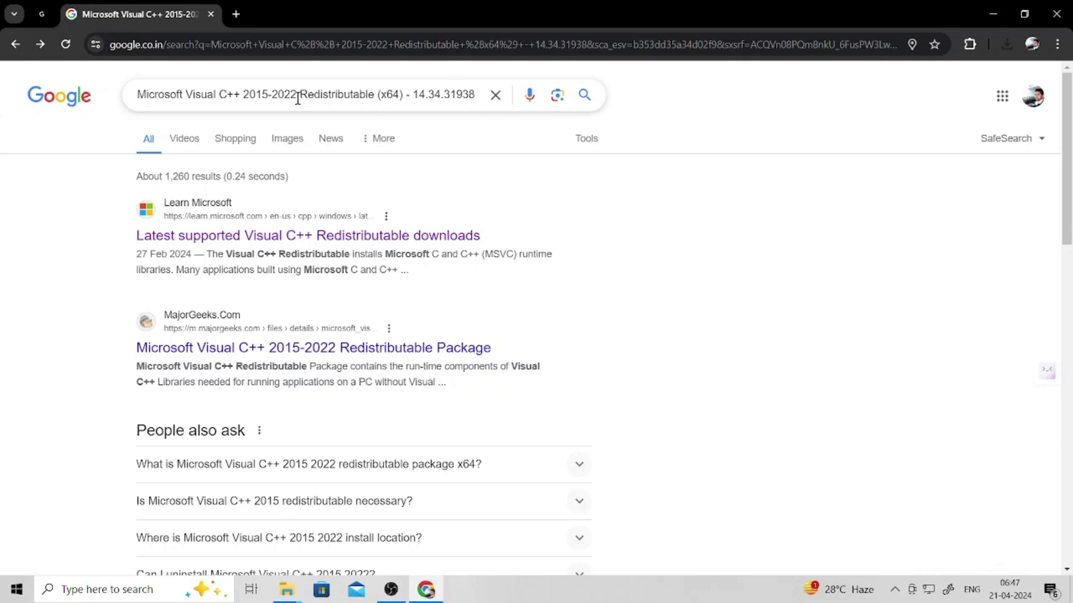
# - Replace the search query with just 'Microsoft Visual C++ 2015-2022' and run it
pyautogui.moveTo(298, 98); pyautogui.dragTo(125, 111)
pyautogui.hotkey('ctrl', 'c')
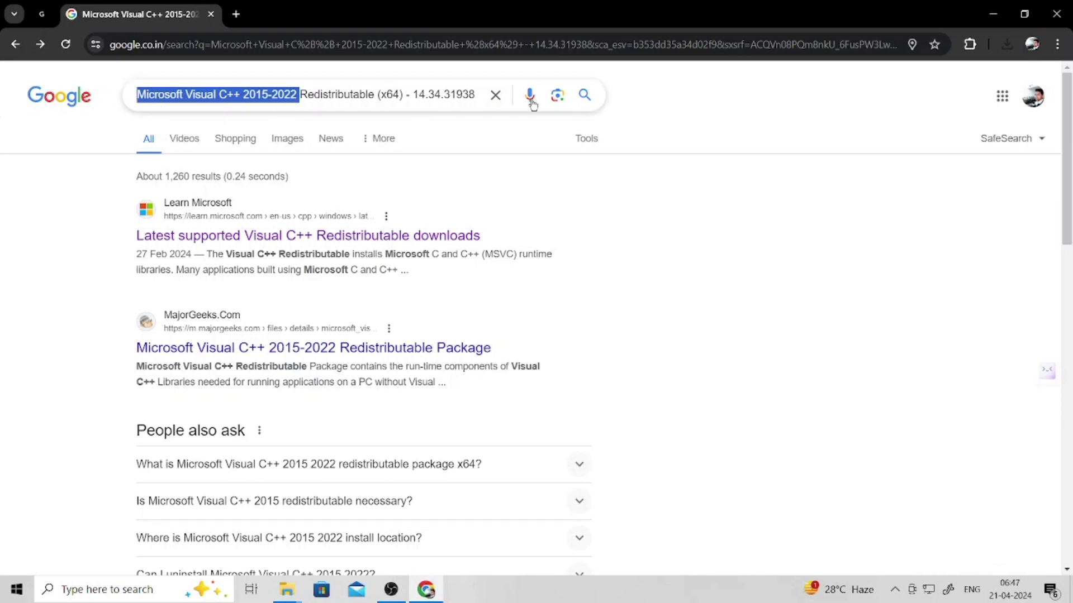
pyautogui.click(497, 94)
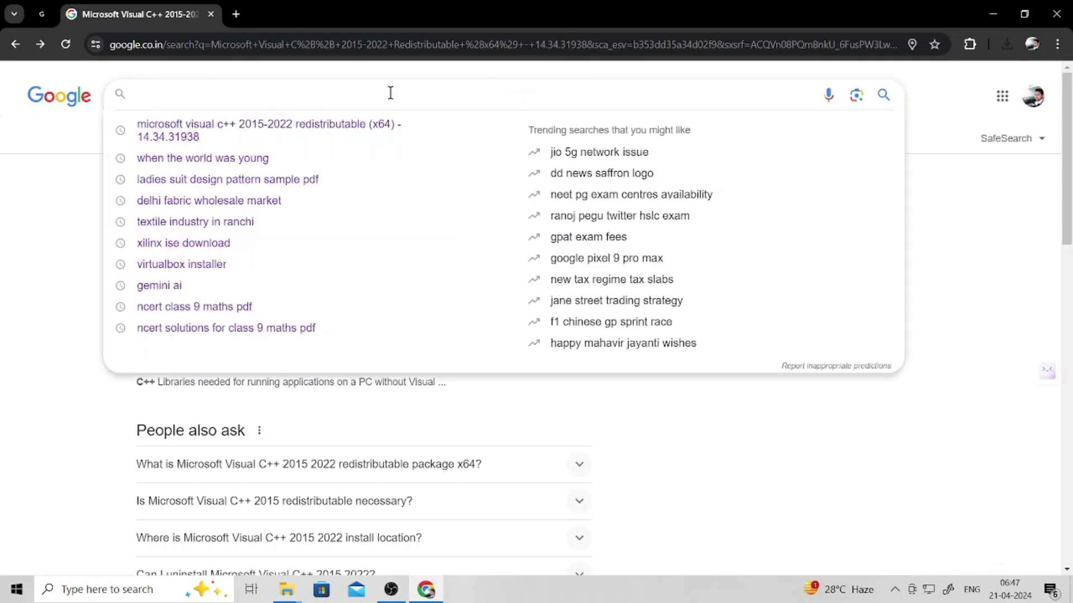
pyautogui.rightClick(356, 93)
pyautogui.click(387, 228)
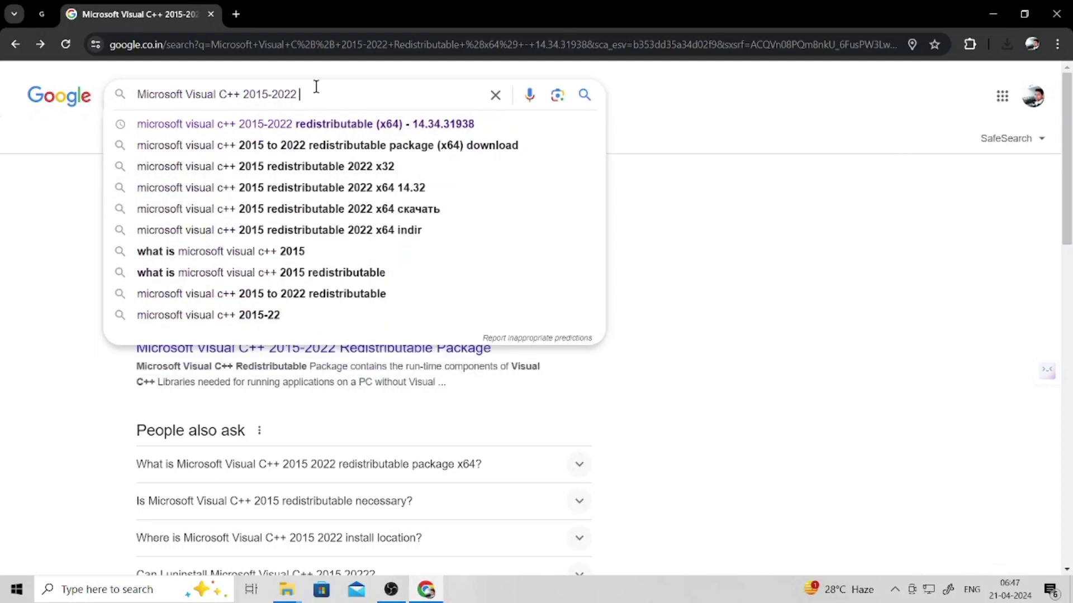
pyautogui.press('Return')
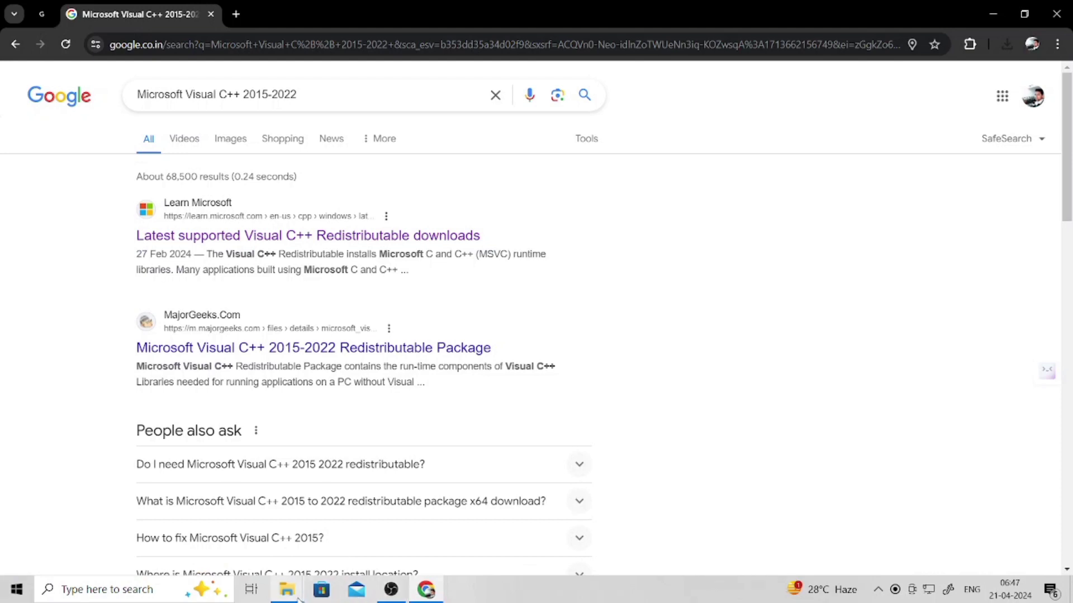
# - In the xilinx_Win_10+11 folder window, select the VirtualBox-7.0.6 installer file
pyautogui.moveTo(291, 599)
pyautogui.click(282, 510)
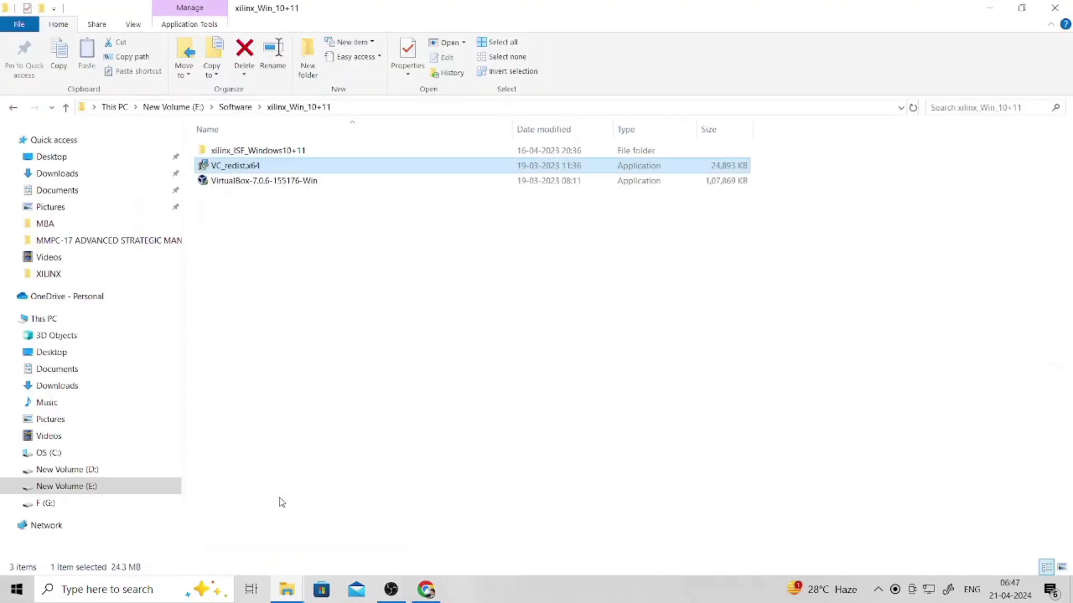
pyautogui.click(288, 183)
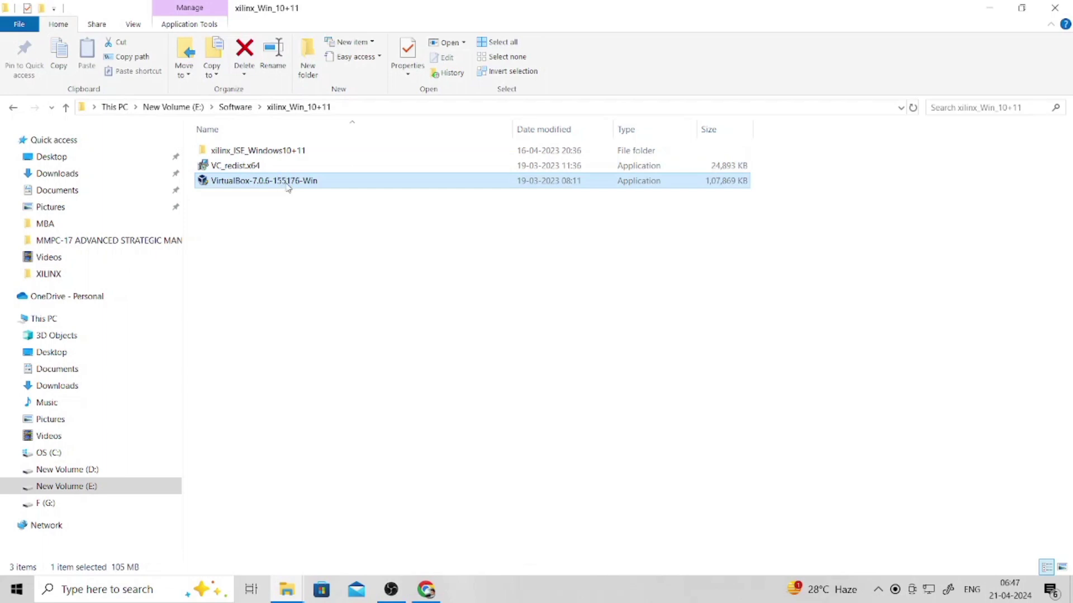
# - Return Chrome to the Google home page with an empty search box
pyautogui.click(430, 591)
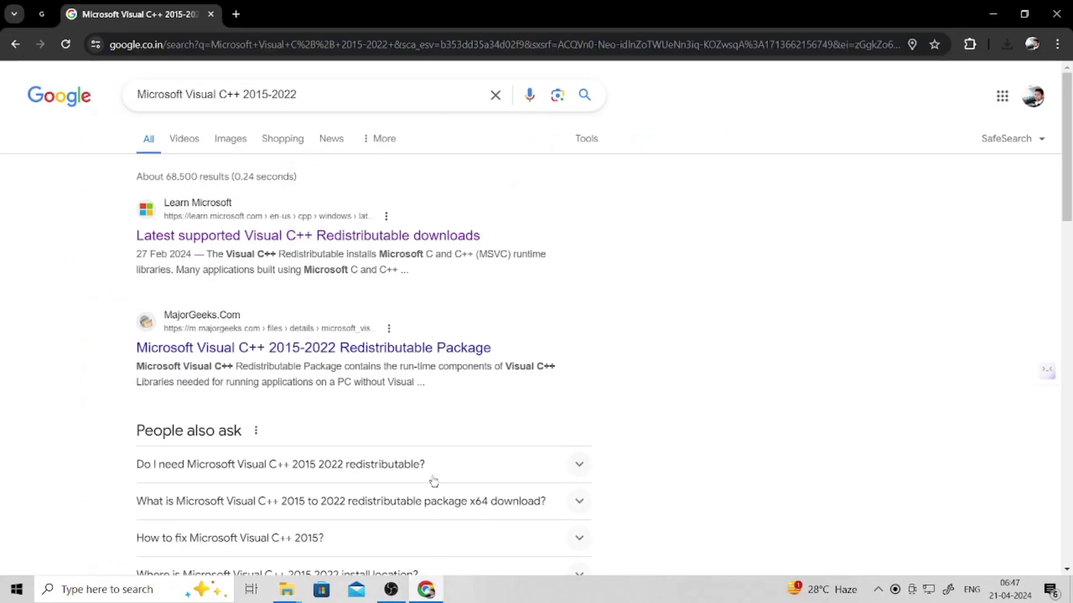
pyautogui.click(15, 45)
pyautogui.click(15, 44)
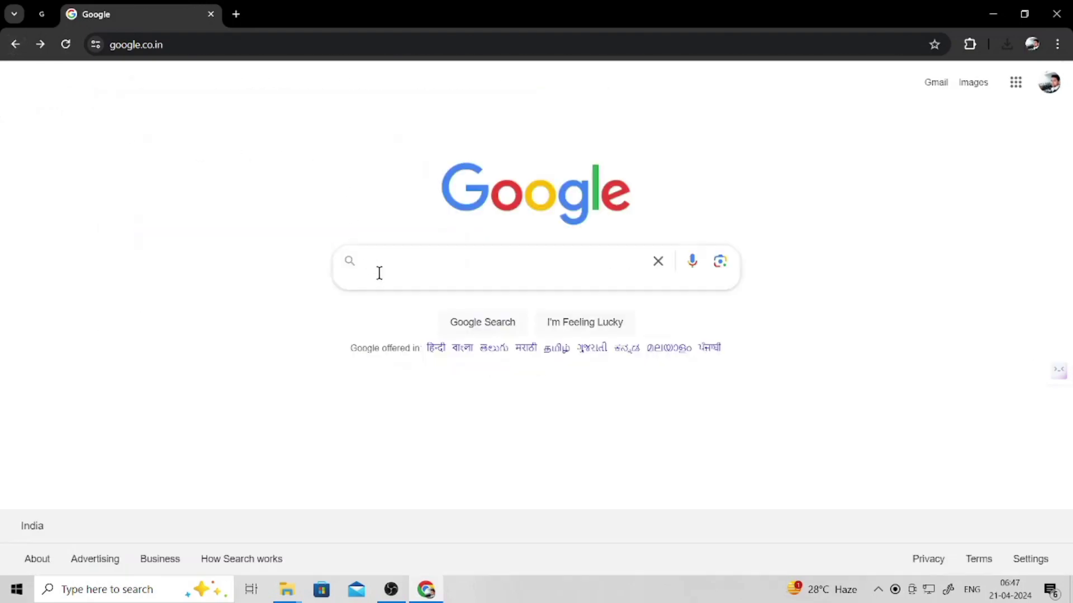
# - Search Google for 'virtualbox' using the suggestion offered after typing 'virtual bo'
pyautogui.click(397, 261)
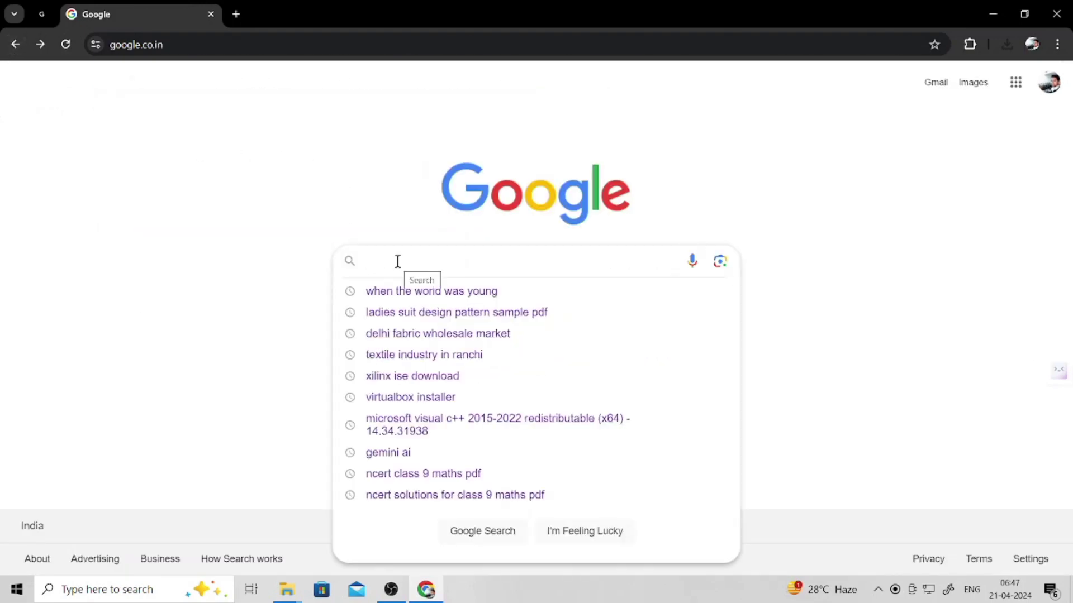
pyautogui.write('virt')
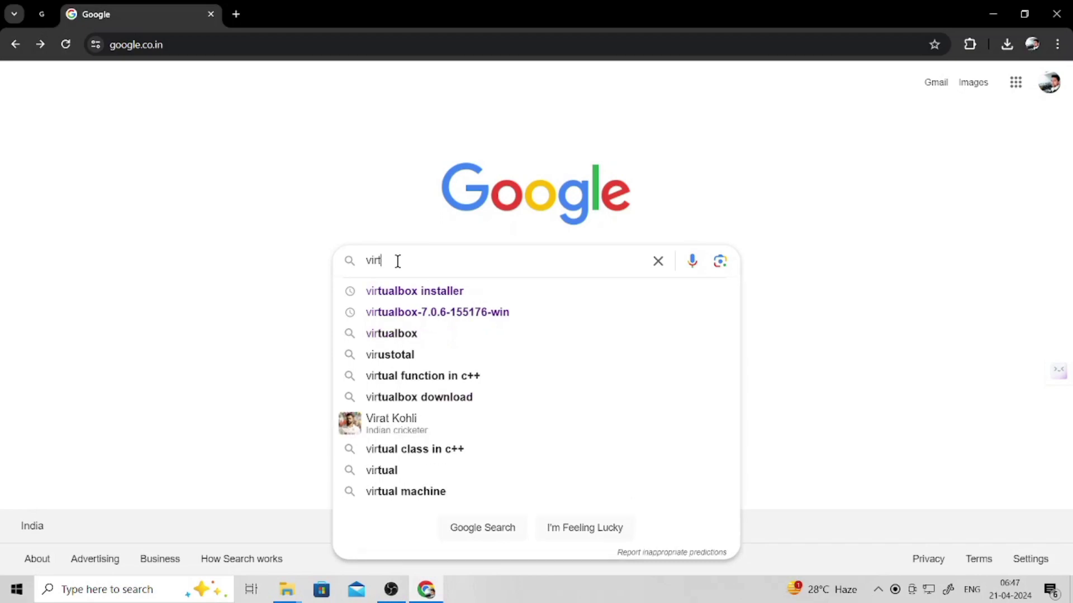
pyautogui.write('ual b')
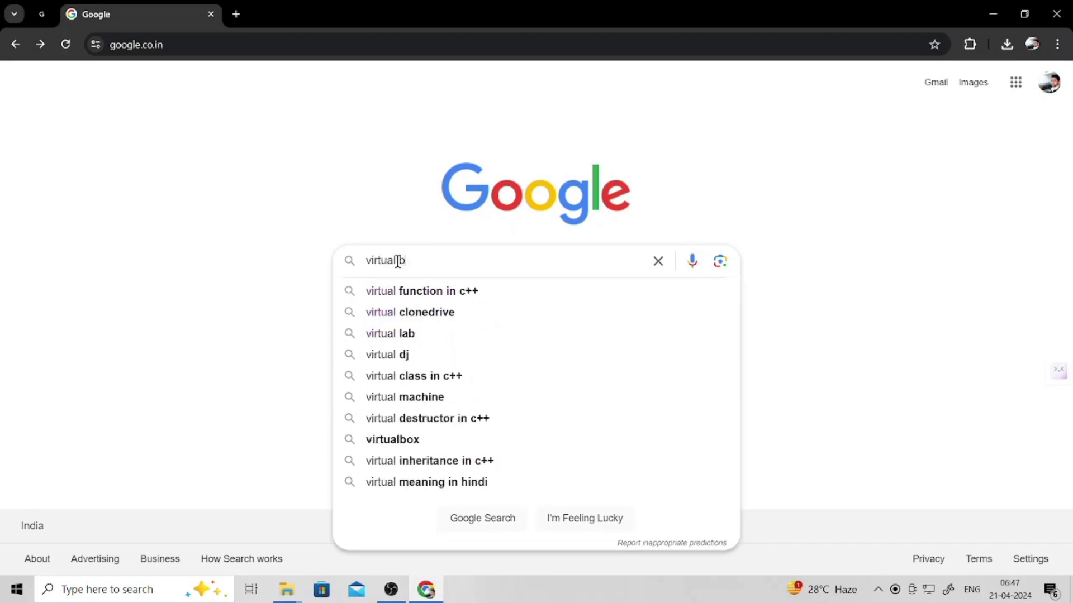
pyautogui.write('o')
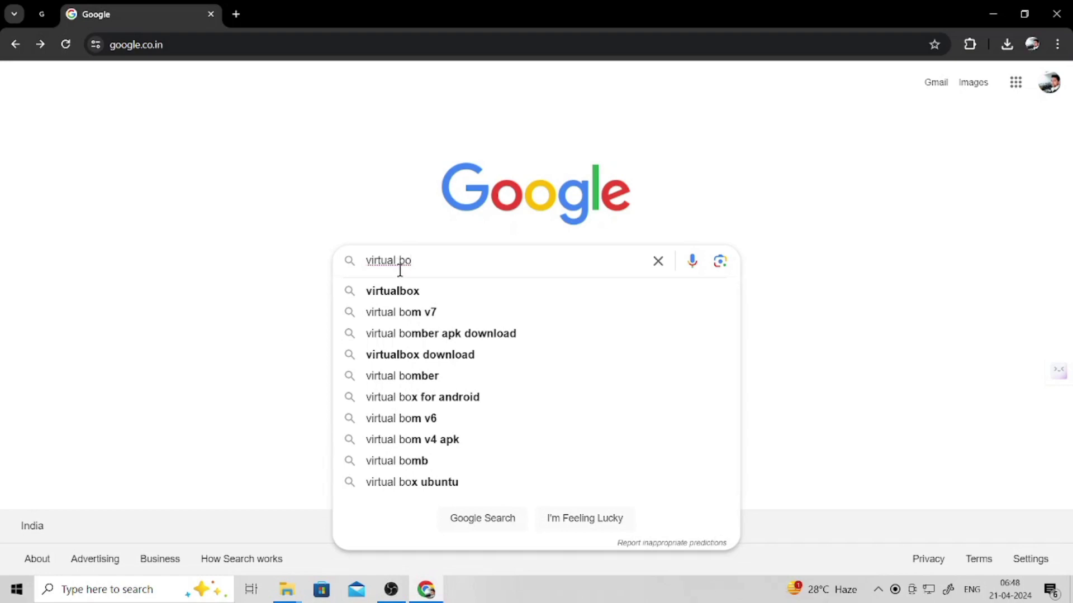
pyautogui.click(402, 295)
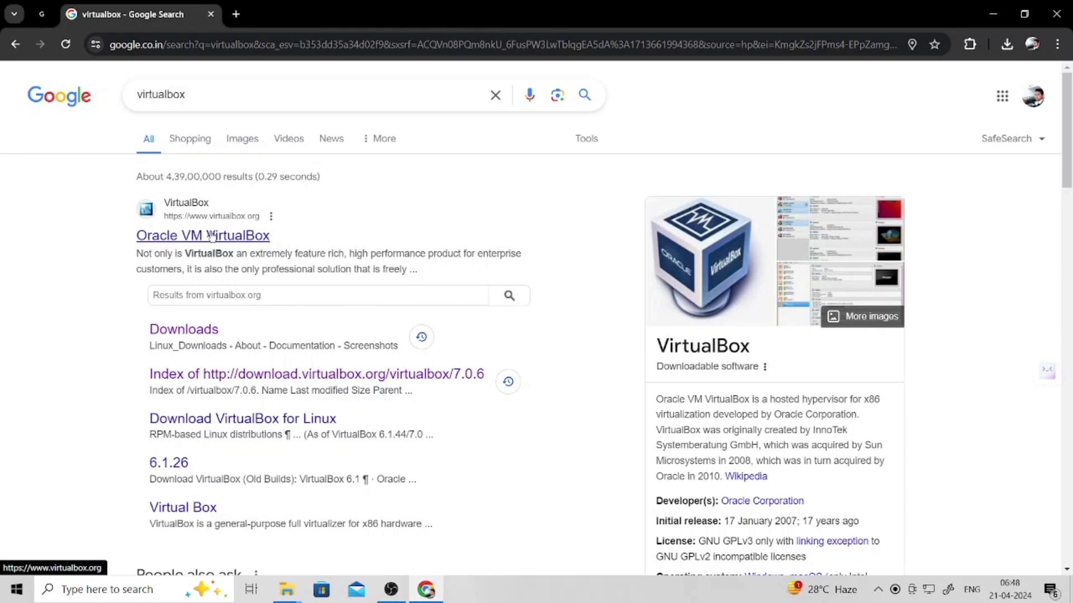
# - Open the Oracle VM VirtualBox result and browse the virtualbox.org welcome page
pyautogui.click(212, 236)
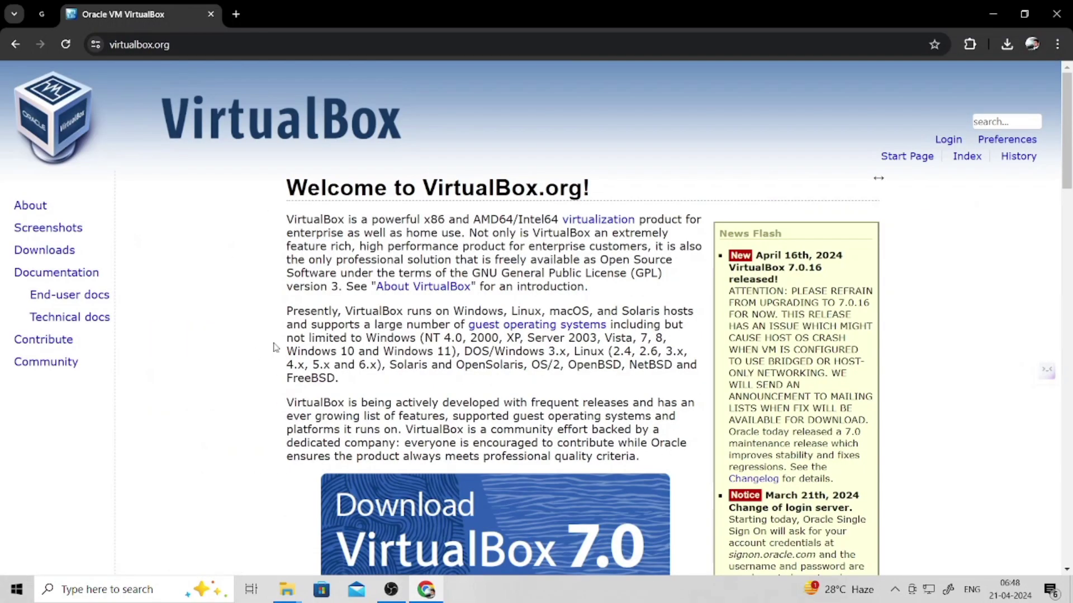
pyautogui.scroll(-3, 315, 394)
pyautogui.scroll(3, 317, 394)
pyautogui.scroll(-10, 323, 398)
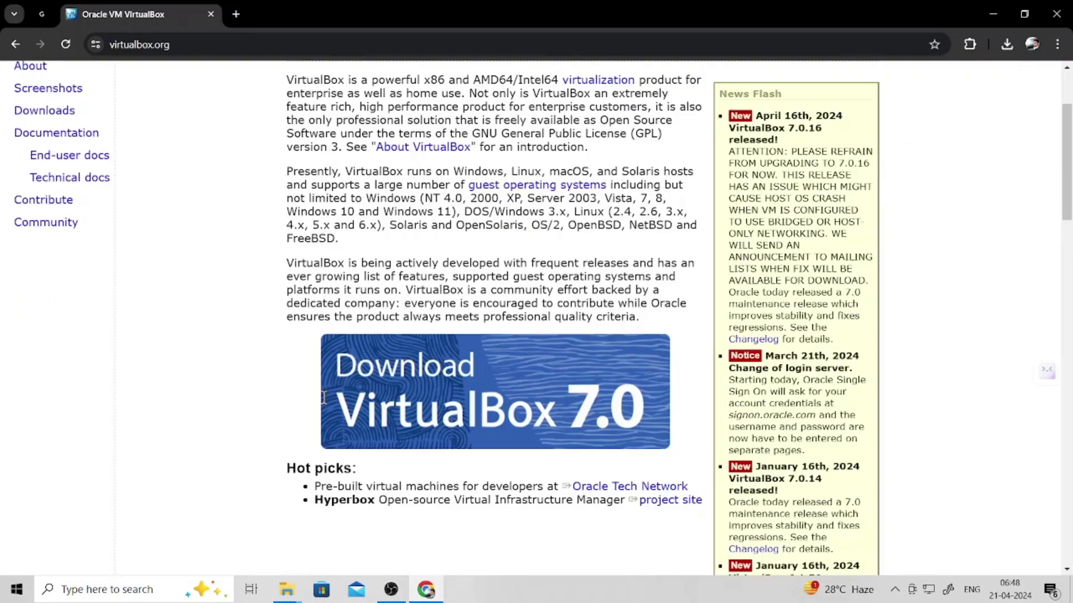
pyautogui.scroll(-5, 324, 400)
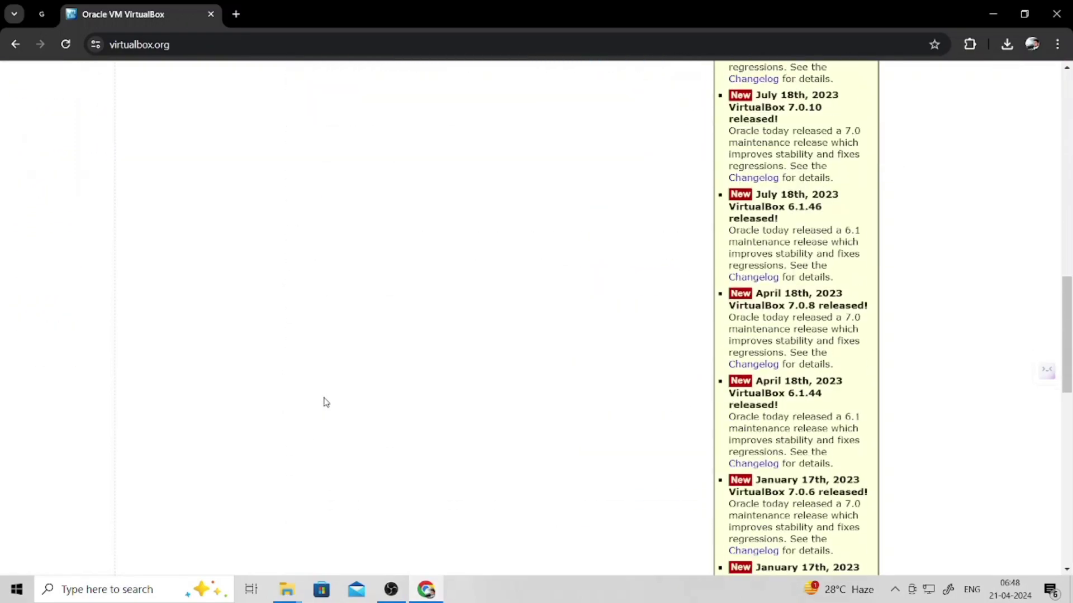
pyautogui.scroll(20, 323, 398)
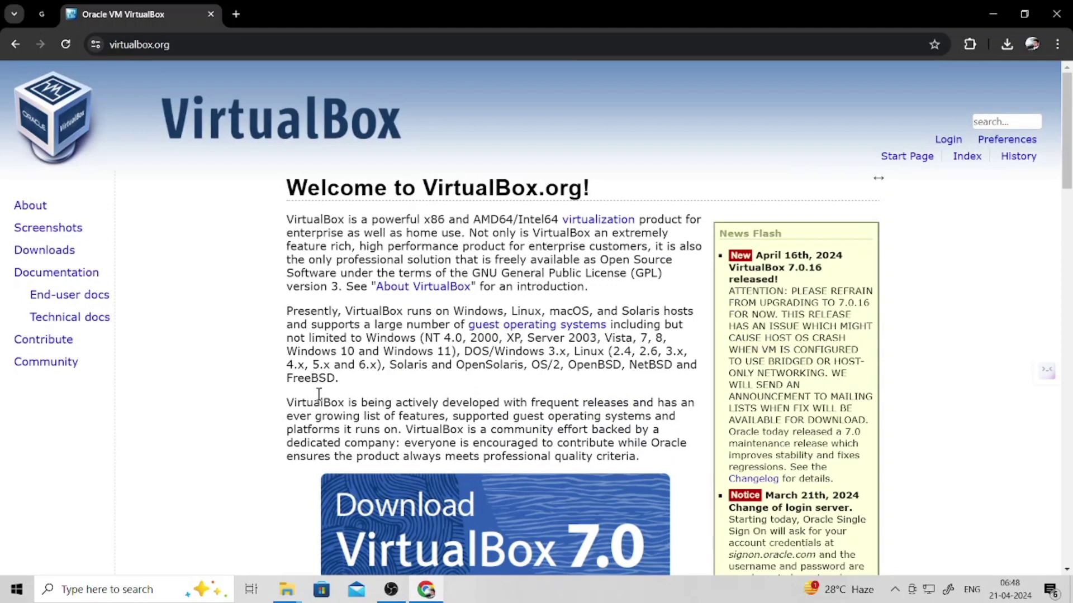
pyautogui.doubleClick(31, 252)
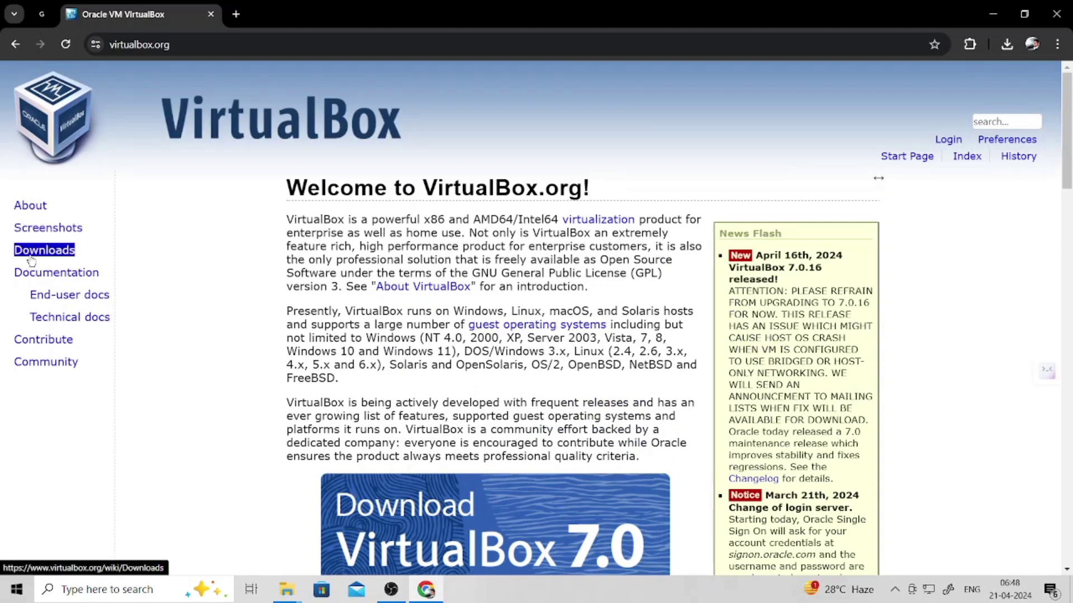
# - Open the VirtualBox Downloads page and look over the Windows, macOS, Linux and Solaris host packages
pyautogui.click(31, 260)
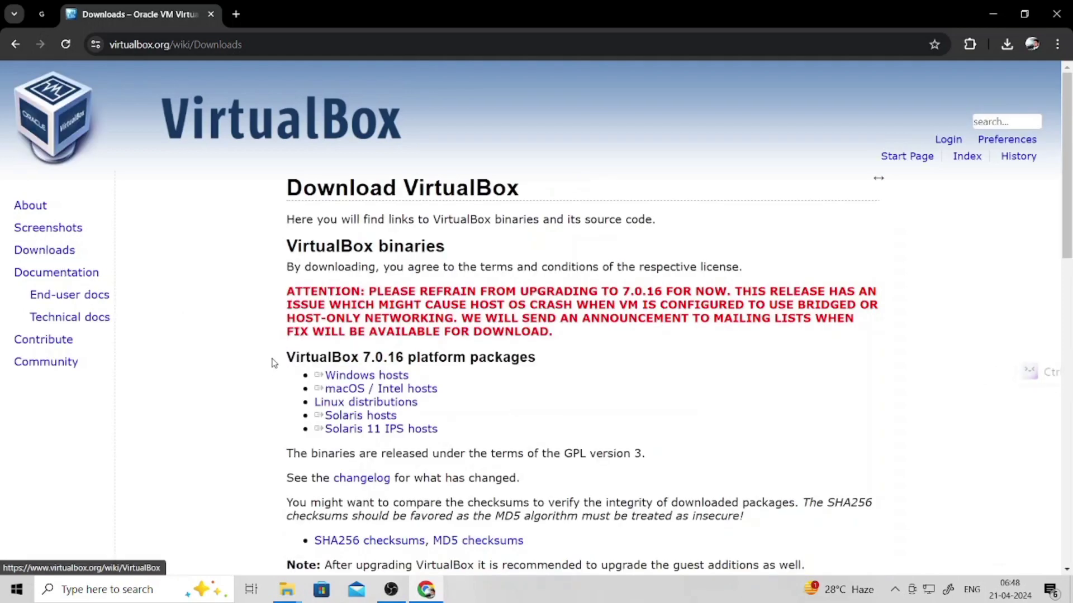
pyautogui.doubleClick(384, 374)
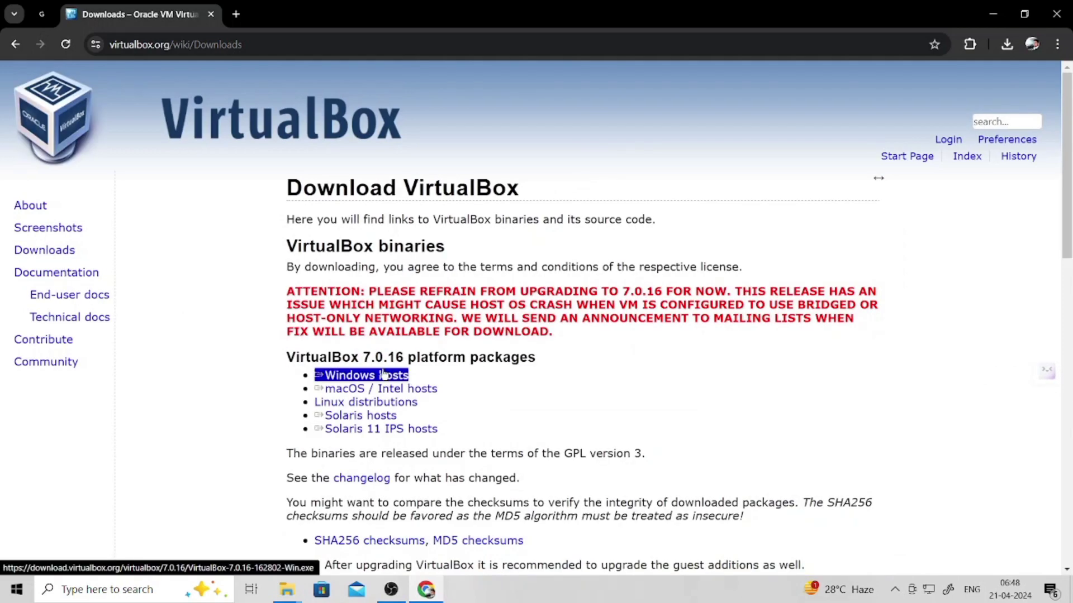
pyautogui.click(386, 375)
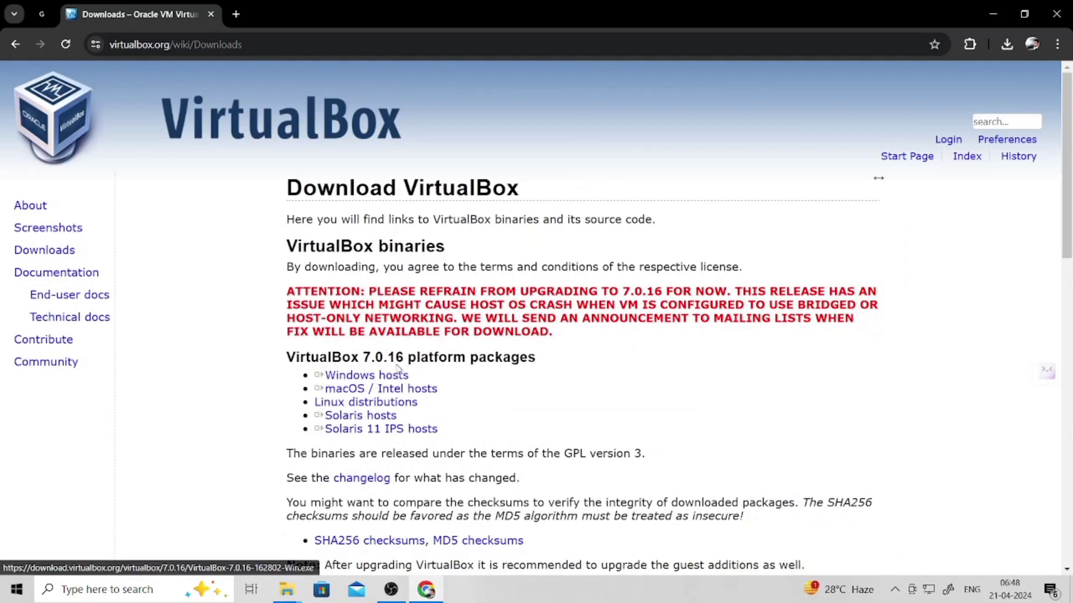
pyautogui.doubleClick(328, 359)
pyautogui.doubleClick(330, 373)
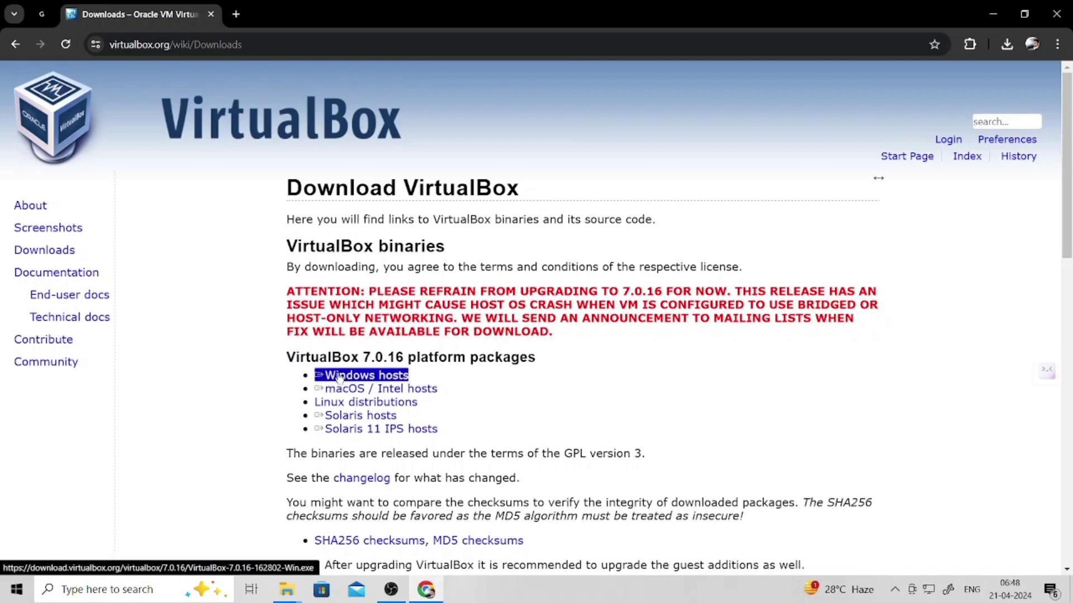
pyautogui.doubleClick(394, 390)
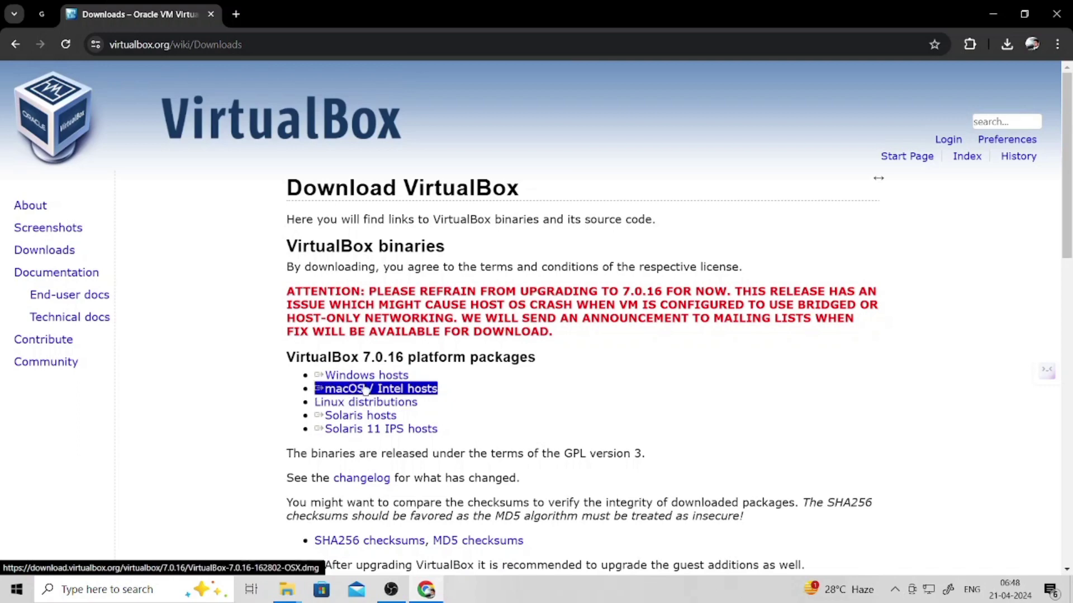
pyautogui.doubleClick(335, 403)
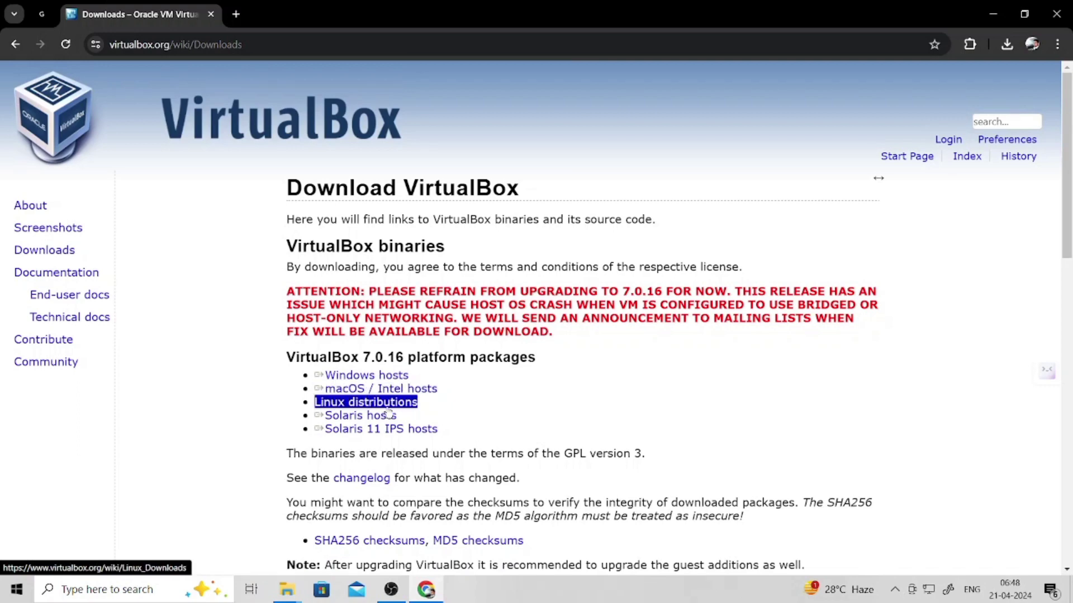
pyautogui.doubleClick(337, 416)
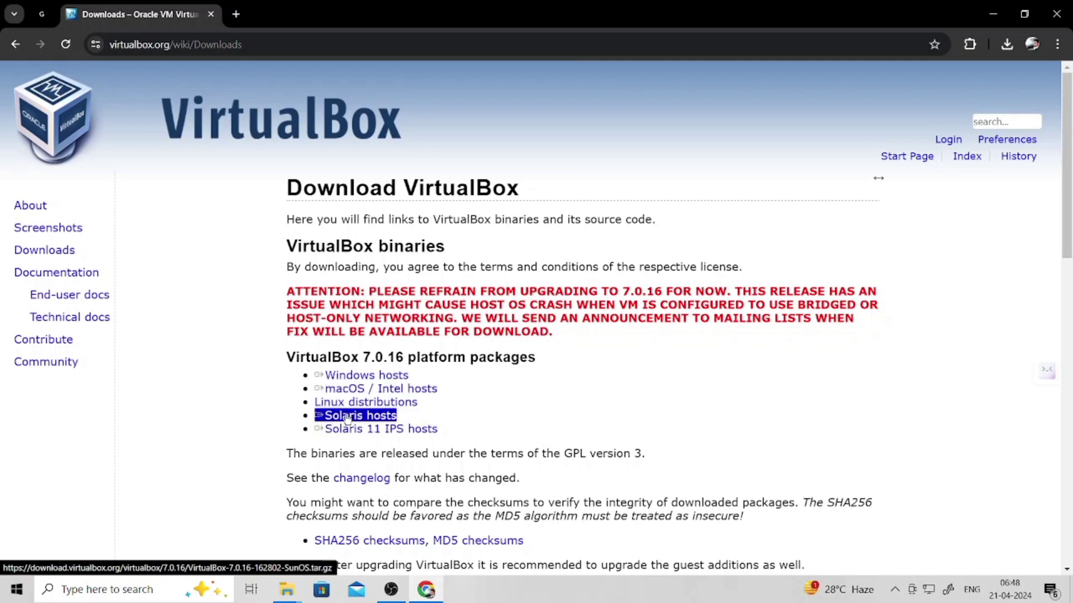
pyautogui.doubleClick(345, 430)
pyautogui.doubleClick(346, 390)
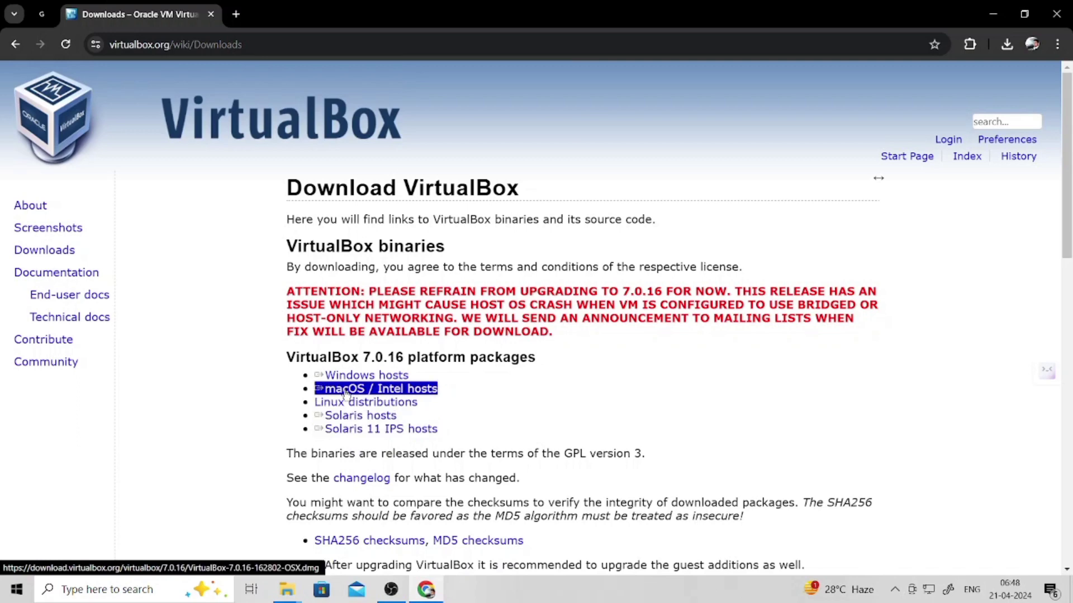
pyautogui.doubleClick(345, 430)
pyautogui.doubleClick(350, 403)
pyautogui.doubleClick(330, 376)
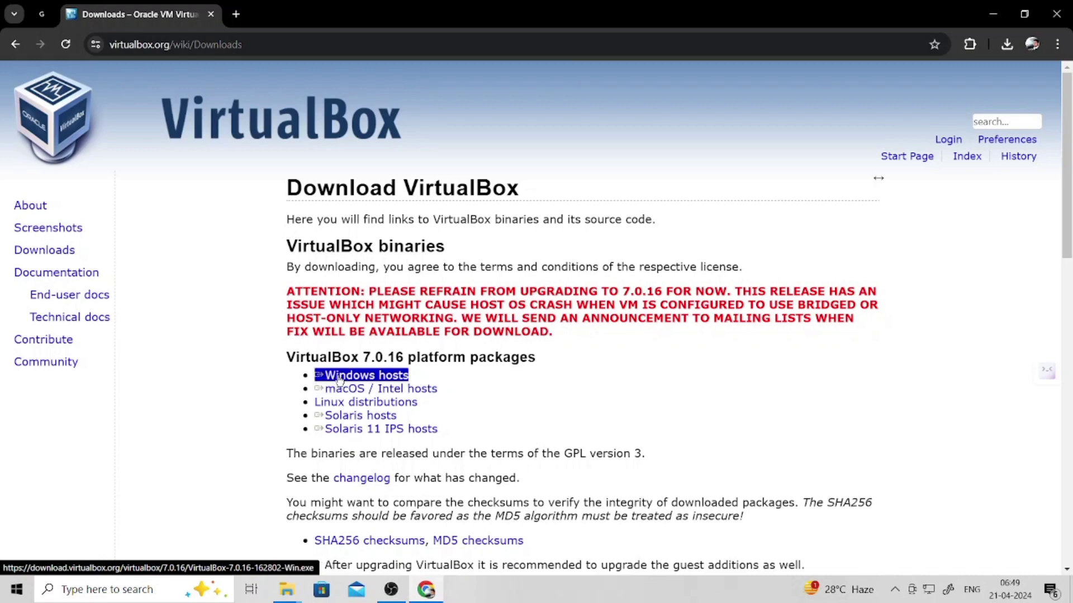
# - Download the 7.0.16 Windows hosts installer and check its progress in the downloads panel
pyautogui.click(339, 380)
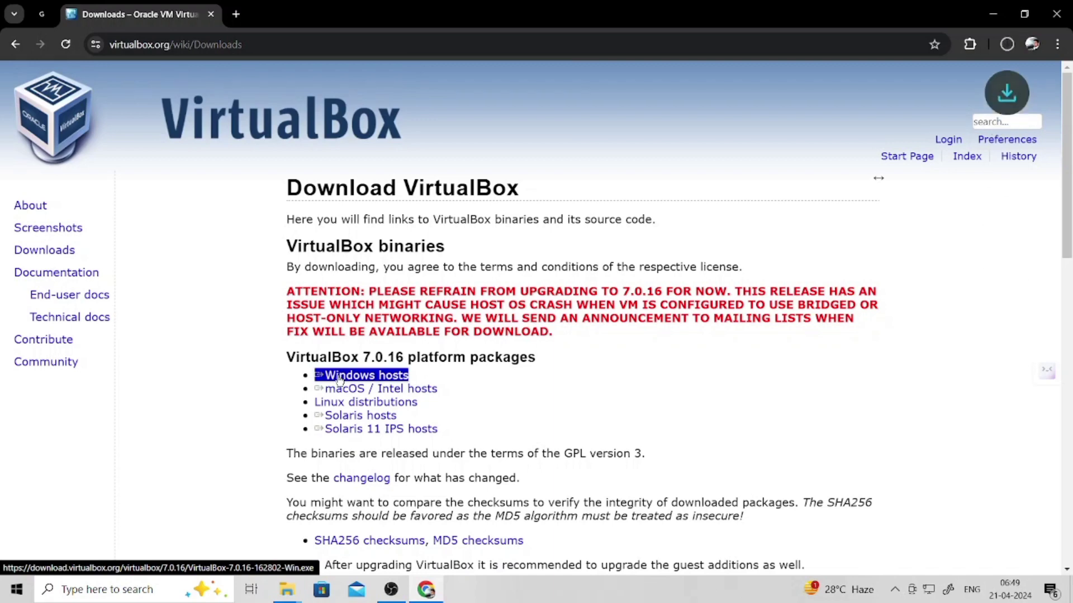
pyautogui.click(1008, 47)
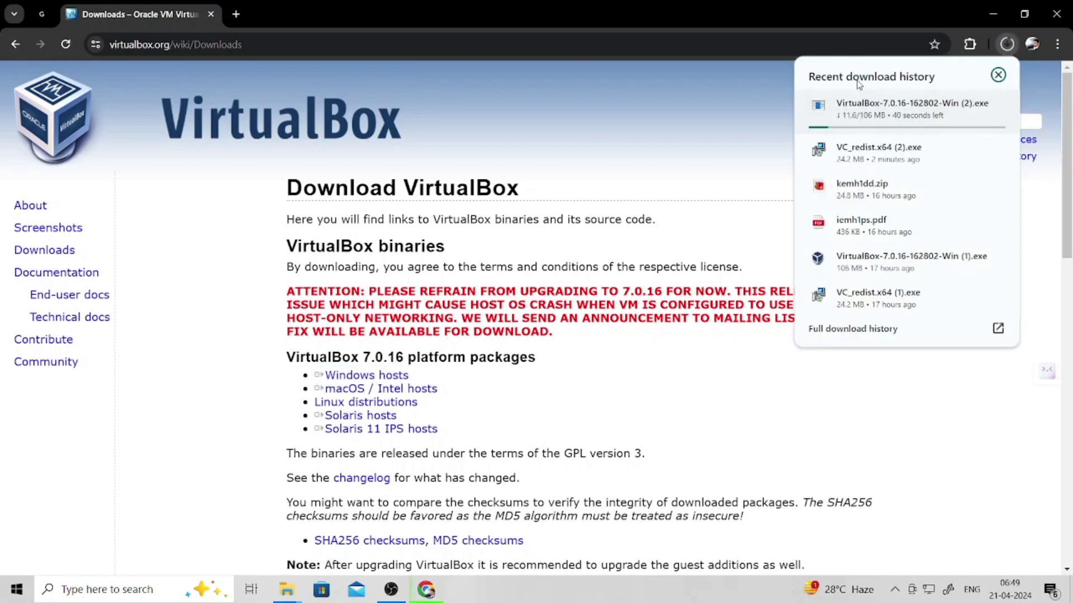
pyautogui.moveTo(870, 117)
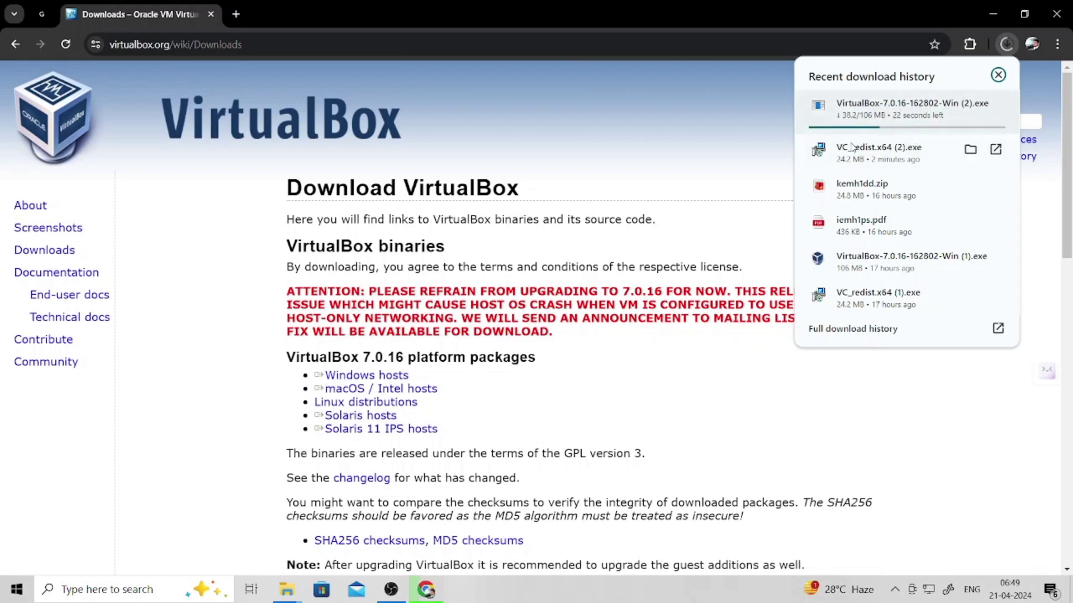
pyautogui.doubleClick(291, 352)
pyautogui.click(237, 318)
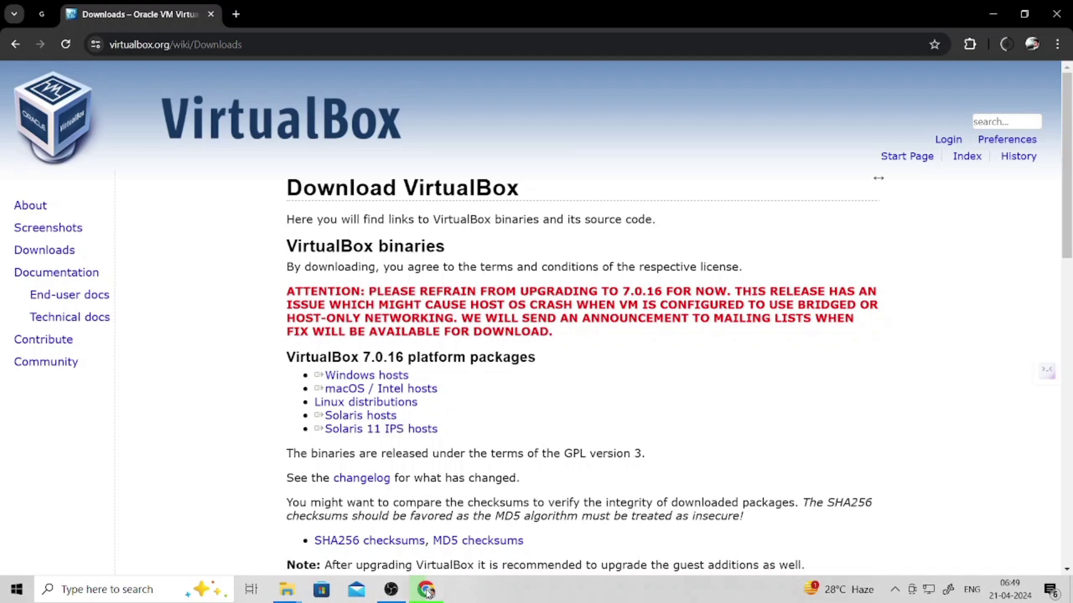
# - Look inside the xilinx_ISE_Windows10+11 folder, go back up to xilinx_Win_10+11, then bring Chrome forward
pyautogui.click(291, 585)
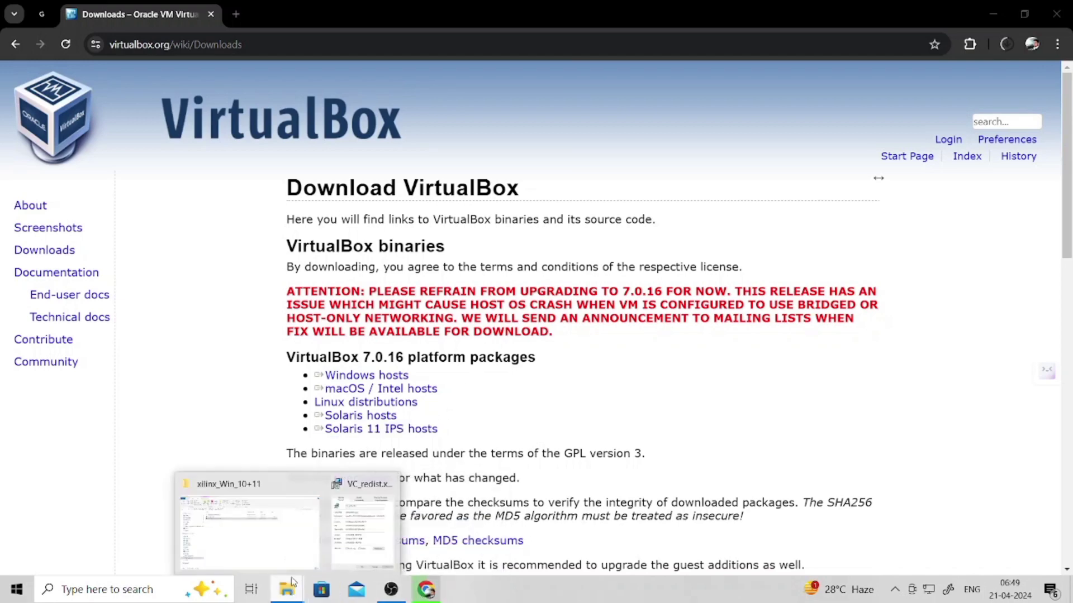
pyautogui.click(298, 536)
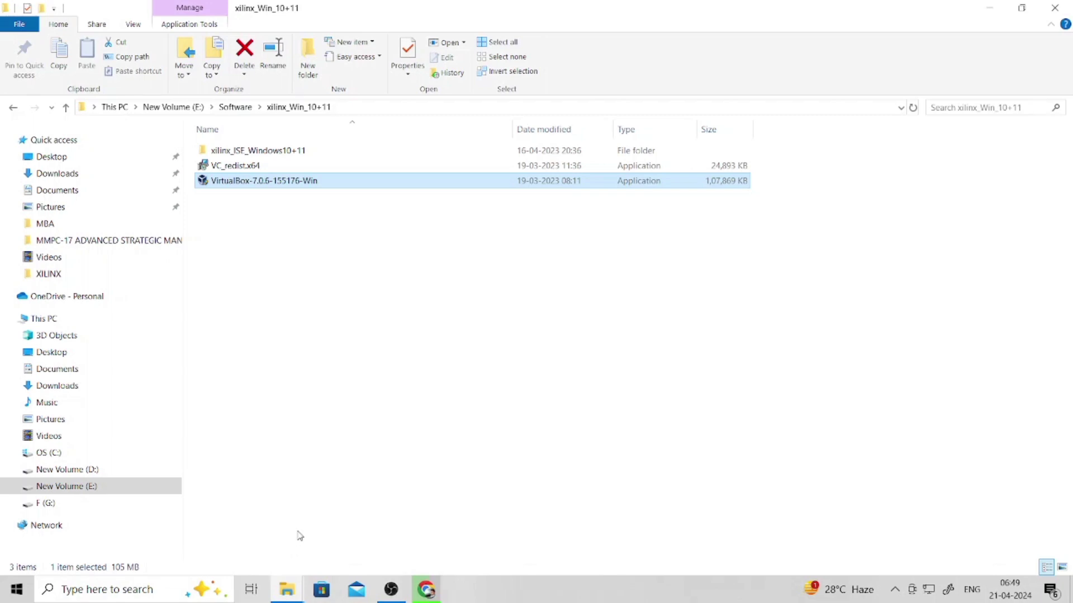
pyautogui.doubleClick(324, 152)
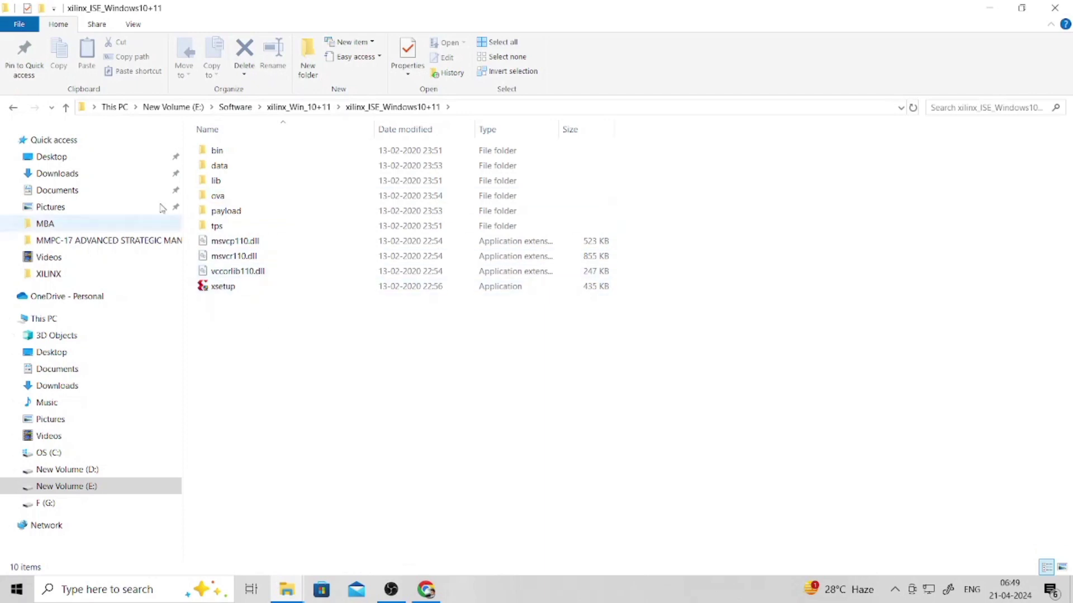
pyautogui.click(67, 107)
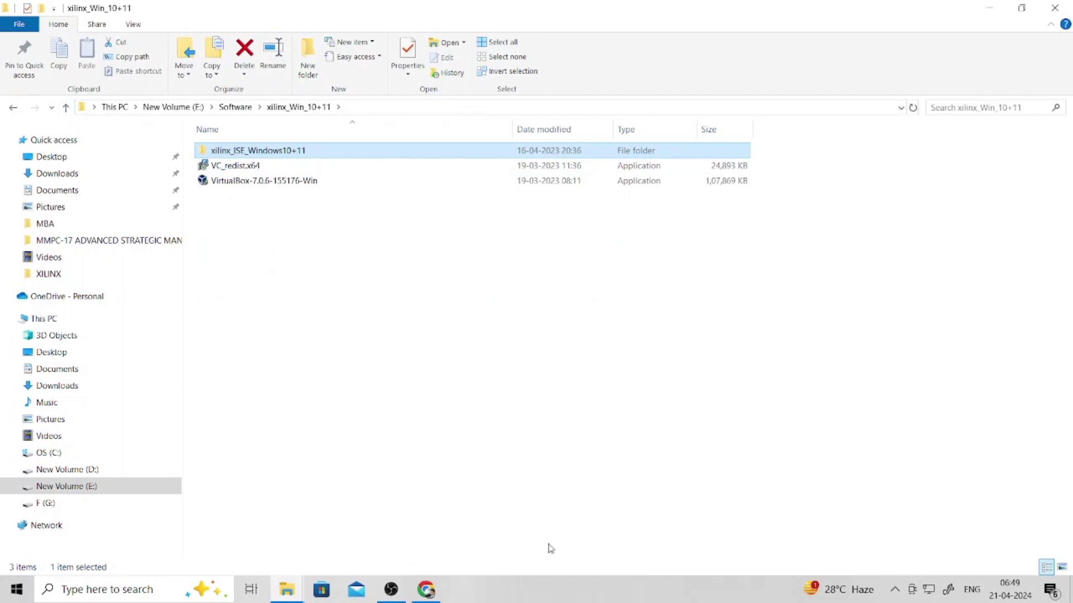
pyautogui.click(437, 579)
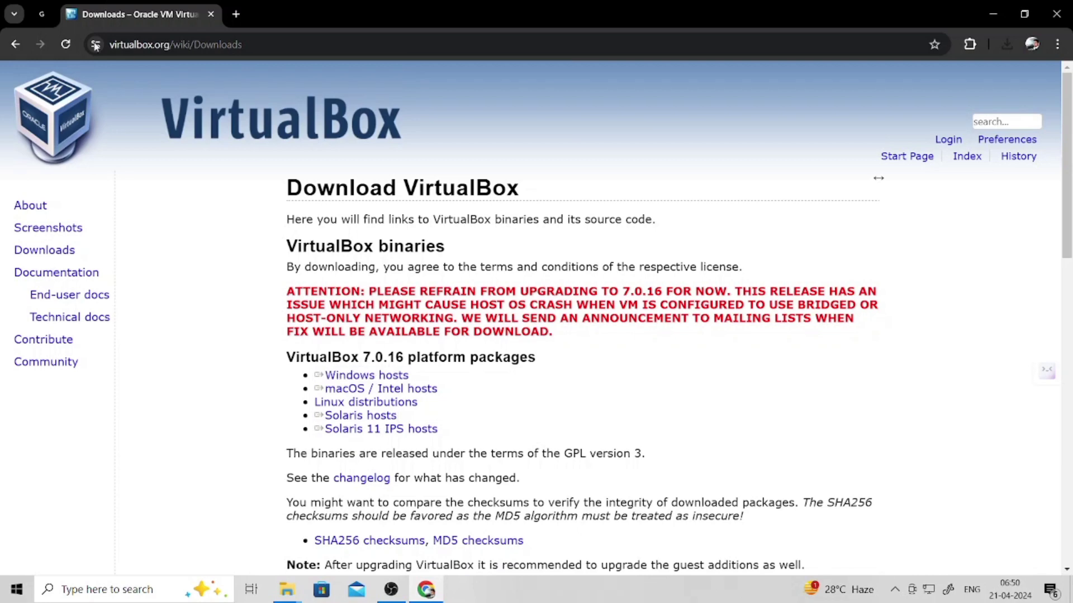
# - In a new tab, search Google for 'xilinx ise download' using the suggestion
pyautogui.click(237, 15)
pyautogui.click(486, 312)
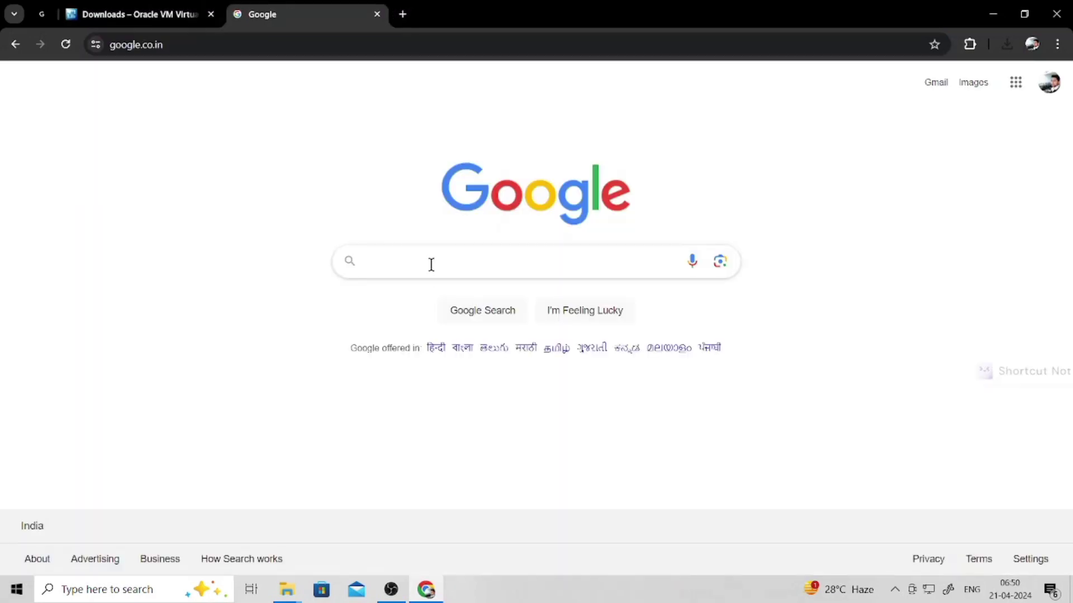
pyautogui.click(431, 264)
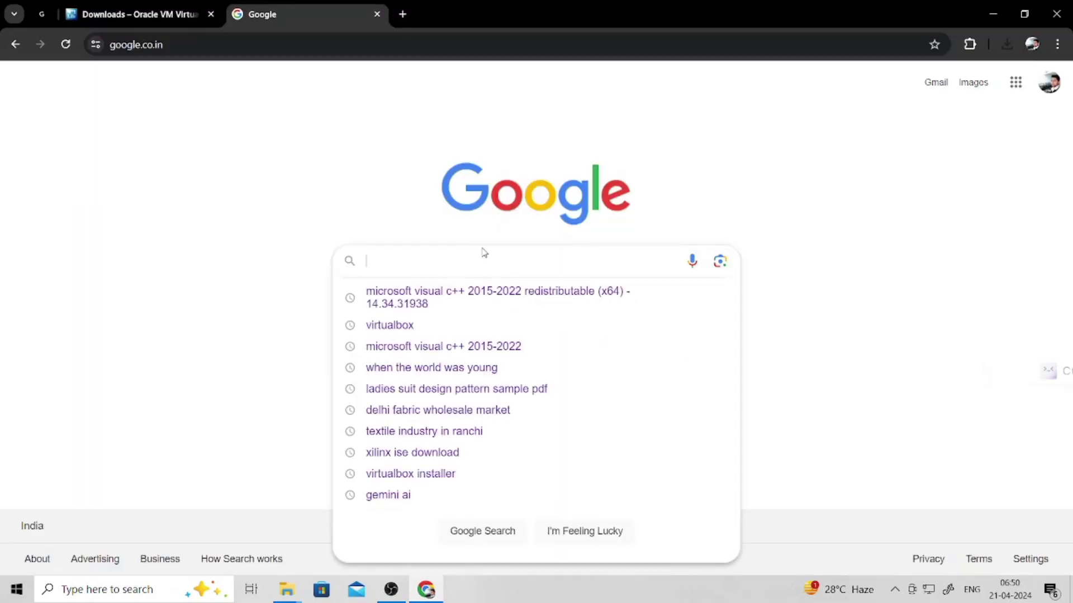
pyautogui.write('c')
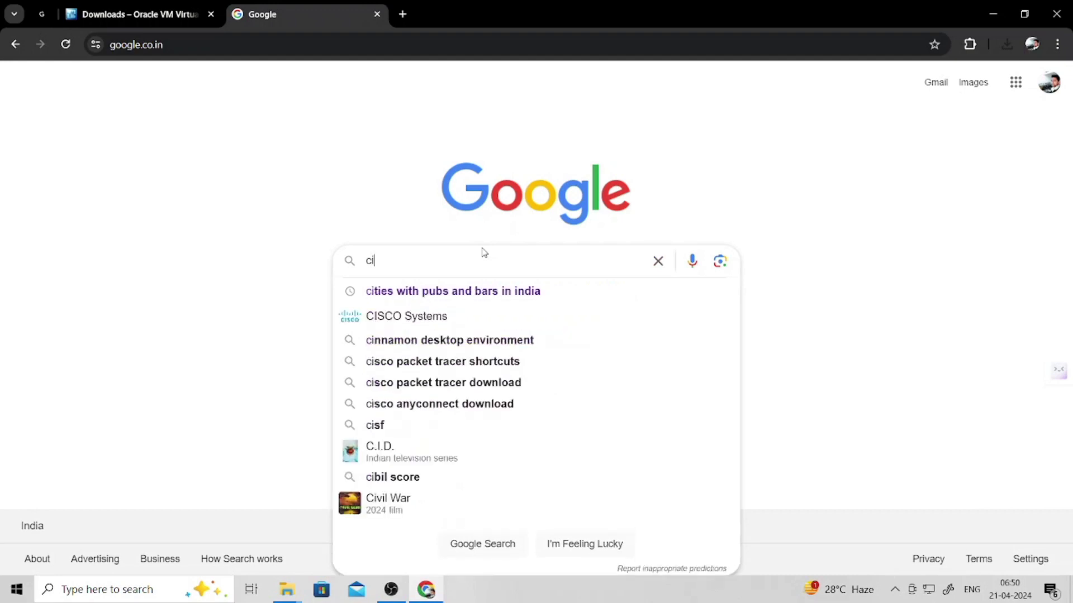
pyautogui.press('BackSpace')
pyautogui.write('xilinx')
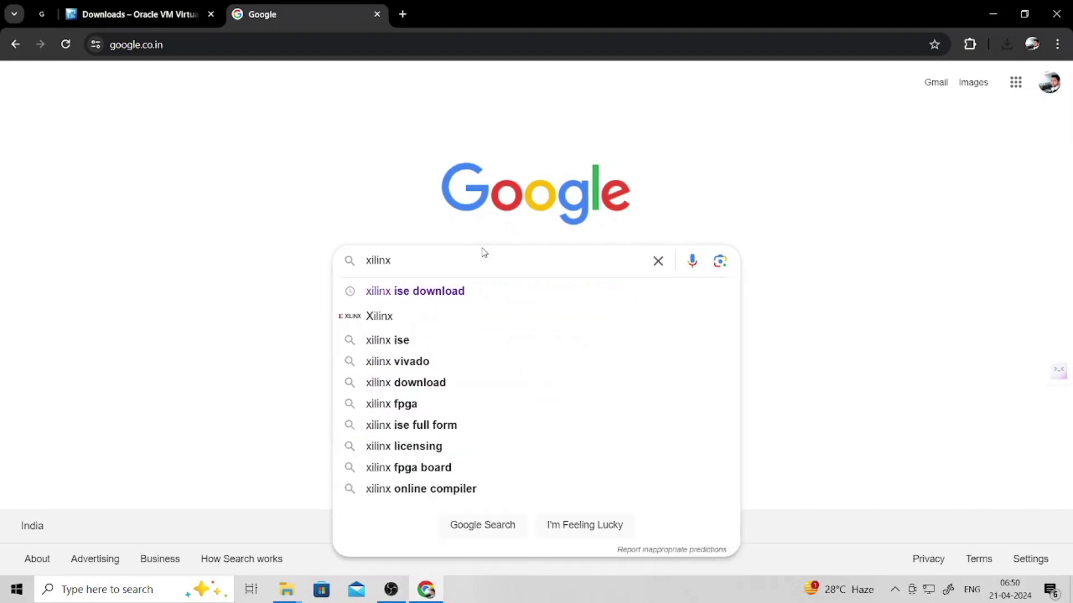
pyautogui.click(469, 295)
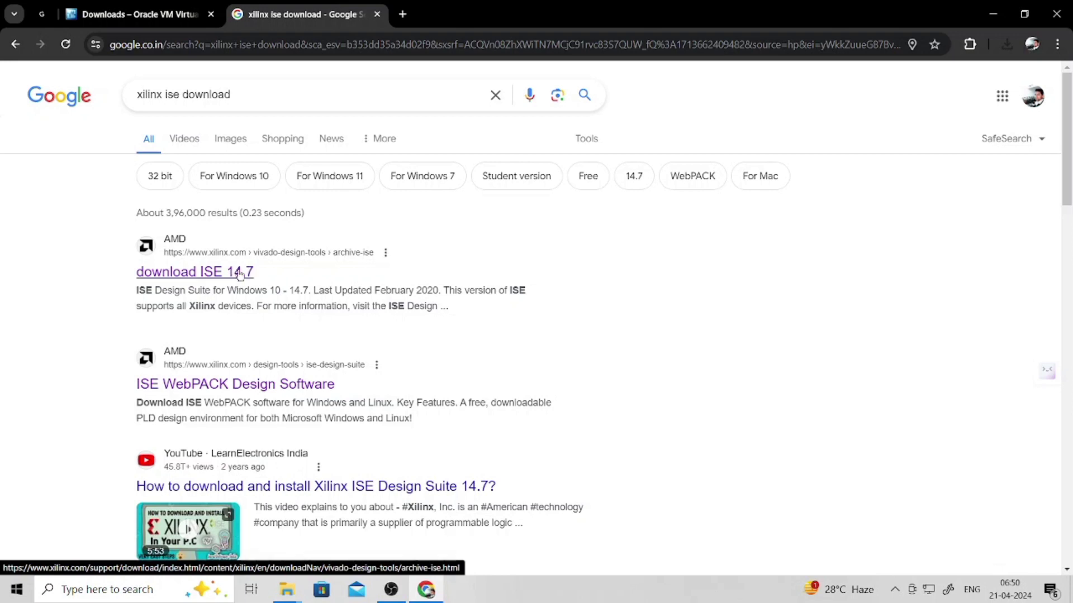
# - Open AMD's 'download ISE 14.7' result and scroll to the ISE Archive version list
pyautogui.click(230, 274)
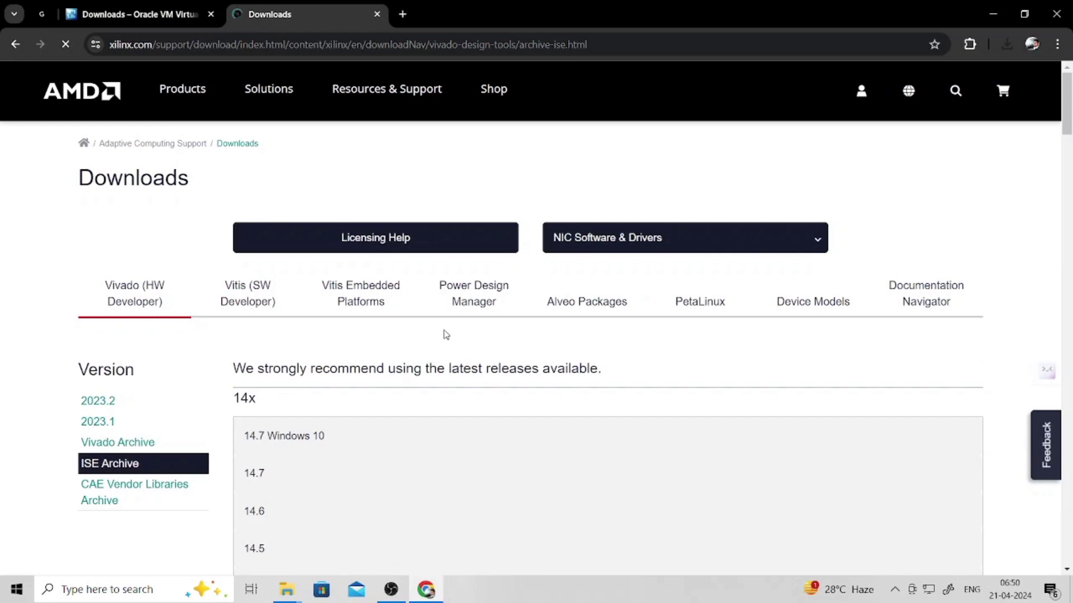
pyautogui.scroll(-2, 439, 334)
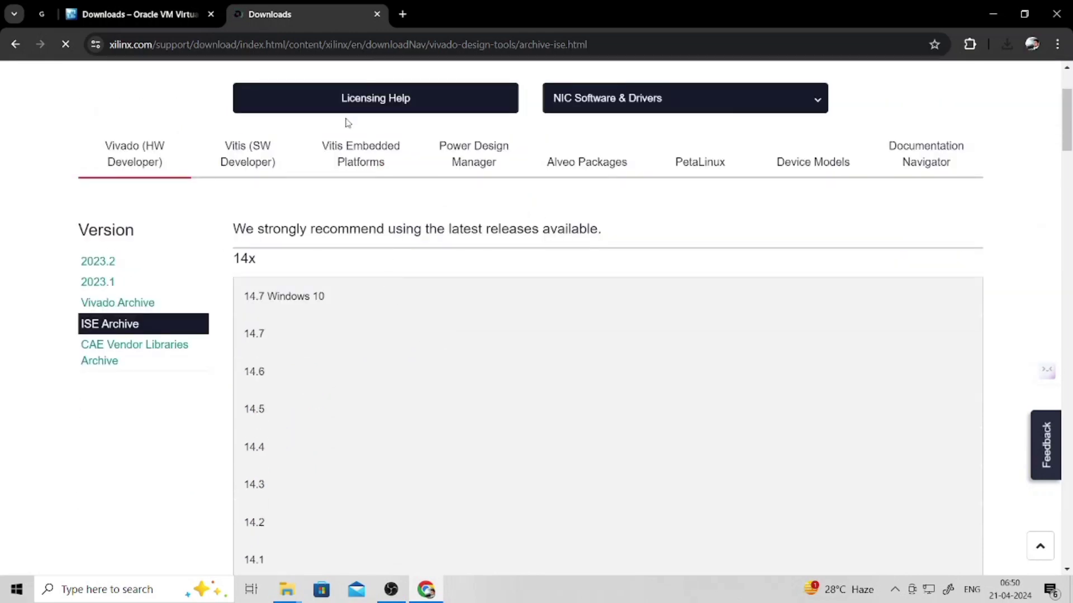
pyautogui.scroll(2, 366, 236)
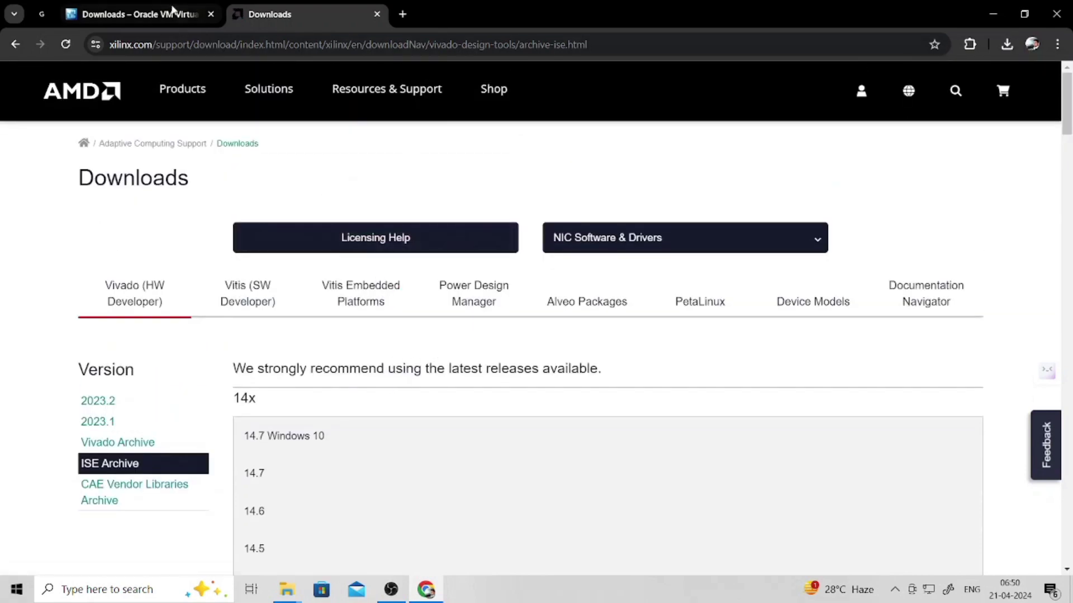
pyautogui.scroll(-1, 249, 175)
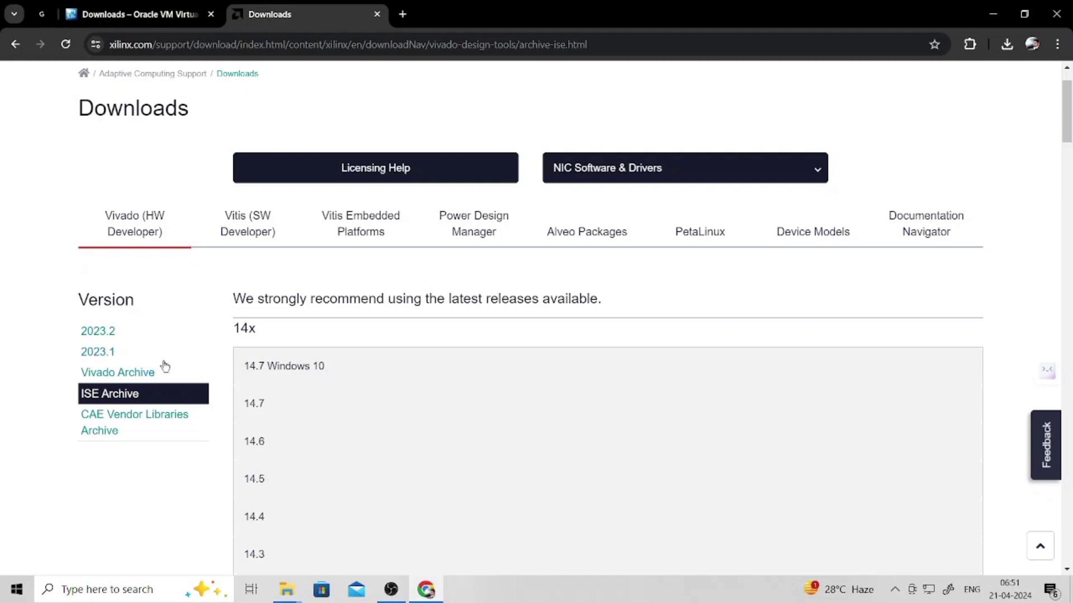
# - Expand the 14.7 Windows 10 entry and request its TAR/GZIP installer download
pyautogui.click(276, 369)
pyautogui.scroll(-3, 360, 335)
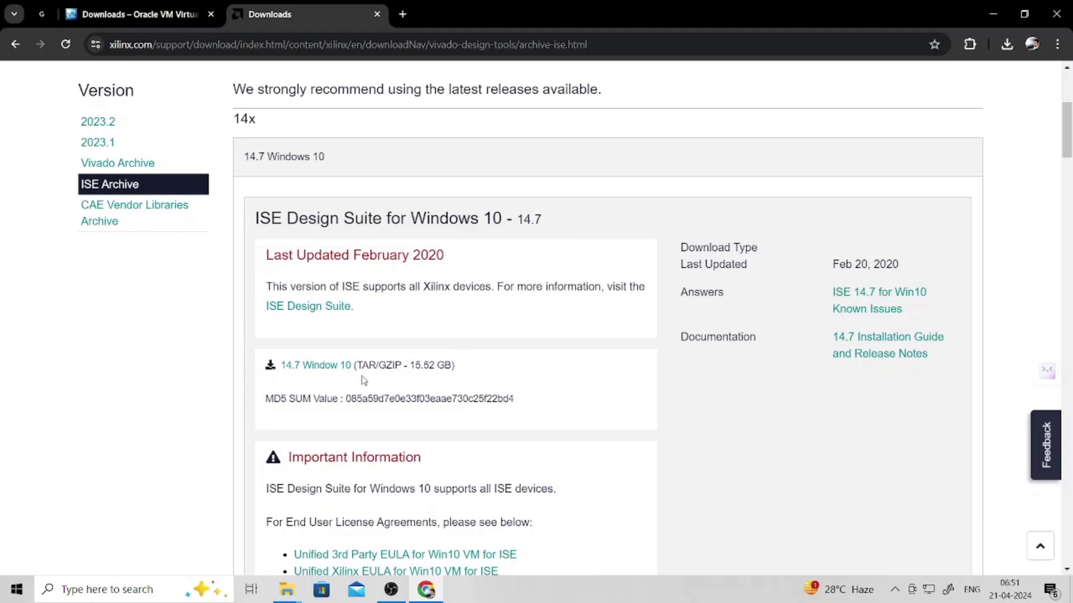
pyautogui.click(320, 366)
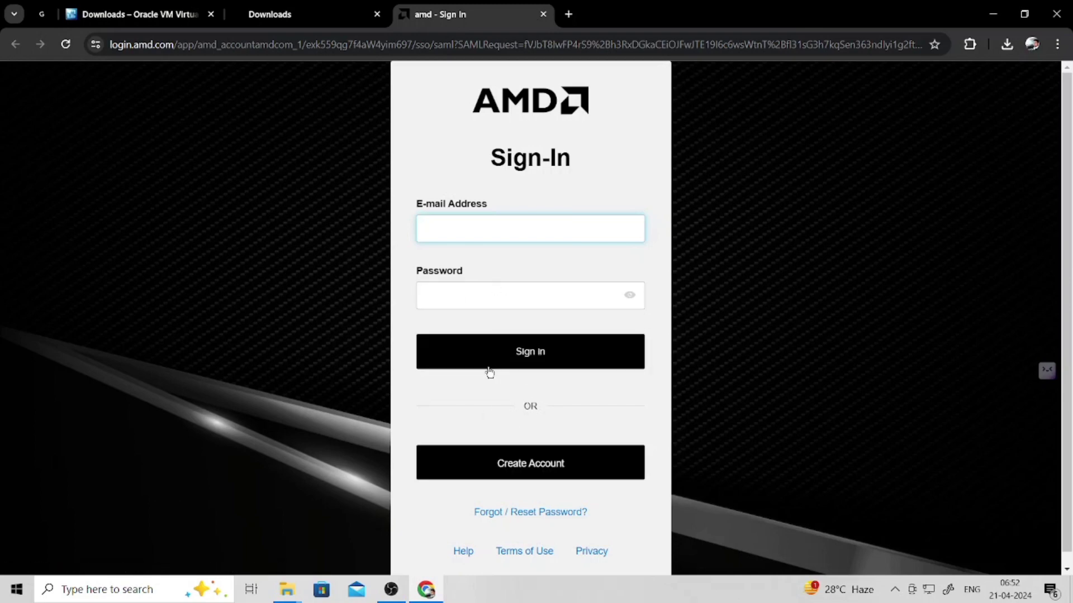
# - Start creating a new AMD account and look over the registration form fields
pyautogui.click(540, 474)
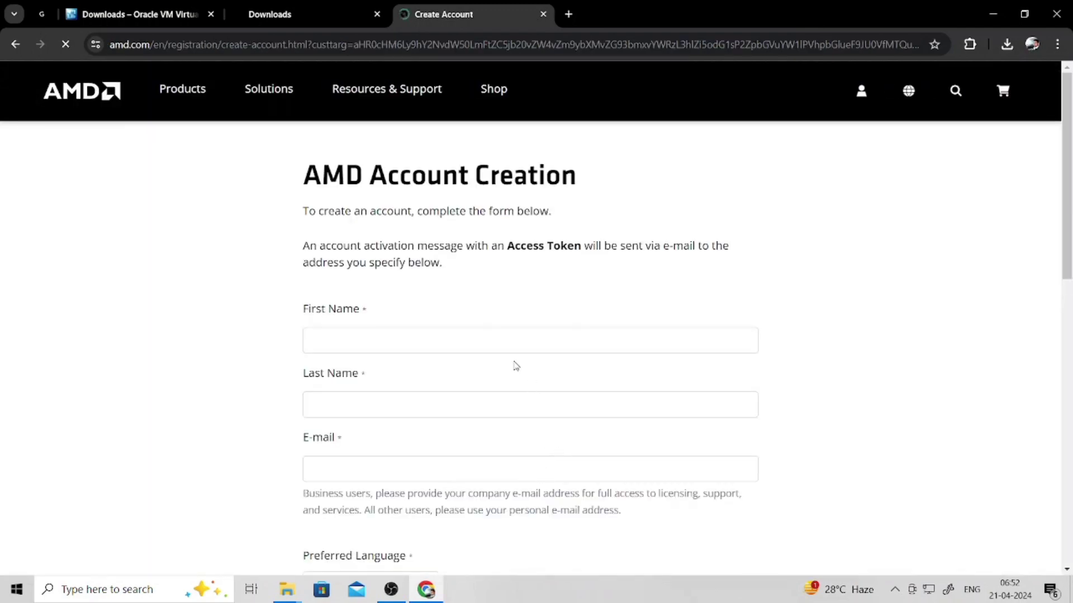
pyautogui.click(459, 340)
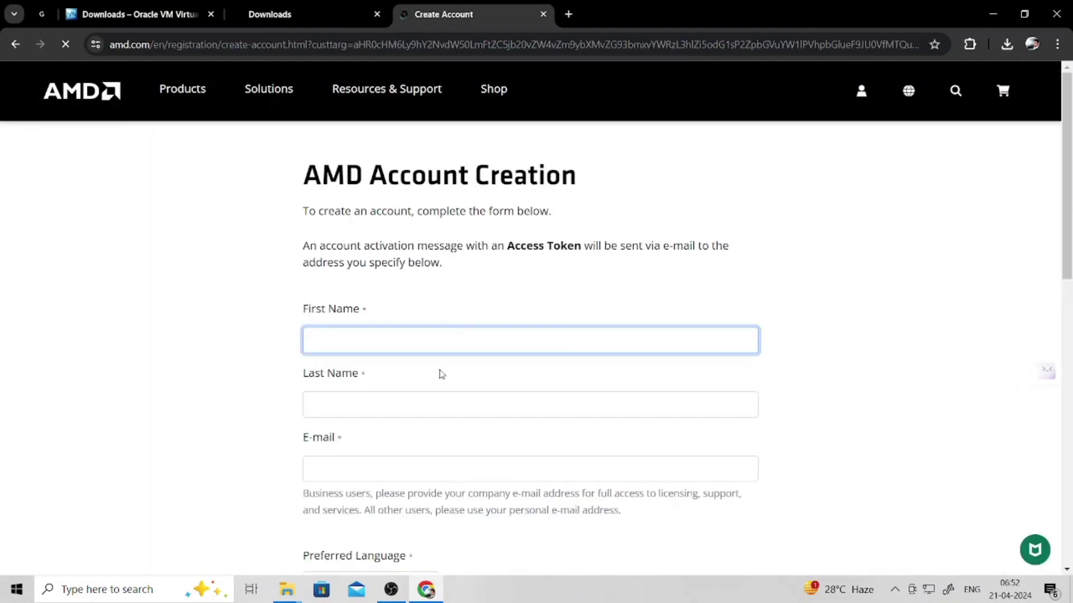
pyautogui.click(418, 404)
pyautogui.click(387, 456)
pyautogui.scroll(-3, 431, 397)
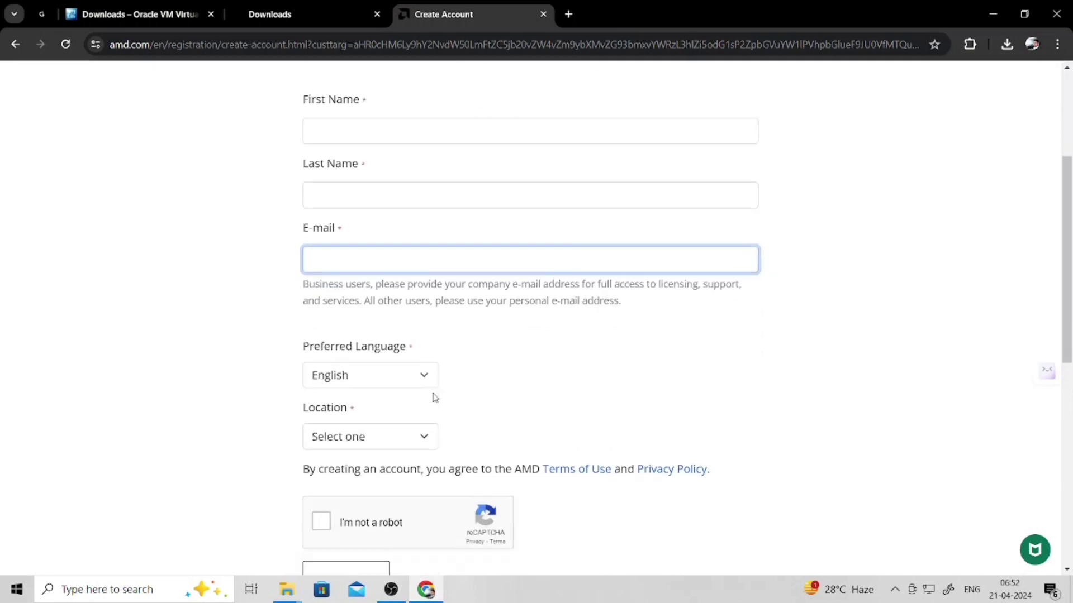
pyautogui.scroll(-1, 354, 467)
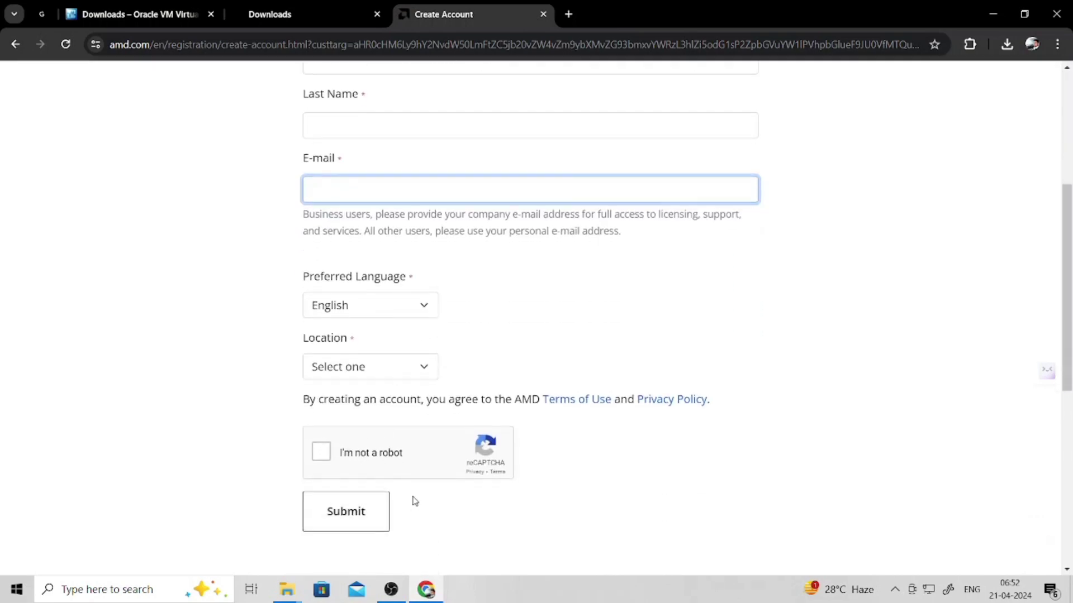
pyautogui.scroll(3, 415, 501)
pyautogui.scroll(1, 414, 500)
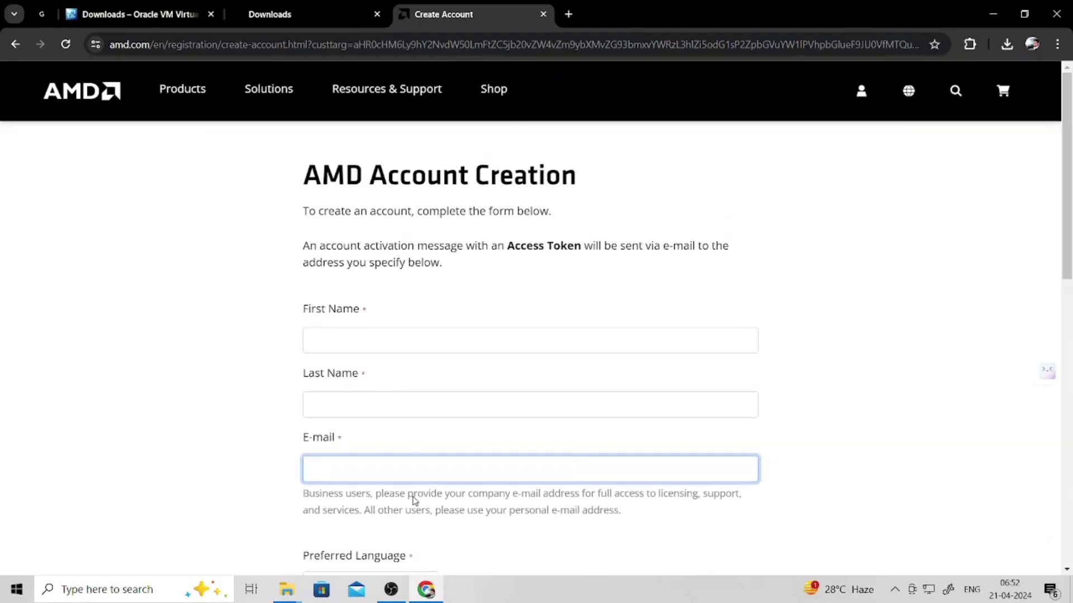
# - Enter the user's first and last name in the registration form
pyautogui.click(394, 342)
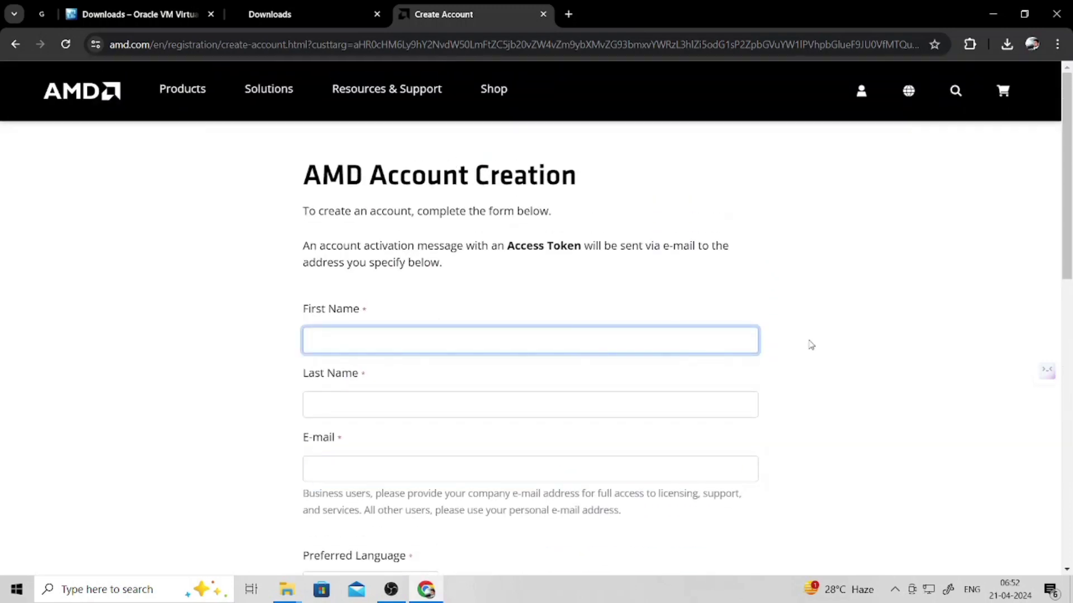
pyautogui.hotkey('ctrl', 'a')
pyautogui.press('Tab')
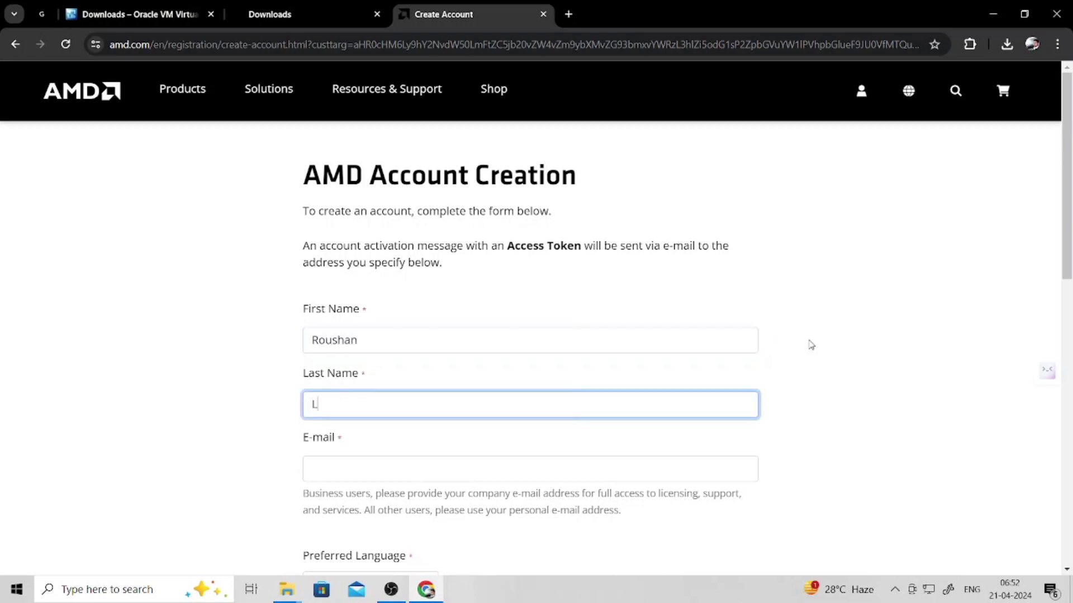
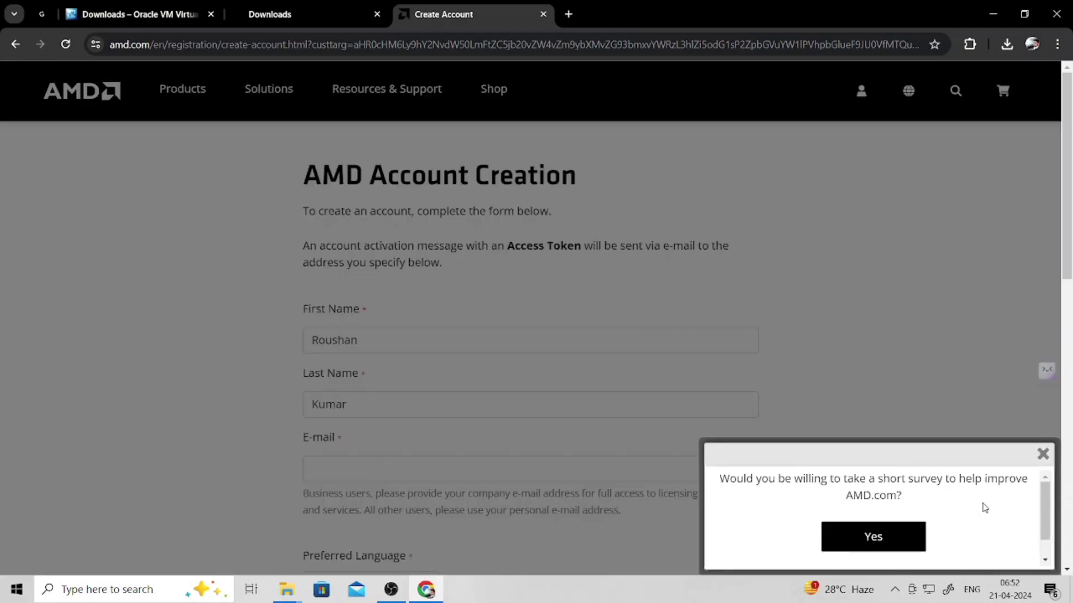
# - Dismiss the survey popup and fill in the user's e-mail address
pyautogui.click(1044, 454)
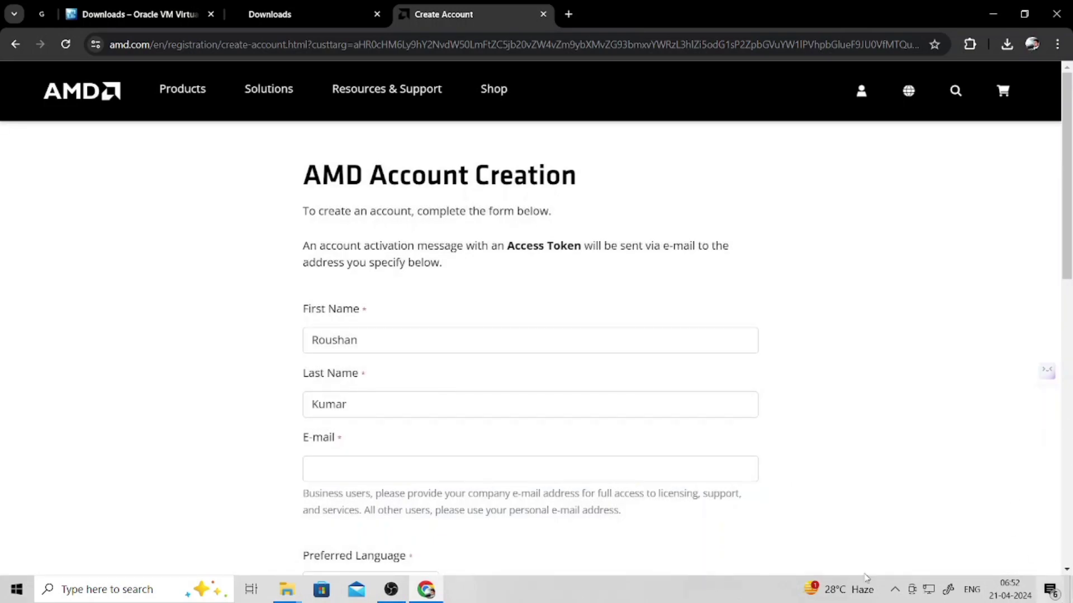
pyautogui.click(448, 462)
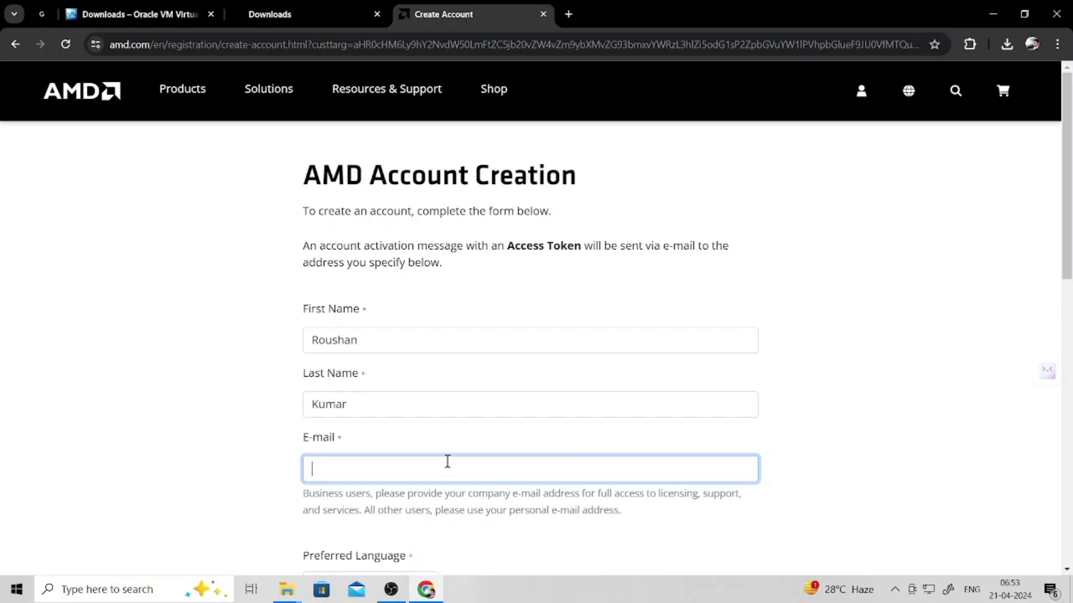
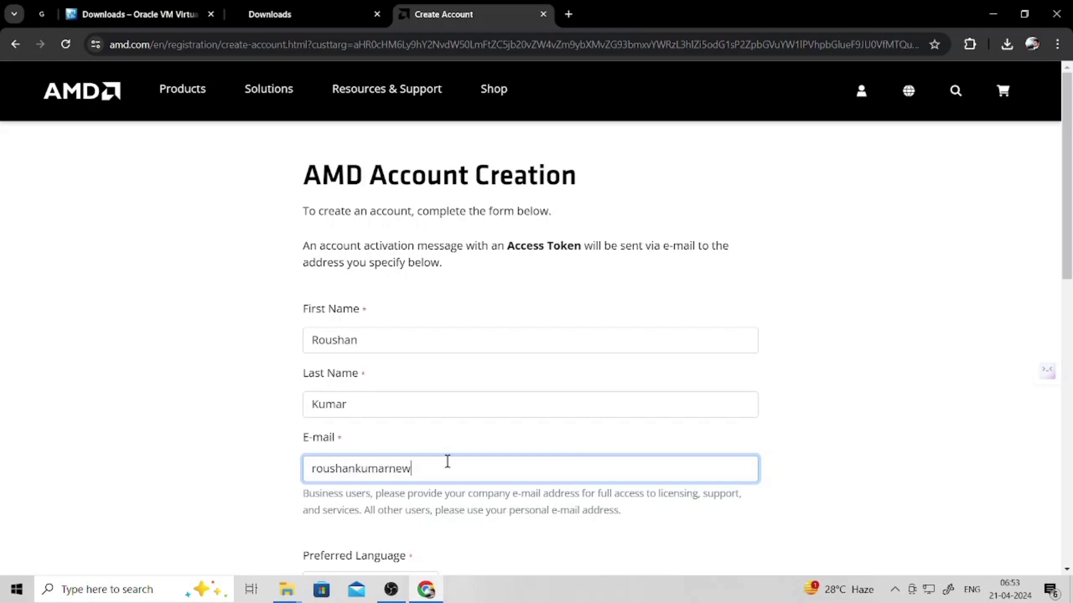
# - Set the account Location to India
pyautogui.scroll(-3, 724, 521)
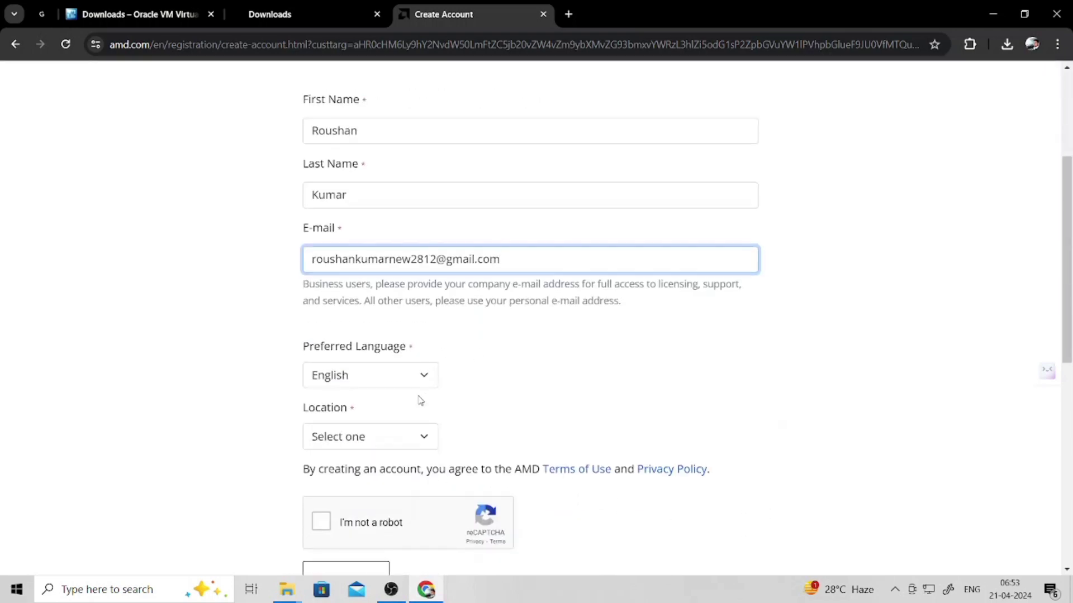
pyautogui.click(320, 438)
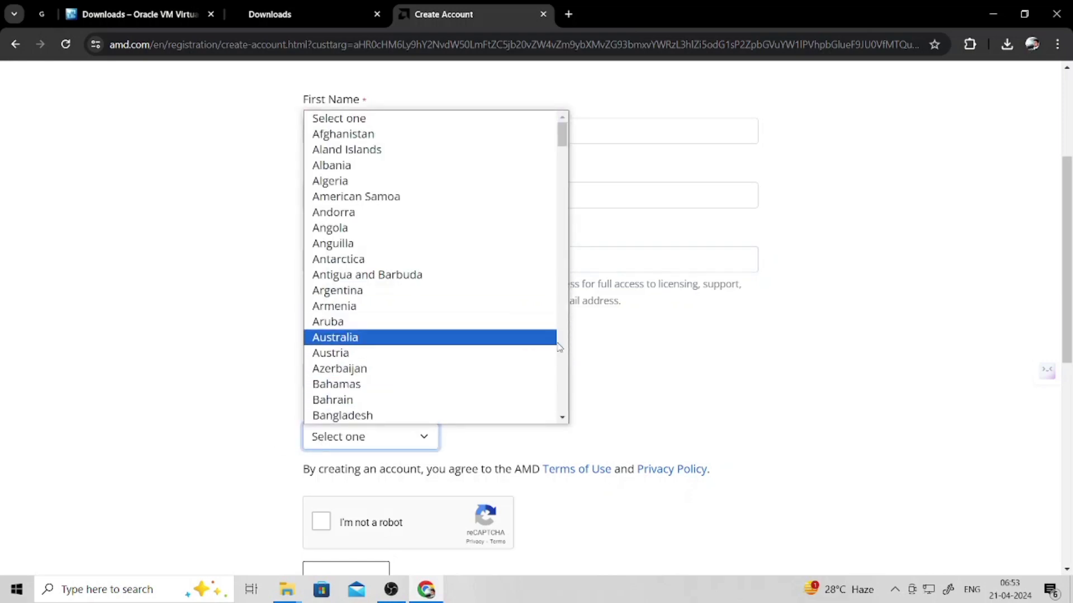
pyautogui.scroll(-15, 560, 345)
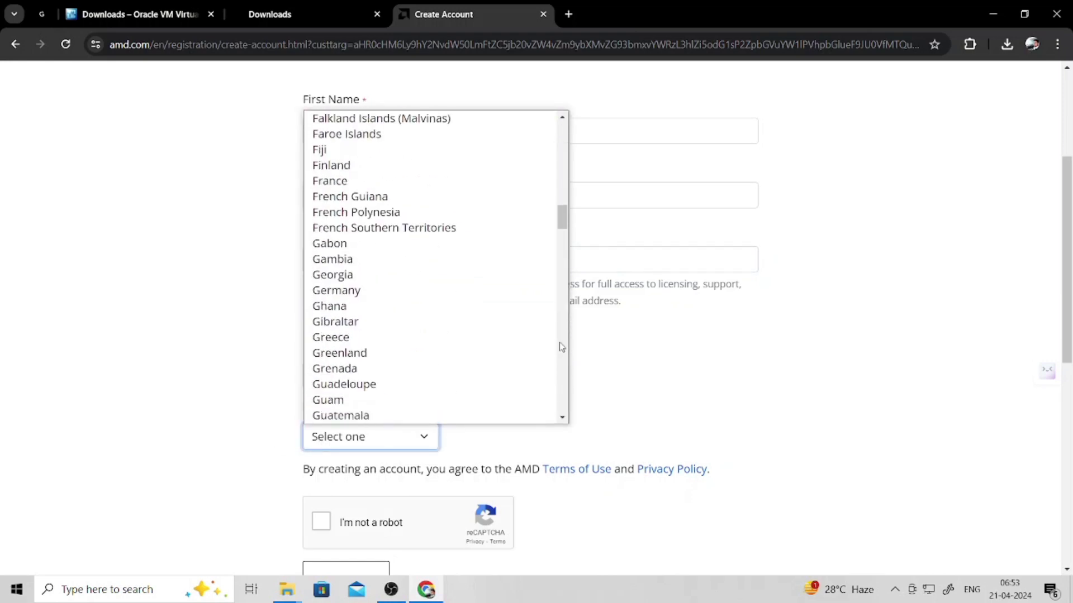
pyautogui.scroll(-6, 560, 344)
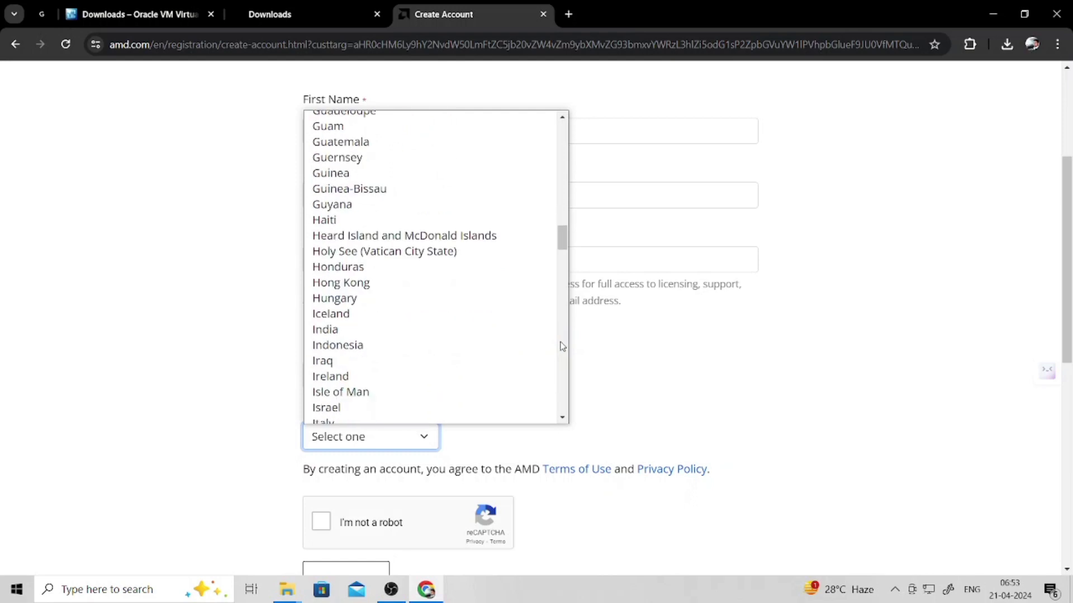
pyautogui.click(433, 337)
pyautogui.scroll(-2, 371, 442)
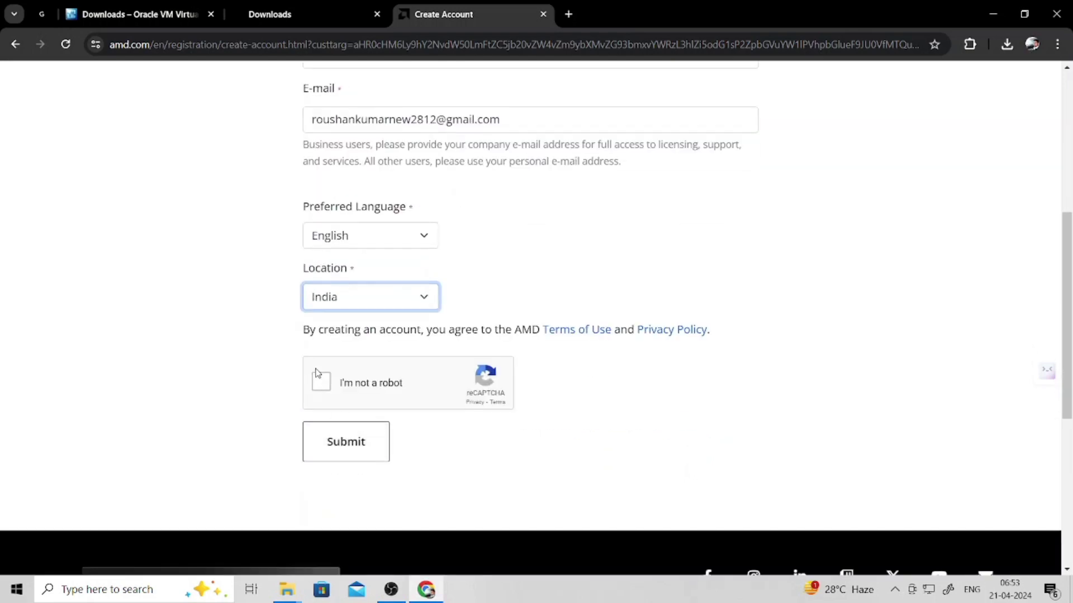
# - Pass the bicycle-tile reCAPTCHA and submit the registration form
pyautogui.click(321, 381)
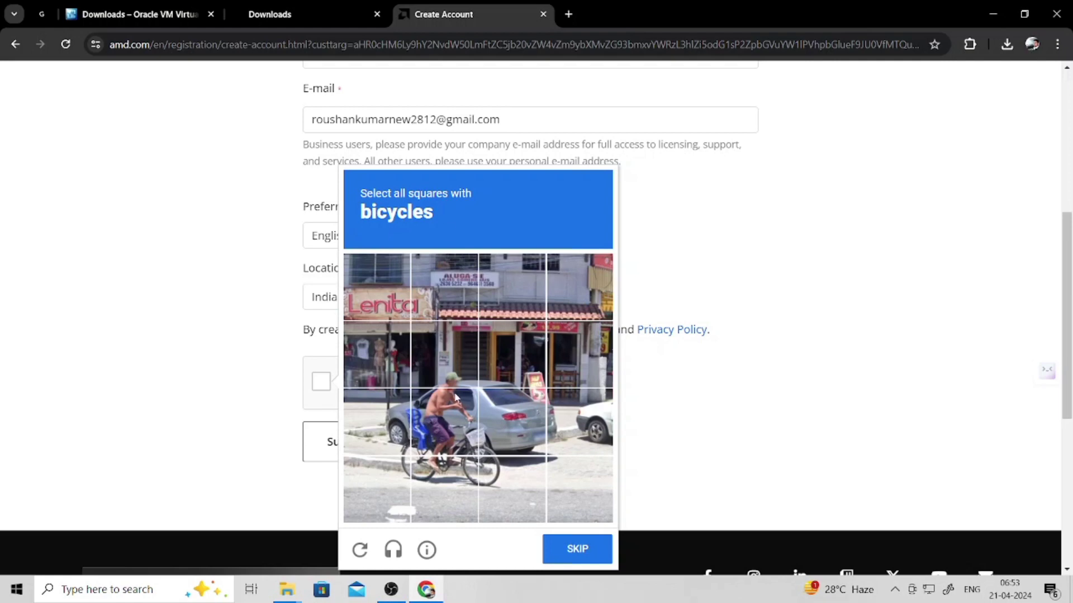
pyautogui.click(394, 445)
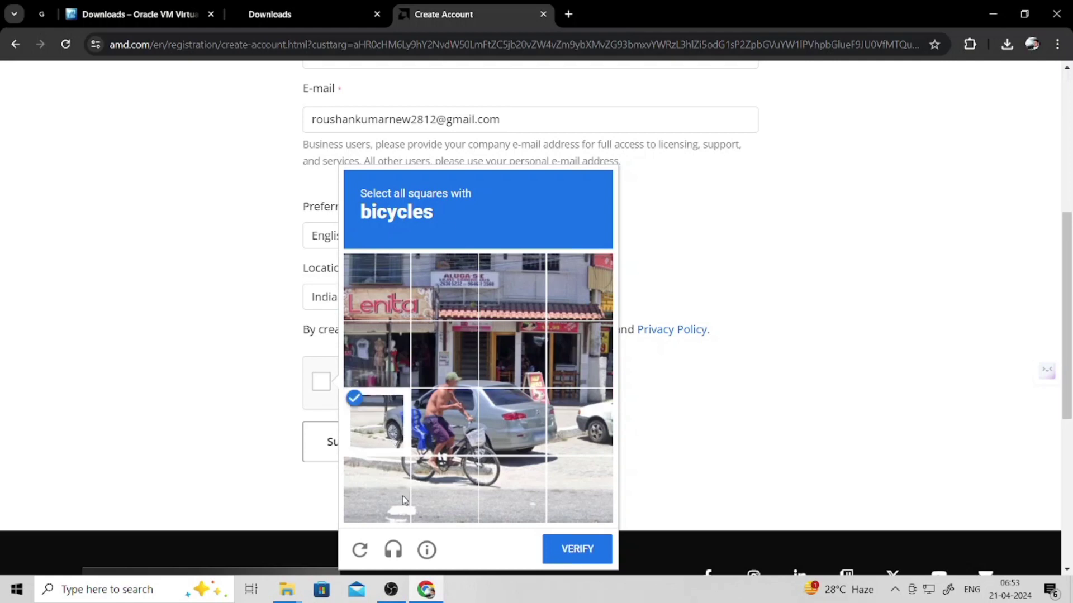
pyautogui.click(406, 500)
pyautogui.click(458, 488)
pyautogui.click(426, 435)
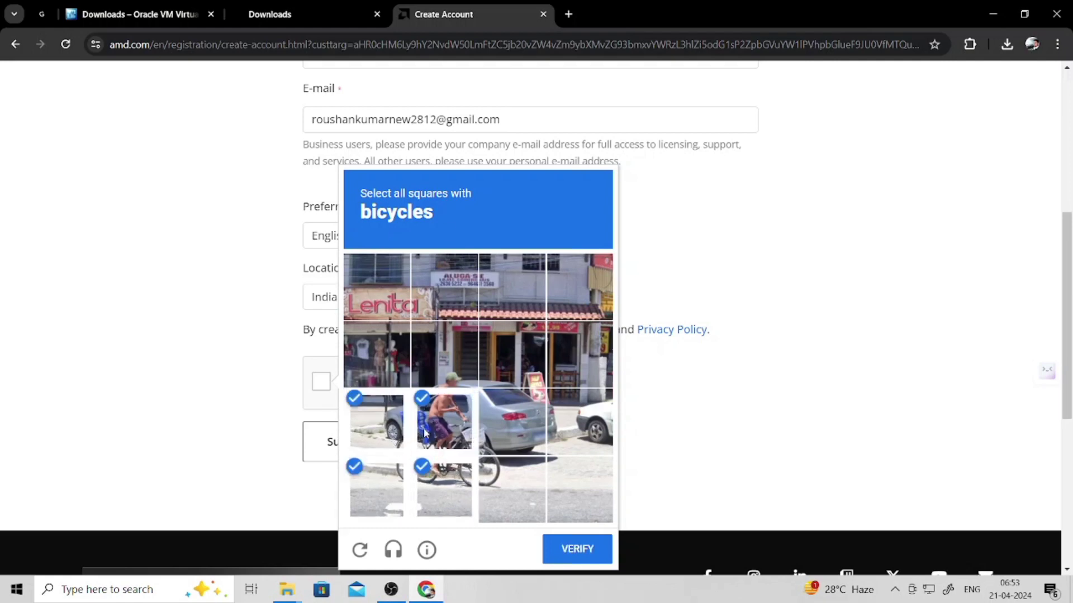
pyautogui.click(507, 490)
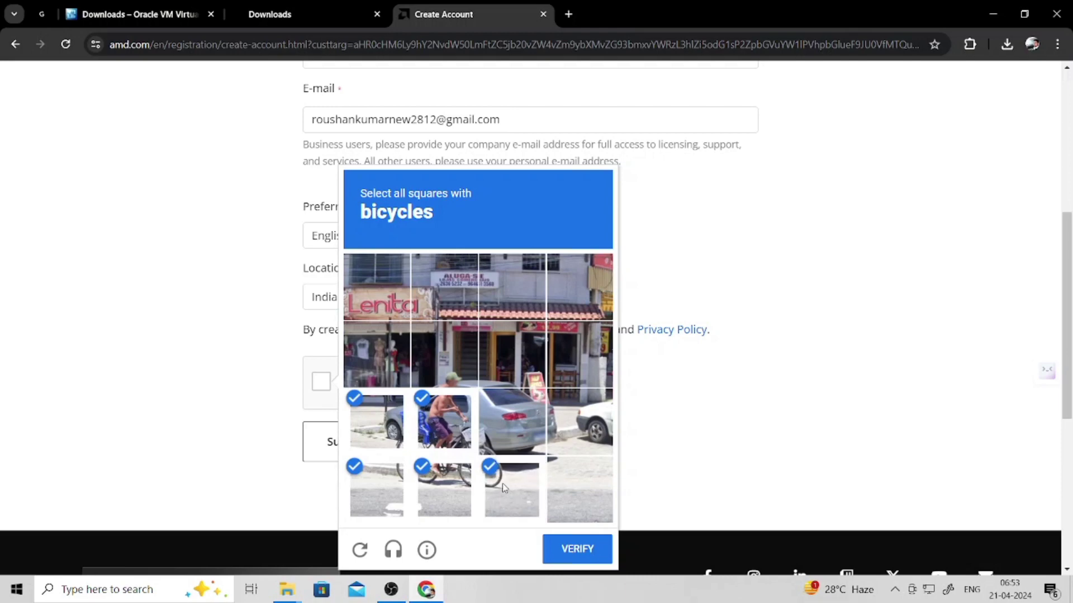
pyautogui.click(509, 443)
pyautogui.click(564, 552)
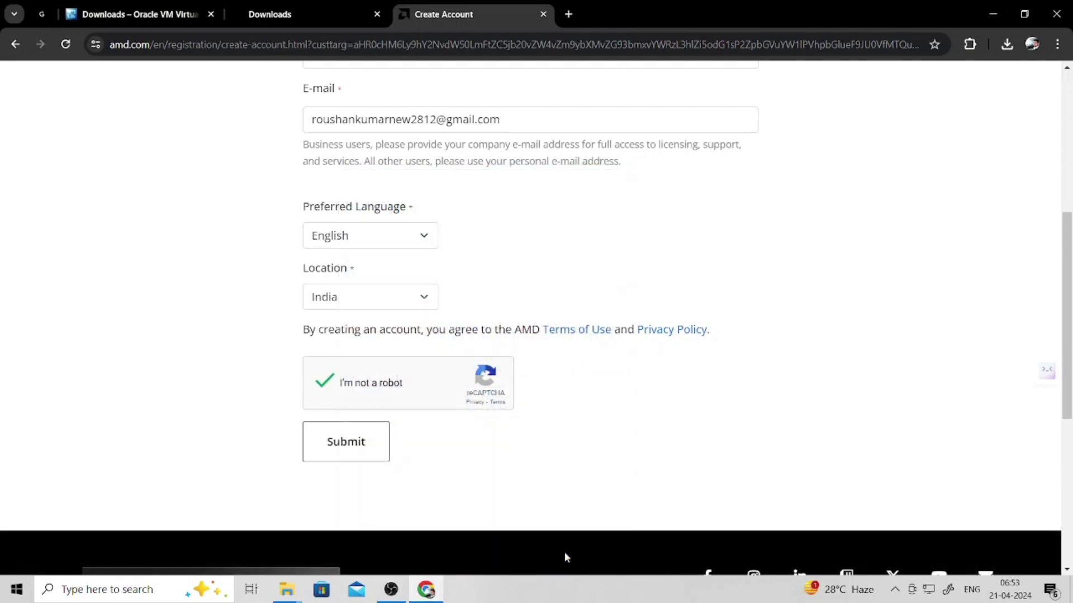
pyautogui.click(350, 445)
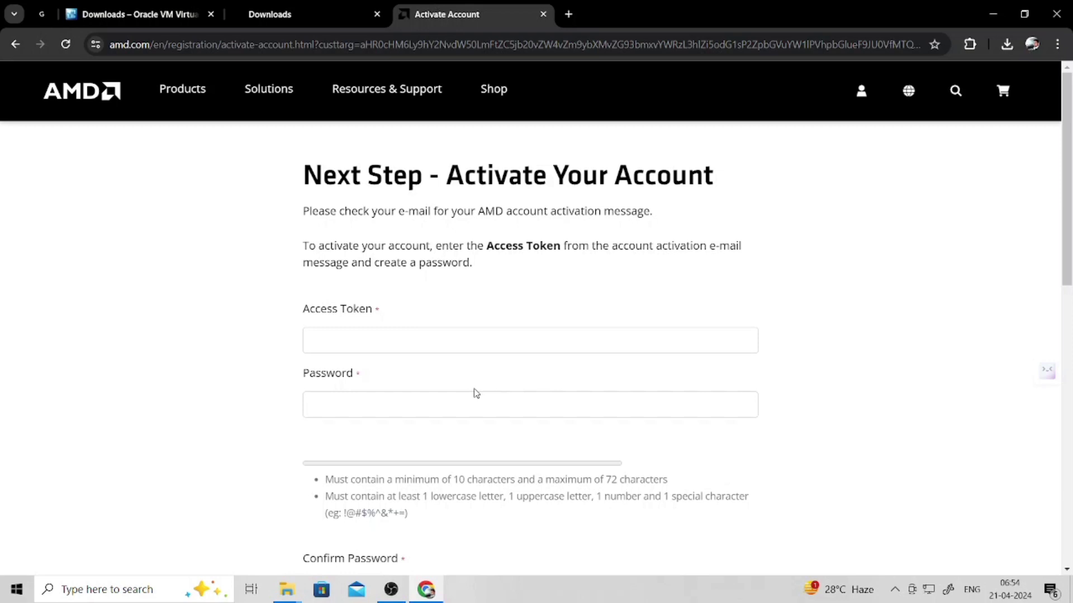
# - Enter a new strong password and paste the same value into Confirm Password
pyautogui.click(374, 408)
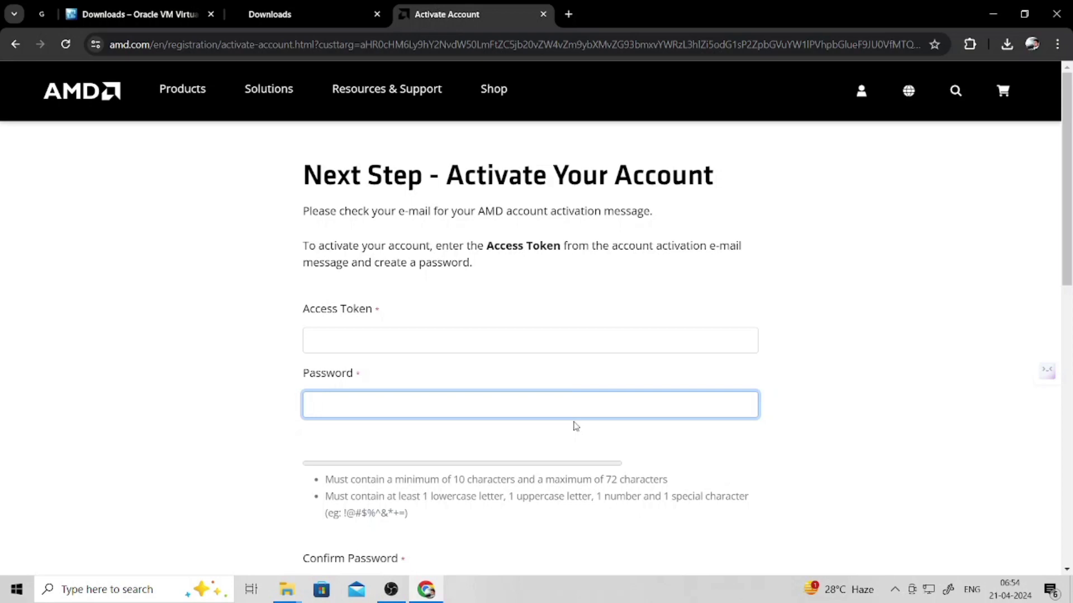
pyautogui.write('****')
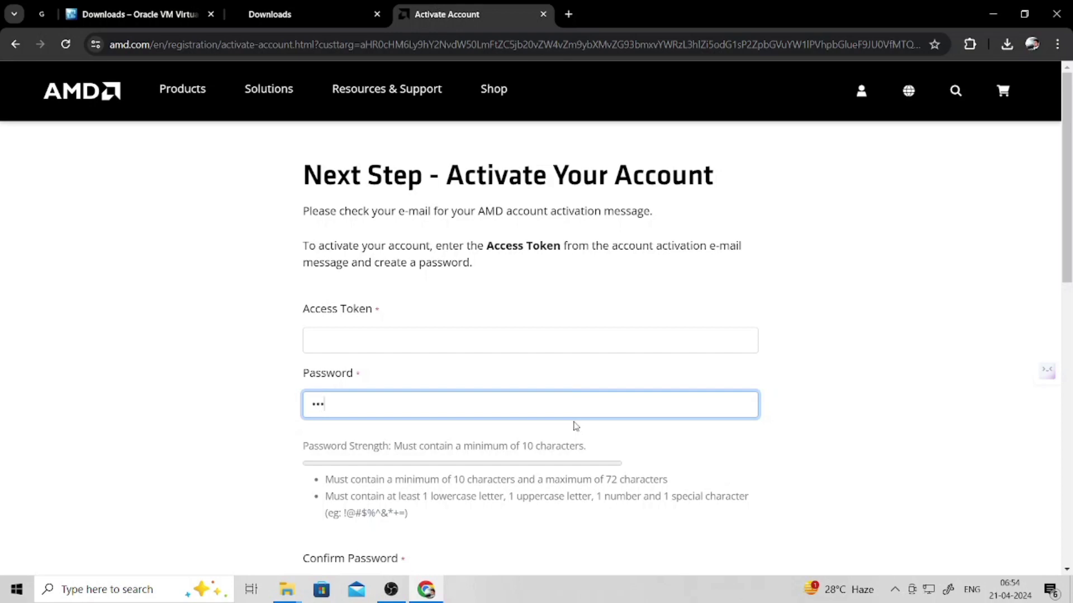
pyautogui.write('********')
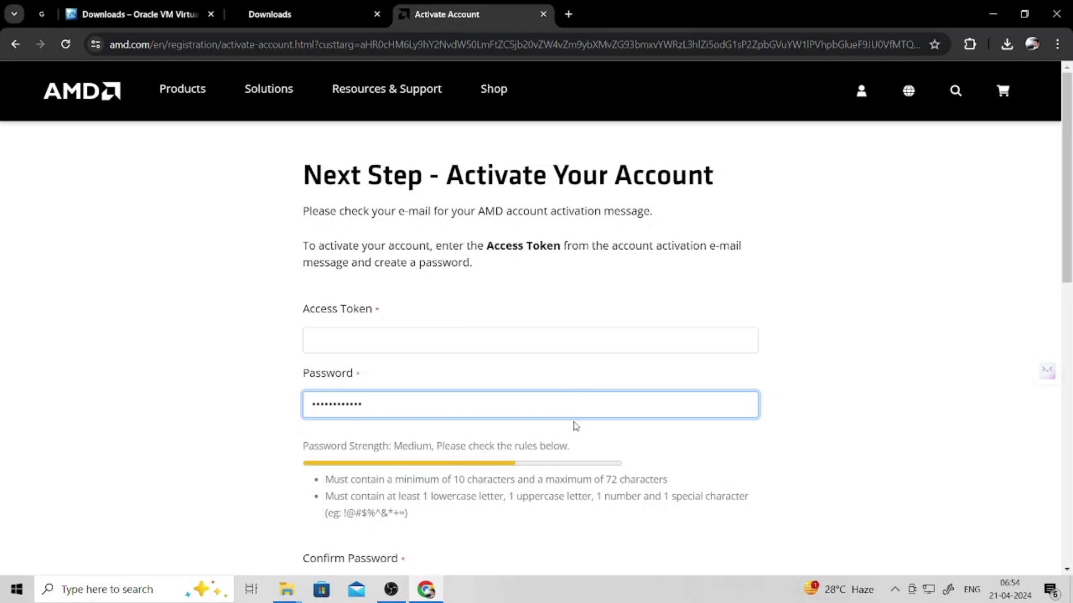
pyautogui.write('**')
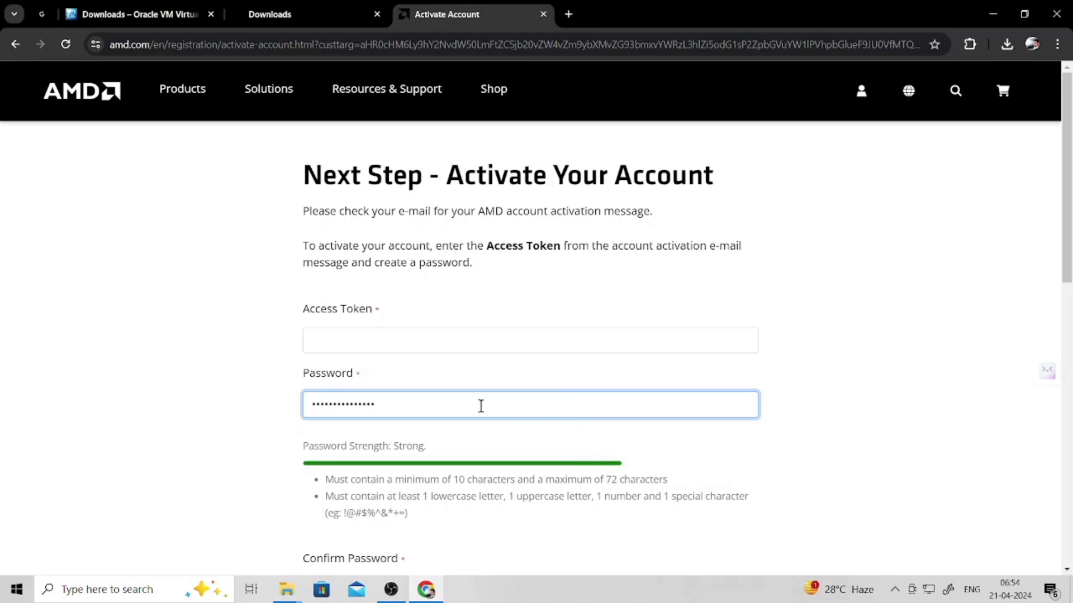
pyautogui.moveTo(390, 404); pyautogui.dragTo(280, 395)
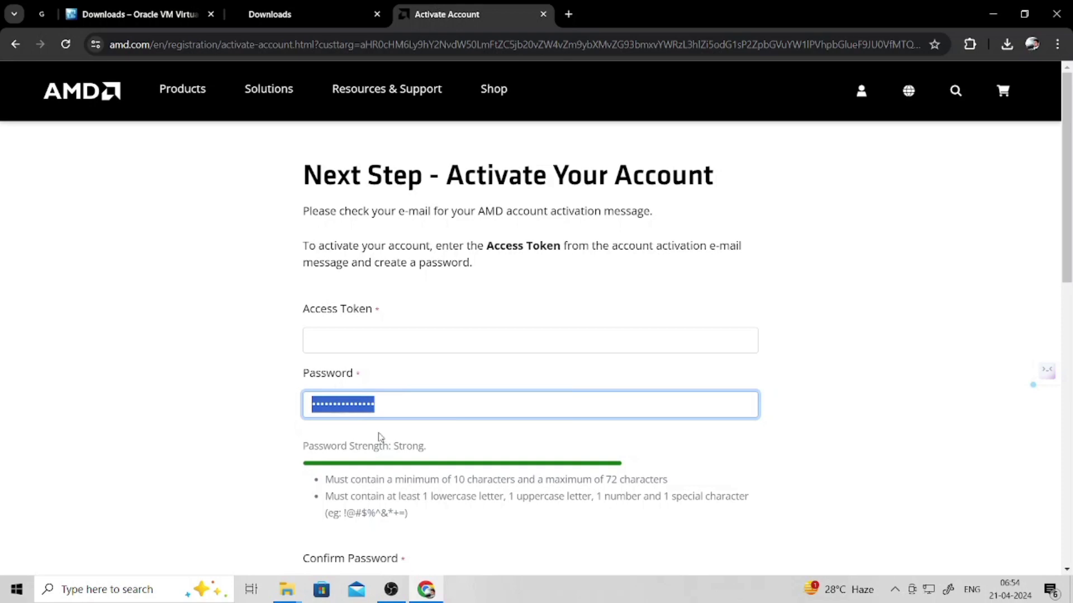
pyautogui.scroll(-5, 376, 444)
pyautogui.click(378, 309)
pyautogui.hotkey('ctrl', 'v')
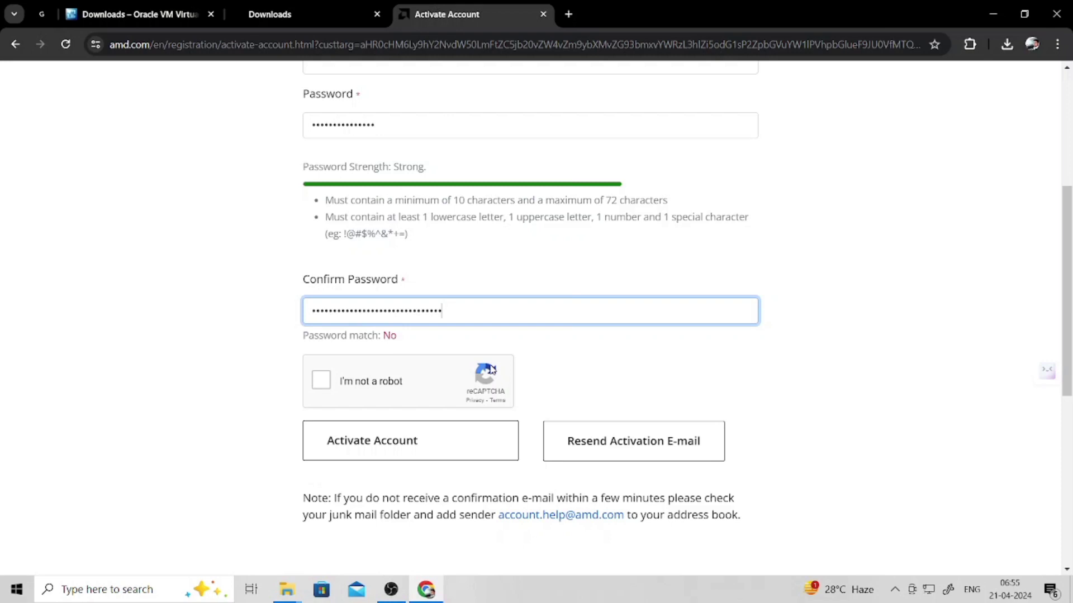
pyautogui.scroll(5, 469, 371)
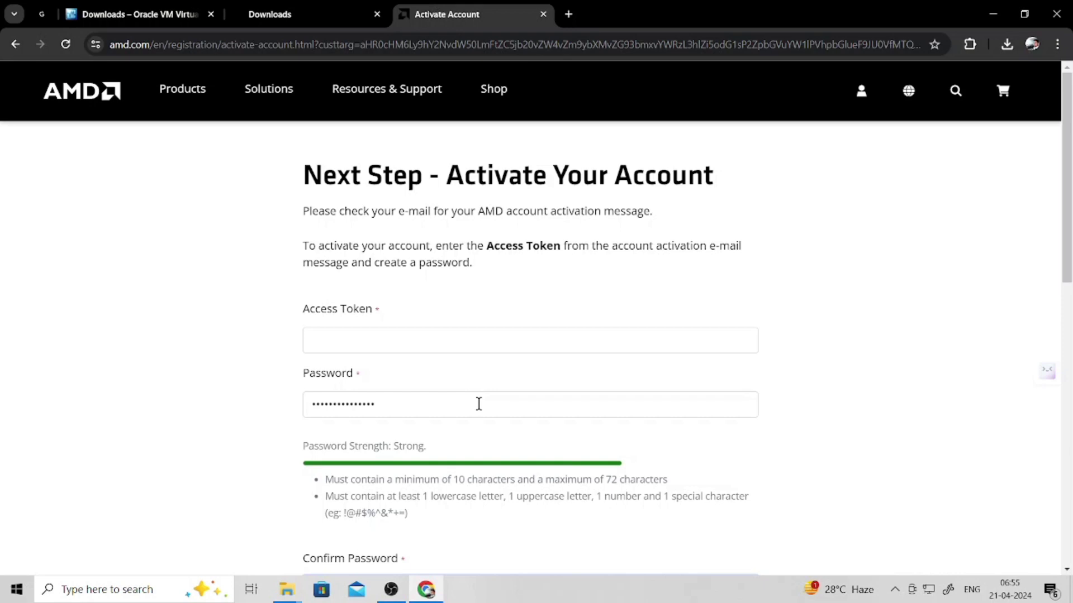
# - Open Gmail in a new tab via the Google home page to check for the activation e-mail
pyautogui.click(570, 12)
pyautogui.click(459, 304)
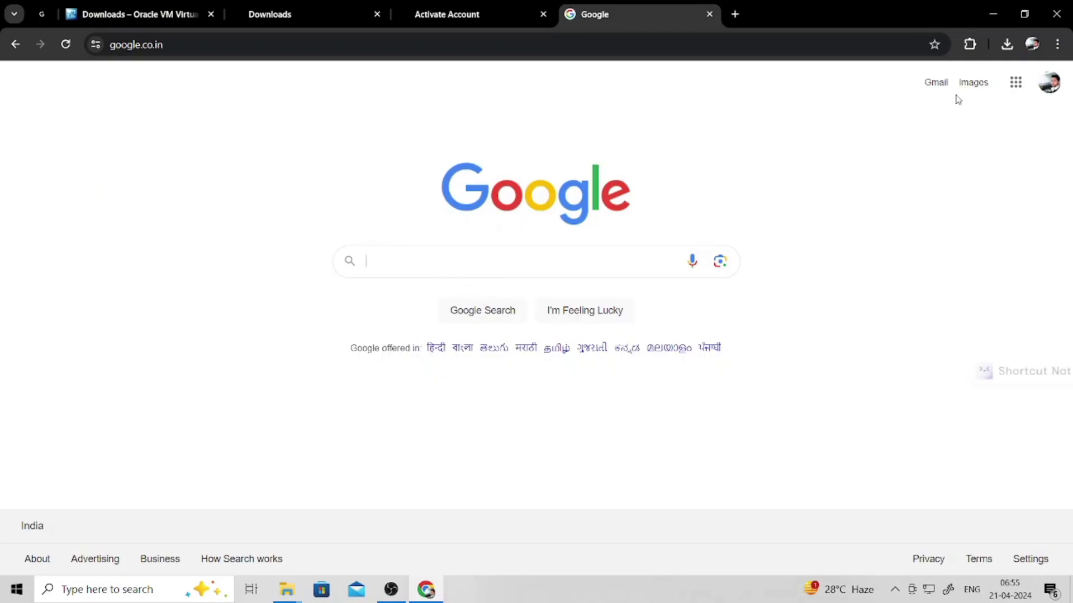
pyautogui.click(1048, 94)
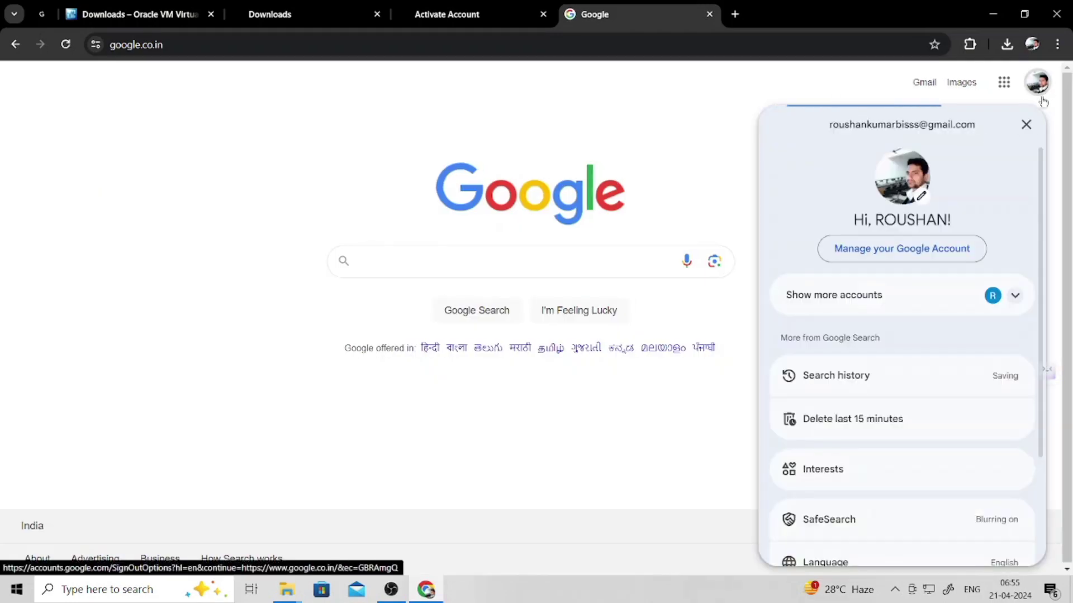
pyautogui.scroll(-1, 789, 307)
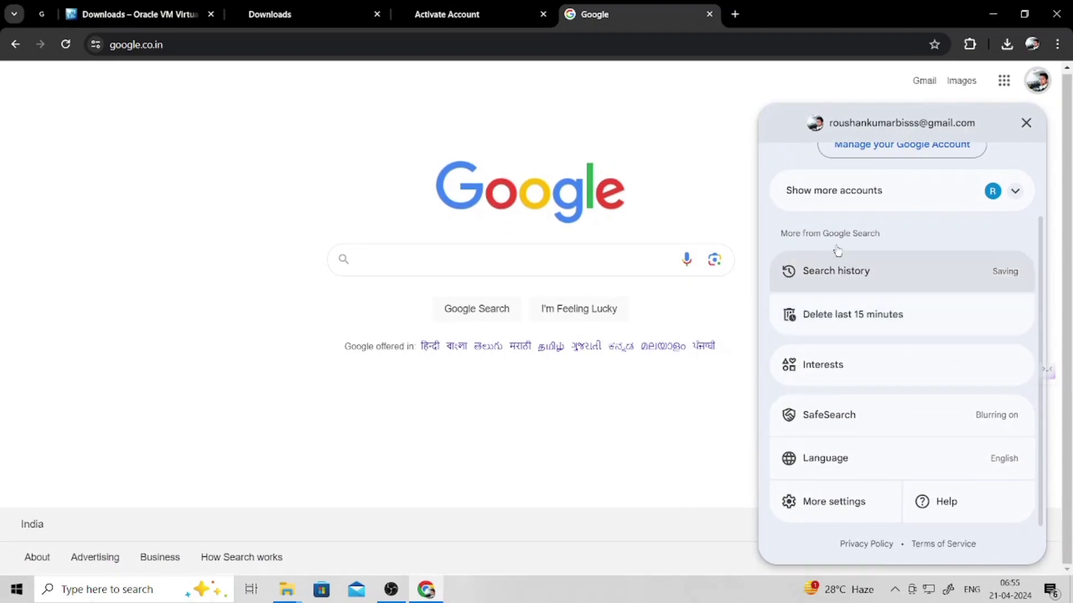
pyautogui.click(696, 174)
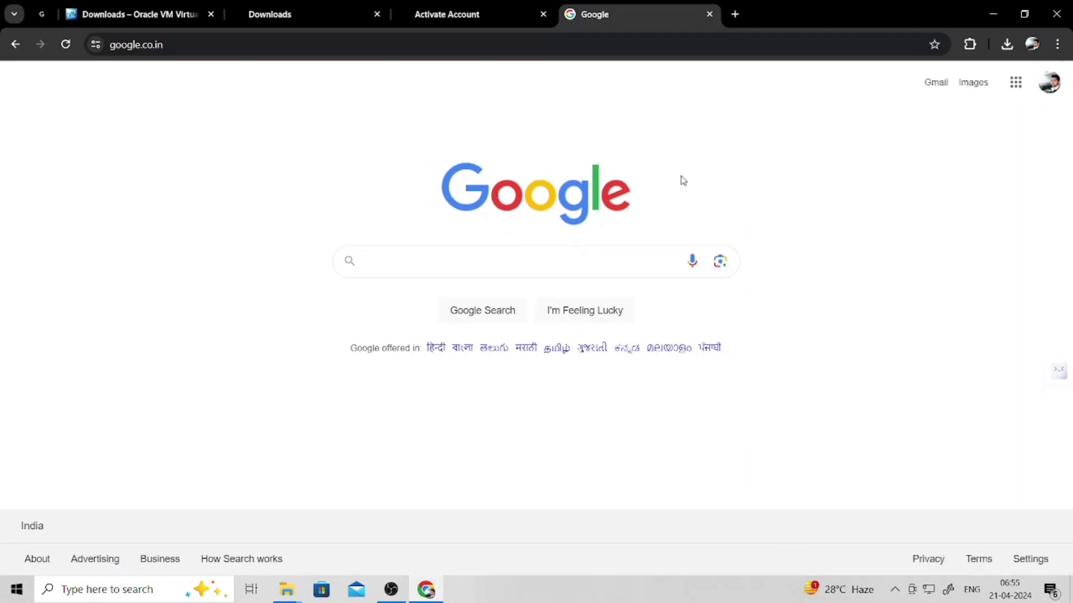
pyautogui.click(927, 83)
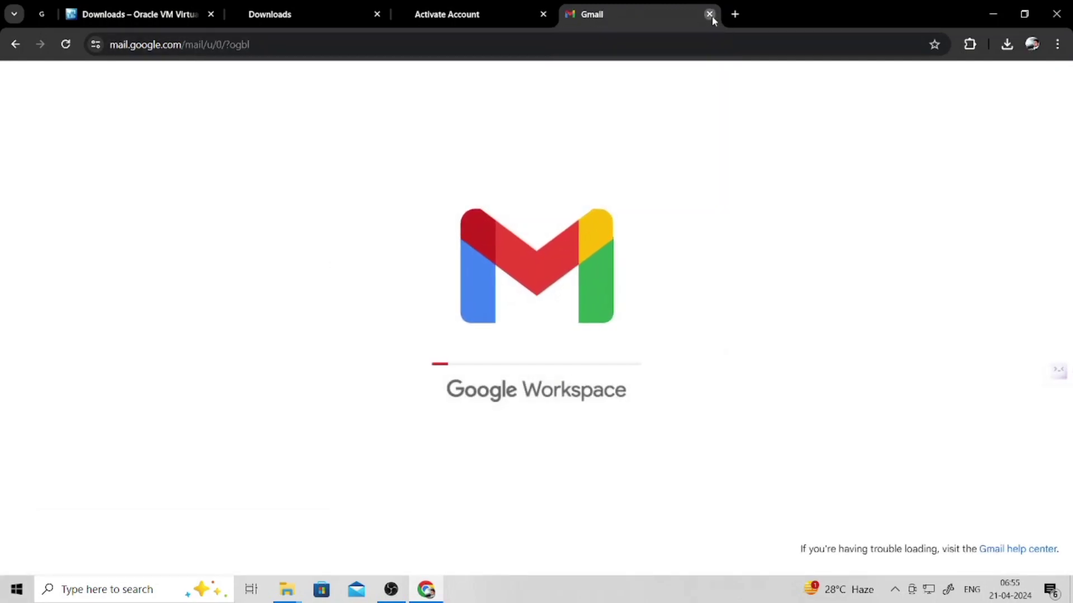
# - Close the Gmail tab, view the profile menu, and switch to OBS Studio
pyautogui.click(709, 14)
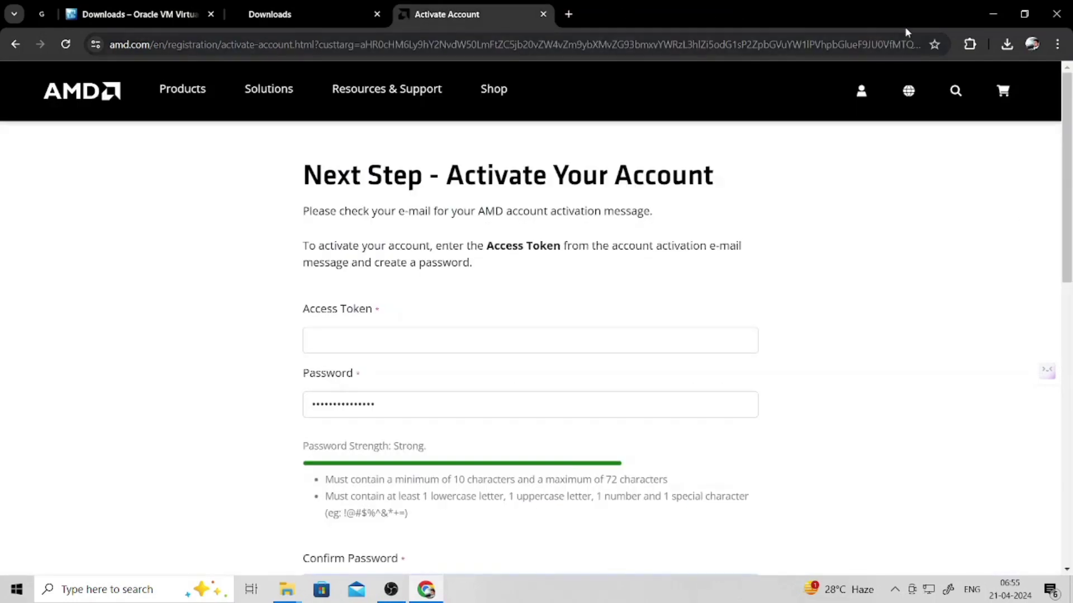
pyautogui.click(1032, 44)
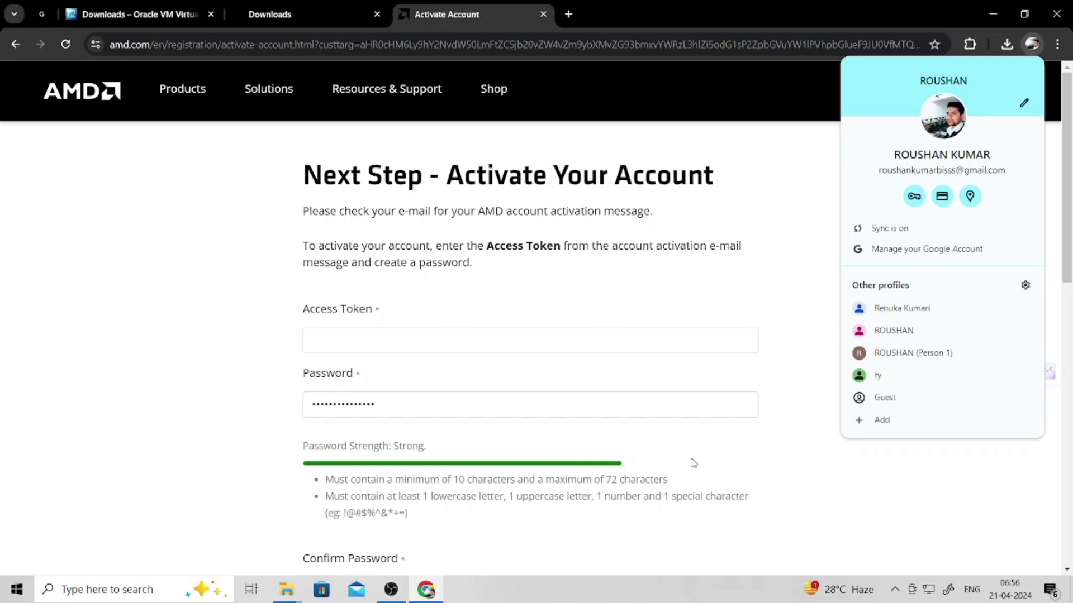
pyautogui.click(391, 589)
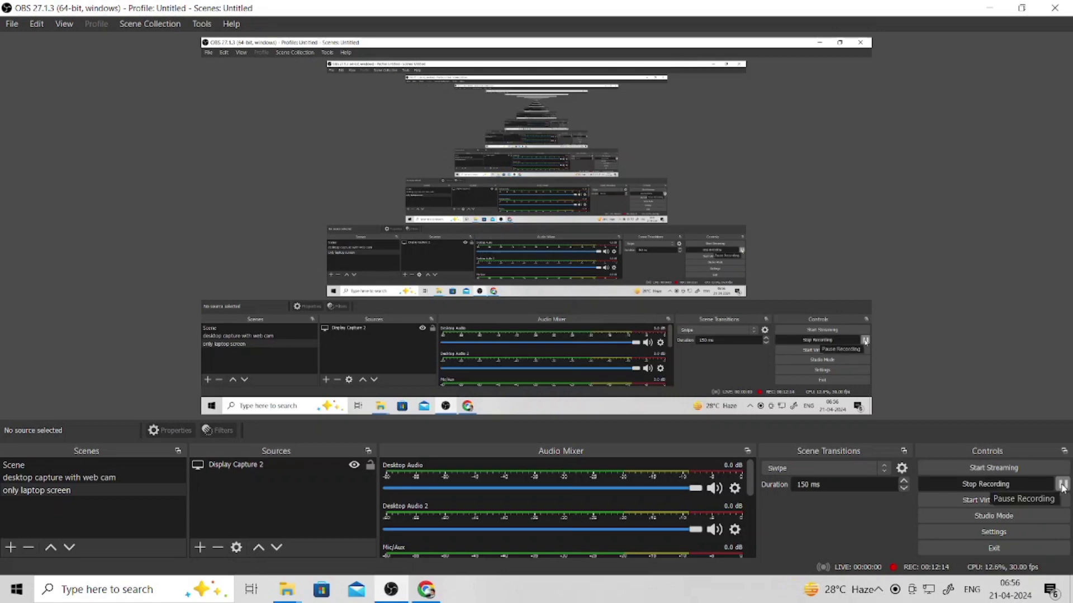
# - Pause the OBS recording, then return to Chrome's AMD activation form
pyautogui.click(1063, 484)
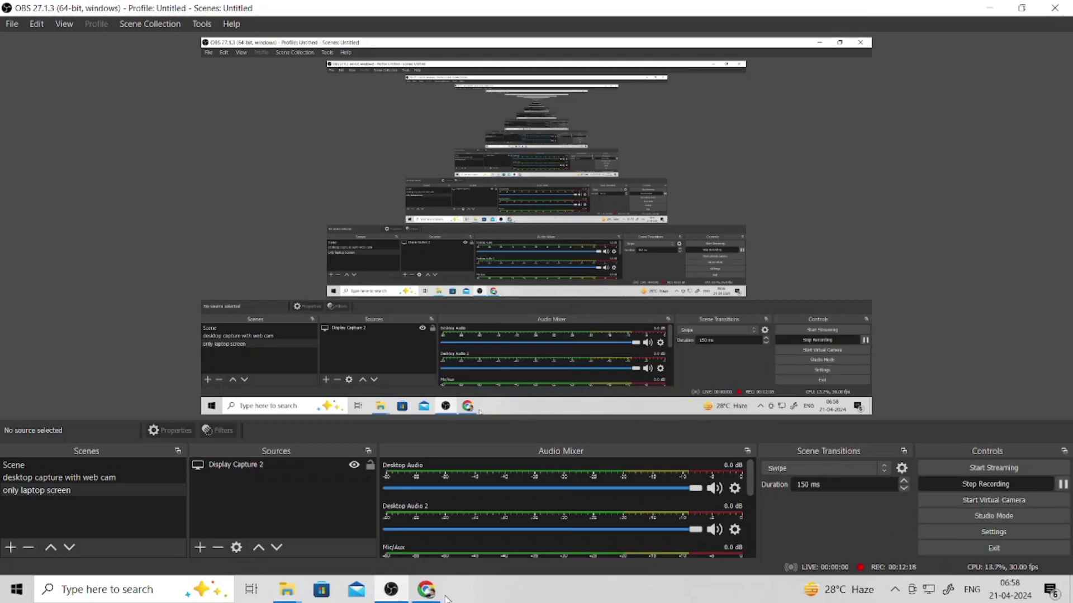
pyautogui.click(428, 592)
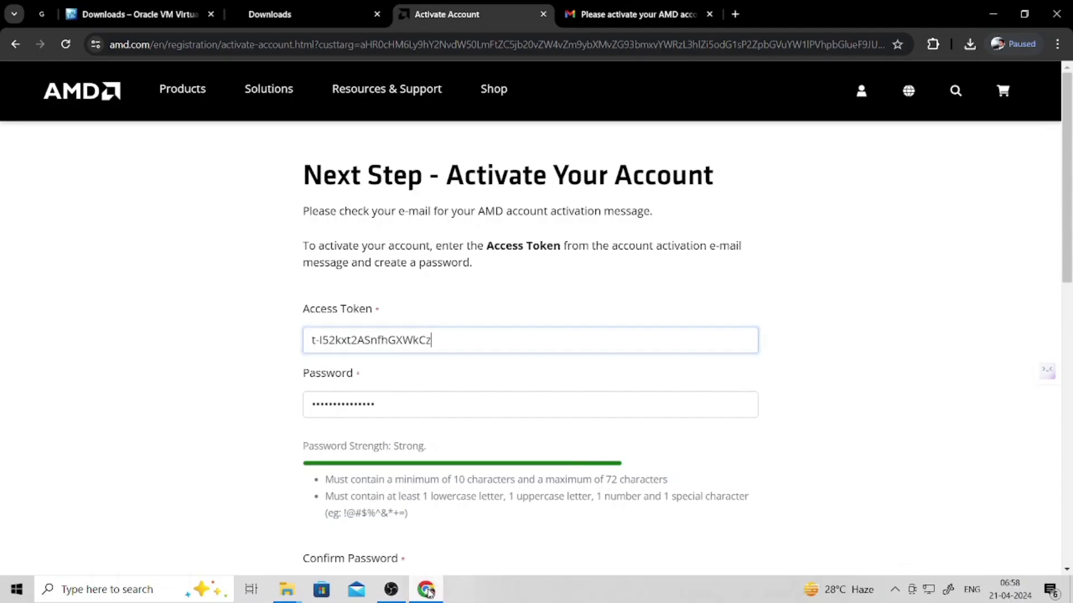
pyautogui.click(391, 589)
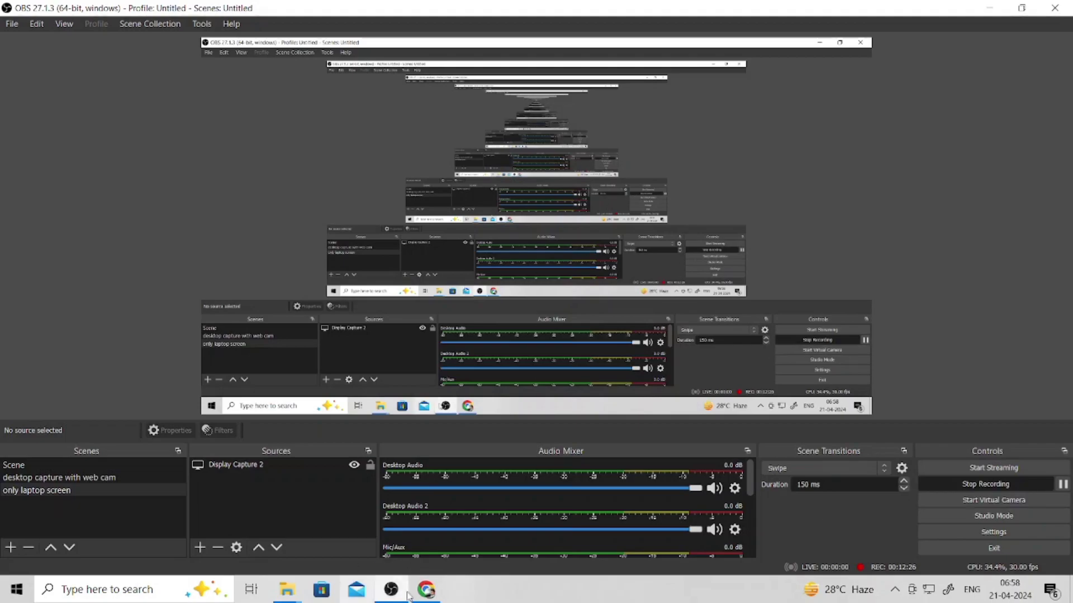
pyautogui.click(435, 589)
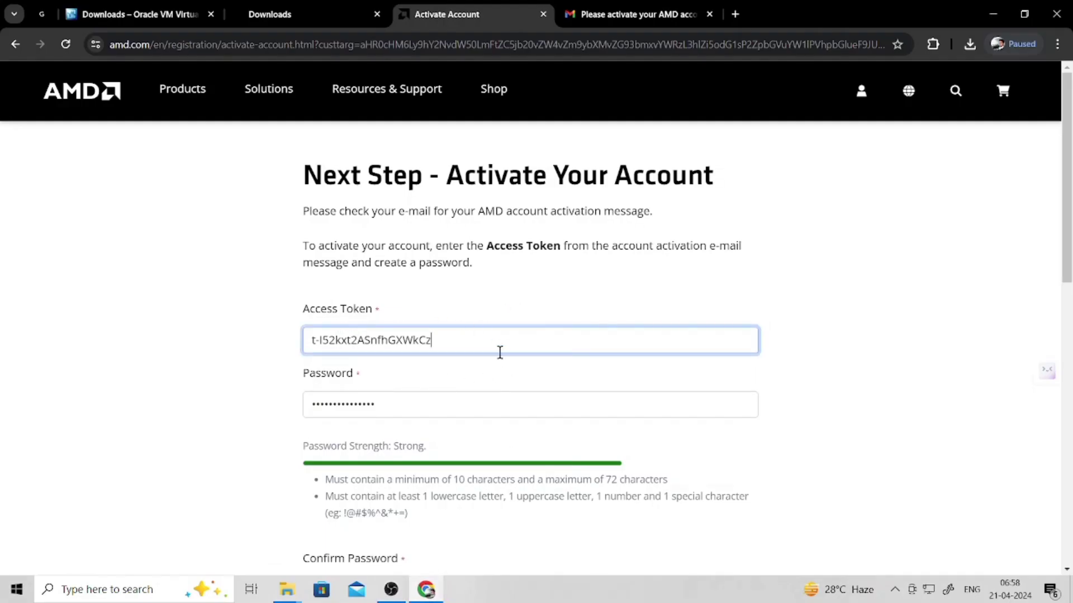
# - Tick the reCAPTCHA and attempt to activate the AMD account
pyautogui.scroll(-5, 481, 355)
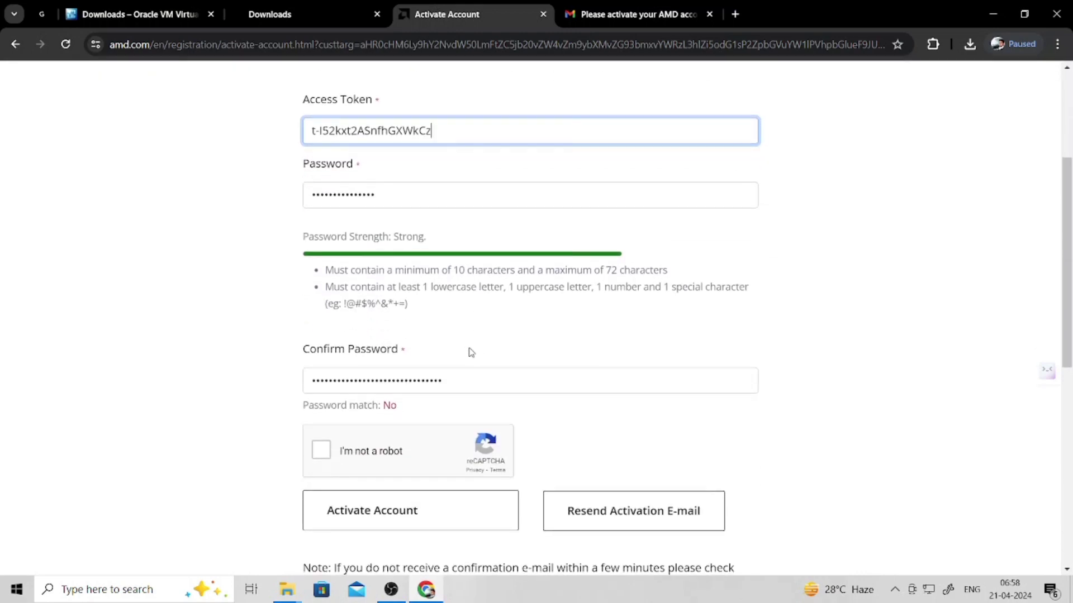
pyautogui.click(318, 385)
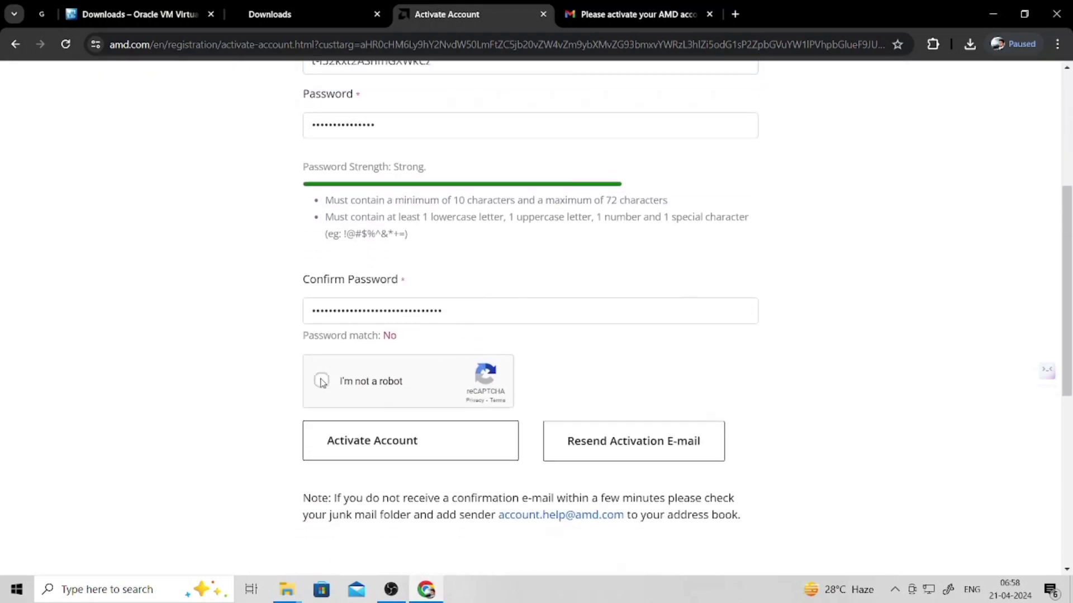
pyautogui.click(431, 454)
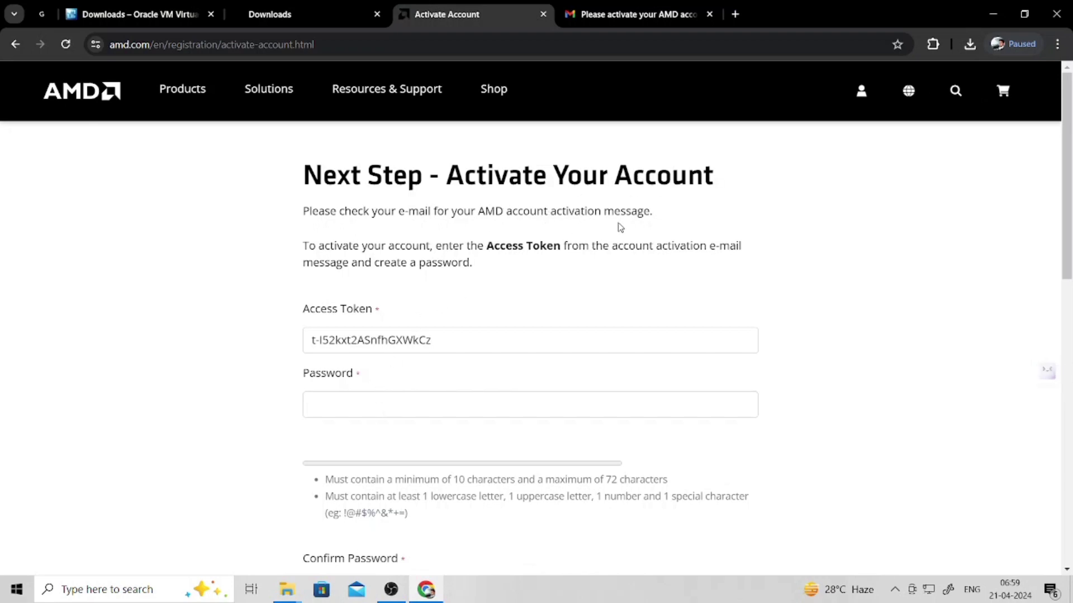
pyautogui.scroll(-7, 538, 347)
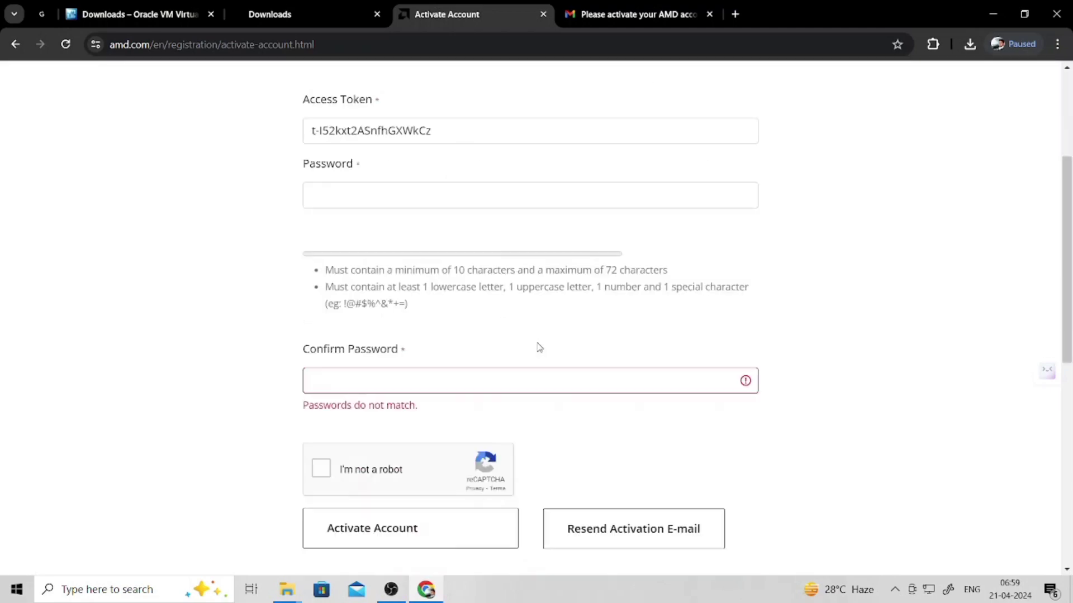
pyautogui.scroll(4, 541, 347)
pyautogui.scroll(4, 424, 241)
pyautogui.scroll(-2, 413, 302)
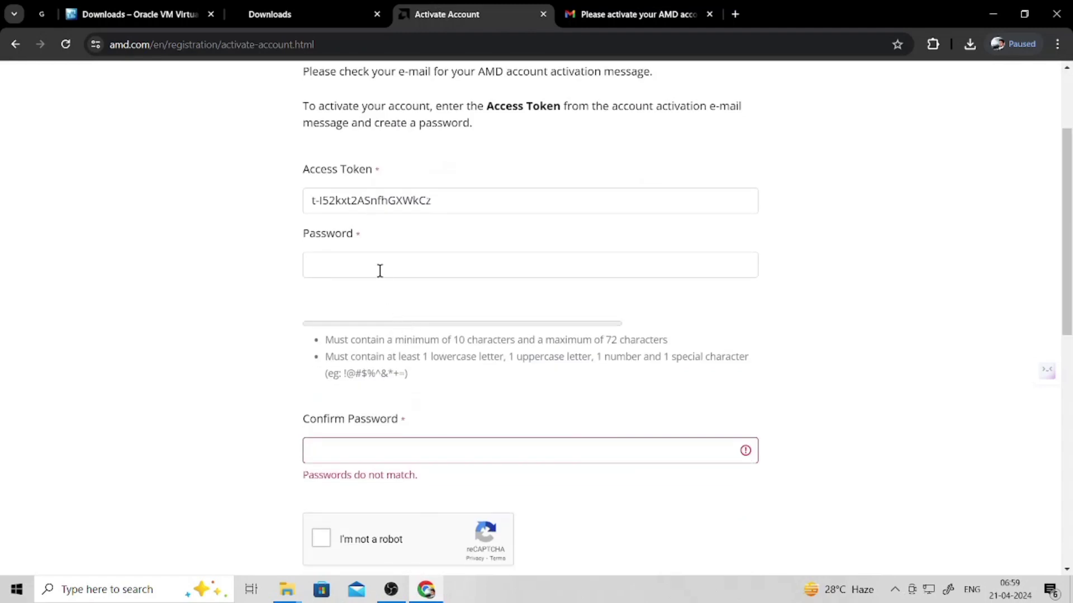
# - Re-enter the account password and its confirmation
pyautogui.click(379, 264)
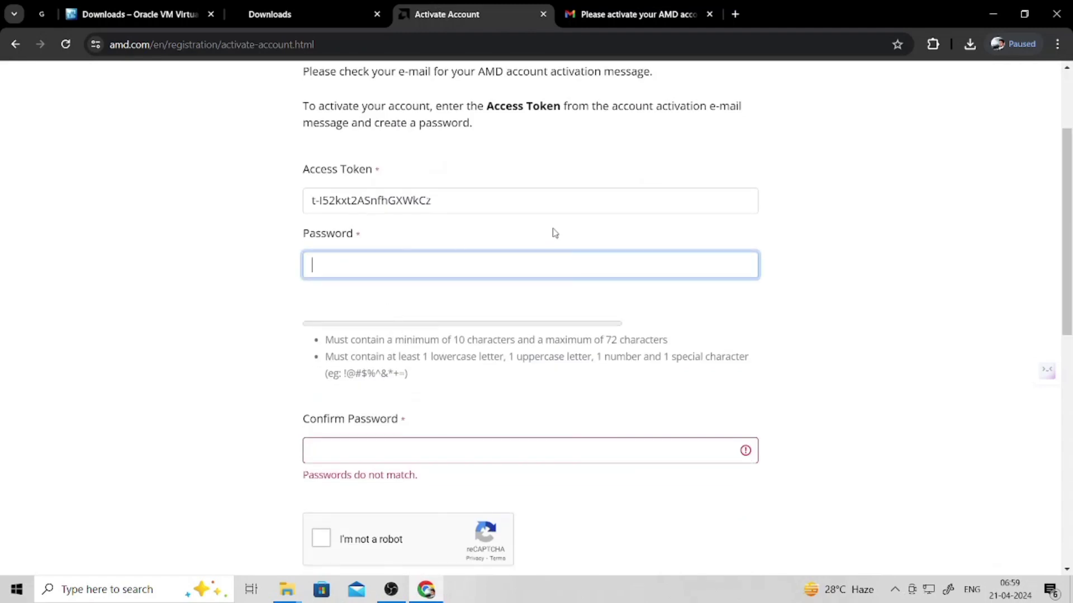
pyautogui.write('•')
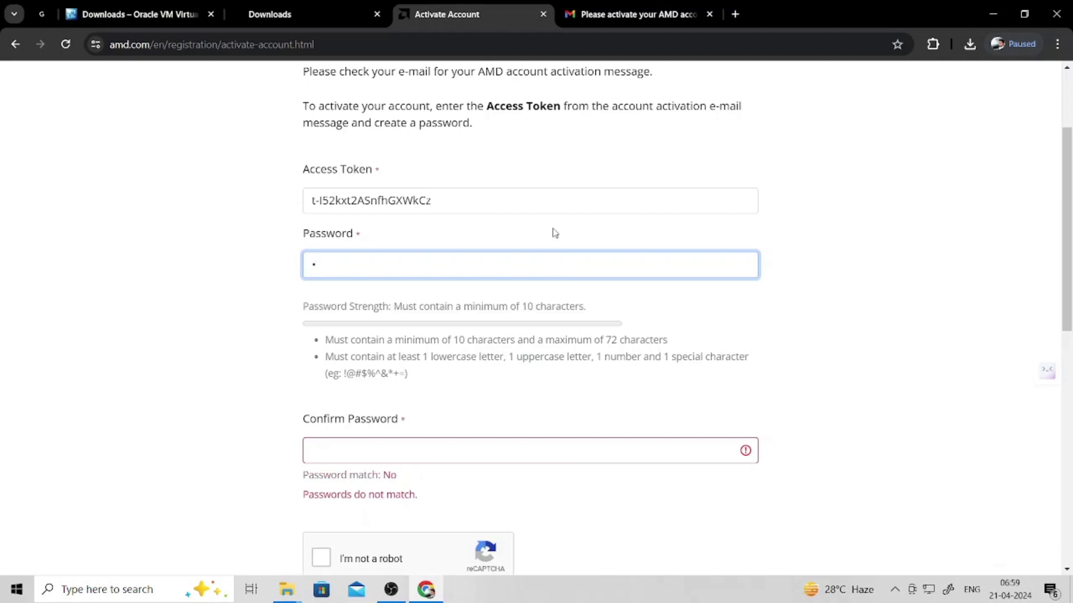
pyautogui.write('•••••••••')
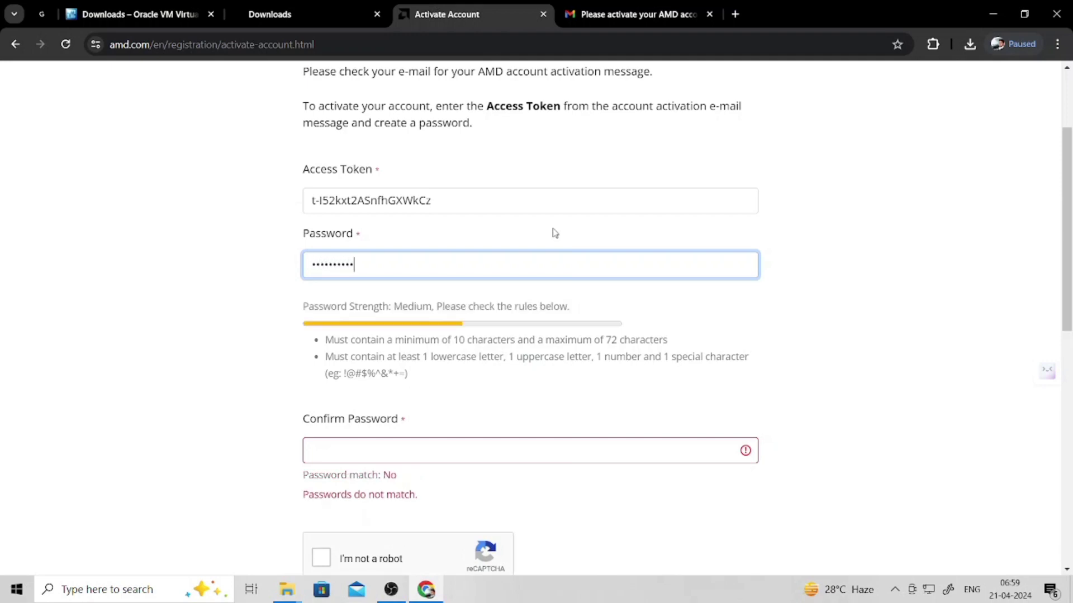
pyautogui.write('••••')
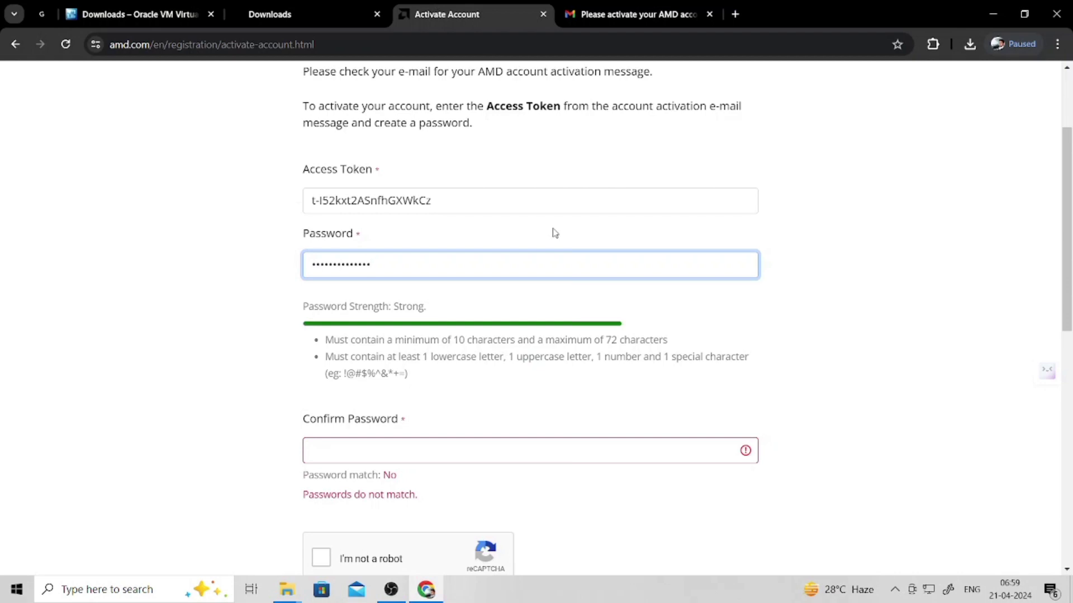
pyautogui.click(412, 456)
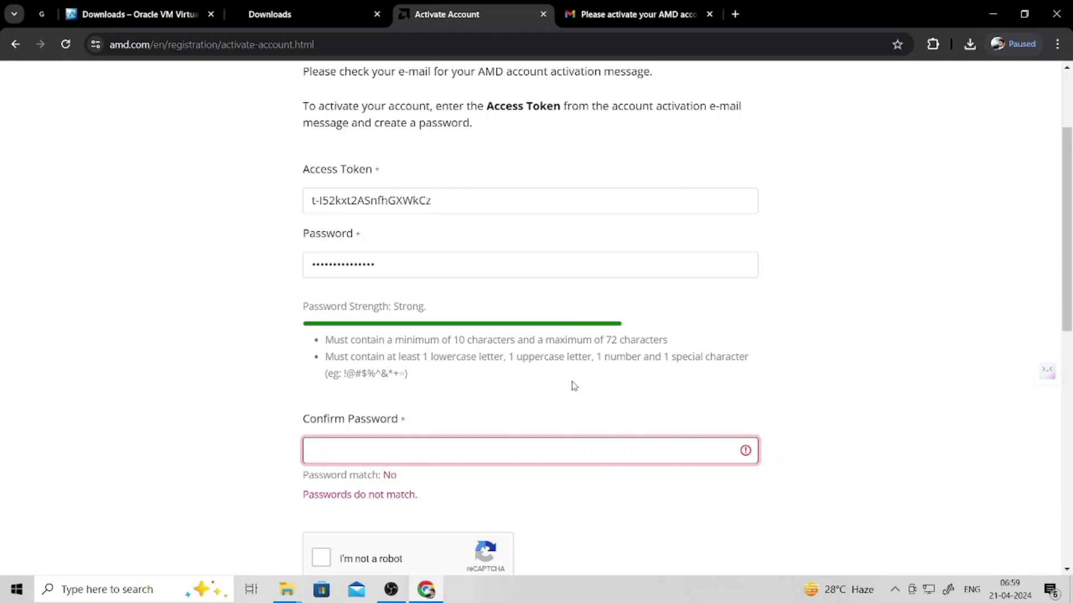
pyautogui.write('••••••••••••••')
pyautogui.write('•')
pyautogui.click(508, 485)
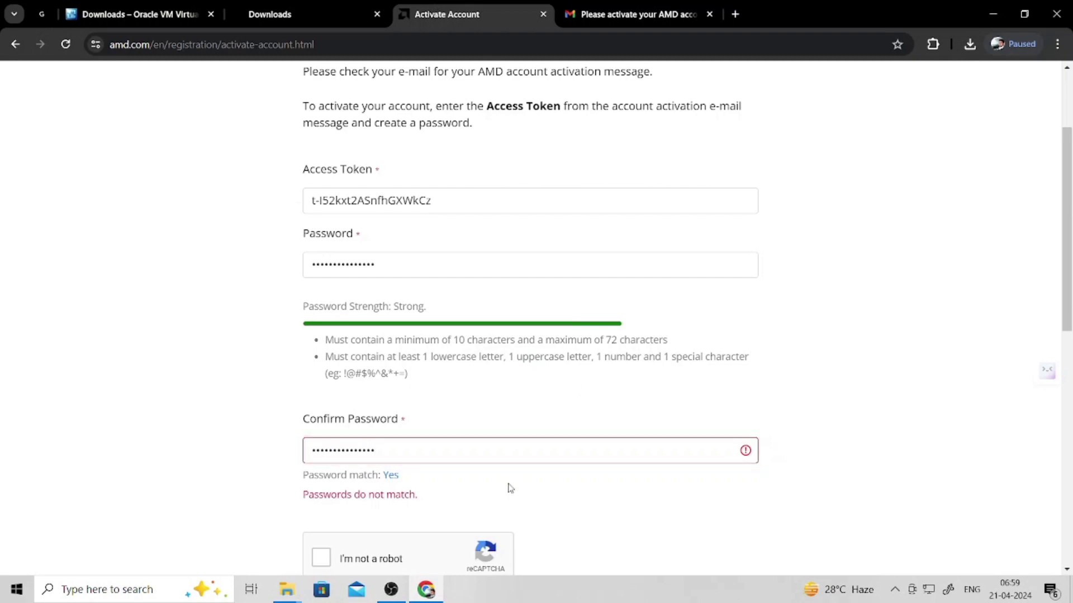
# - Replace the password with a new value and retype the confirmation to match
pyautogui.click(449, 453)
pyautogui.moveTo(449, 453); pyautogui.dragTo(287, 417)
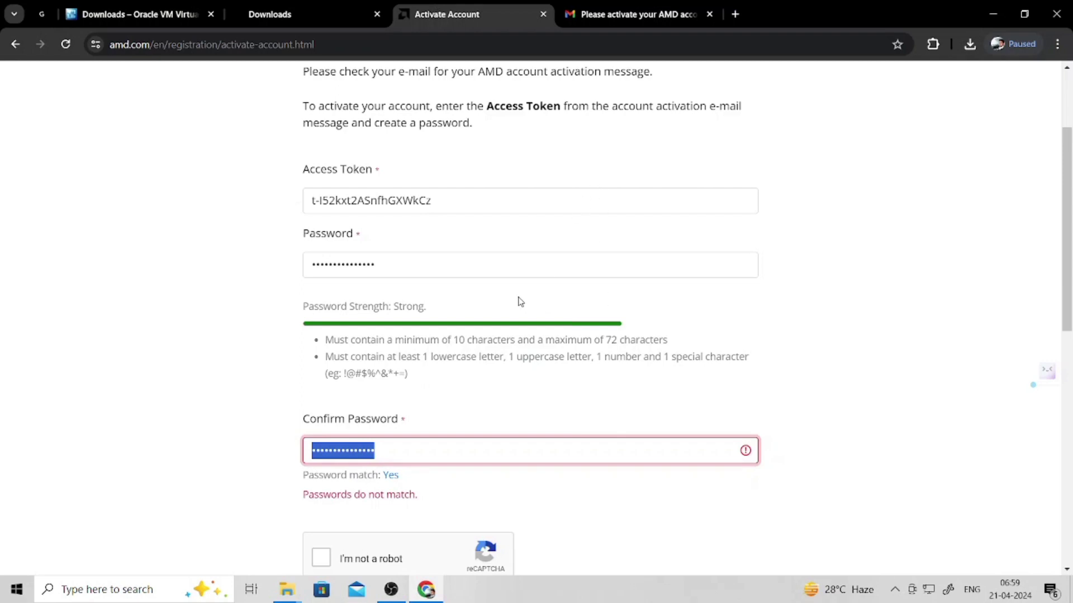
pyautogui.click(390, 259)
pyautogui.moveTo(390, 258); pyautogui.dragTo(271, 263)
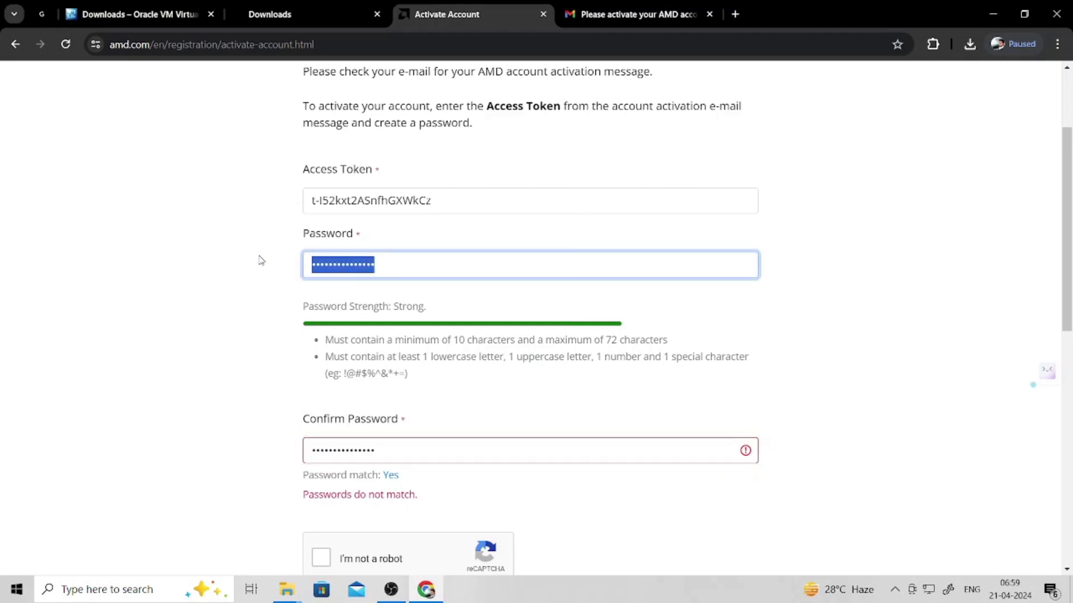
pyautogui.write('a')
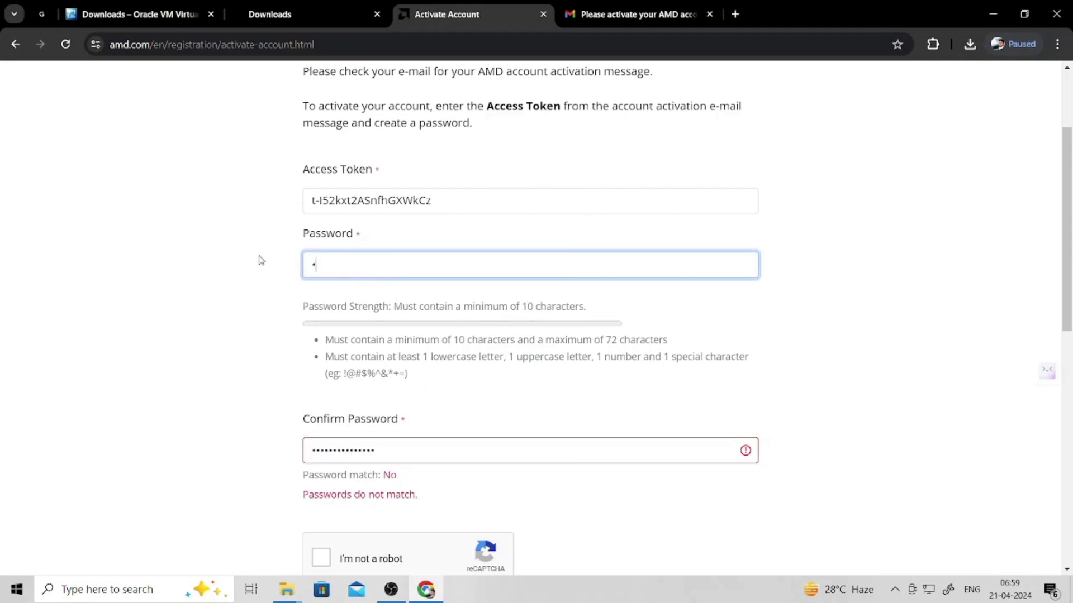
pyautogui.press('BackSpace')
pyautogui.write('aaaaaaaaaaaa')
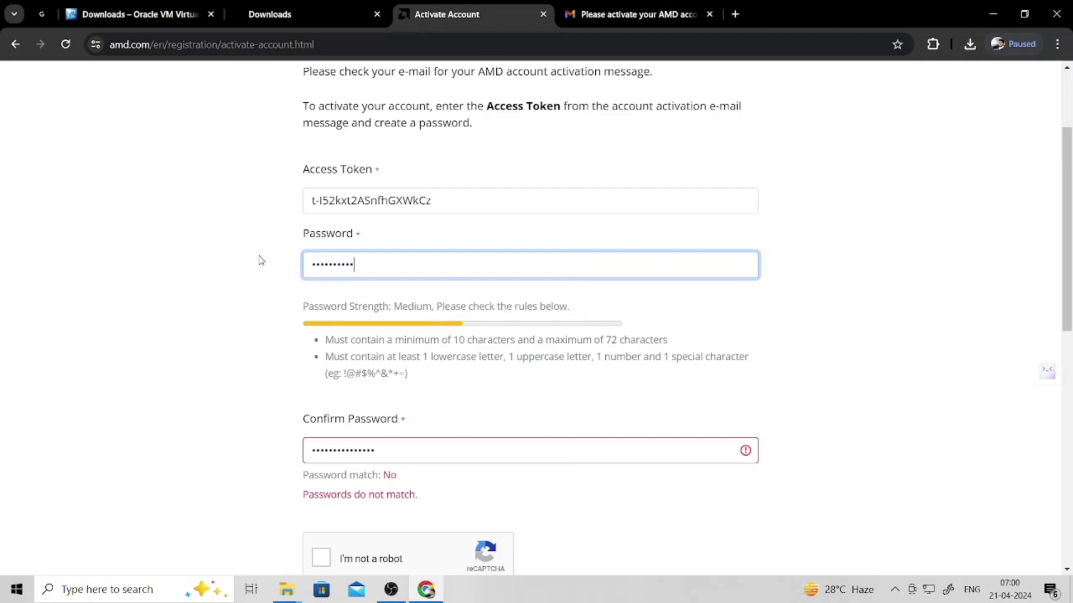
pyautogui.write('aaa')
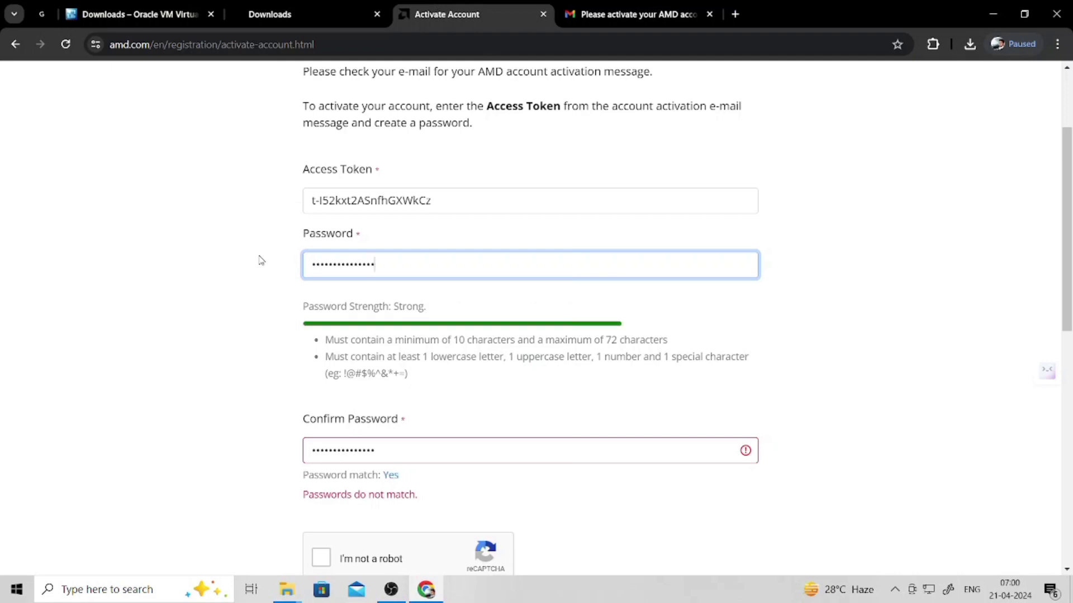
pyautogui.doubleClick(388, 453)
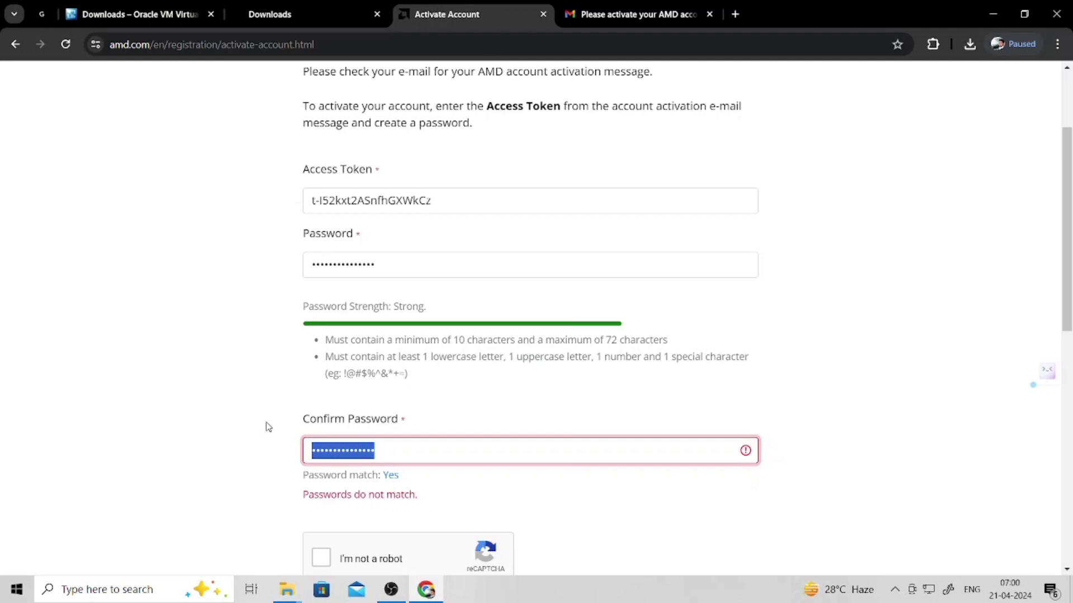
pyautogui.write('a')
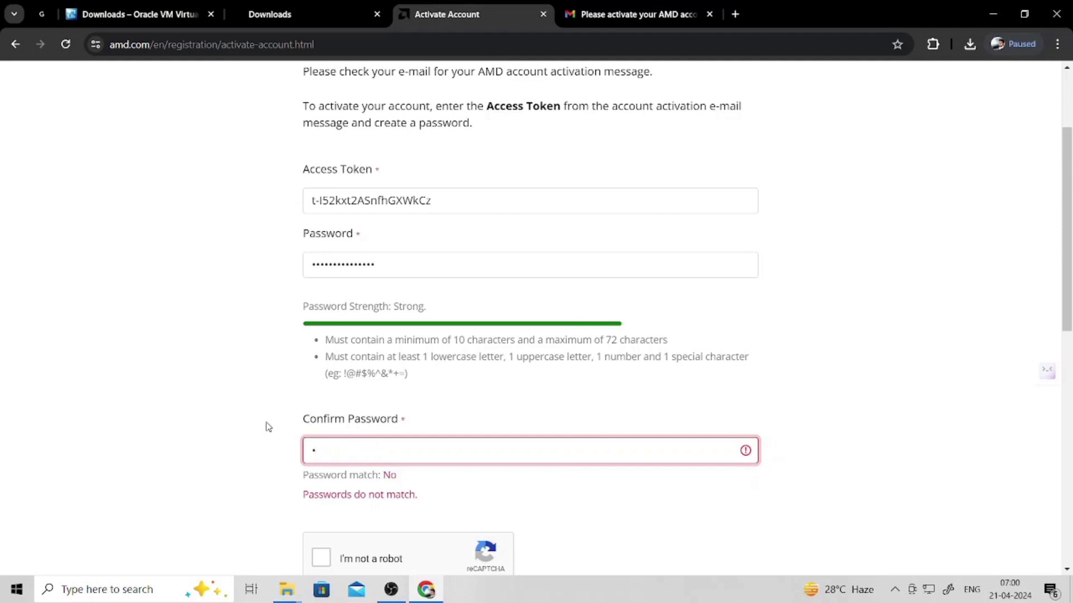
pyautogui.write('bcdefghijklm')
# - Pass the 'I'm not a robot' check and submit Activate Account
pyautogui.click(475, 496)
pyautogui.scroll(-2, 477, 496)
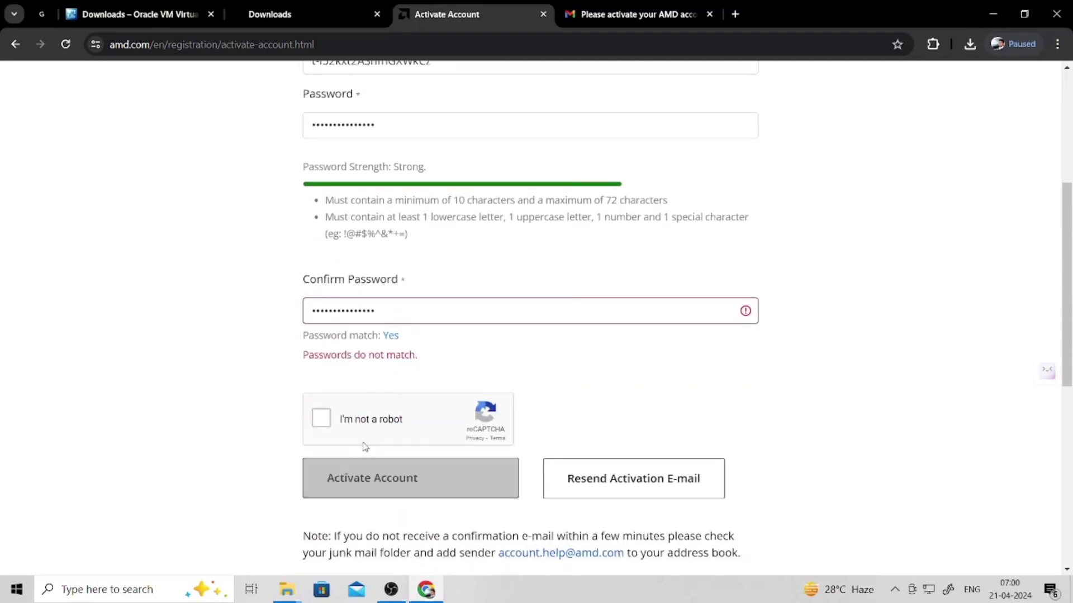
pyautogui.click(322, 419)
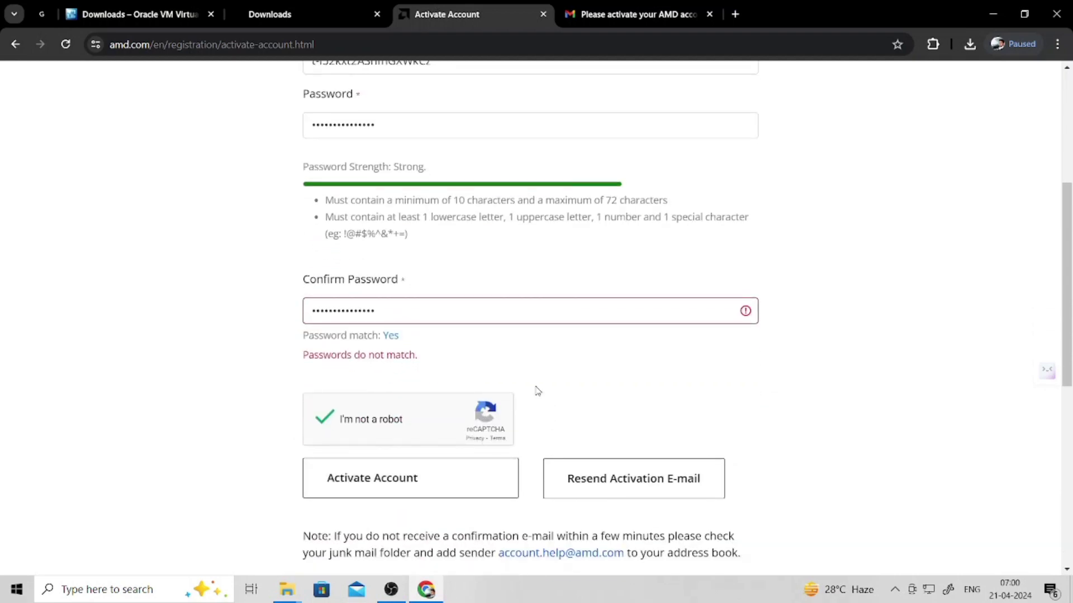
pyautogui.scroll(2, 536, 390)
pyautogui.scroll(-3, 554, 454)
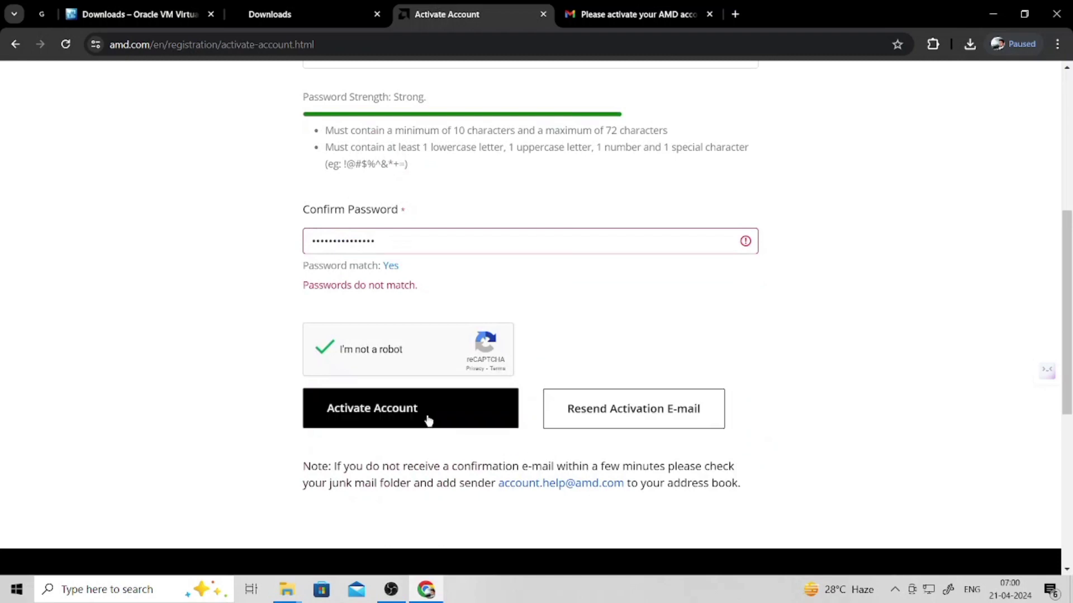
pyautogui.click(490, 419)
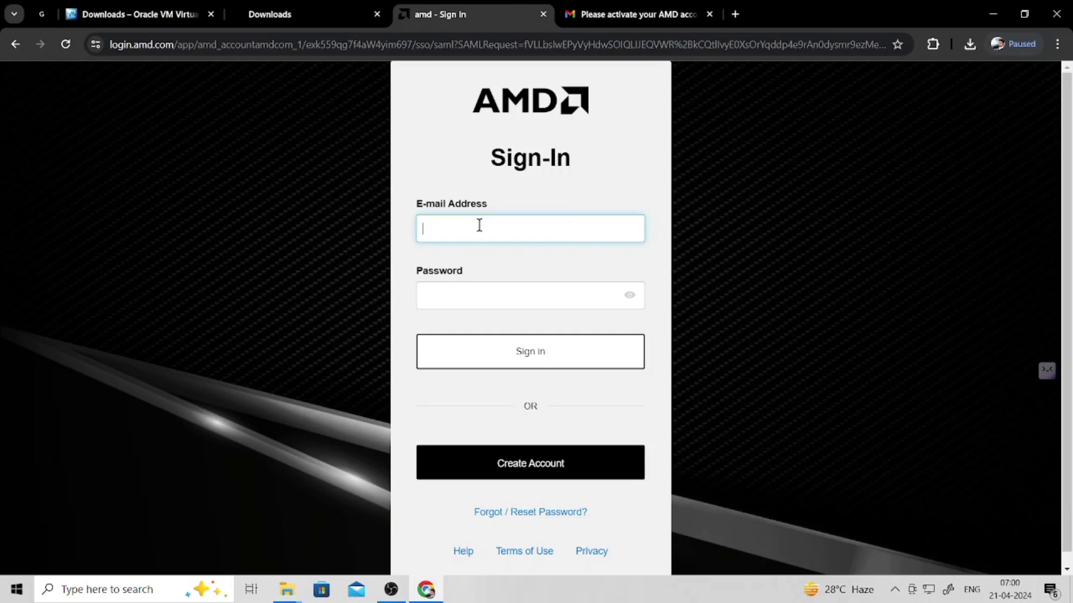
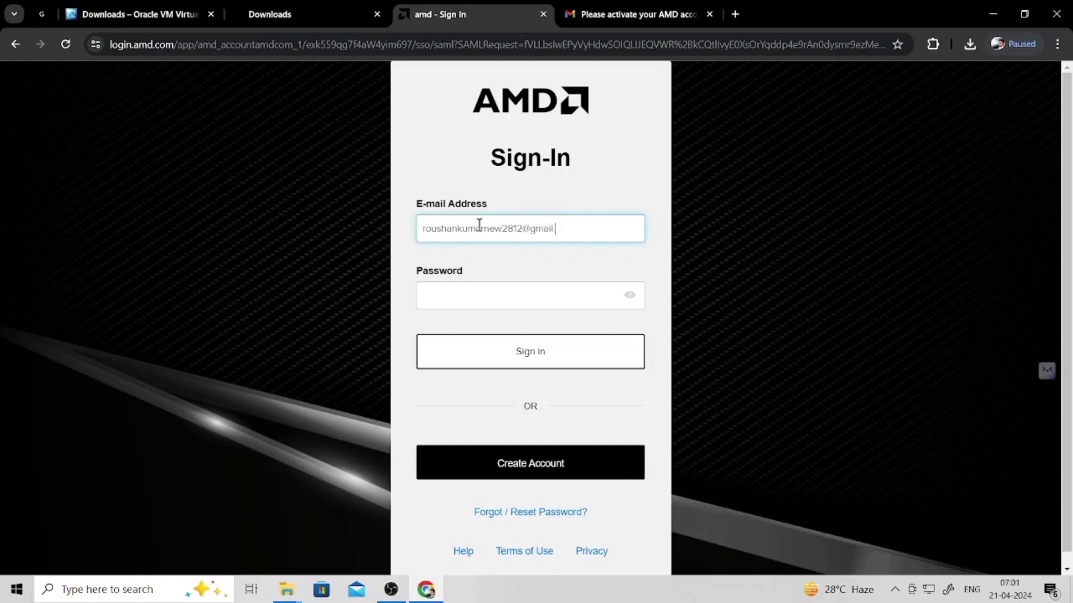
# - Sign in on login.amd.com with the new account's e-mail address and password
pyautogui.click(484, 302)
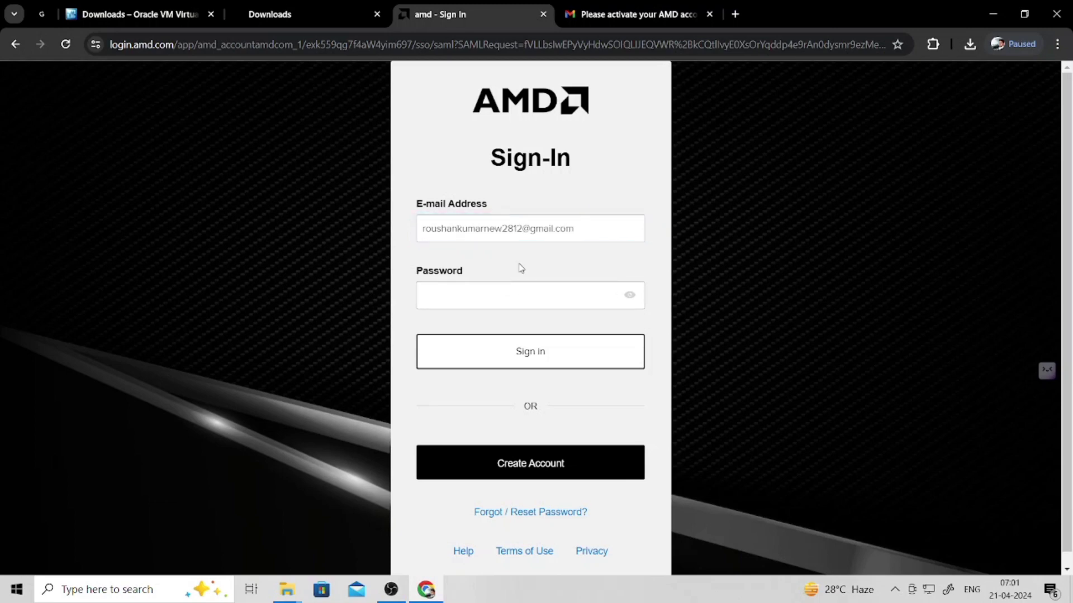
pyautogui.write('•••••••••••••')
pyautogui.click(533, 356)
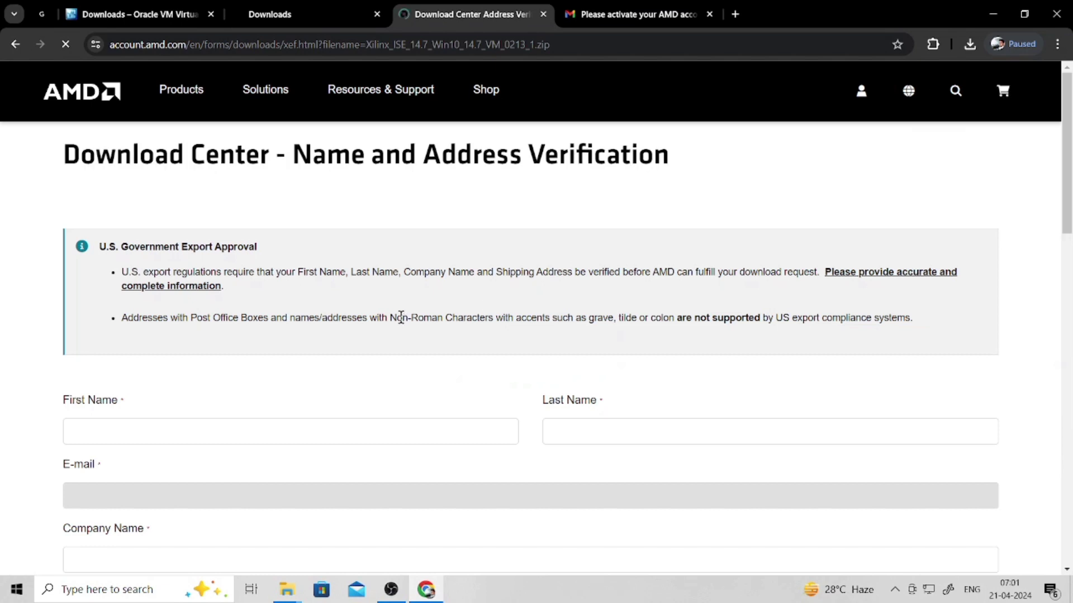
# - Enter 'CIT' as the company name on the AMD verification form
pyautogui.scroll(-1, 400, 318)
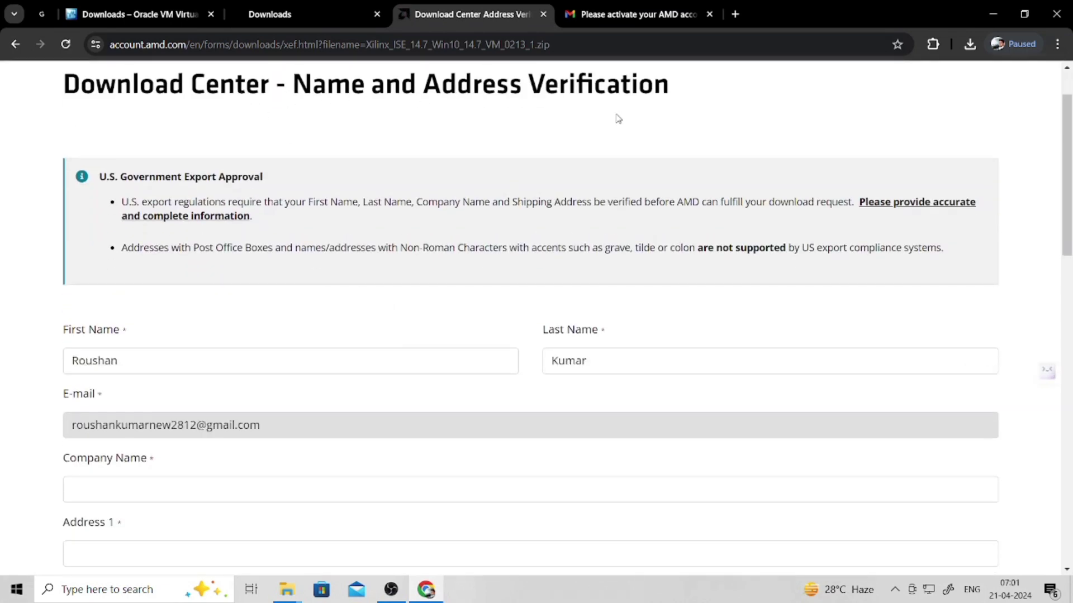
pyautogui.scroll(-1, 296, 397)
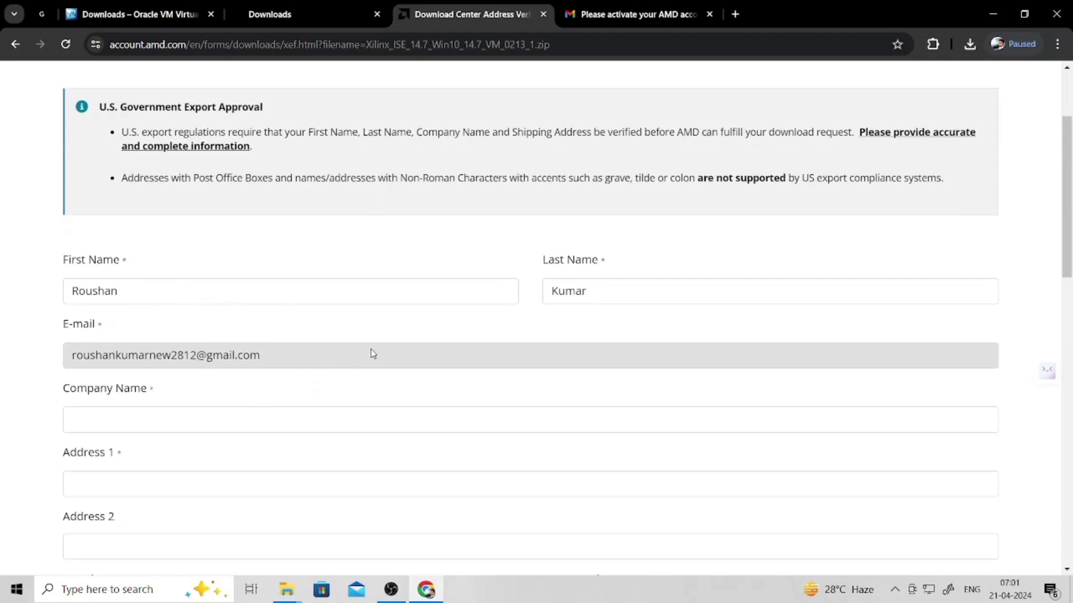
pyautogui.scroll(-2, 371, 352)
pyautogui.scroll(2, 371, 352)
pyautogui.click(171, 422)
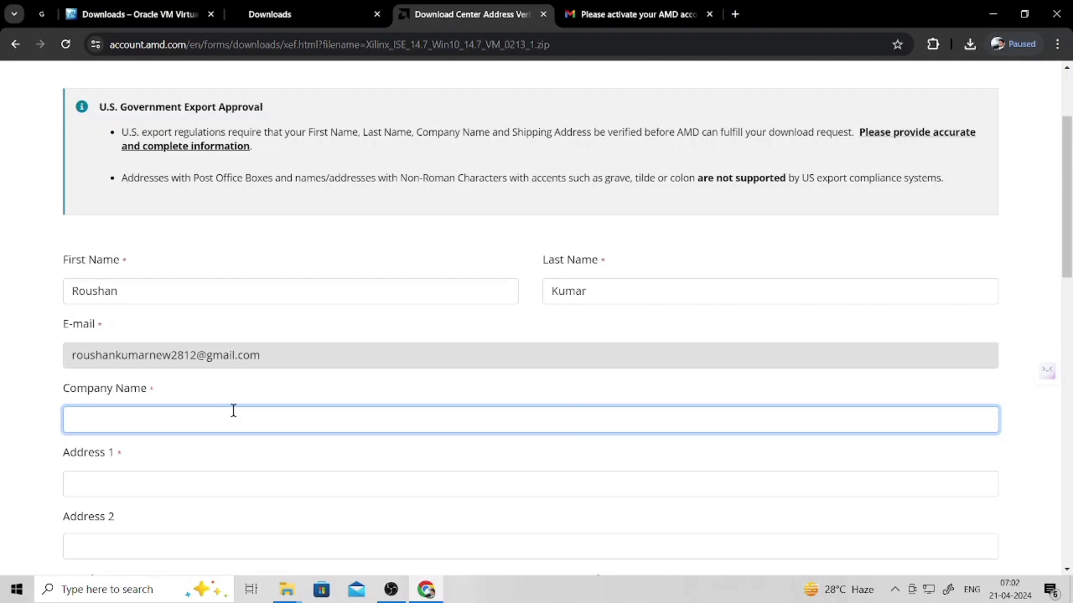
pyautogui.write('CIT')
# - Enter 'RANCHI' in the Address 1 line
pyautogui.click(243, 479)
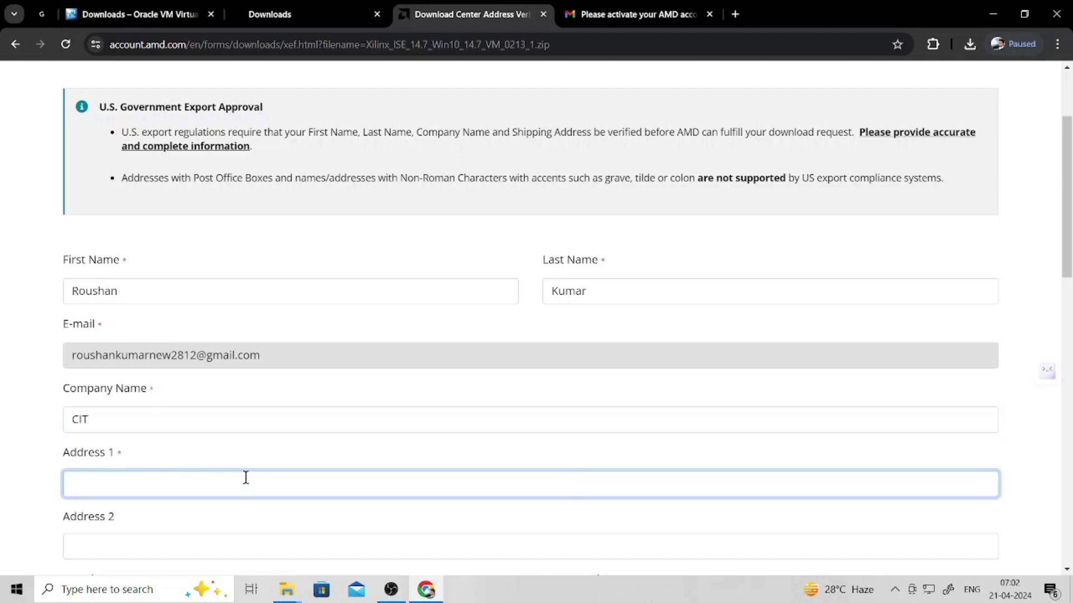
pyautogui.write('RANCHI')
pyautogui.scroll(-2, 252, 489)
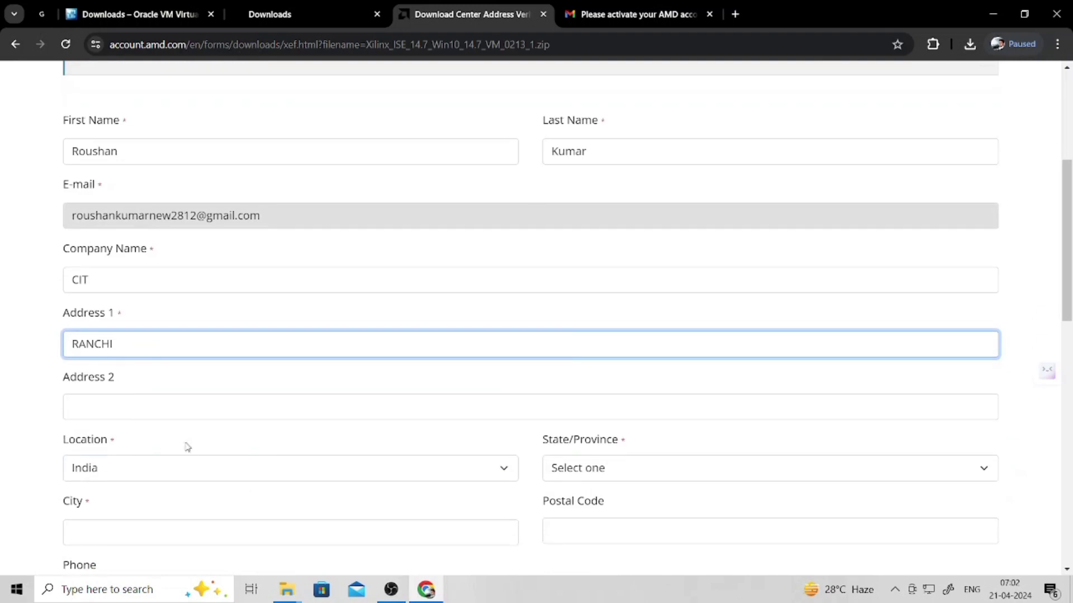
pyautogui.scroll(-3, 254, 475)
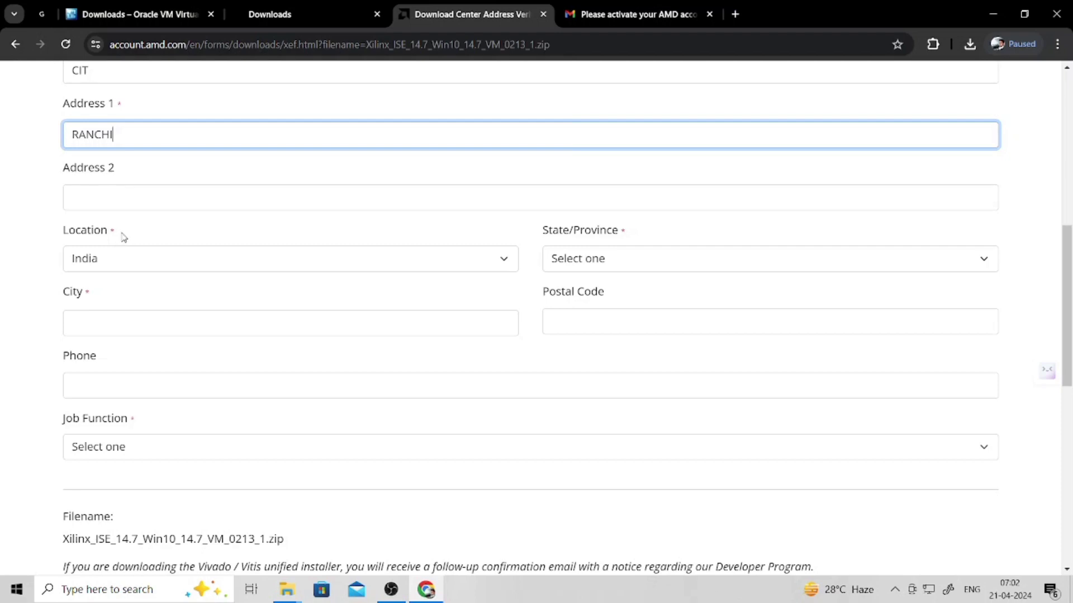
# - Set State/Province to Jharkhand and City to 'RANCHI'
pyautogui.click(614, 266)
pyautogui.scroll(-5, 645, 466)
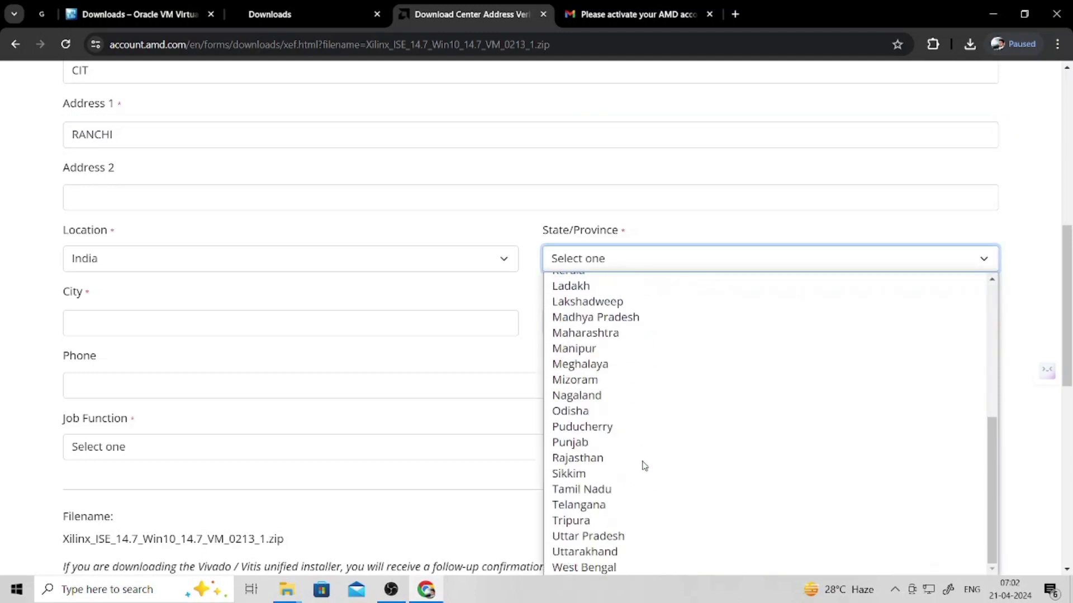
pyautogui.scroll(3, 584, 317)
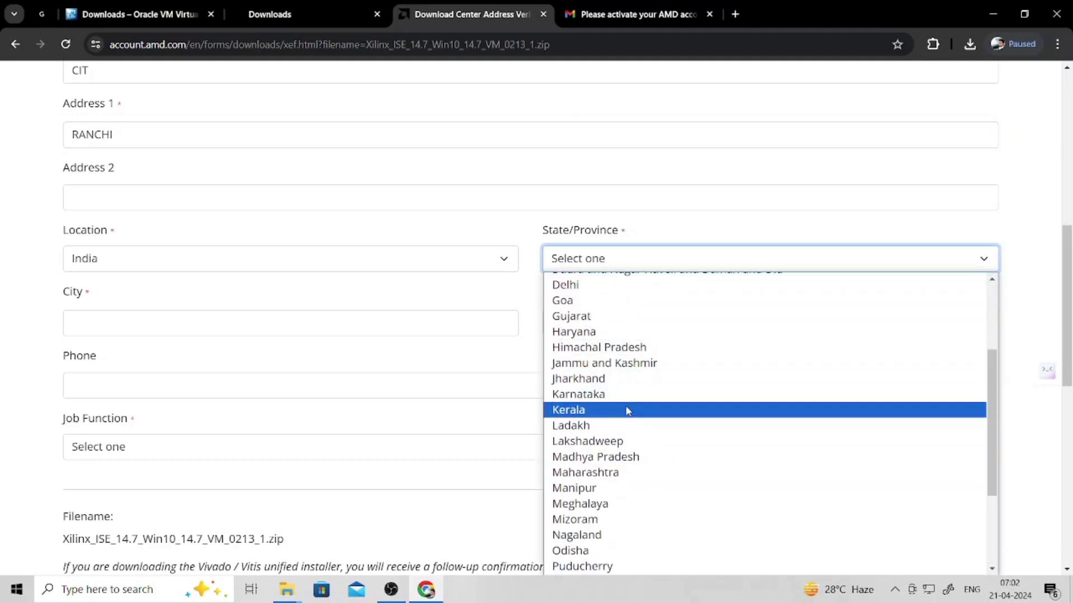
pyautogui.click(602, 380)
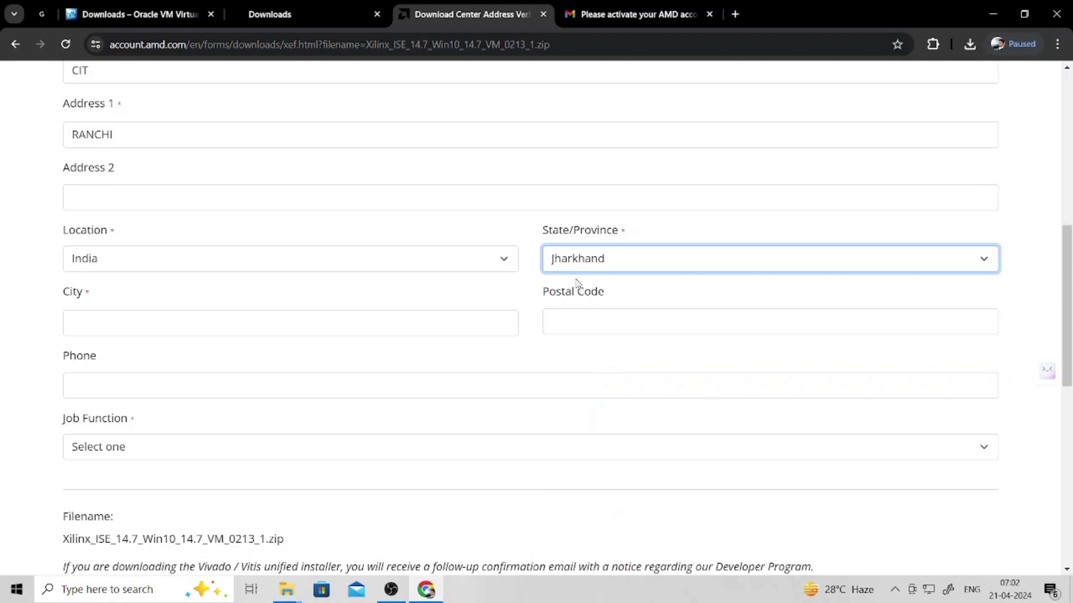
pyautogui.click(107, 316)
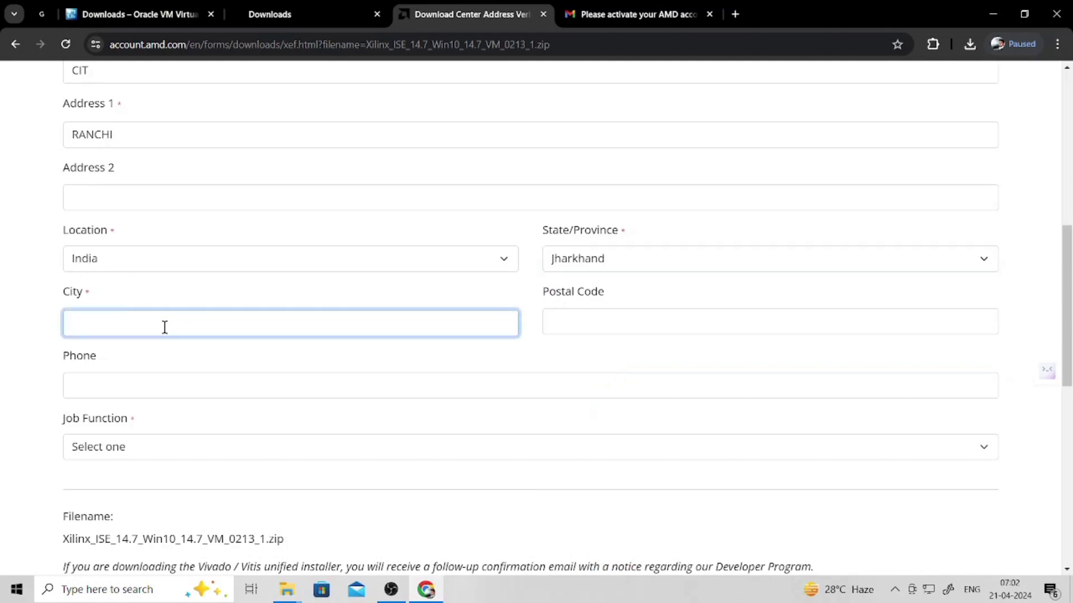
pyautogui.write('RANCHI')
# - Choose Hardware Enthusiast/Pro-Hobbyist as the Job Function
pyautogui.scroll(-3, 268, 333)
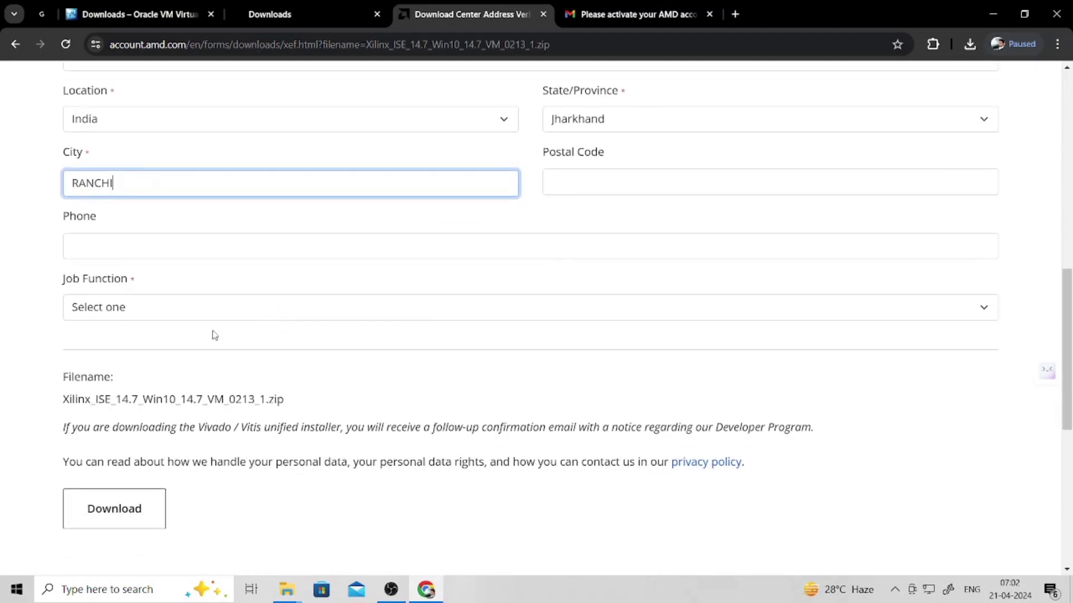
pyautogui.click(130, 310)
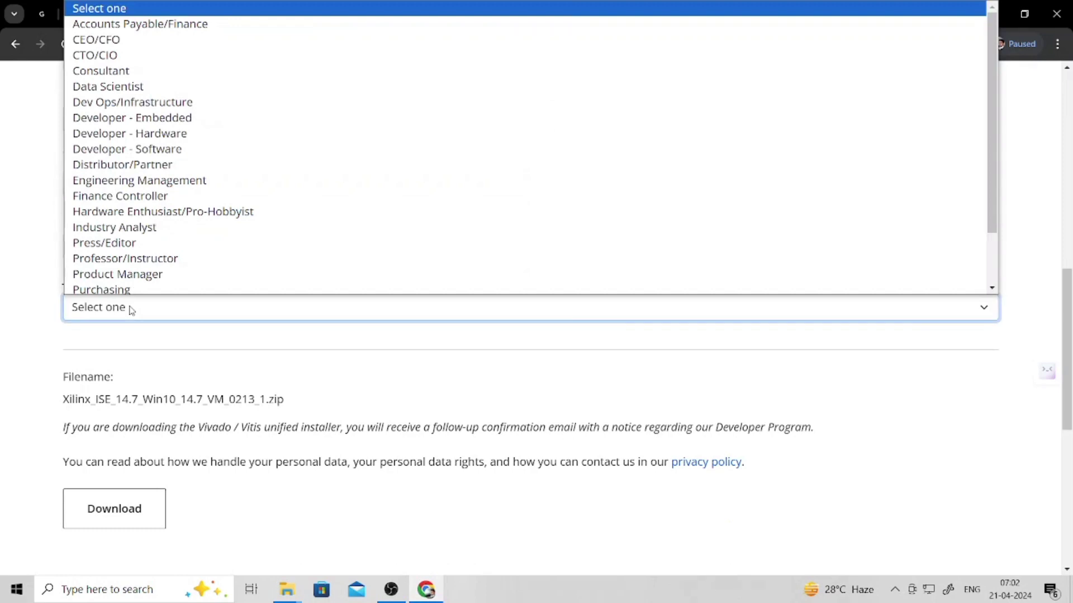
pyautogui.scroll(-2, 295, 259)
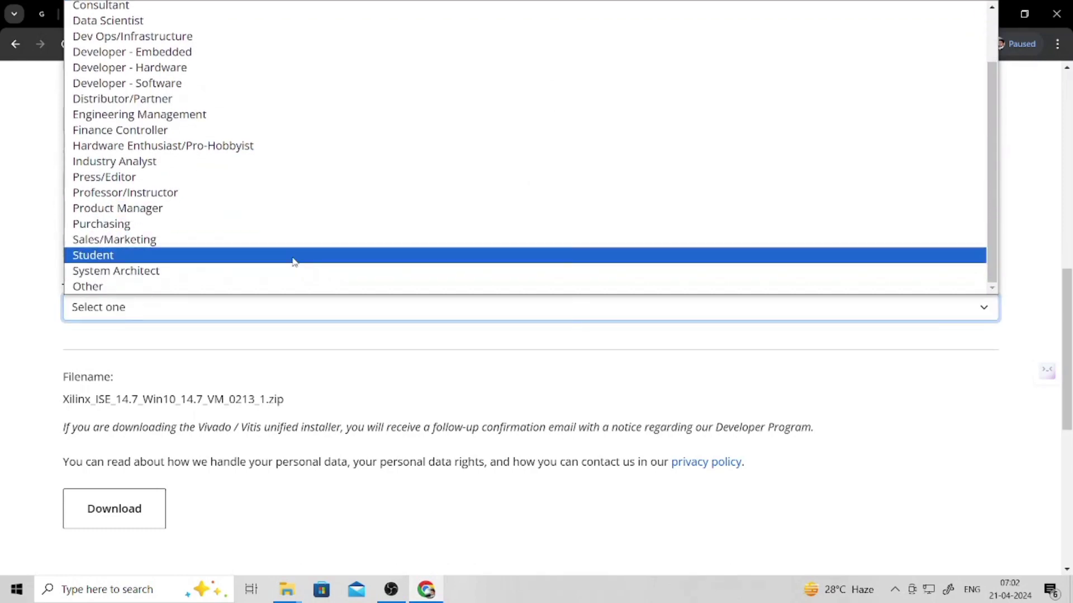
pyautogui.scroll(1, 282, 234)
pyautogui.scroll(1, 282, 229)
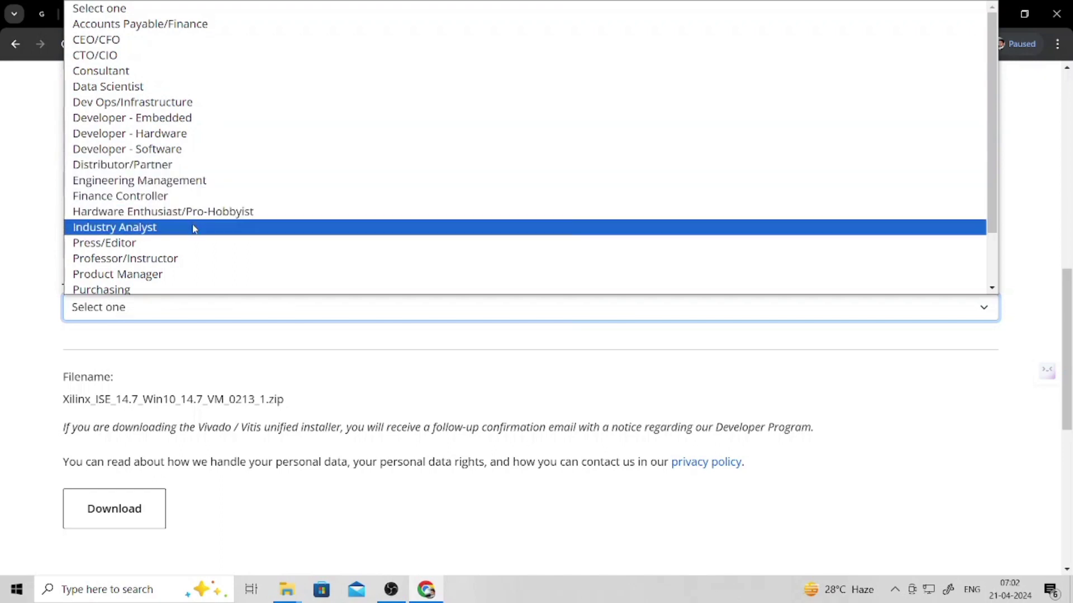
pyautogui.click(243, 212)
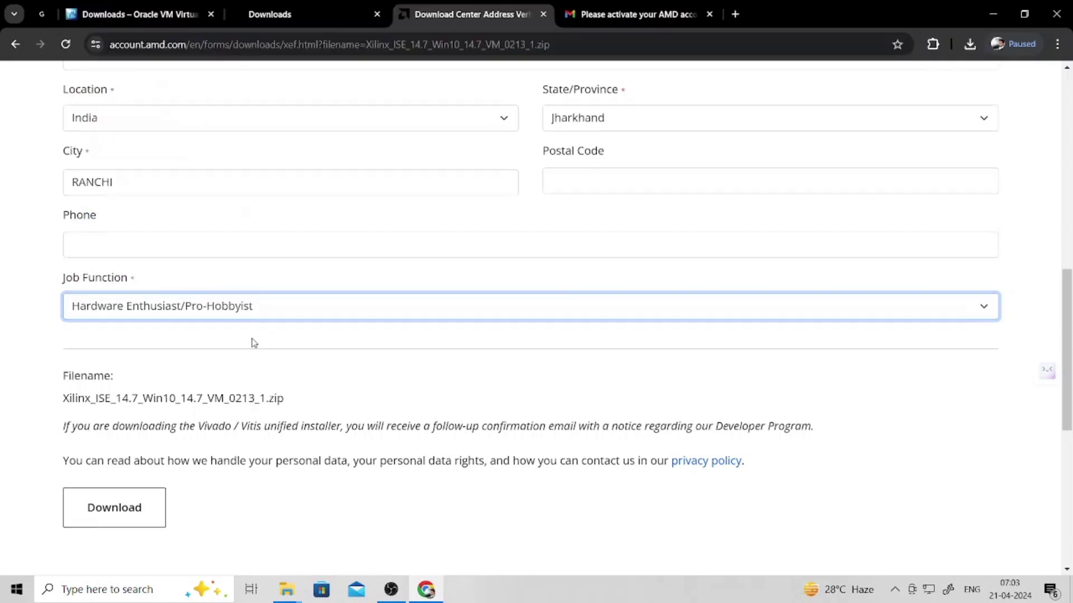
pyautogui.scroll(-3, 254, 343)
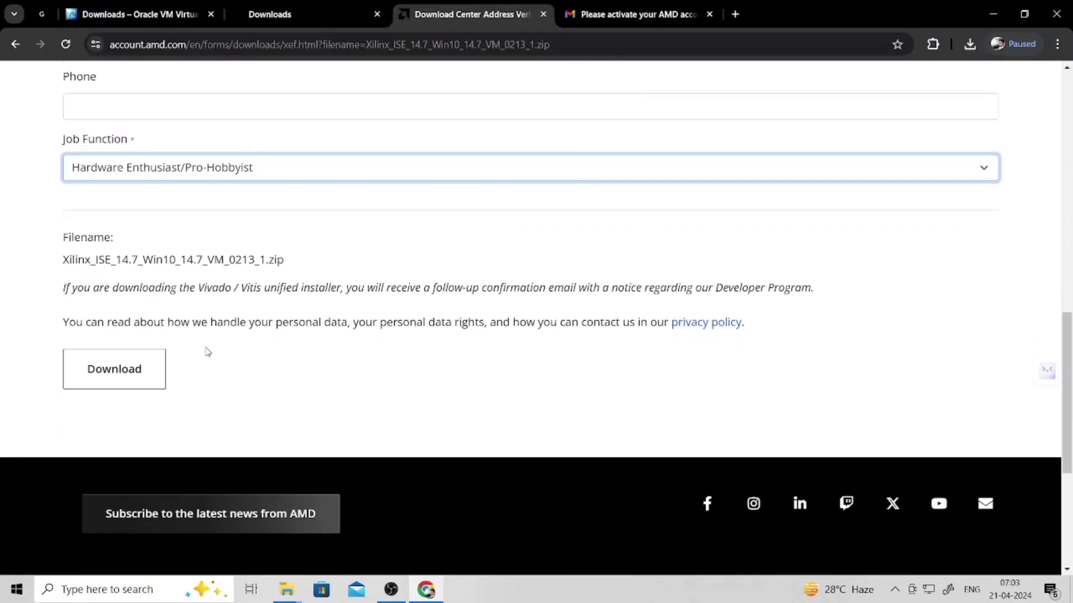
# - Submit the form to start the 15.5 GB Xilinx_ISE_14.7 VM zip download and check its progress
pyautogui.click(117, 372)
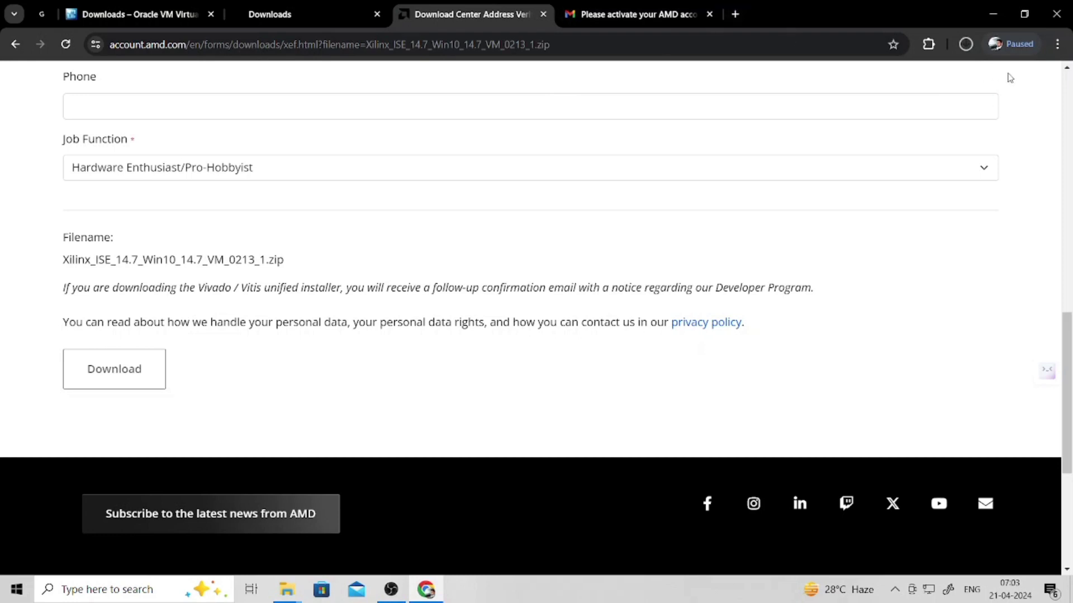
pyautogui.click(966, 45)
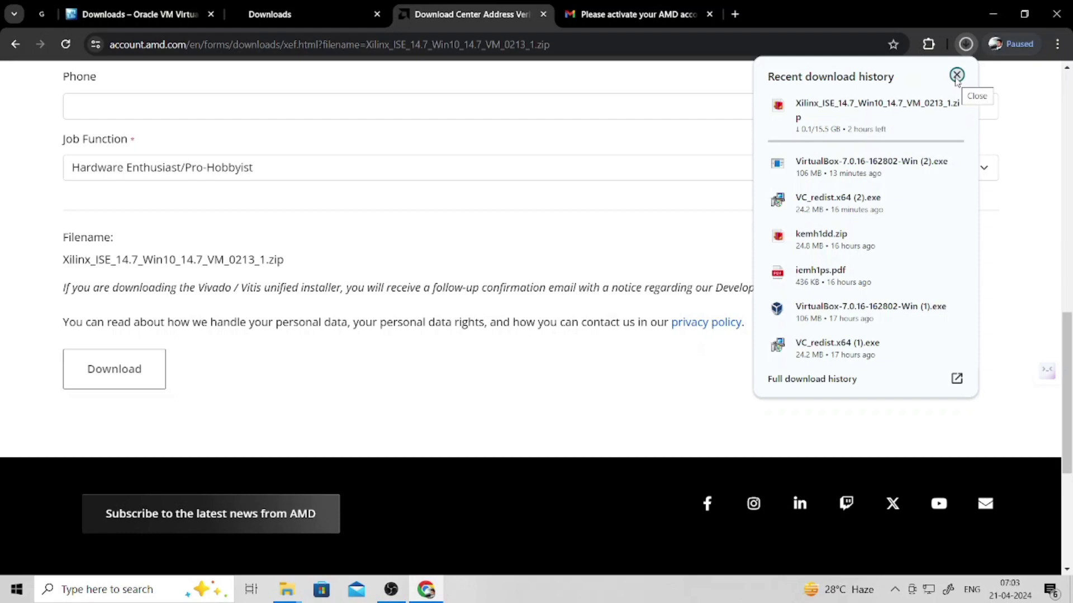
pyautogui.click(957, 75)
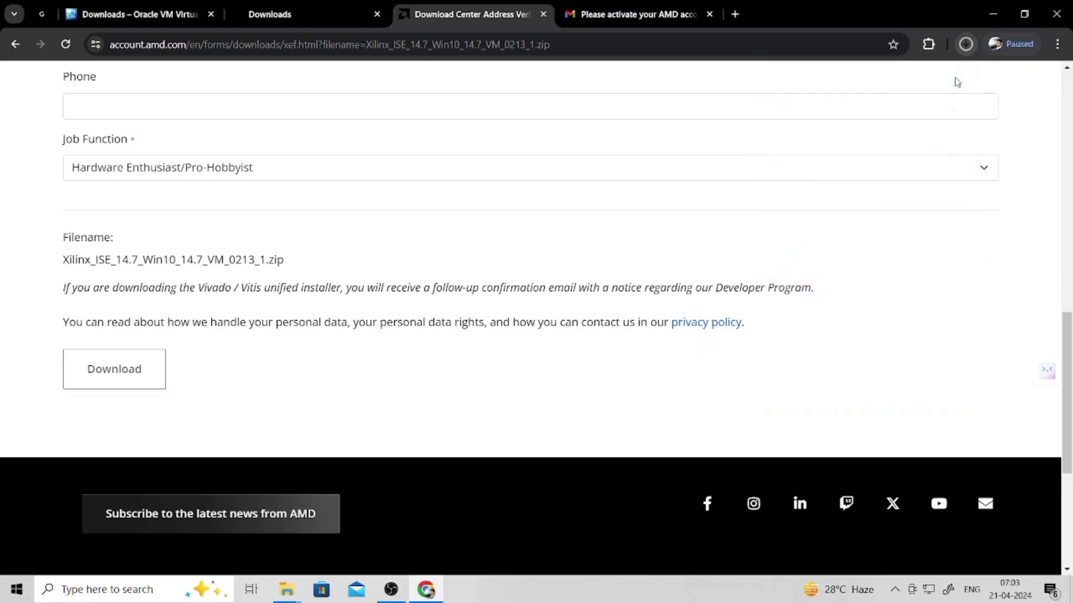
pyautogui.scroll(3, 570, 216)
pyautogui.scroll(10, 570, 216)
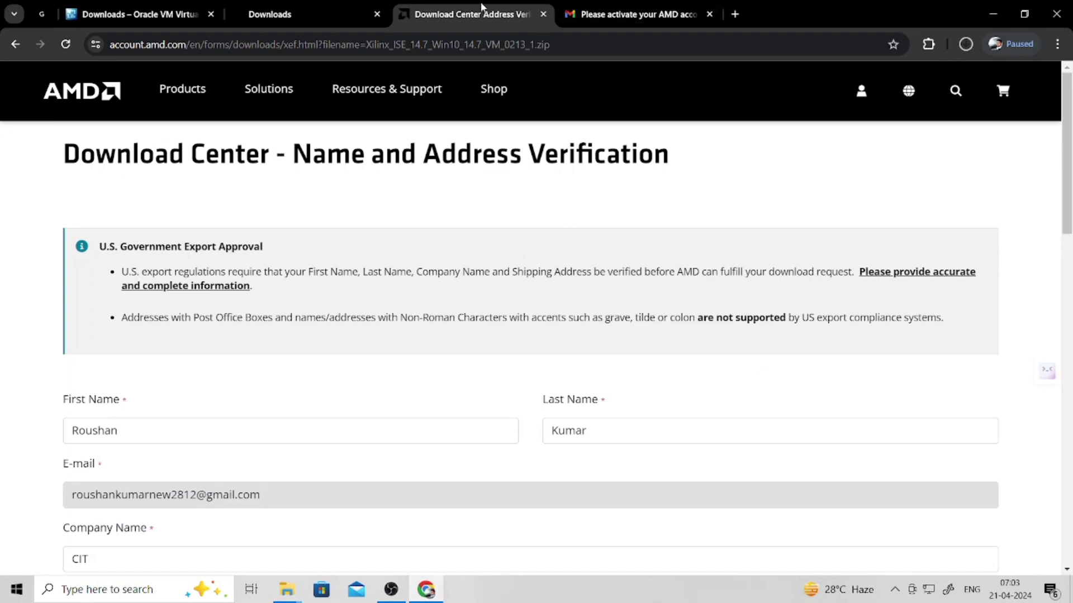
# - Sign out of the AMD account from its account menu, then return to the Xilinx ISE Archive tab
pyautogui.click(311, 7)
pyautogui.click(470, 10)
pyautogui.click(863, 103)
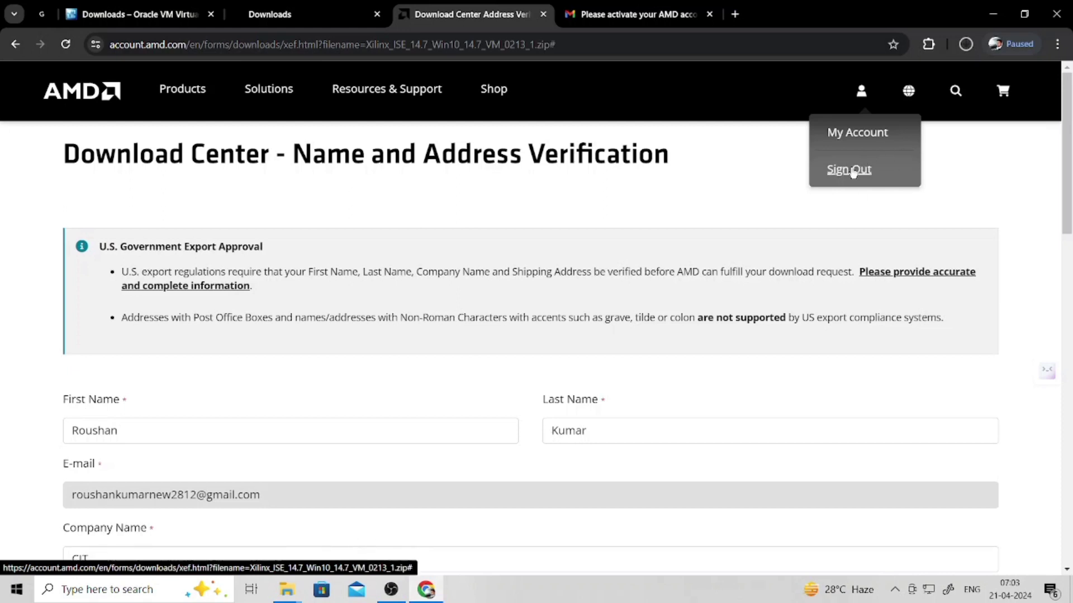
pyautogui.click(853, 173)
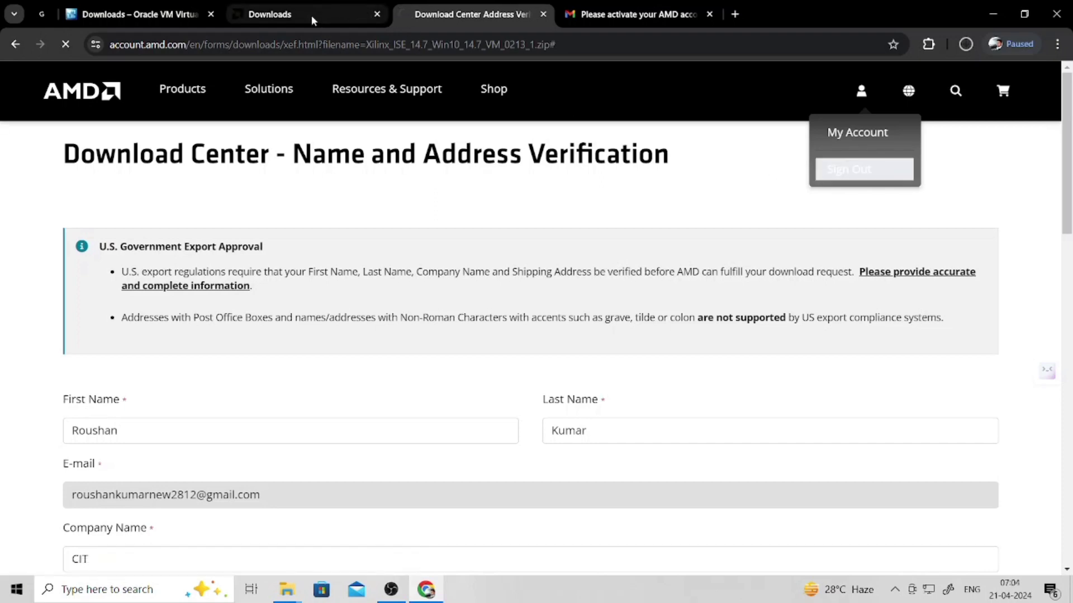
pyautogui.click(308, 14)
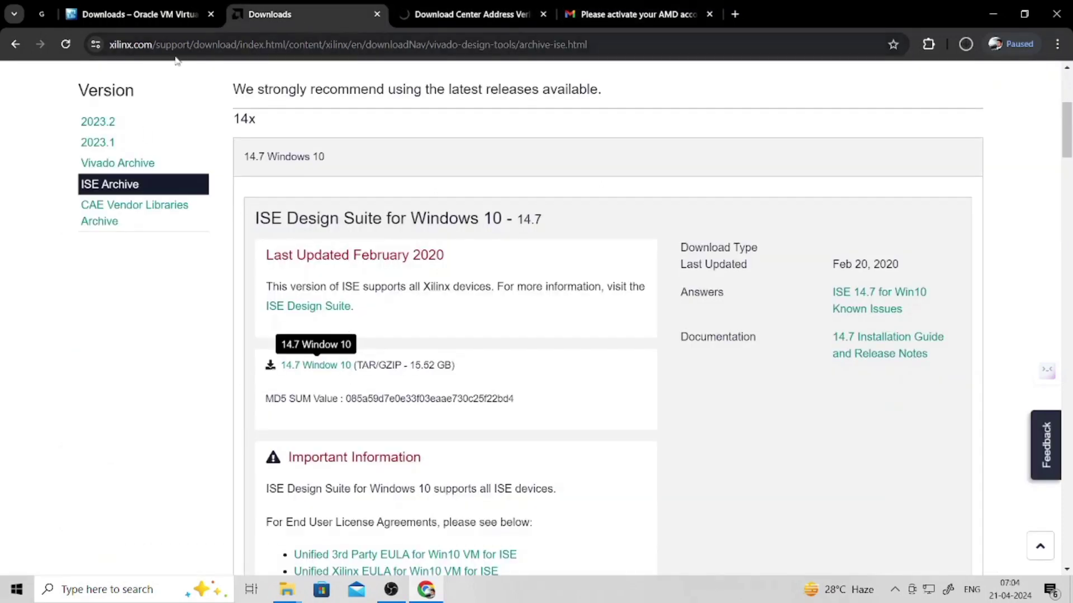
# - Run VC_redist.x64 from the xilinx_Win_10+11 folder, then cancel its Visual C++ 2015-2022 setup
pyautogui.moveTo(287, 589)
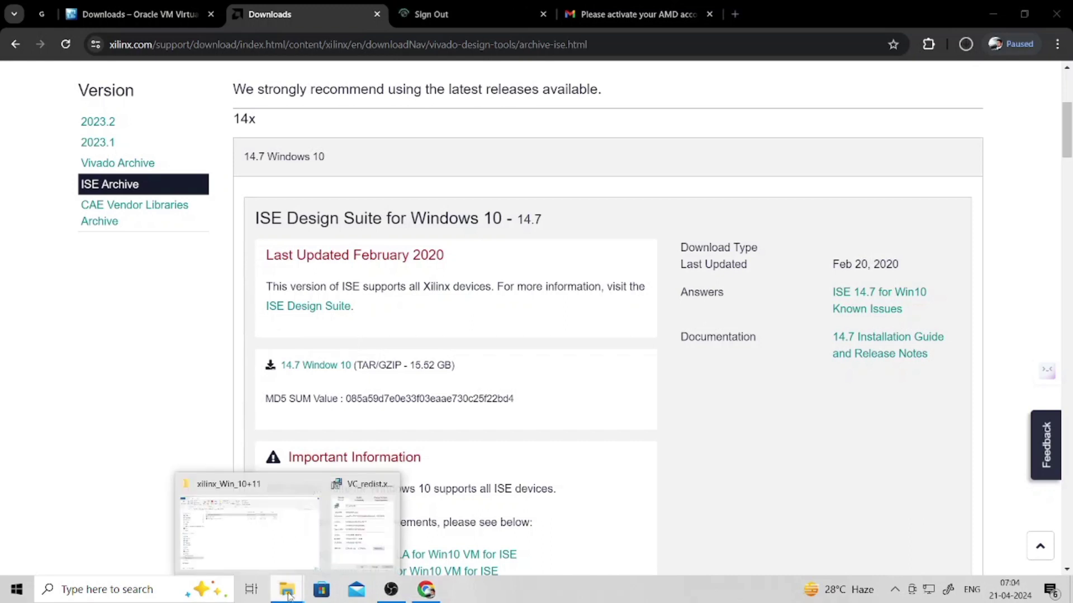
pyautogui.click(266, 529)
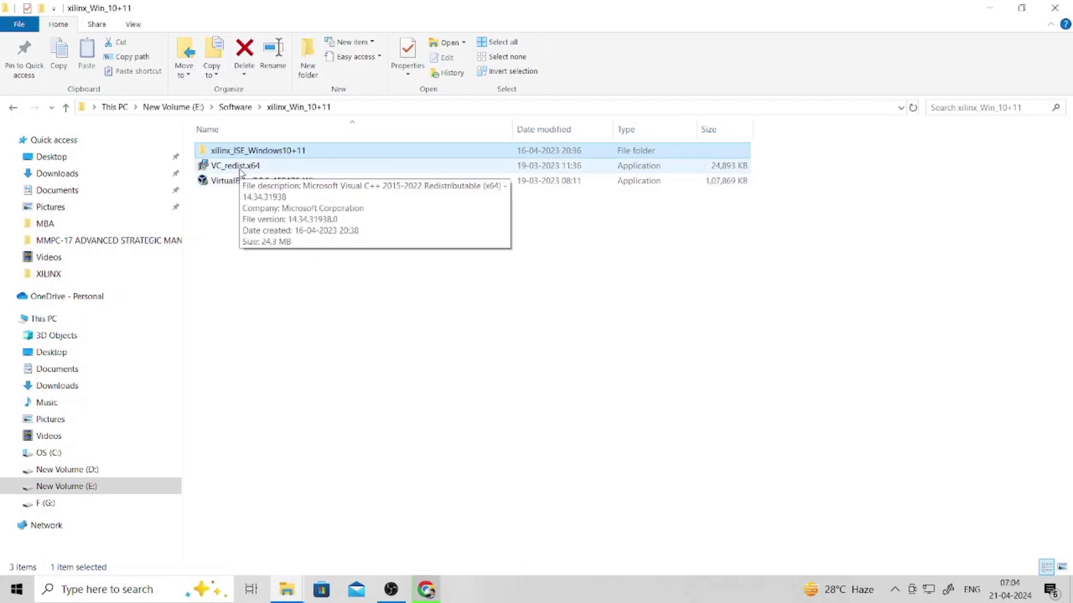
pyautogui.doubleClick(282, 165)
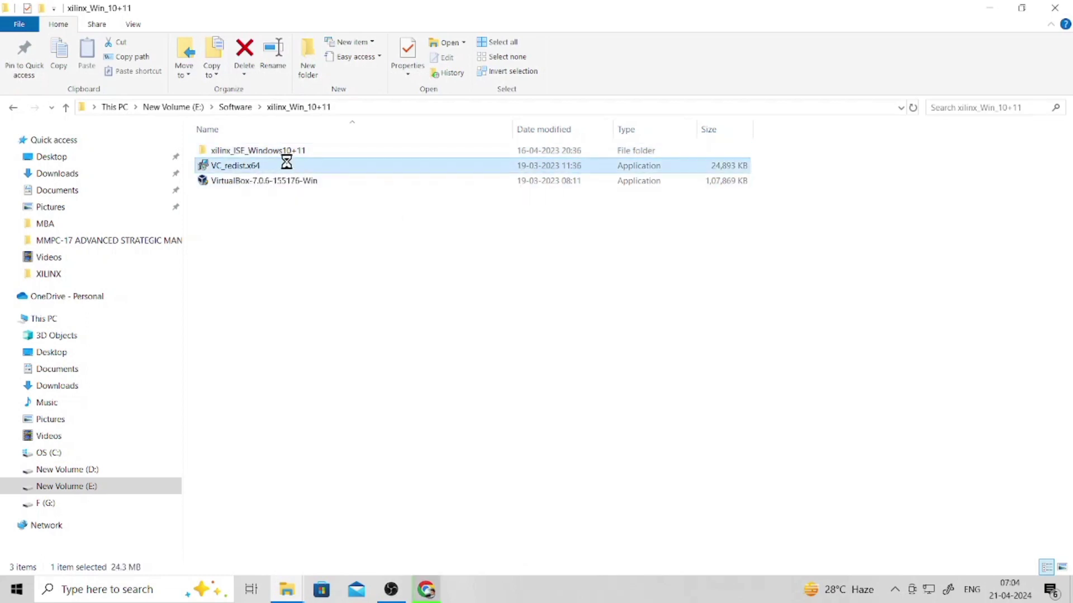
pyautogui.click(282, 152)
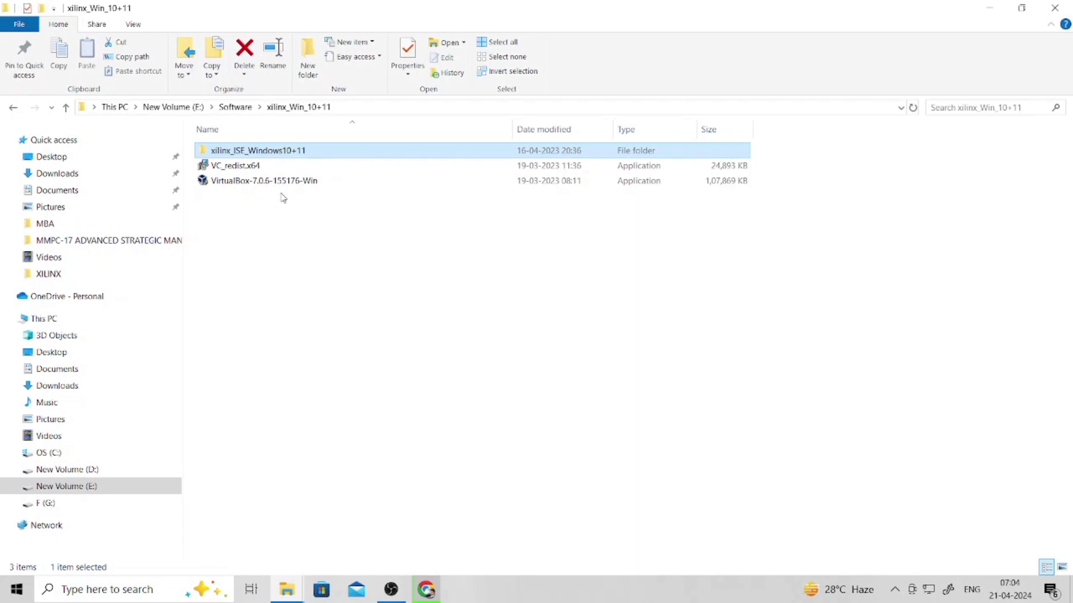
pyautogui.click(262, 264)
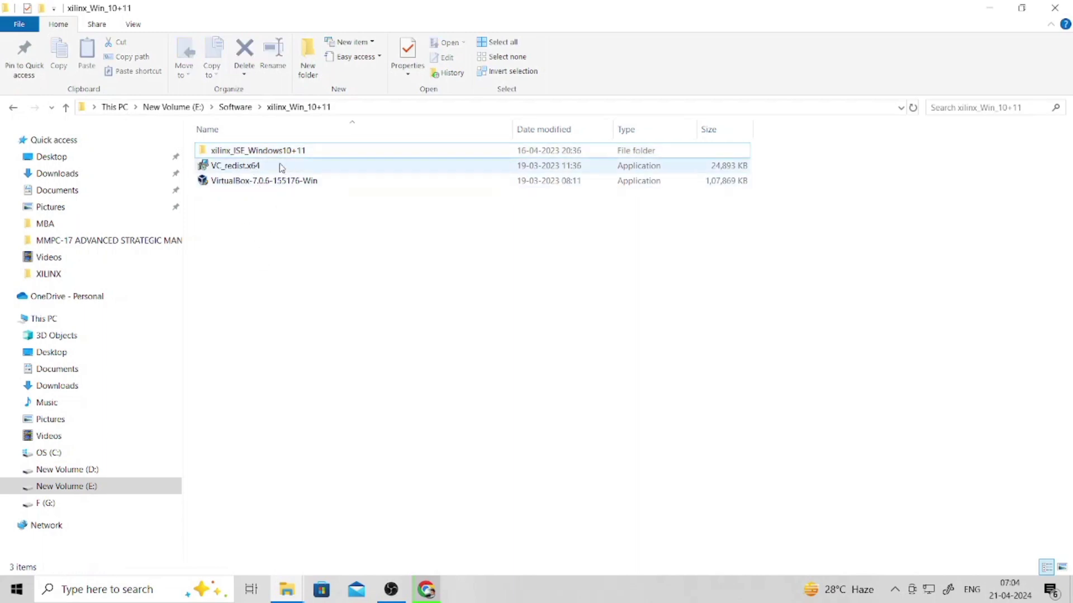
pyautogui.moveTo(292, 168)
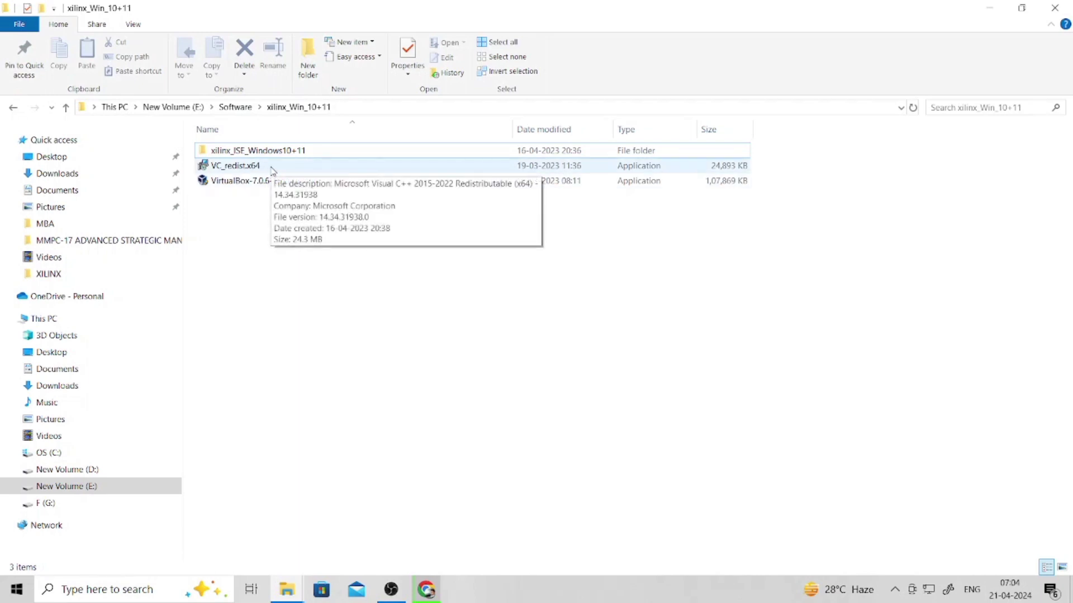
pyautogui.doubleClick(272, 167)
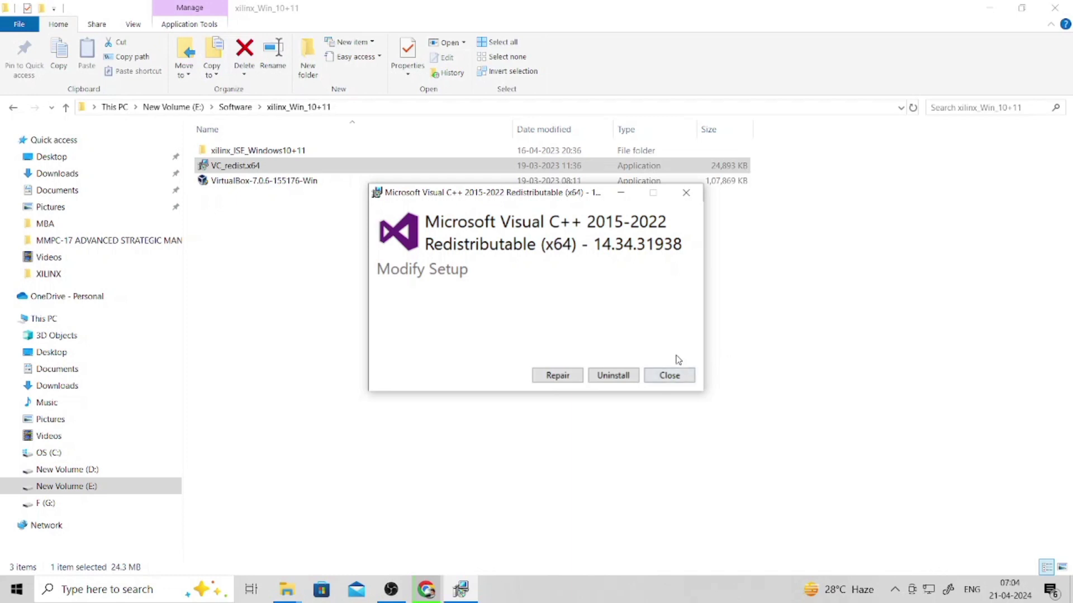
pyautogui.click(684, 193)
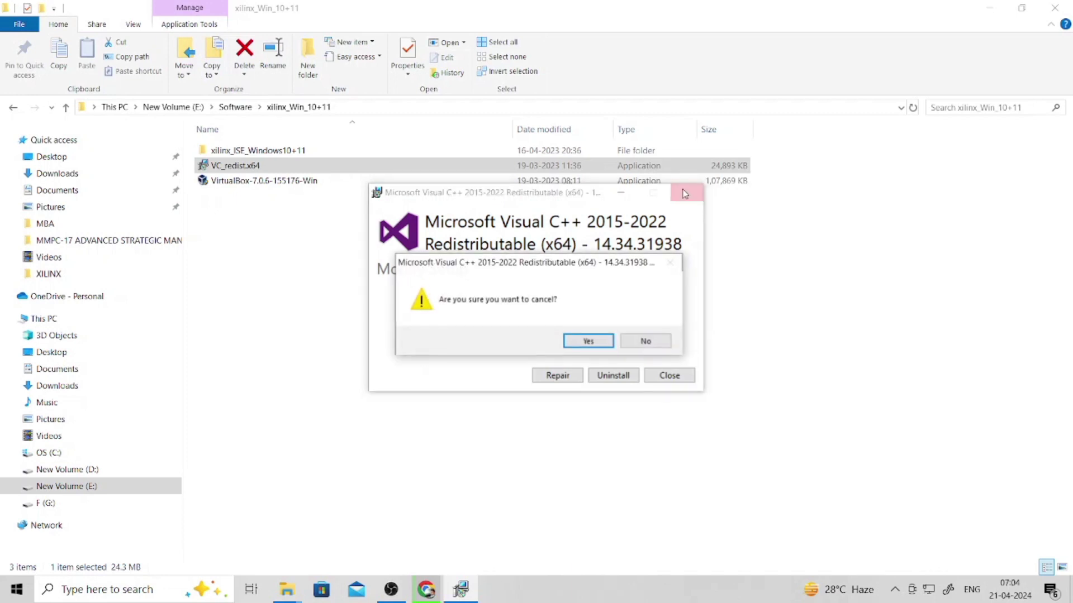
pyautogui.click(588, 342)
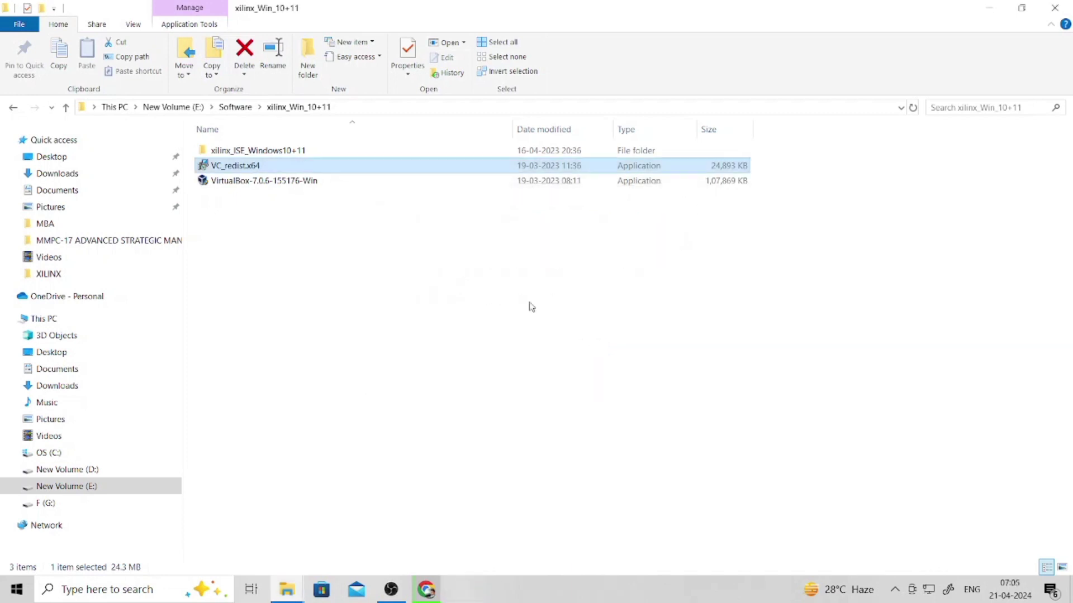
# - Relaunch and cancel VC_redist.x64, start the VirtualBox installer, then return to the Xilinx page in Chrome
pyautogui.doubleClick(437, 169)
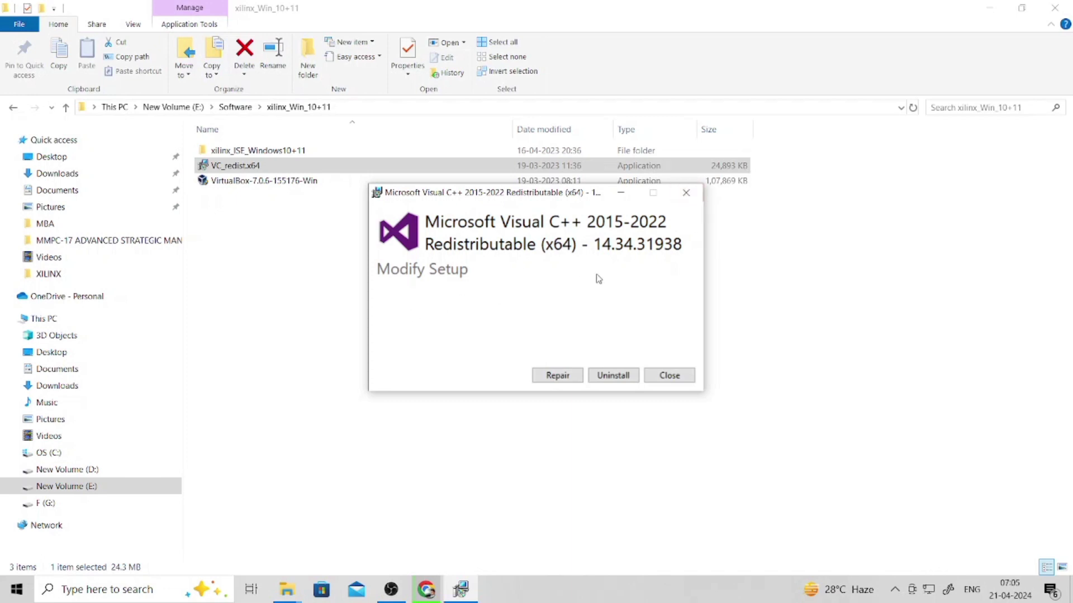
pyautogui.click(686, 192)
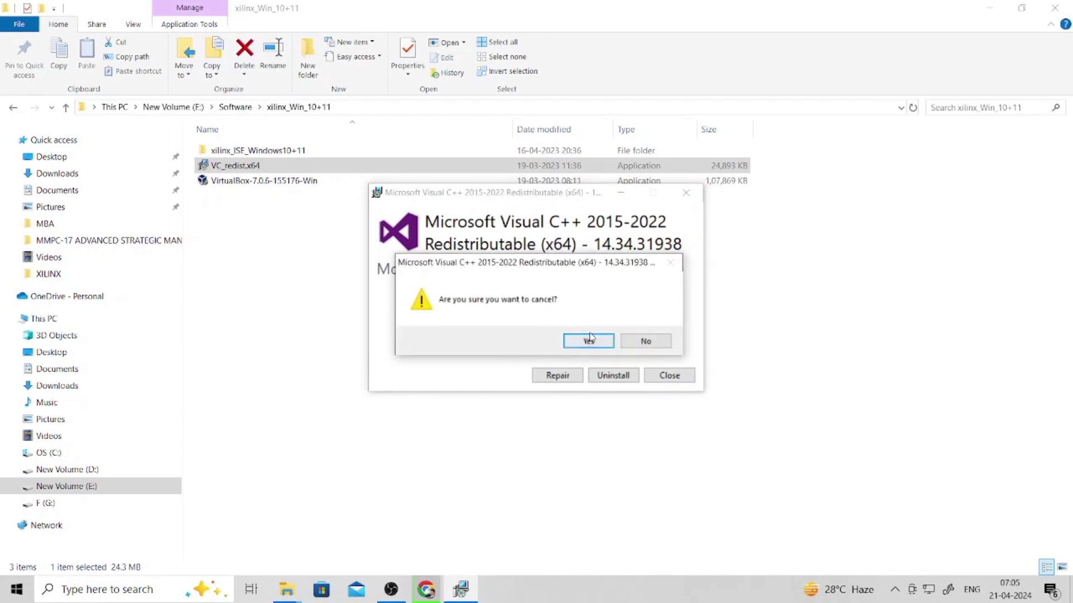
pyautogui.click(589, 341)
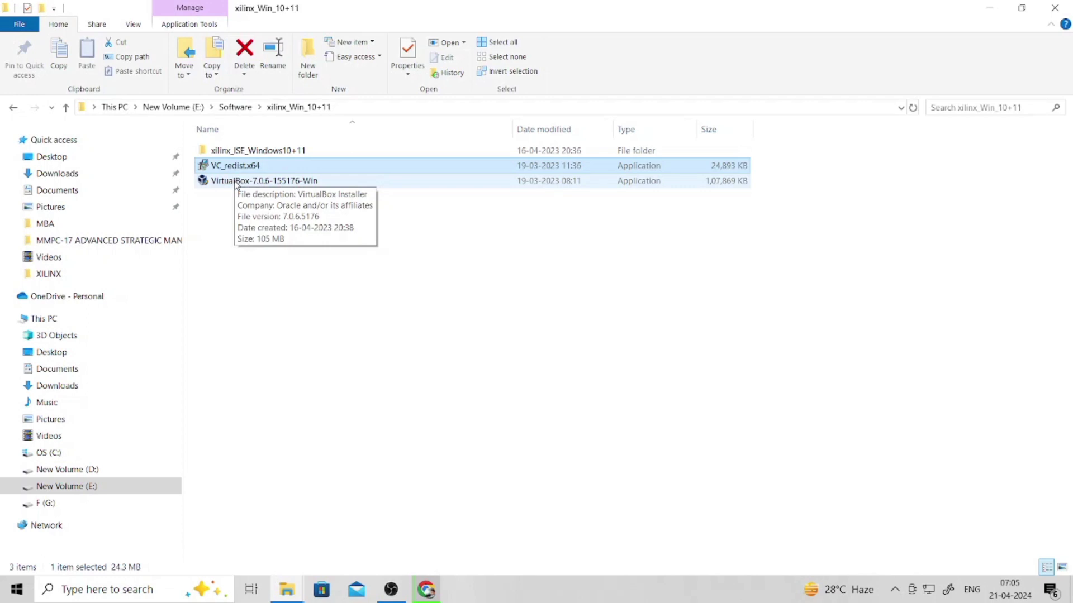
pyautogui.doubleClick(237, 182)
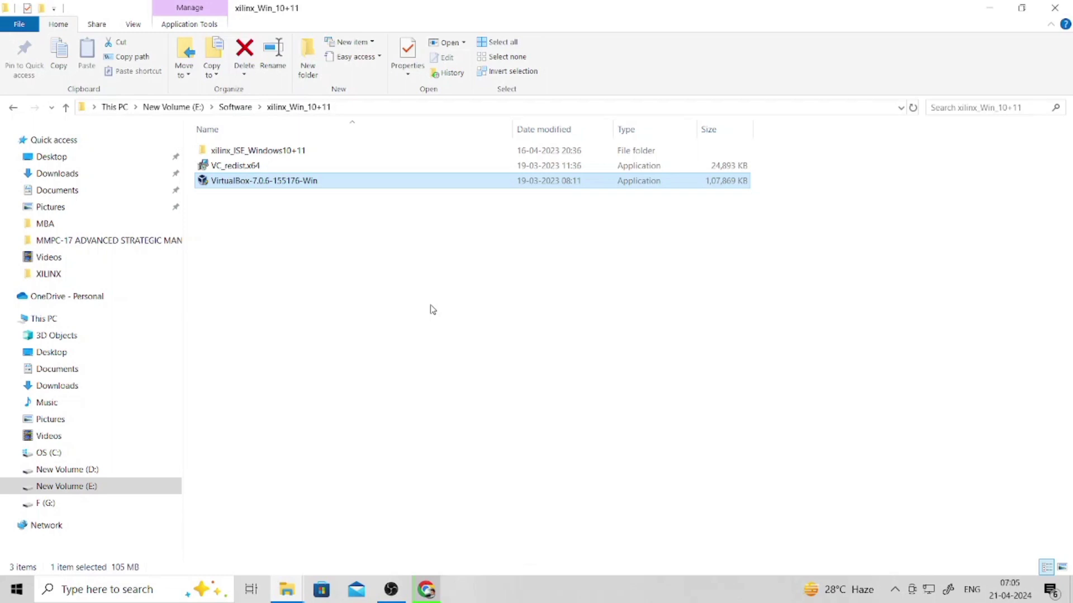
pyautogui.click(427, 589)
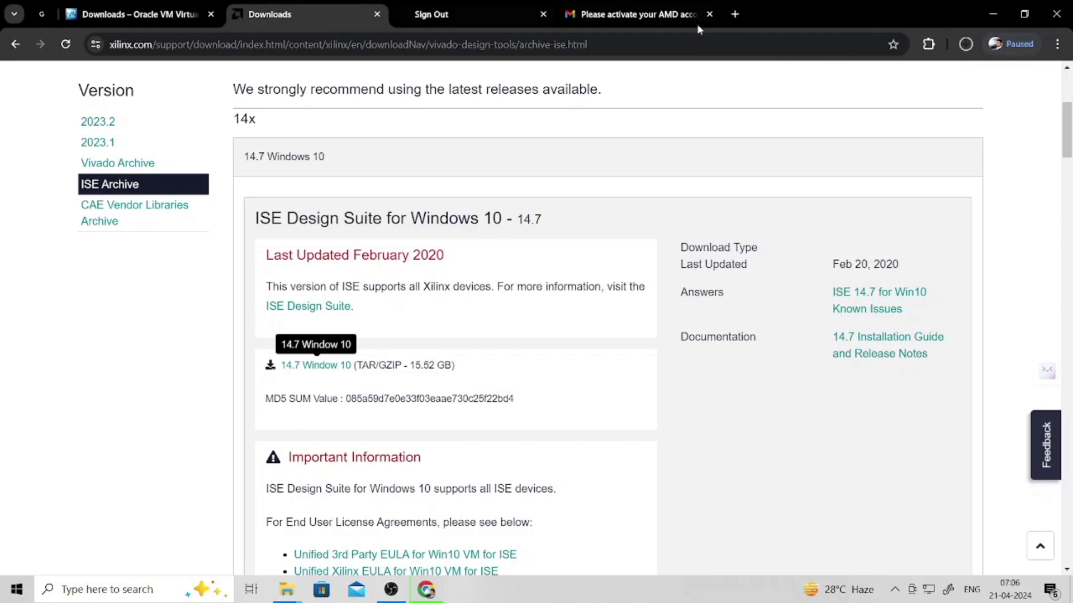
# - Cancel the Xilinx ISE 14.7 VM zip in Chrome's Downloads list, then return to the xilinx_Win_10+11 folder
pyautogui.click(1057, 45)
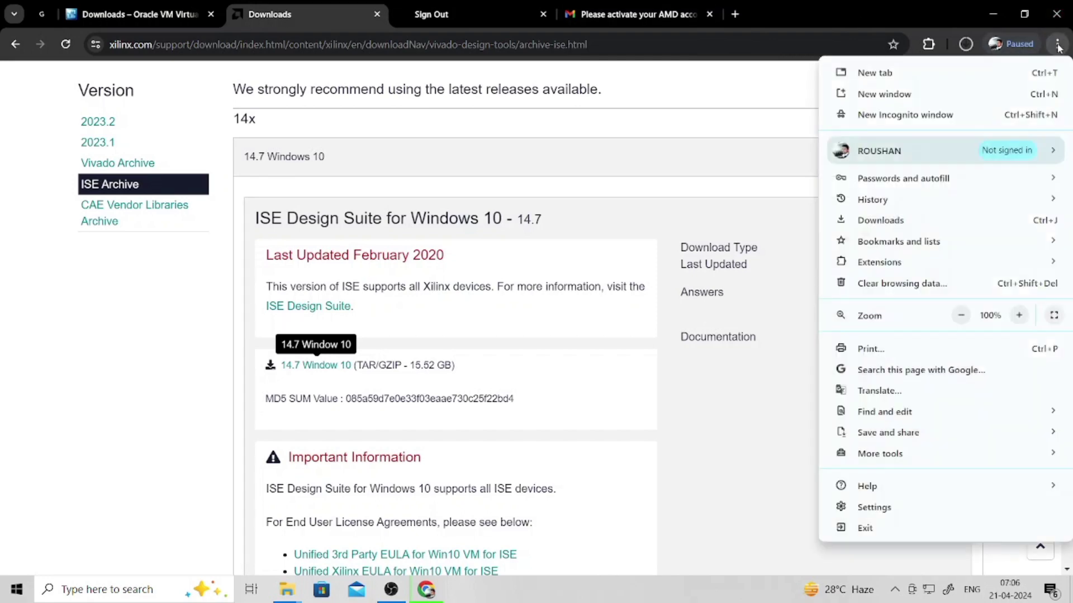
pyautogui.click(909, 220)
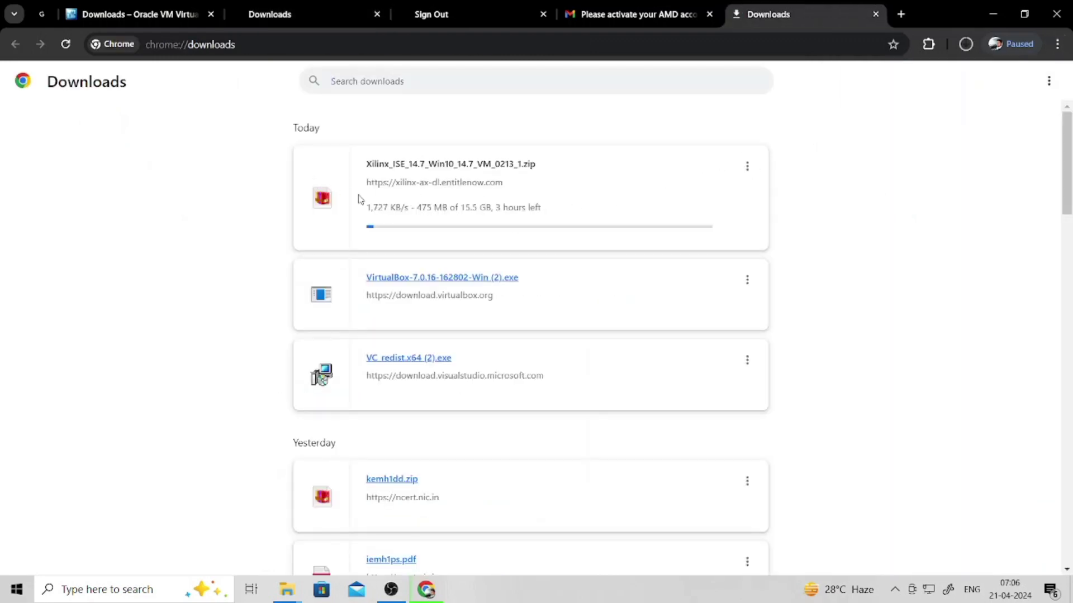
pyautogui.click(749, 166)
pyautogui.click(709, 202)
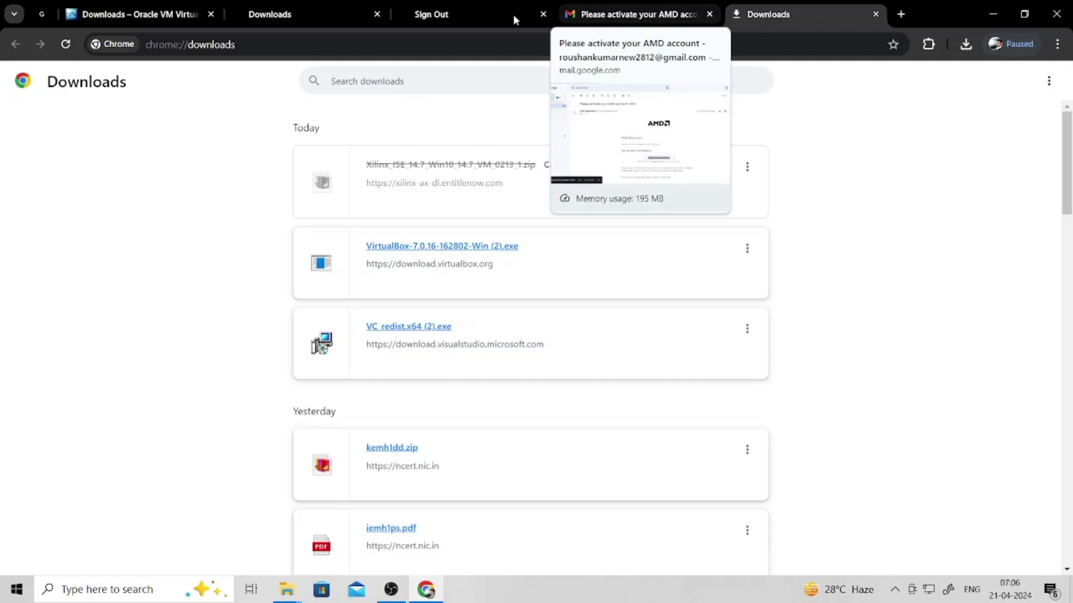
pyautogui.moveTo(286, 589)
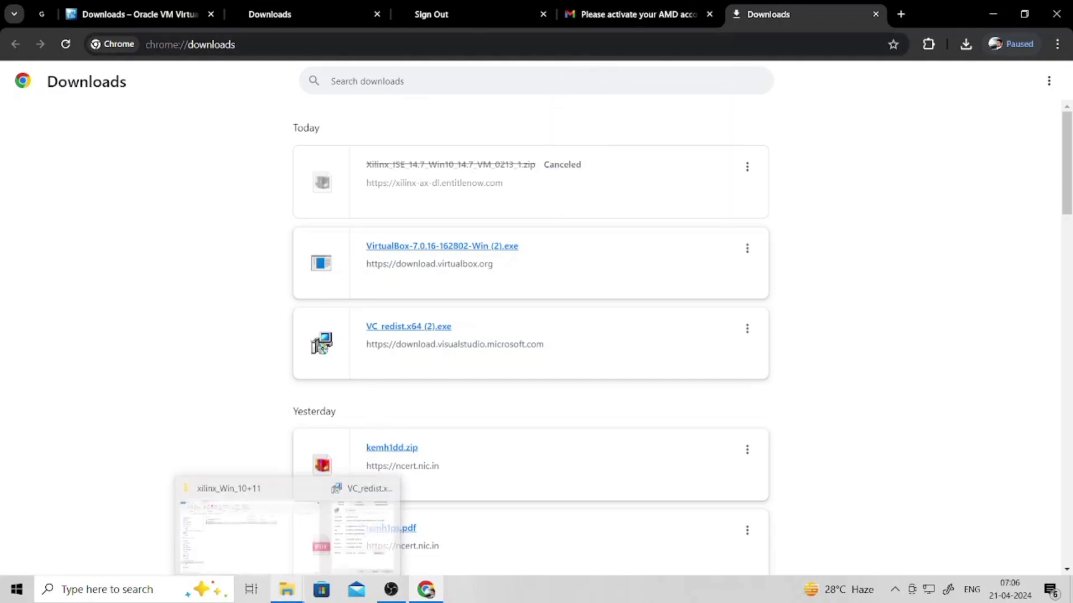
pyautogui.click(281, 552)
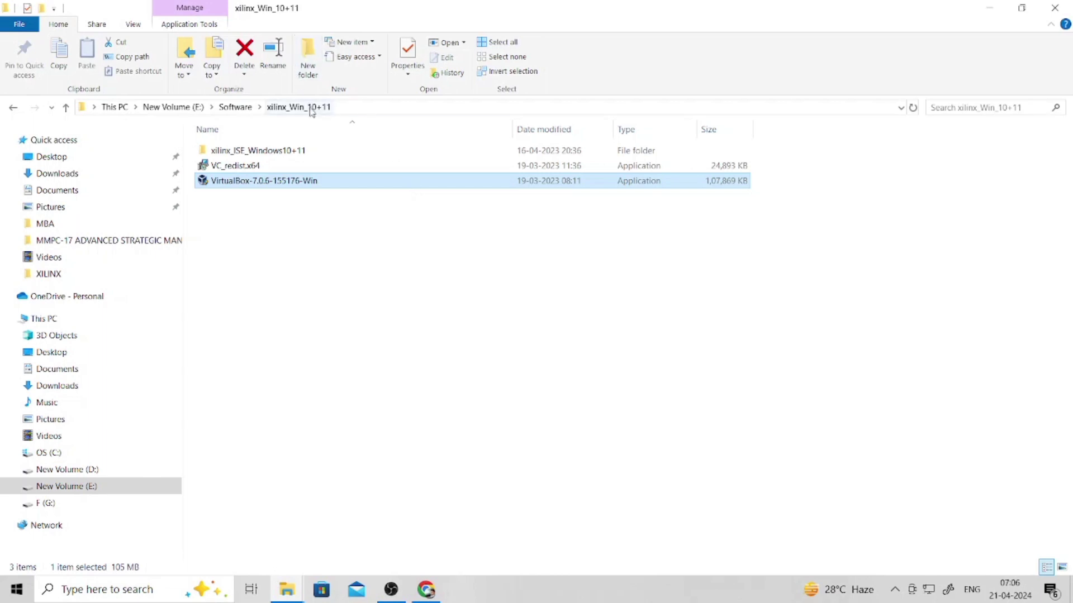
# - Launch xsetup from the xilinx_ISE_Windows10+11 folder, then go to This PC
pyautogui.doubleClick(304, 156)
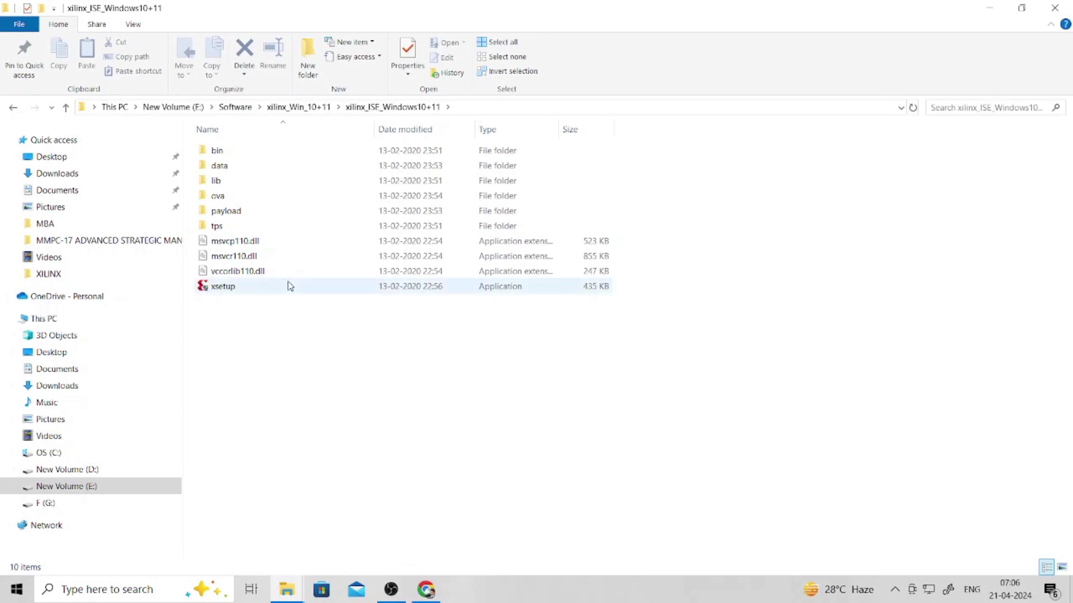
pyautogui.click(248, 294)
pyautogui.doubleClick(248, 294)
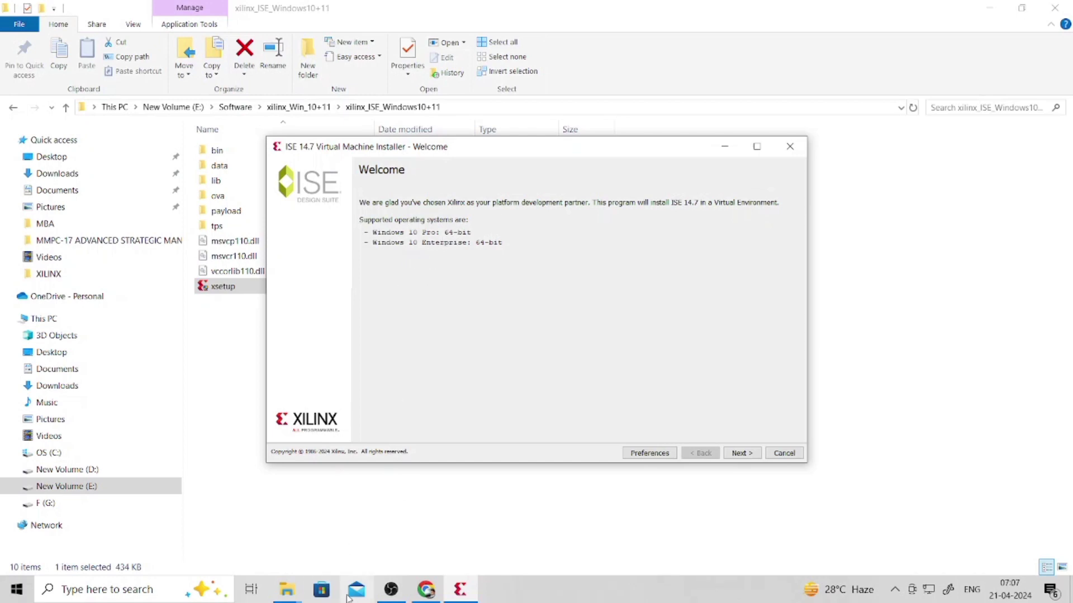
pyautogui.click(74, 318)
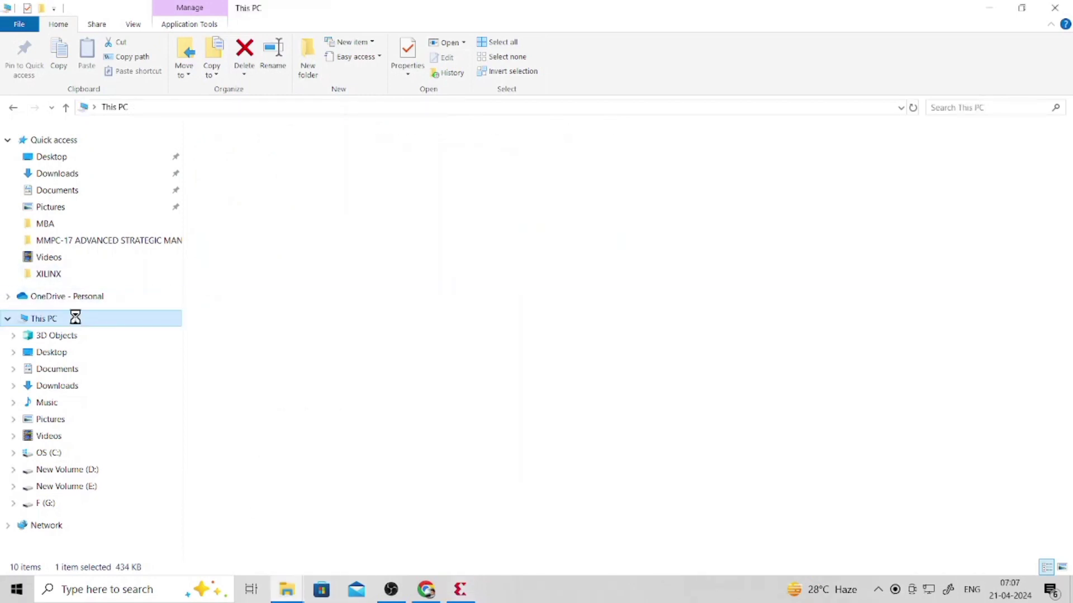
# - Check This PC's specs (12 GB RAM, 64-bit Windows 10 Home), then bring the ISE installer back
pyautogui.rightClick(77, 322)
pyautogui.press('Escape')
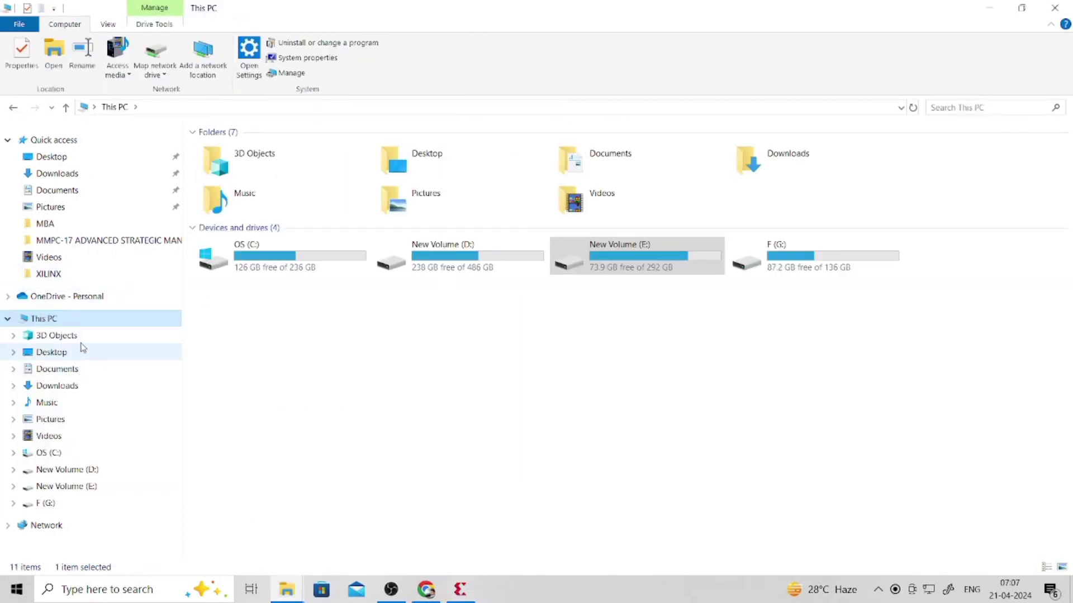
pyautogui.rightClick(83, 316)
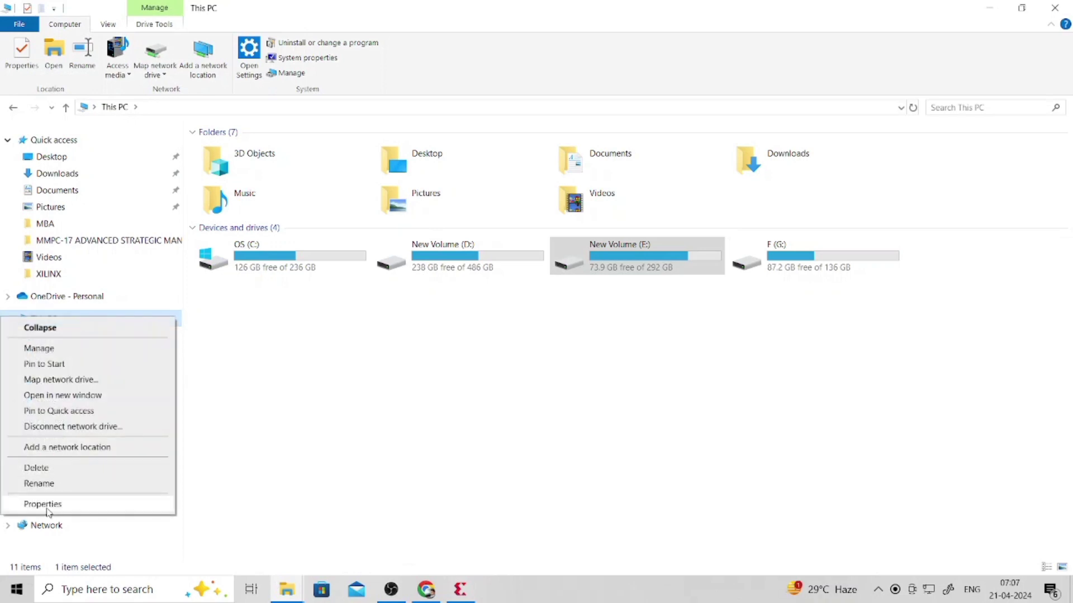
pyautogui.click(49, 504)
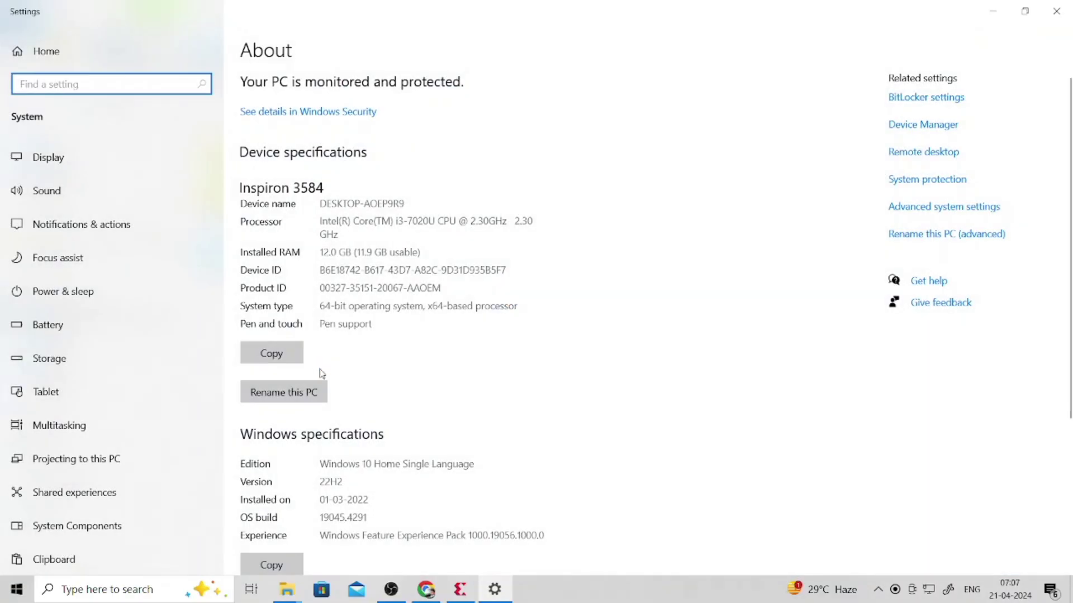
pyautogui.scroll(-2, 313, 360)
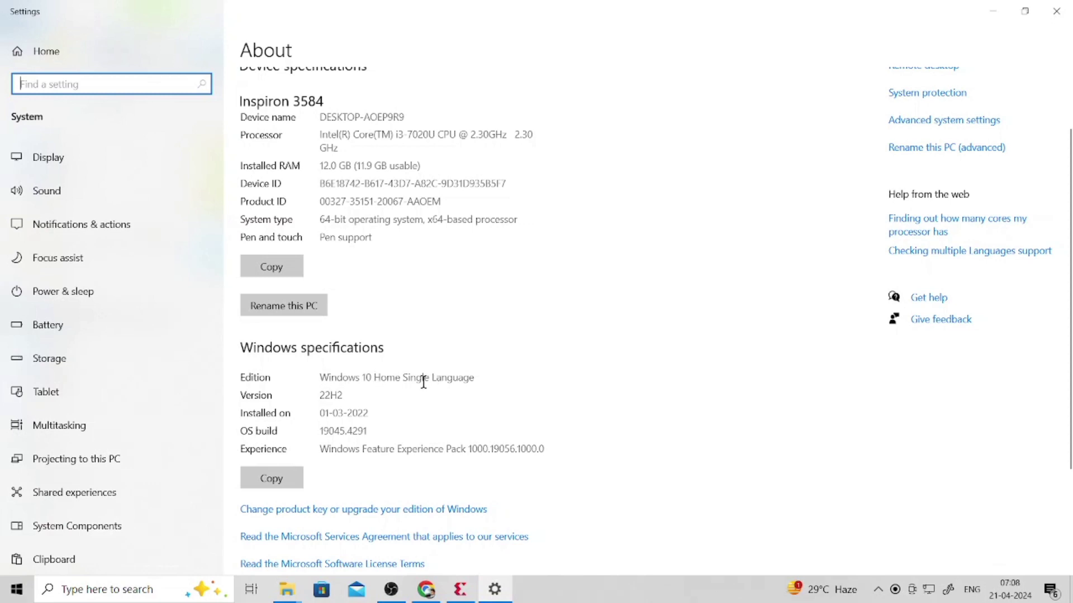
pyautogui.scroll(2, 402, 369)
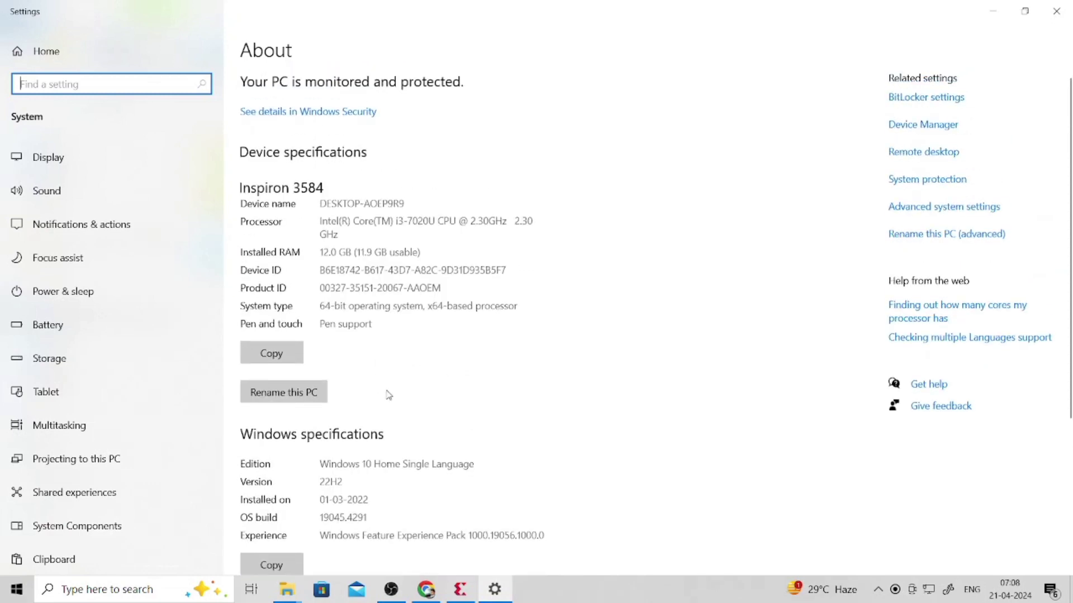
pyautogui.click(461, 589)
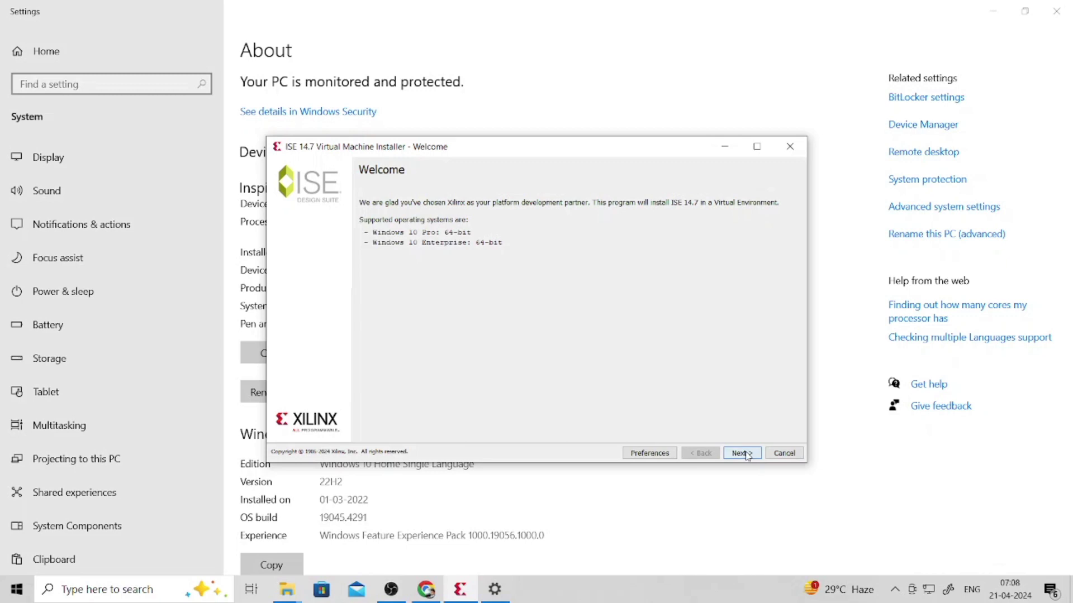
# - Keep the existing VirtualBox, accept the third-party licence, and advance to destination C:\Xilinx
pyautogui.click(741, 453)
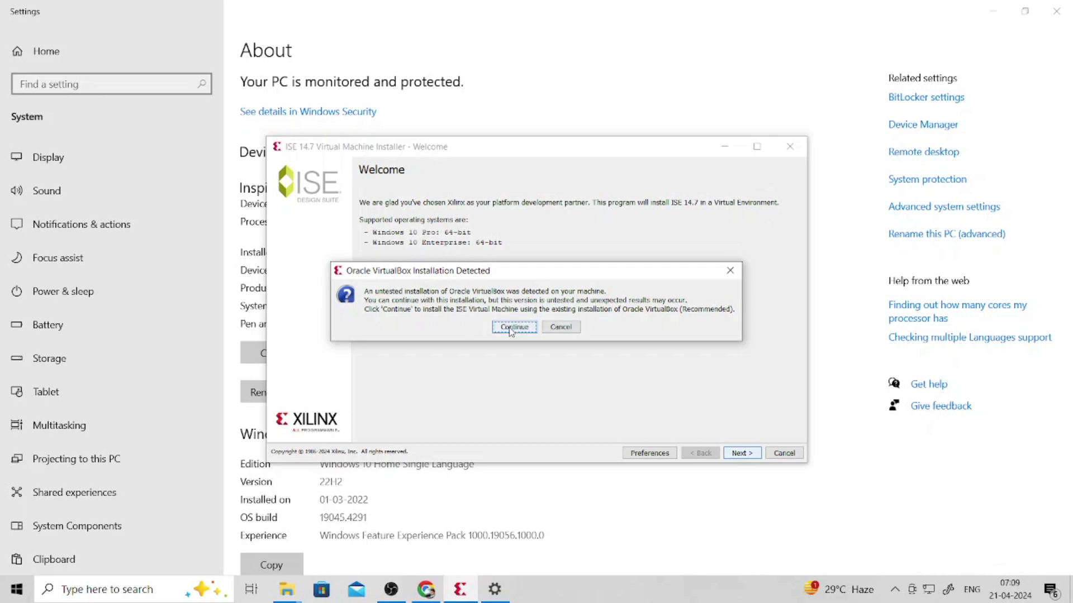
pyautogui.click(513, 328)
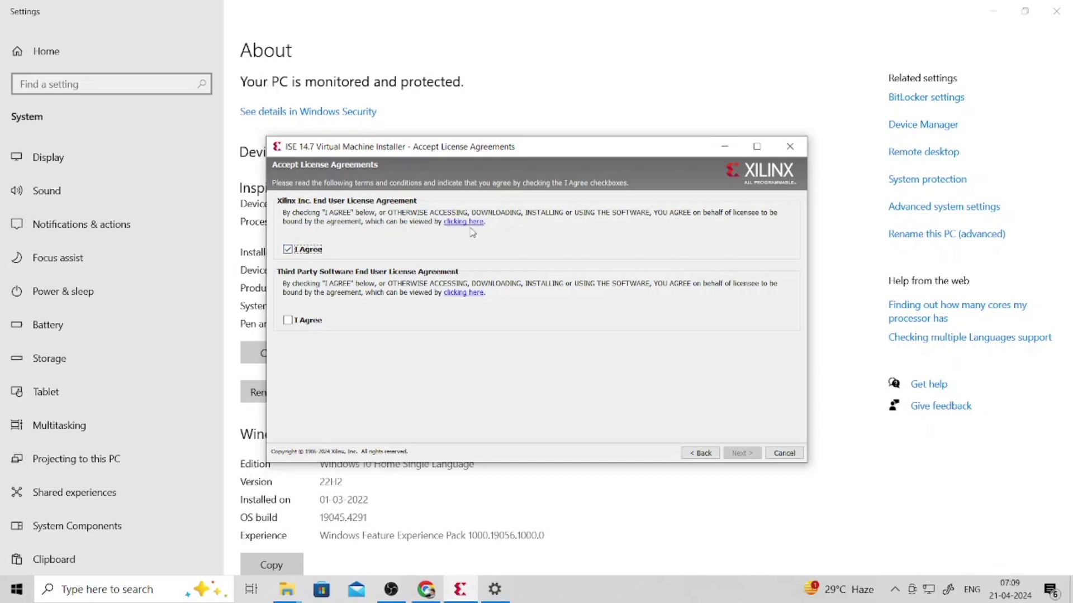
pyautogui.click(294, 325)
pyautogui.click(743, 456)
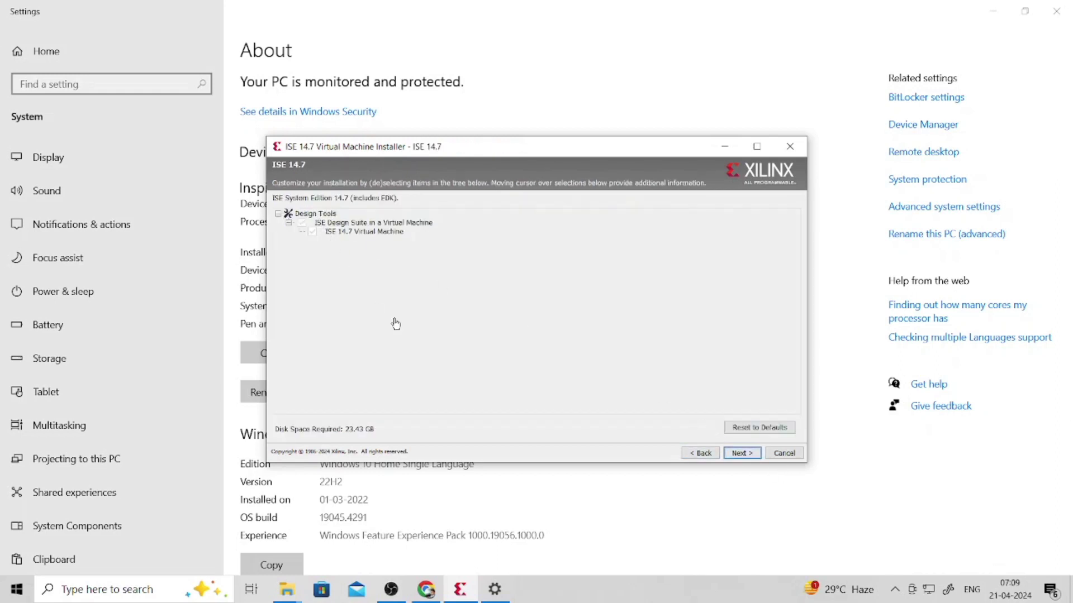
pyautogui.click(740, 454)
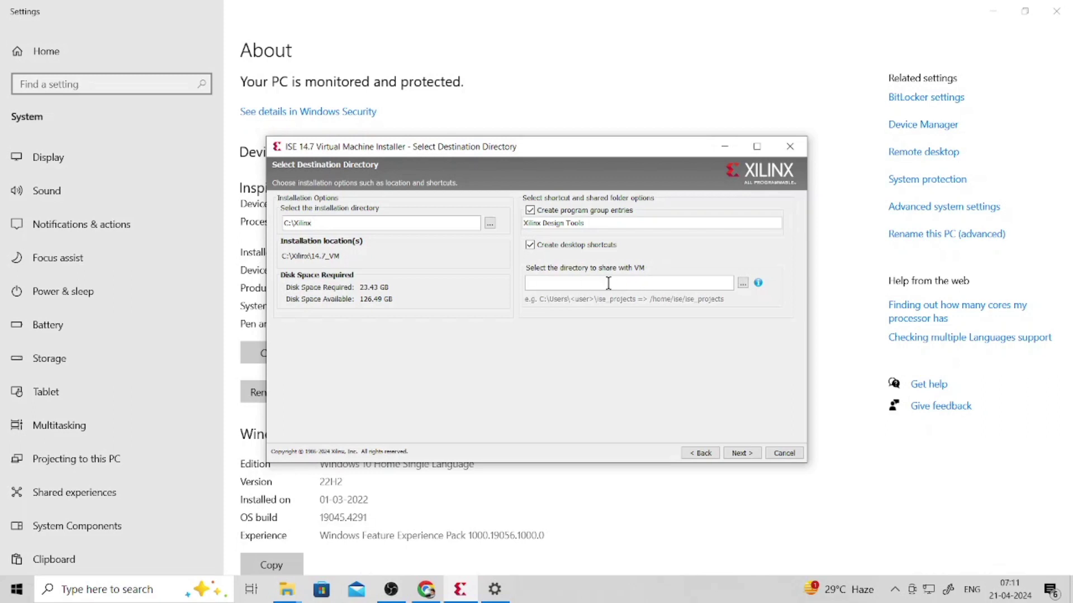
# - Choose the Desktop XILINX folder as the directory shared with the VM
pyautogui.click(743, 284)
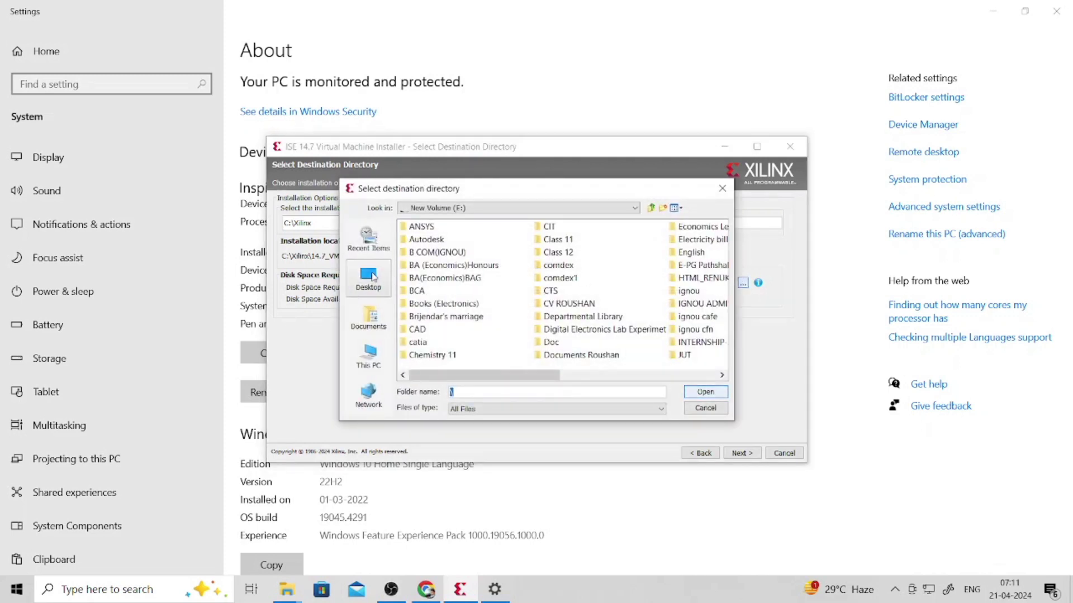
pyautogui.click(372, 278)
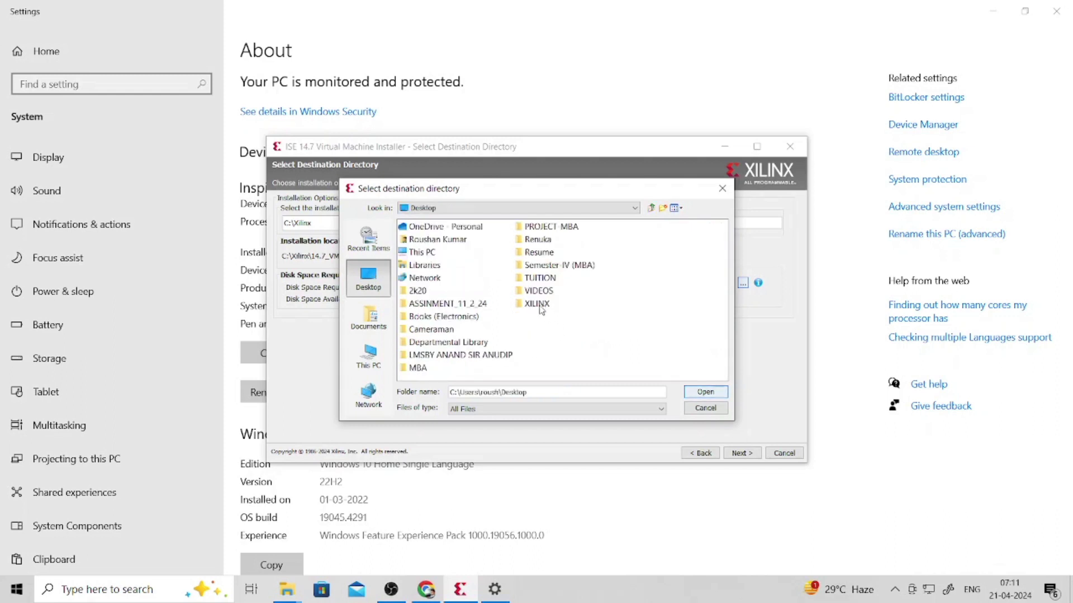
pyautogui.click(538, 305)
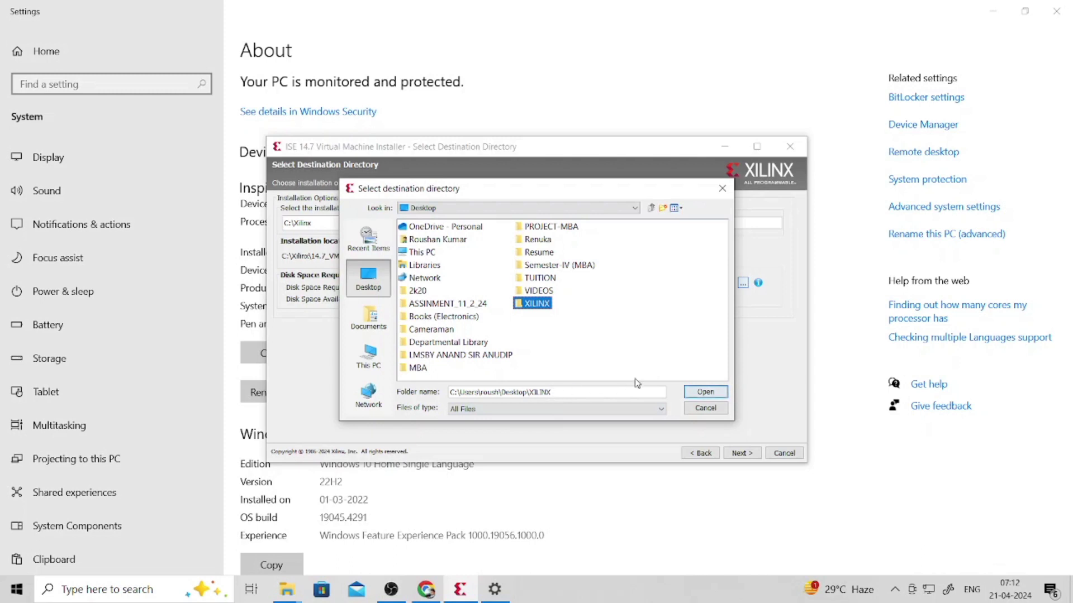
pyautogui.click(697, 393)
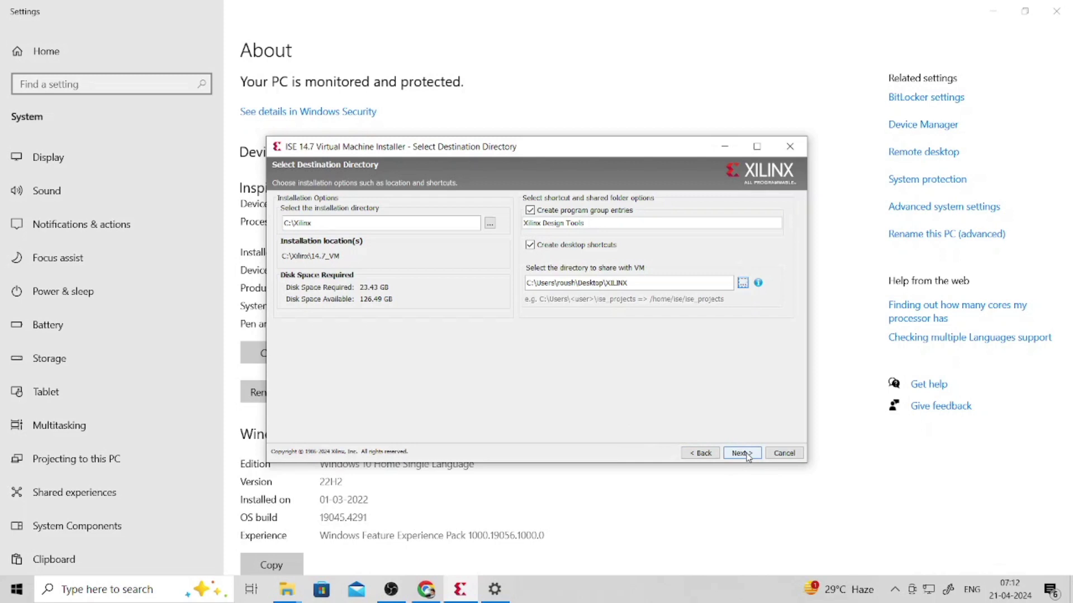
# - Start the ISE VM installation from the summary page, then pause the screen recording
pyautogui.click(742, 454)
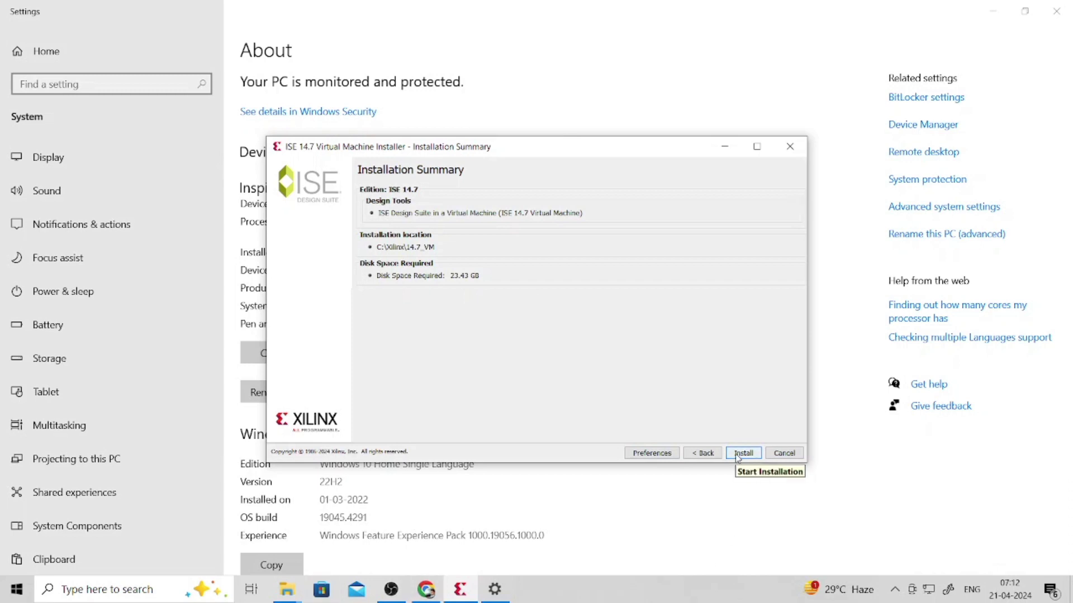
pyautogui.click(737, 454)
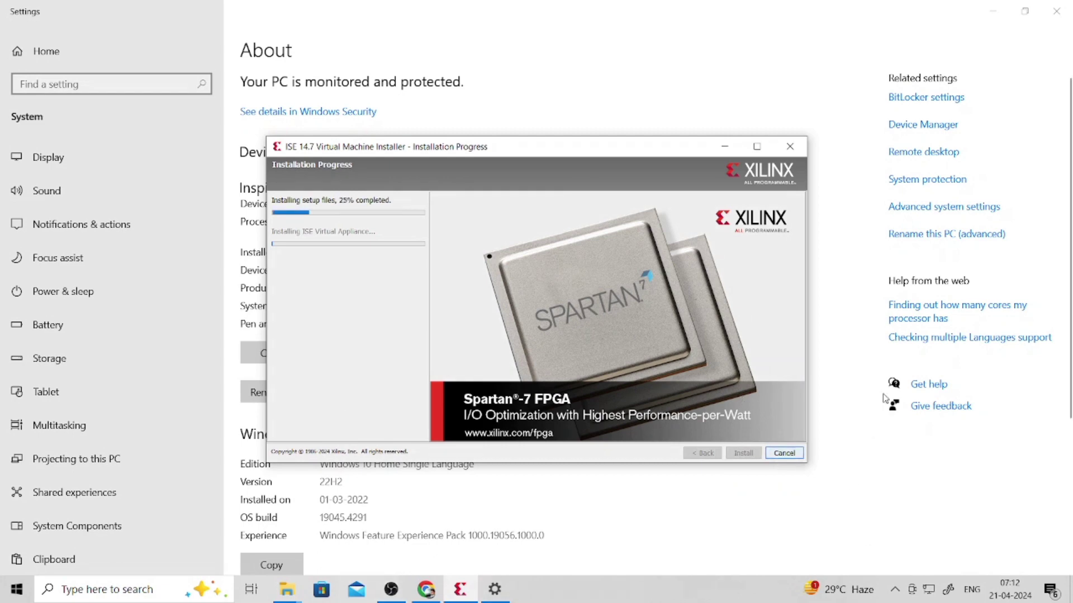
pyautogui.click(757, 146)
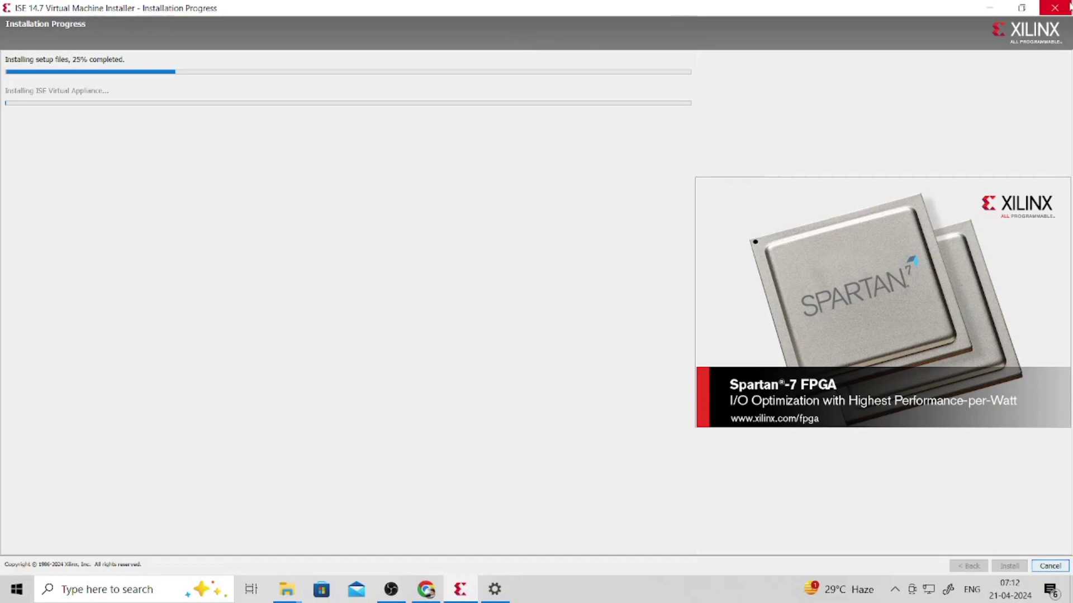
pyautogui.click(1022, 9)
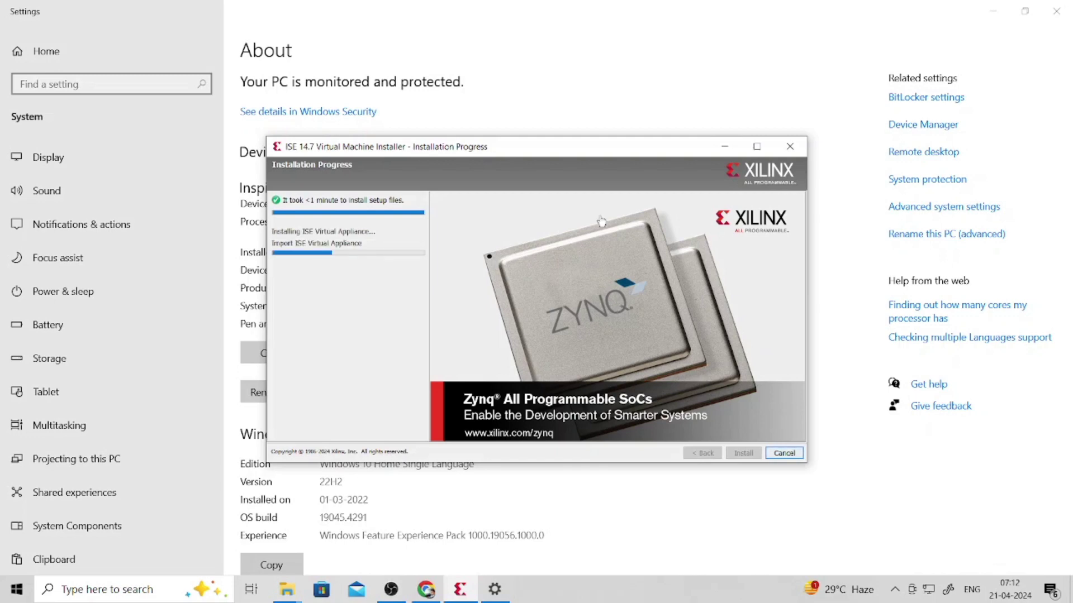
pyautogui.click(398, 597)
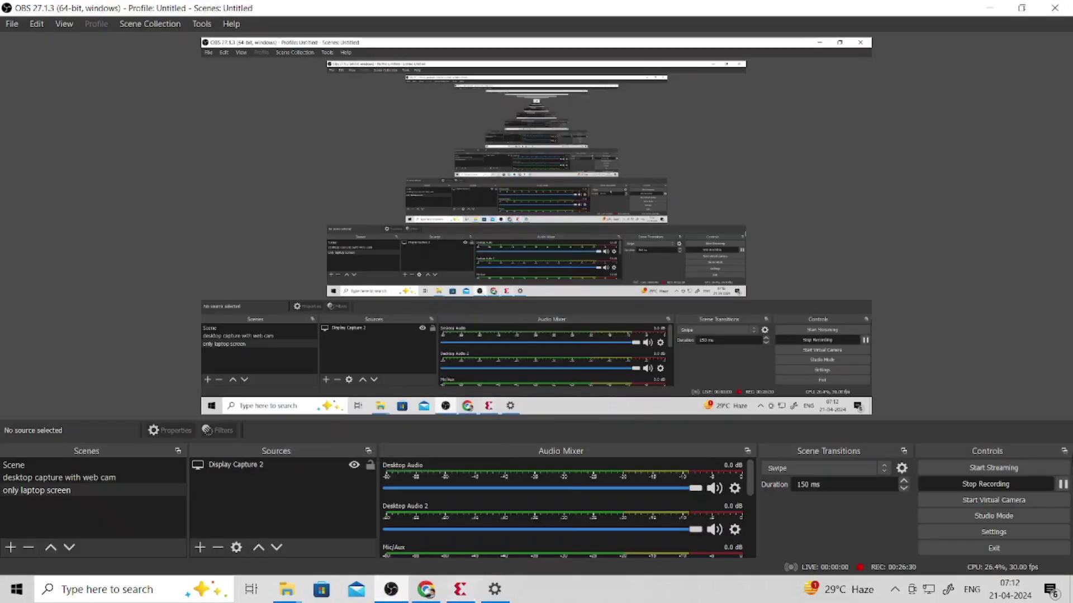
pyautogui.click(1063, 484)
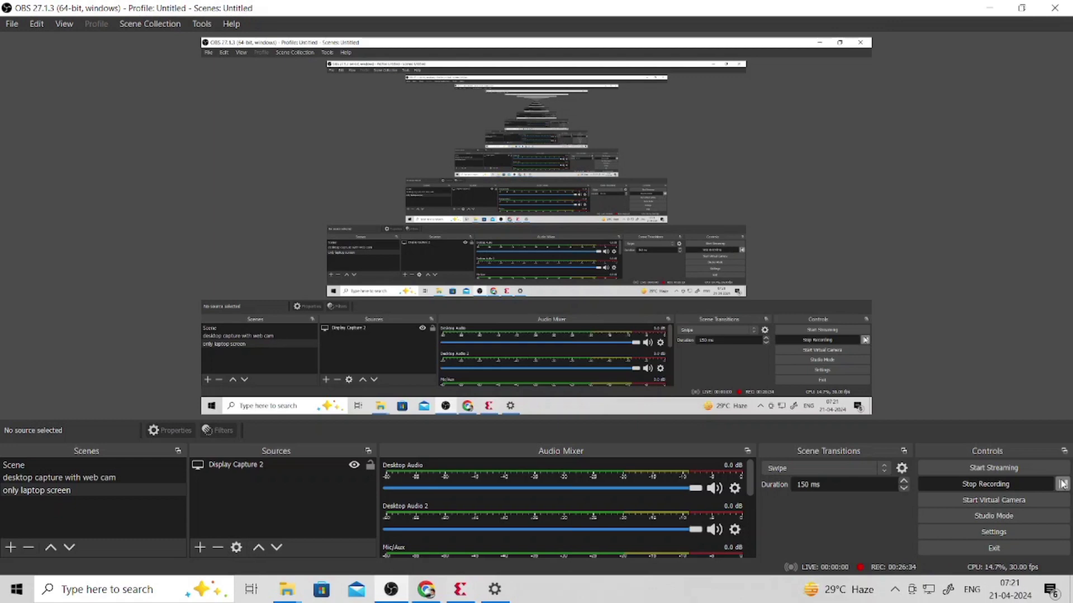
# - Acknowledge 'Installation completed successfully' to close the installer
pyautogui.click(460, 590)
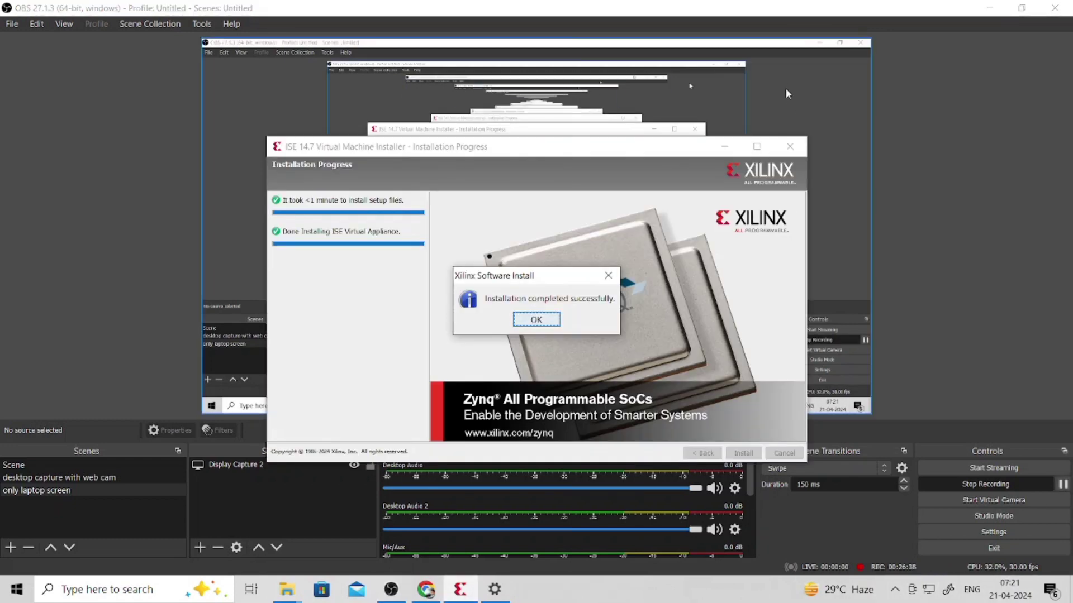
pyautogui.click(635, 234)
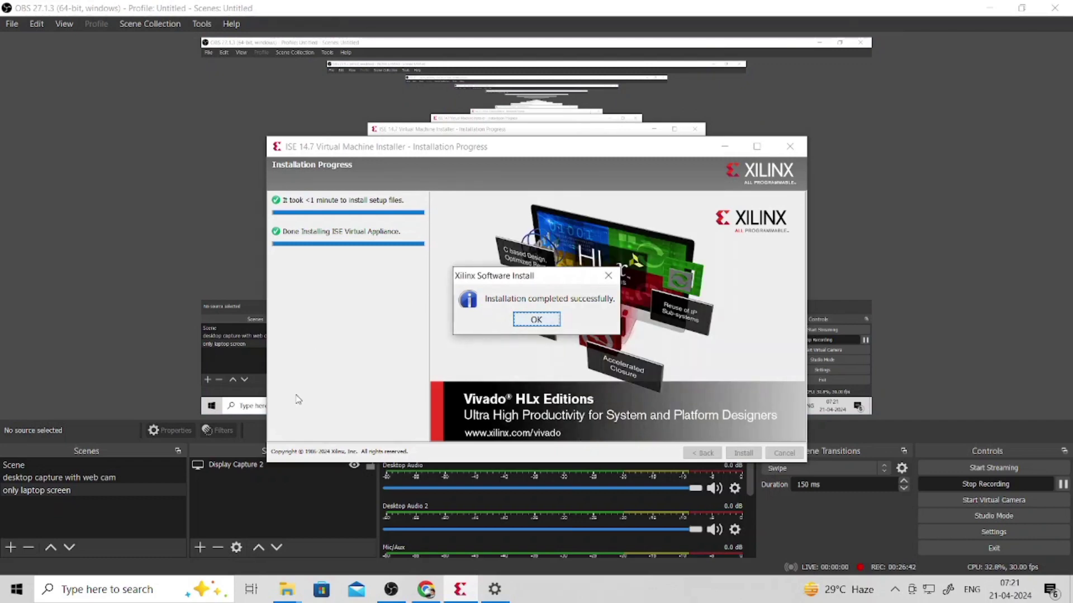
pyautogui.click(393, 591)
pyautogui.click(393, 592)
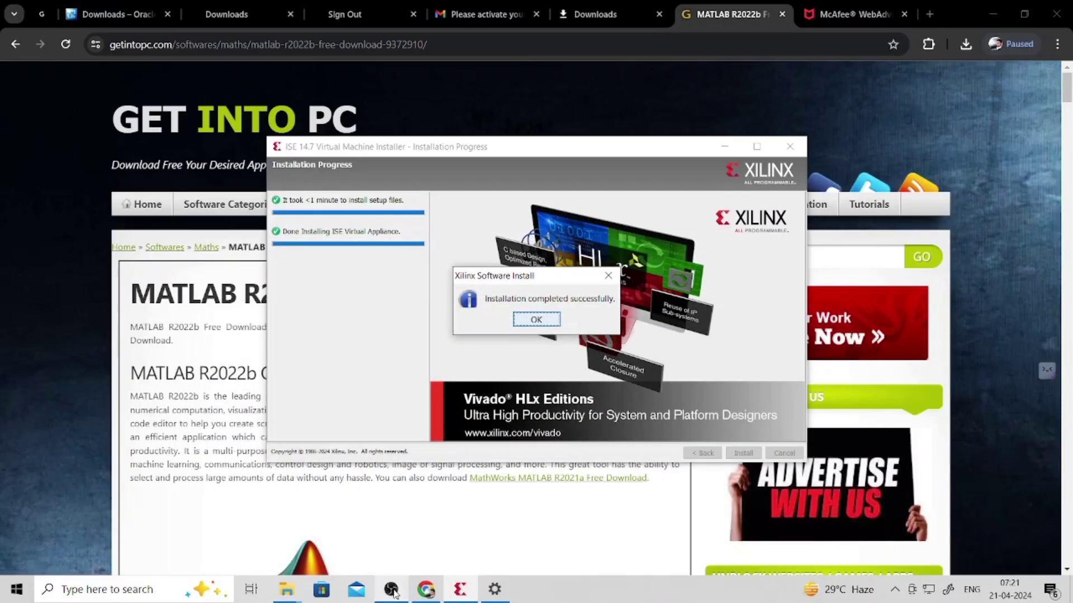
pyautogui.click(993, 14)
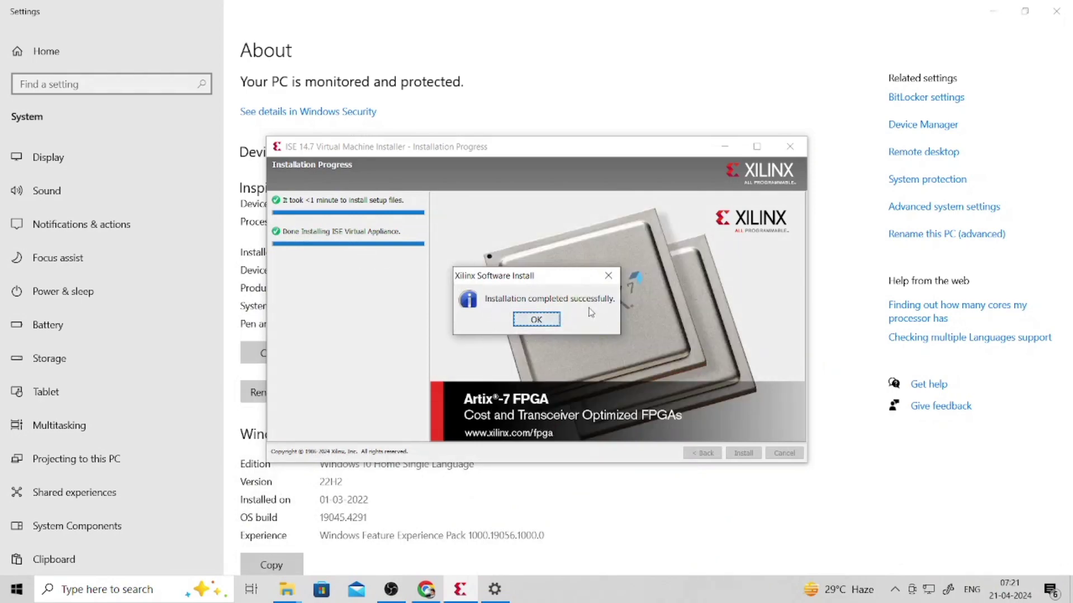
pyautogui.click(536, 321)
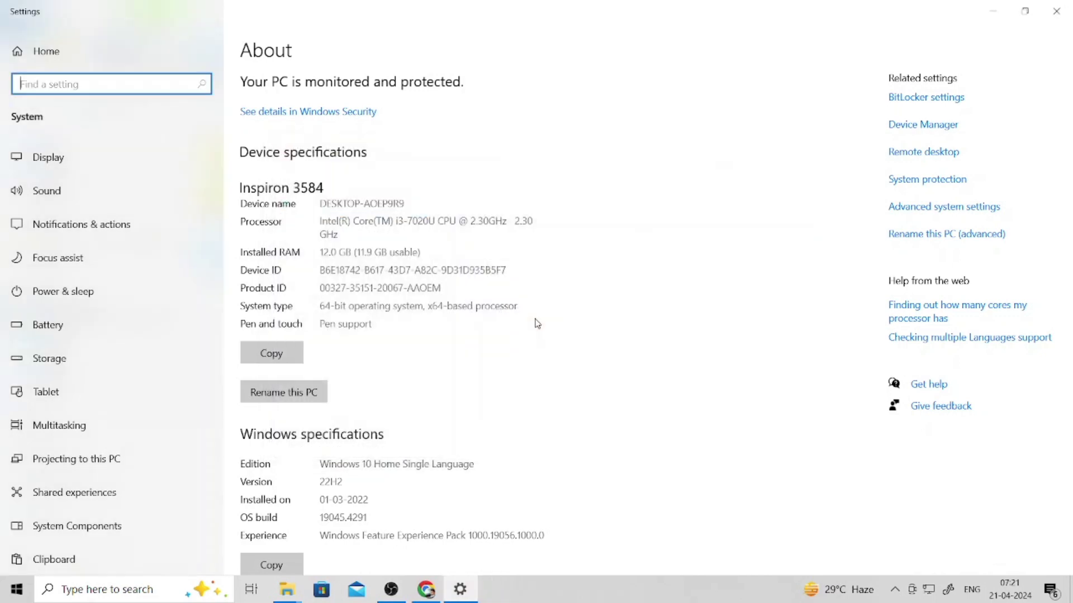
# - Minimize Settings and File Explorer and close the VC_redist.x64 Properties dialog
pyautogui.click(992, 10)
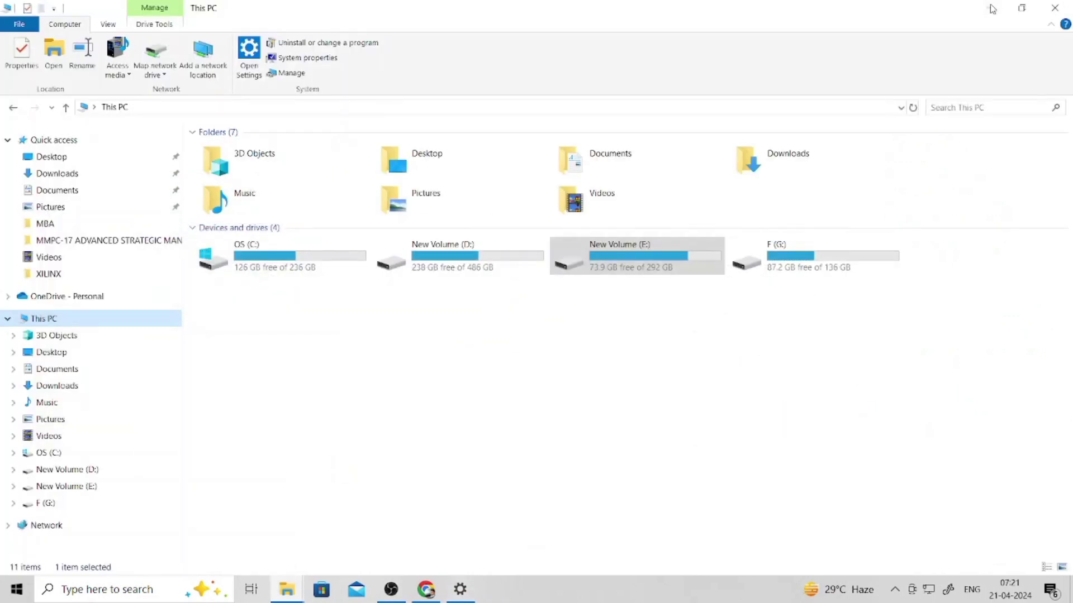
pyautogui.click(992, 9)
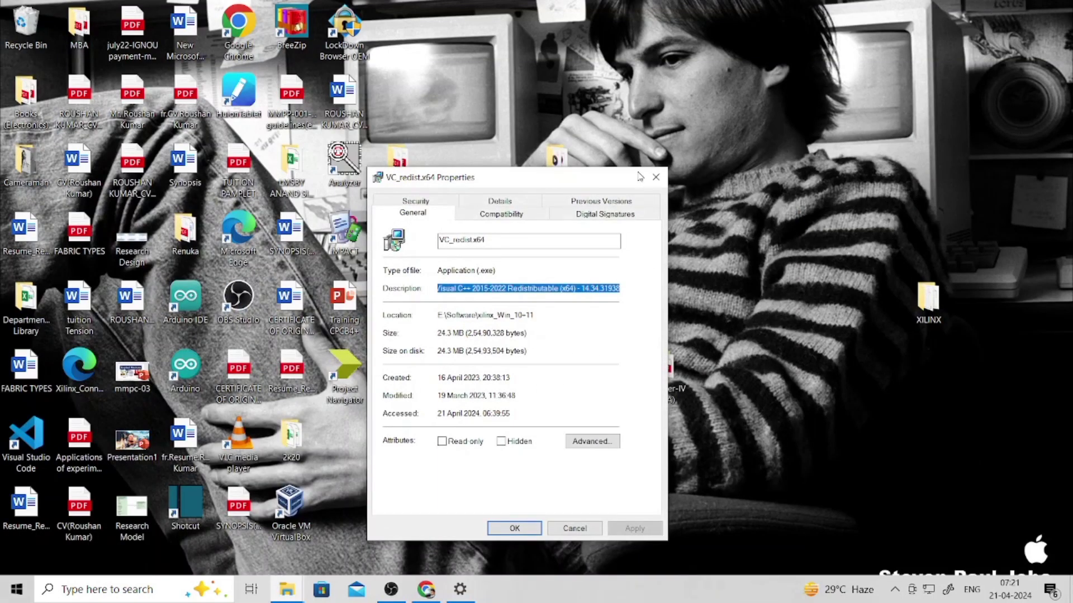
pyautogui.click(655, 177)
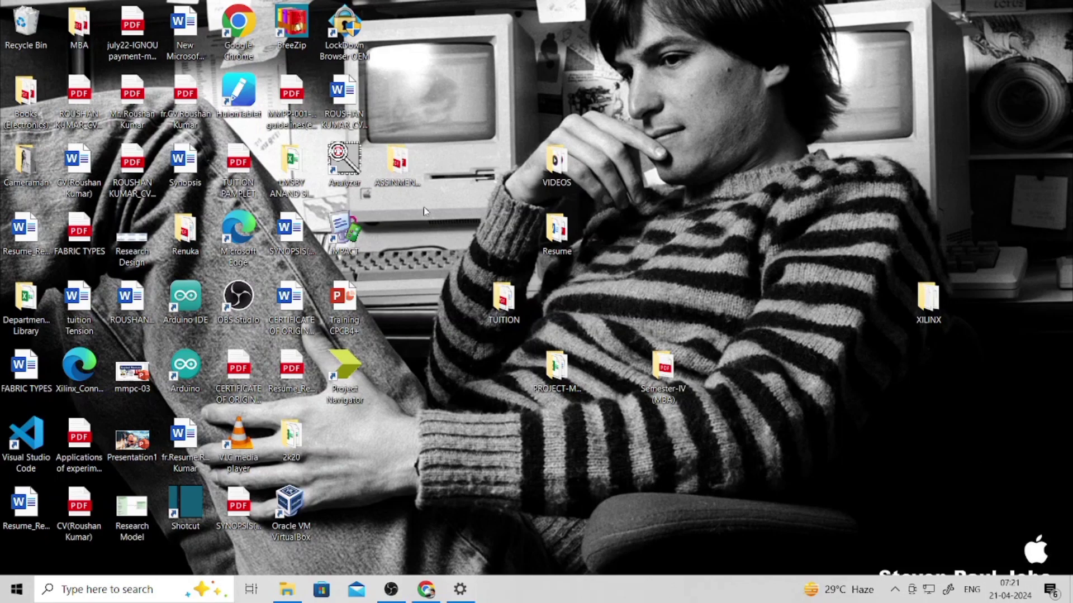
# - Launch Project Navigator from its desktop shortcut
pyautogui.click(347, 392)
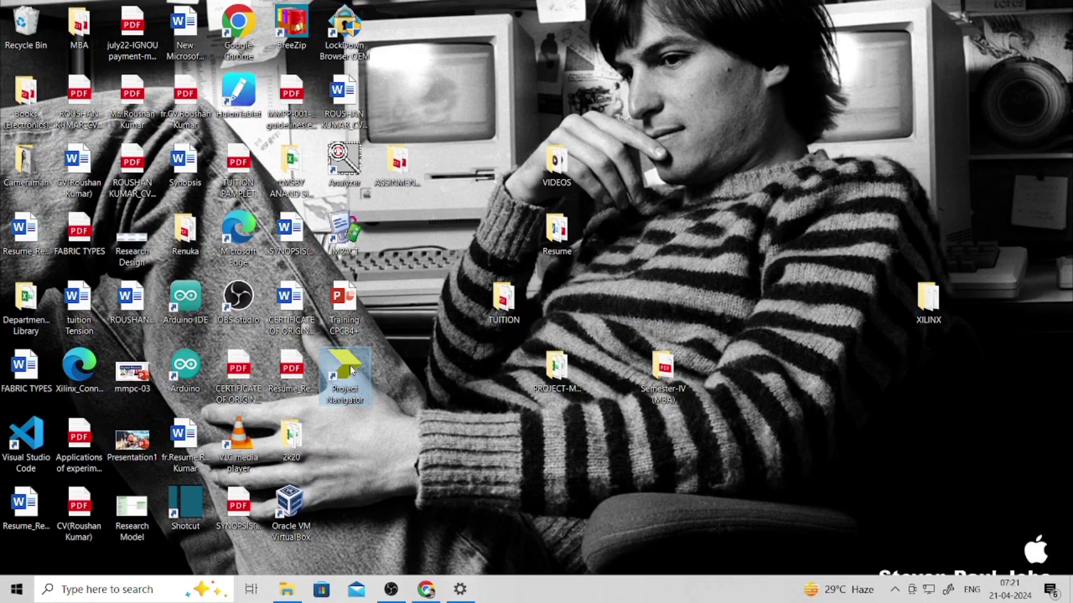
pyautogui.rightClick(351, 370)
pyautogui.click(410, 384)
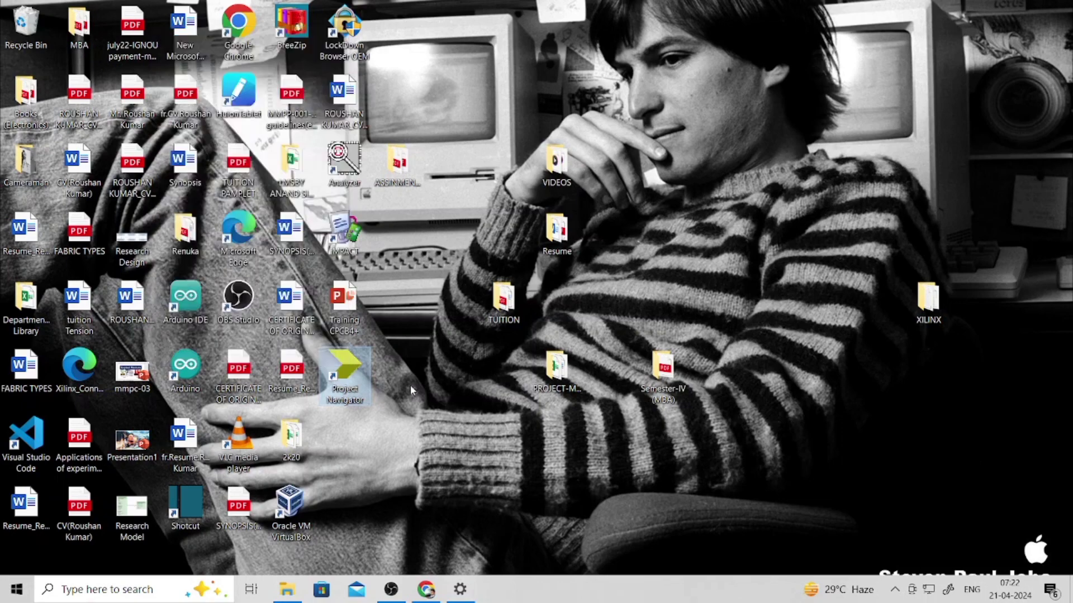
pyautogui.doubleClick(347, 374)
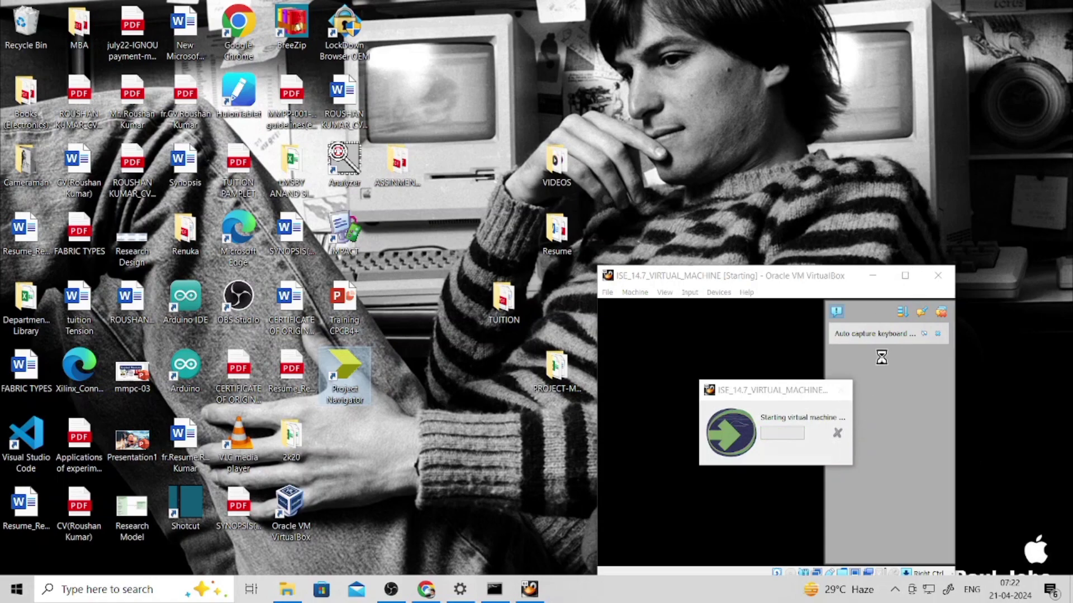
# - Maximize the ISE_14.7_VIRTUAL_MACHINE window and let the guest boot into Project Navigator
pyautogui.click(905, 276)
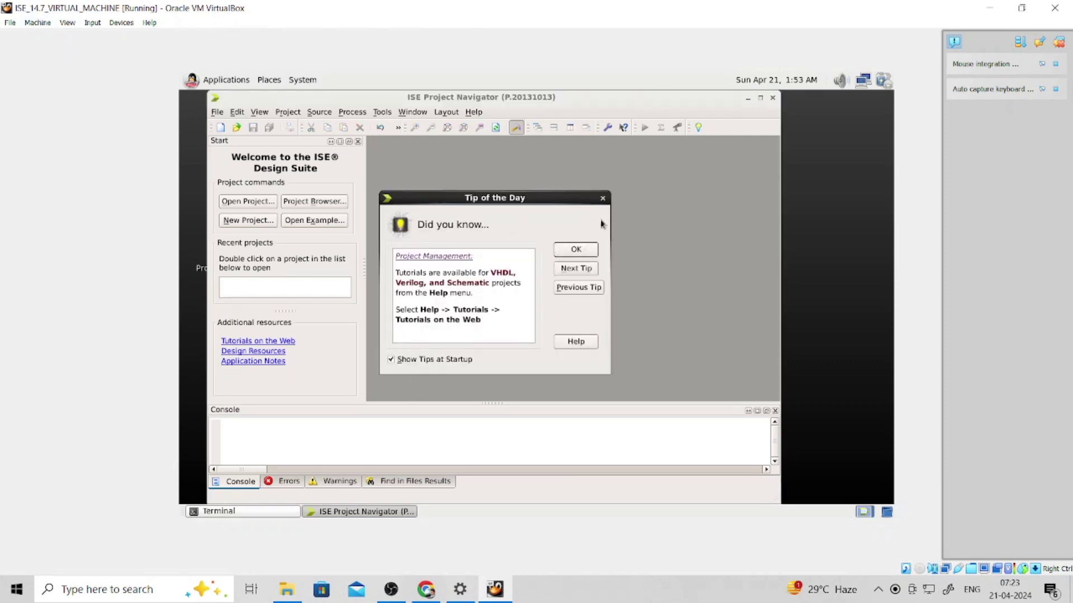
# - Close Tip of the Day and the Guest Additions notice, and maximize Project Navigator
pyautogui.click(602, 199)
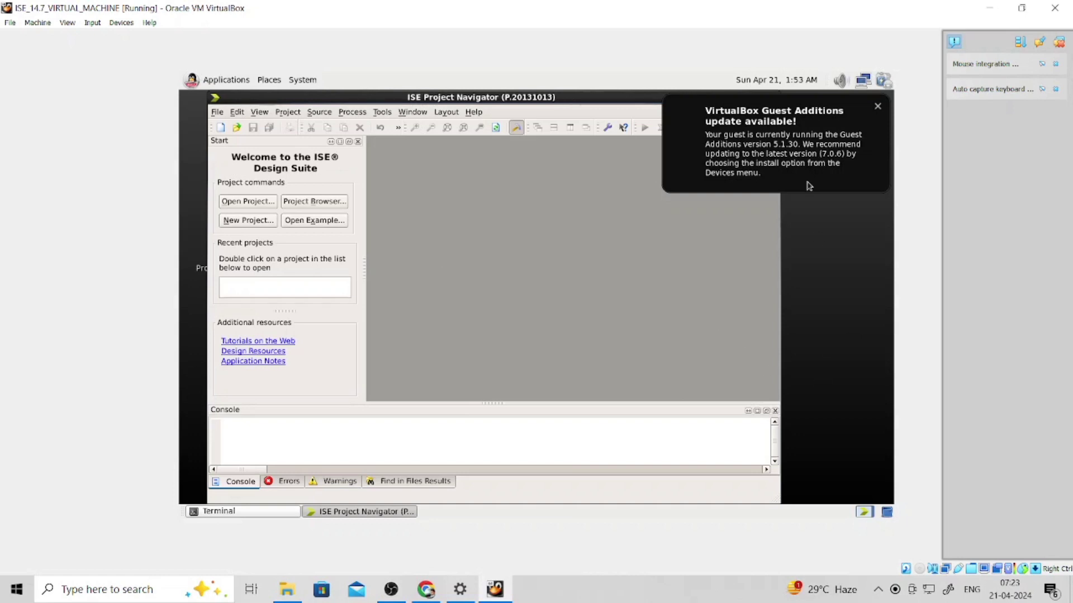
pyautogui.click(877, 107)
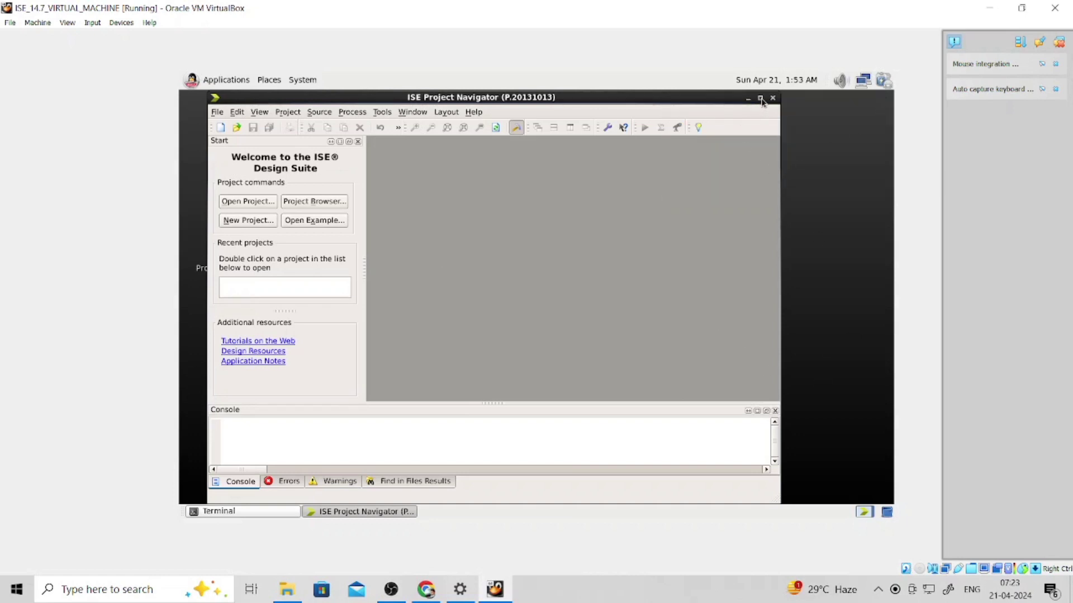
pyautogui.click(759, 98)
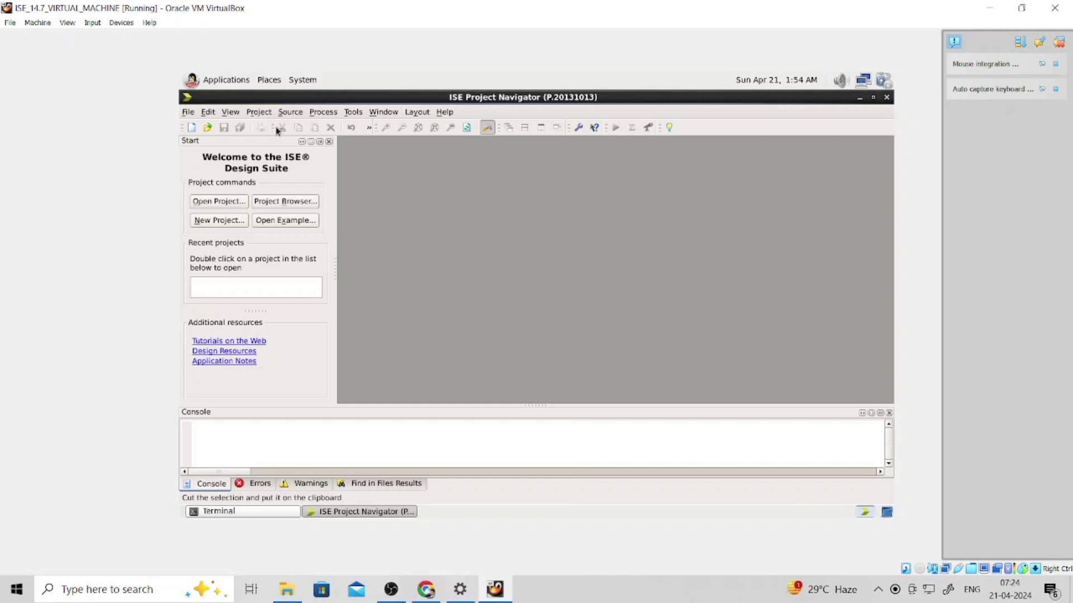
# - Look through the View and Project menus, then minimize Project Navigator
pyautogui.click(235, 113)
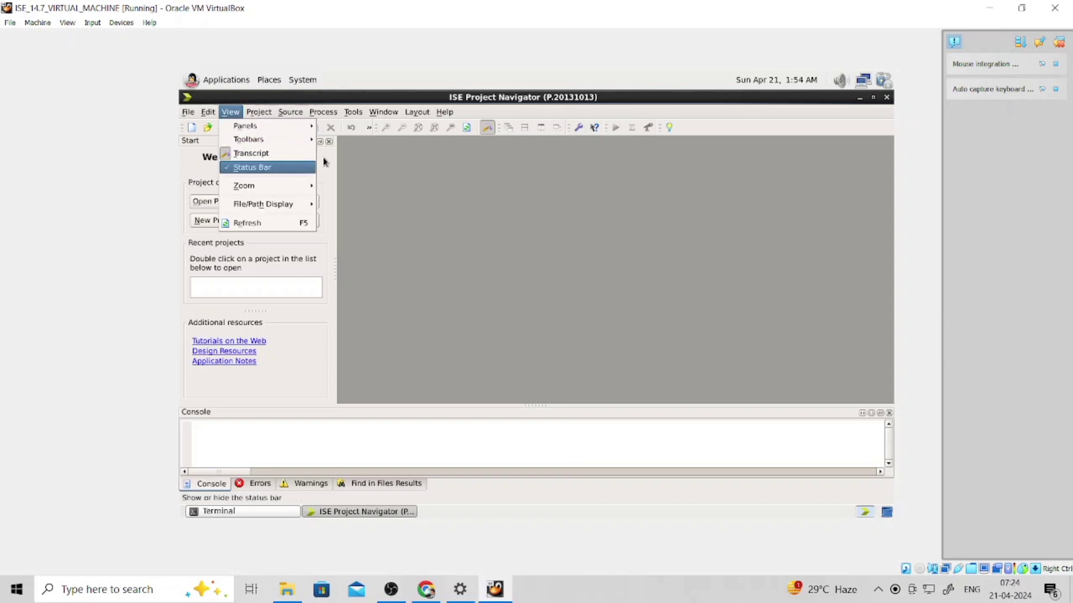
pyautogui.moveTo(252, 112)
pyautogui.click(485, 180)
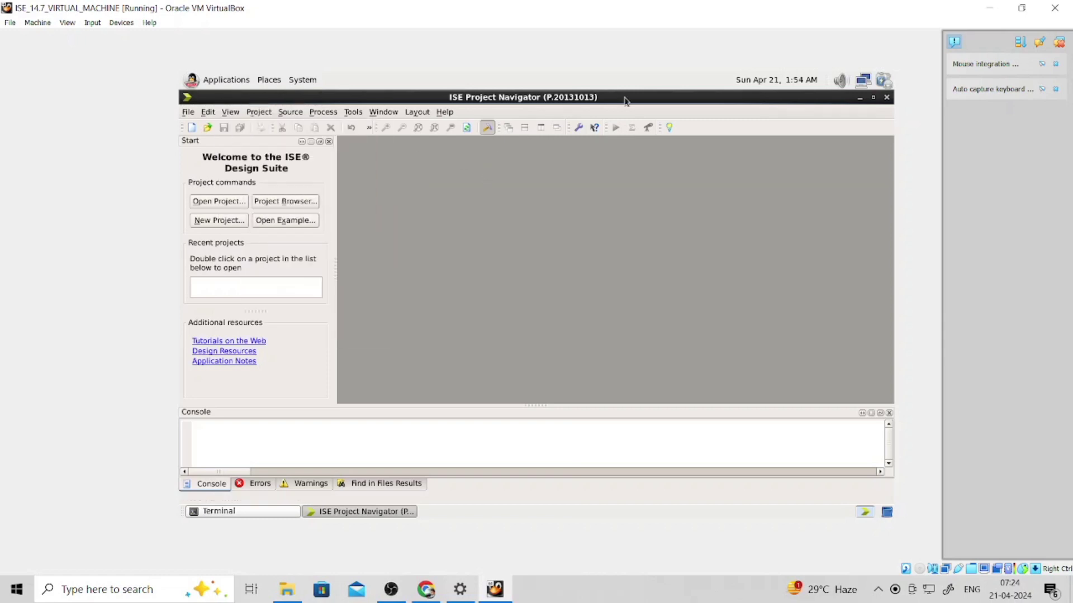
pyautogui.click(859, 98)
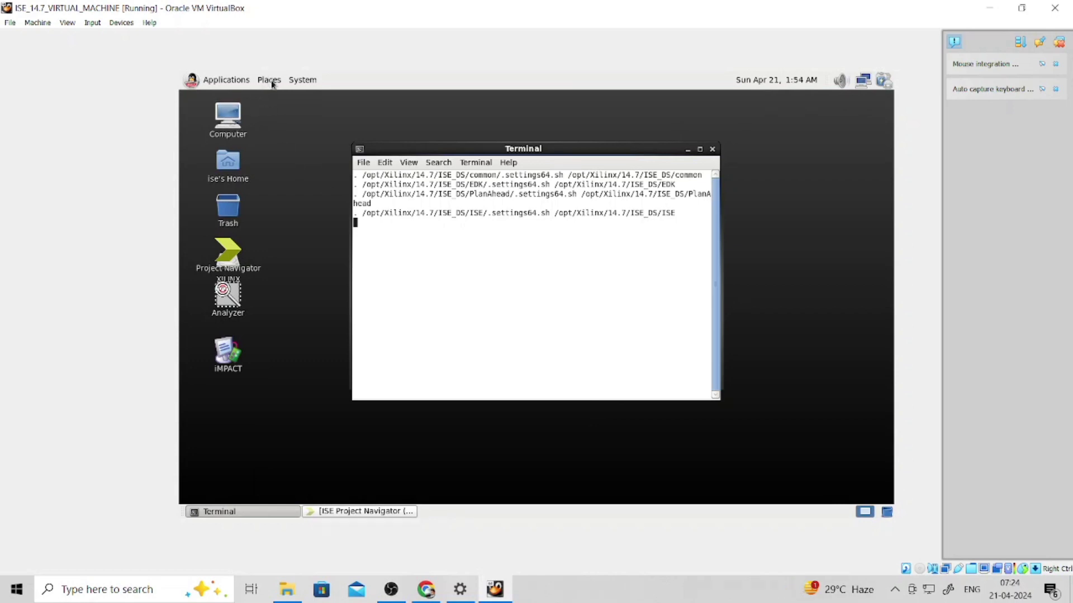
# - Fit the VM window to the guest display via VirtualBox's View menu
pyautogui.click(297, 82)
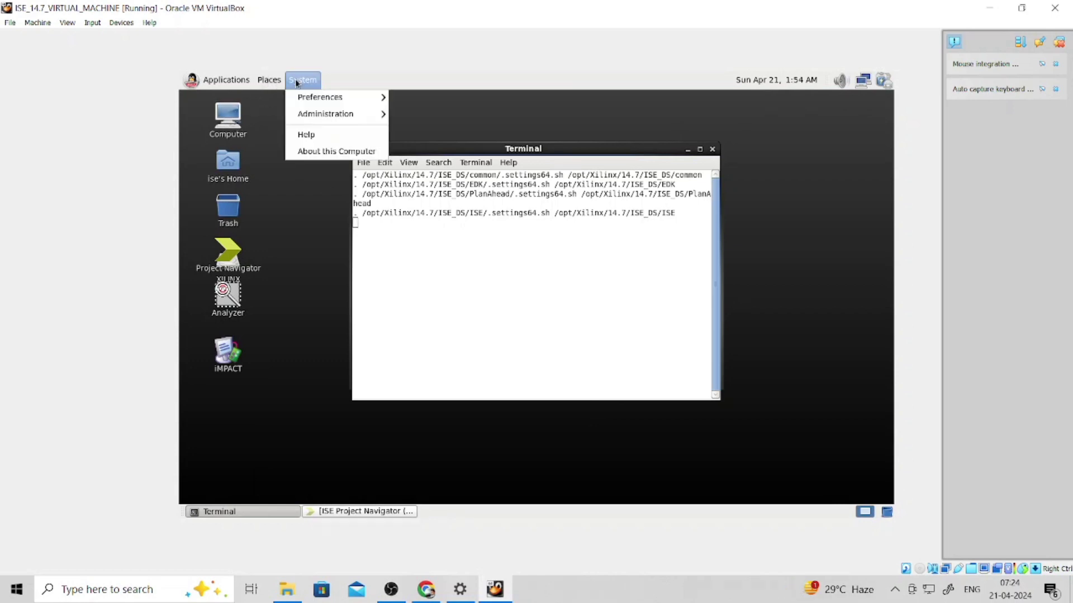
pyautogui.click(315, 221)
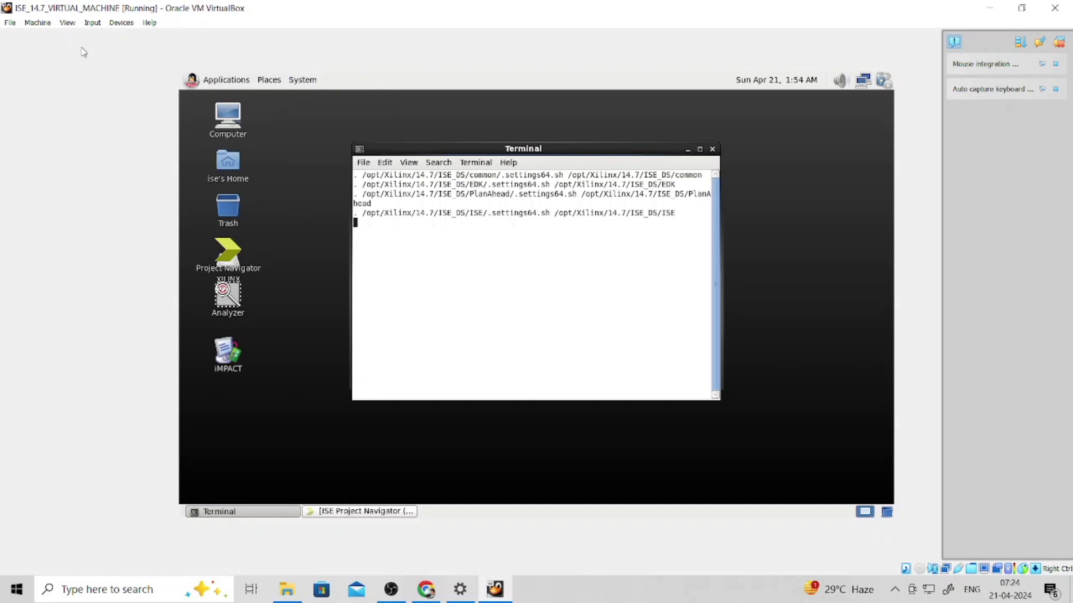
pyautogui.click(68, 24)
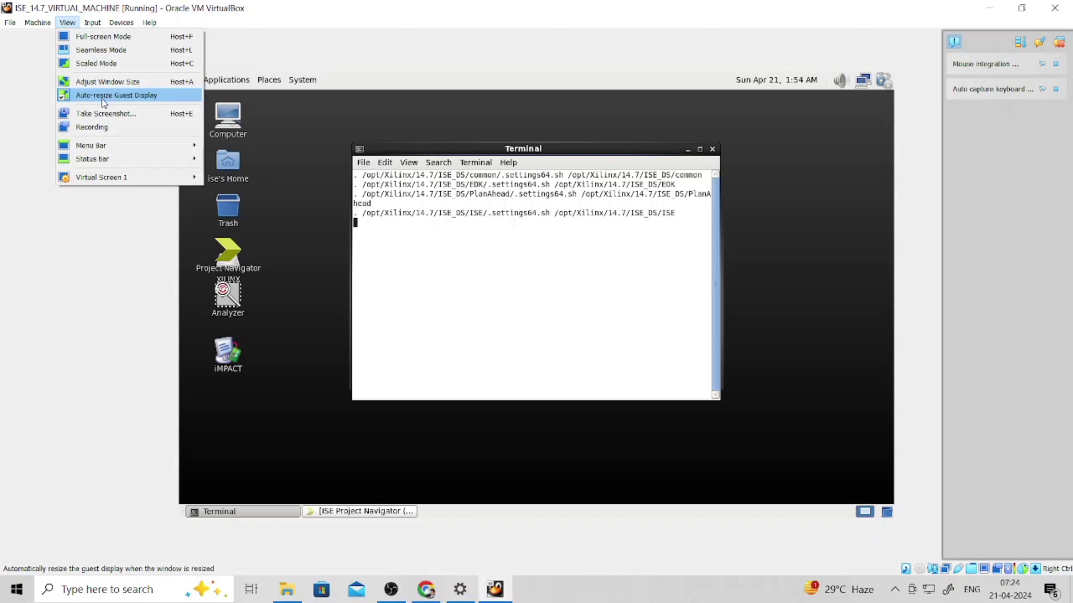
pyautogui.click(140, 100)
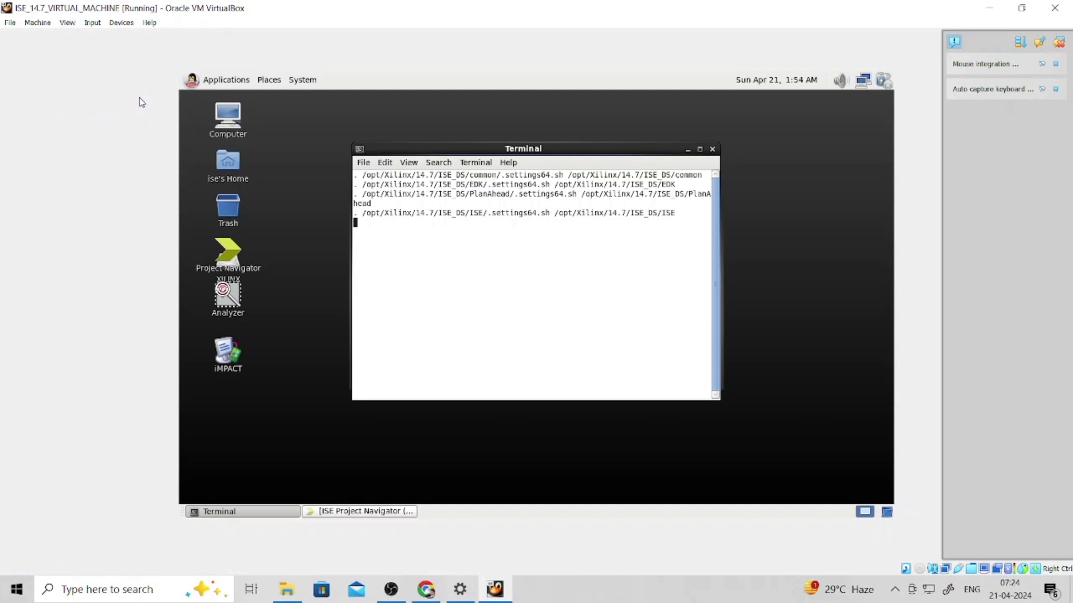
pyautogui.rightClick(304, 155)
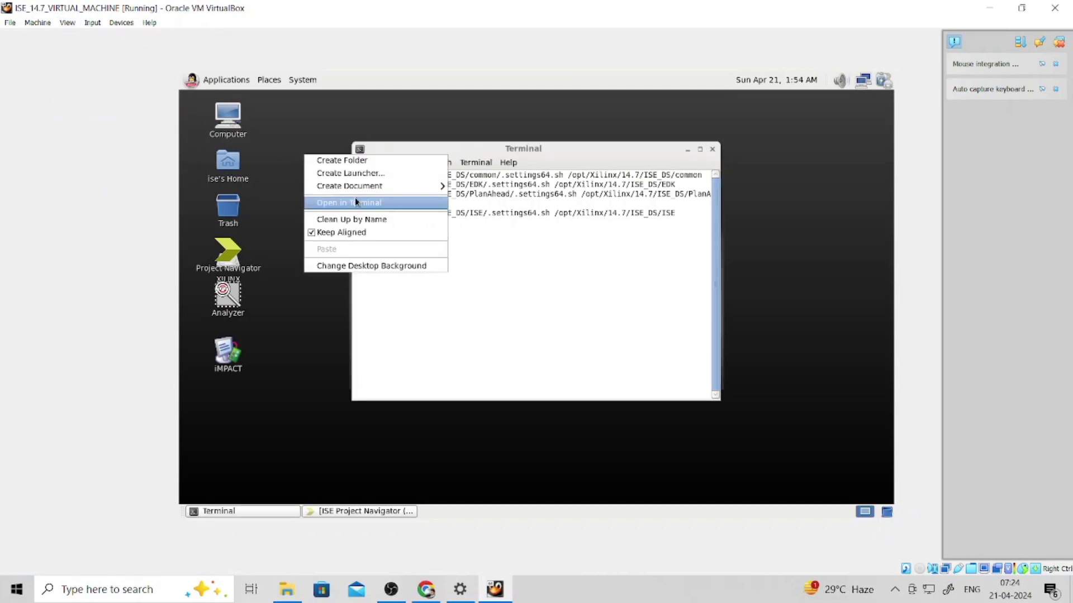
pyautogui.click(279, 193)
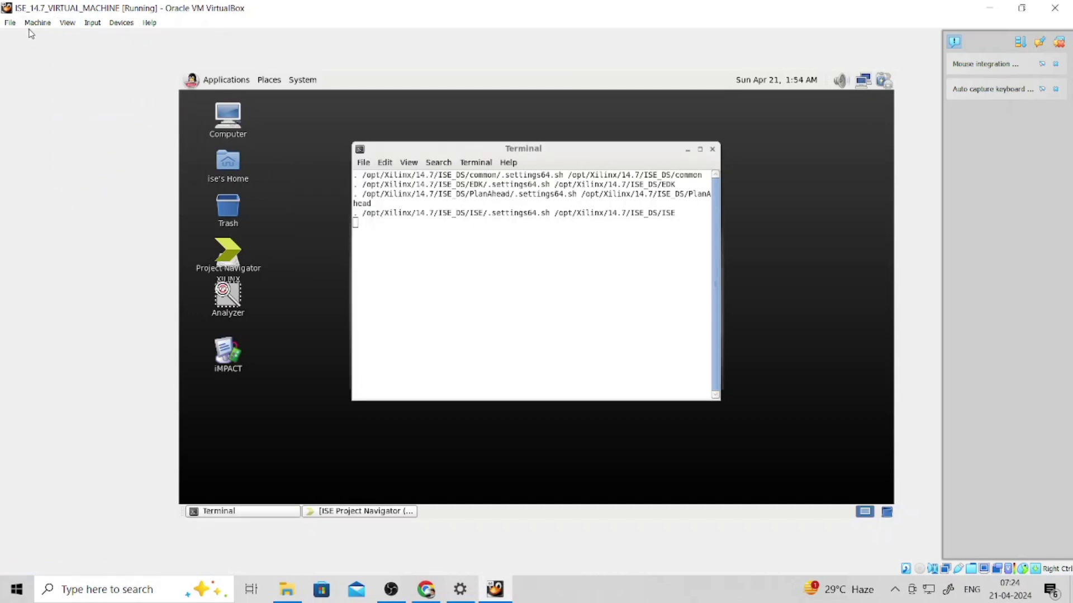
pyautogui.click(67, 22)
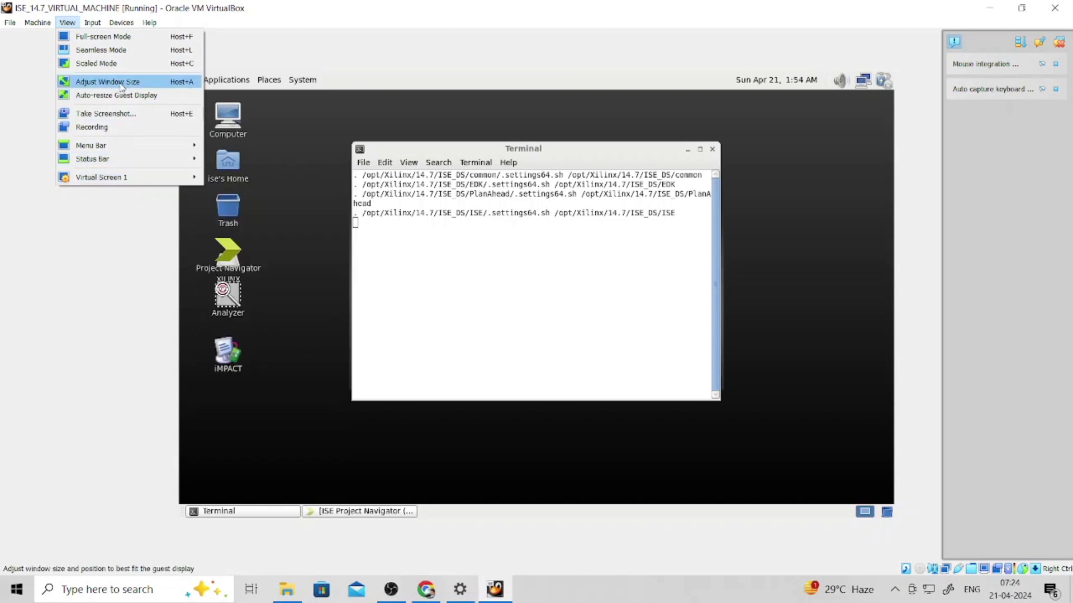
pyautogui.click(120, 87)
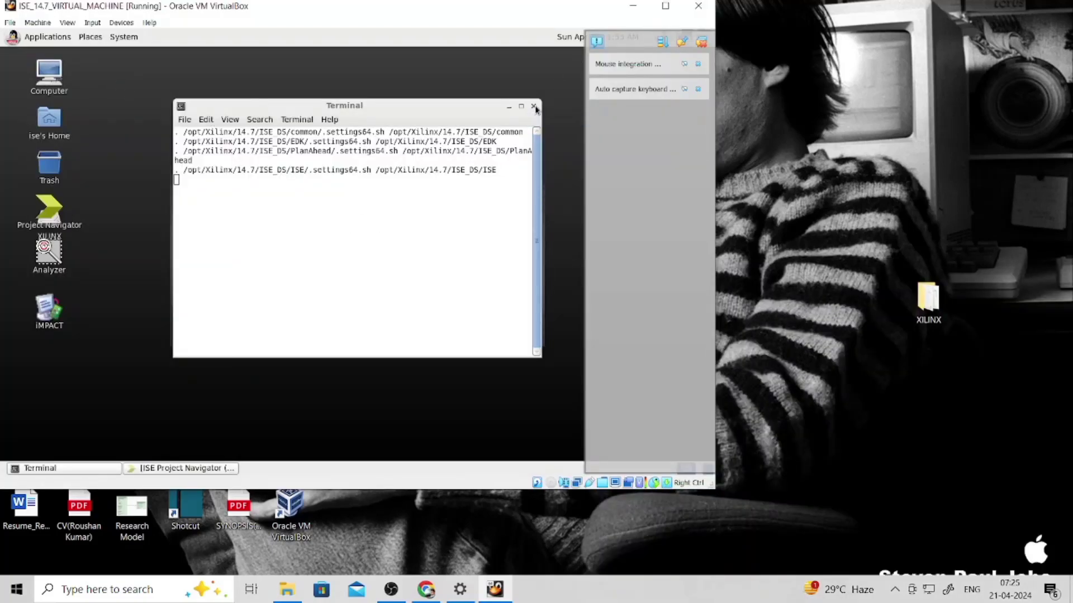
# - Close the guest Terminal, maximize the VM window, and cancel the full-screen switch
pyautogui.click(534, 107)
pyautogui.click(665, 7)
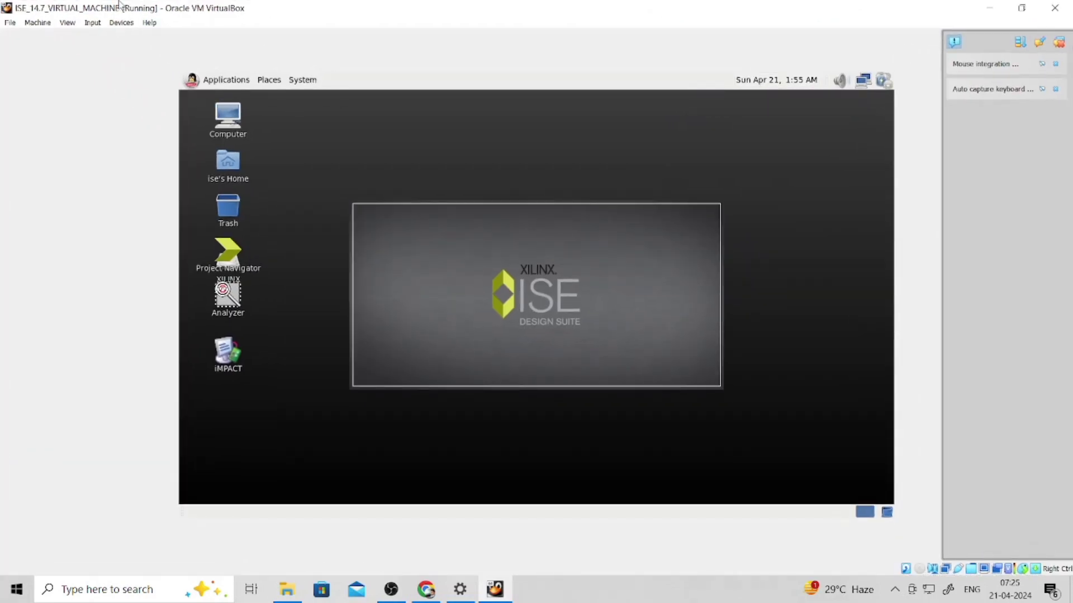
pyautogui.click(78, 24)
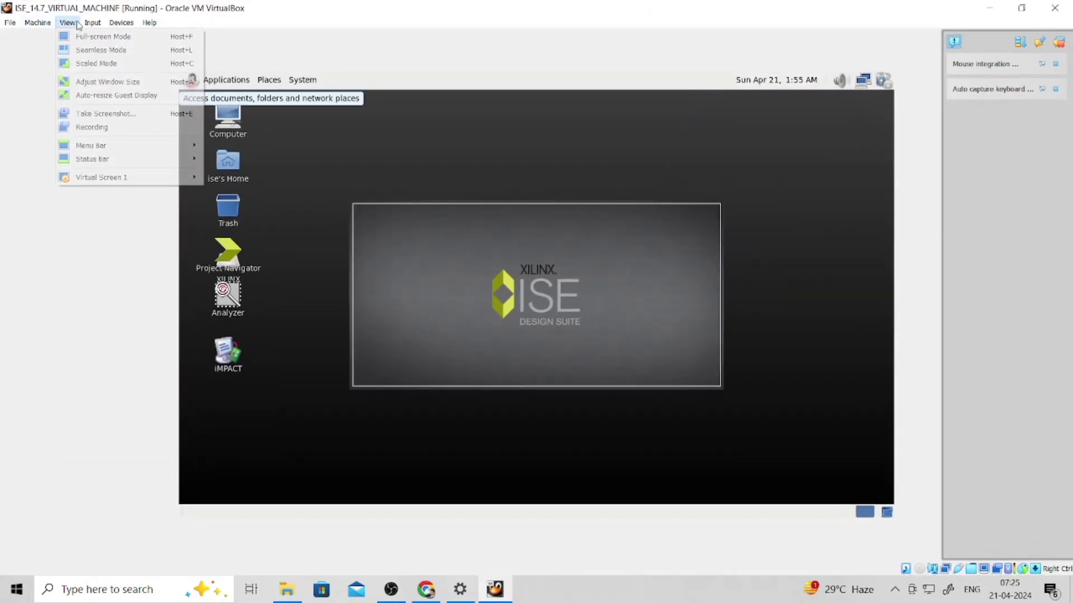
pyautogui.click(110, 38)
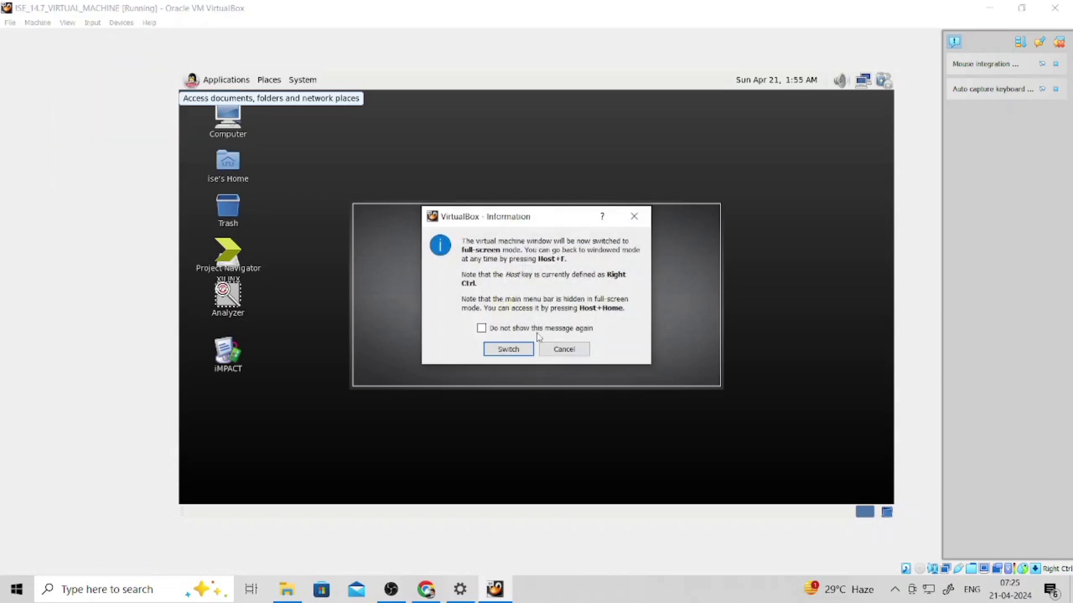
pyautogui.click(635, 216)
# - Resize Virtual Screen 1 to 1920x1200 and clear all VirtualBox notifications
pyautogui.click(67, 23)
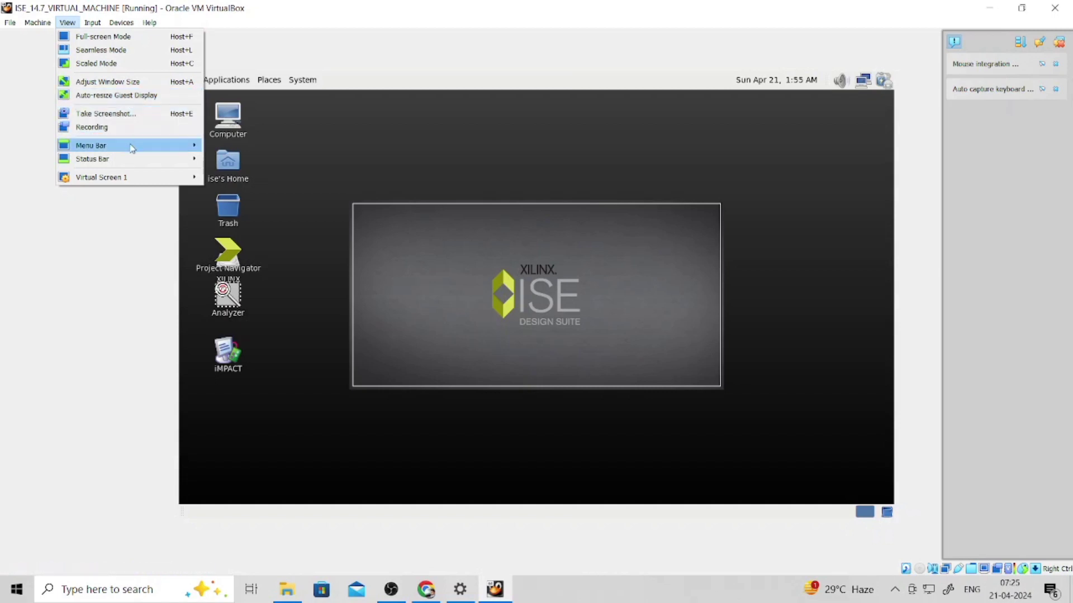
pyautogui.moveTo(139, 178)
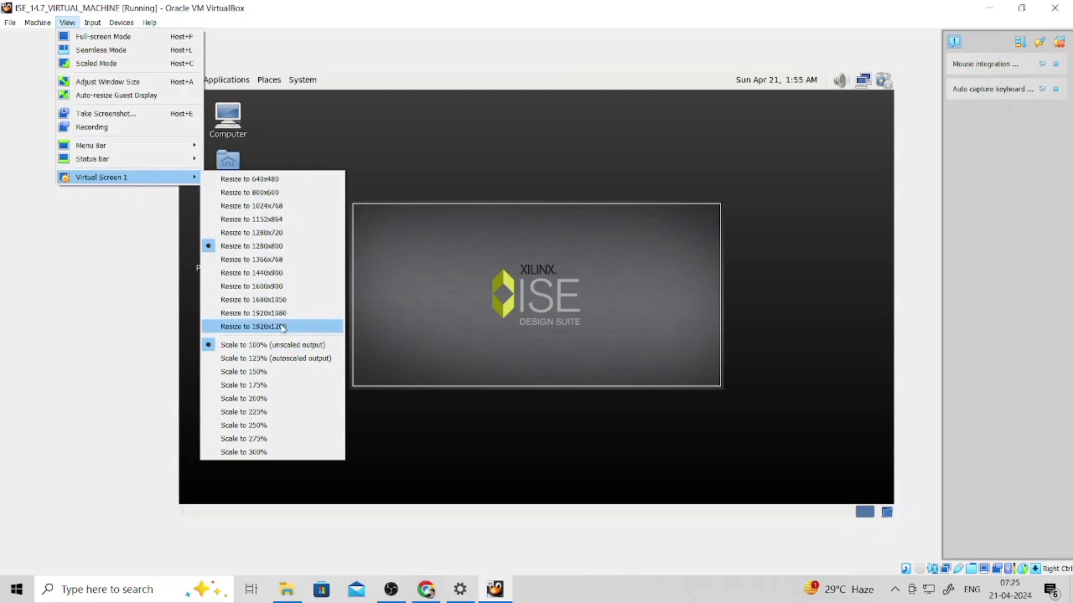
pyautogui.click(284, 330)
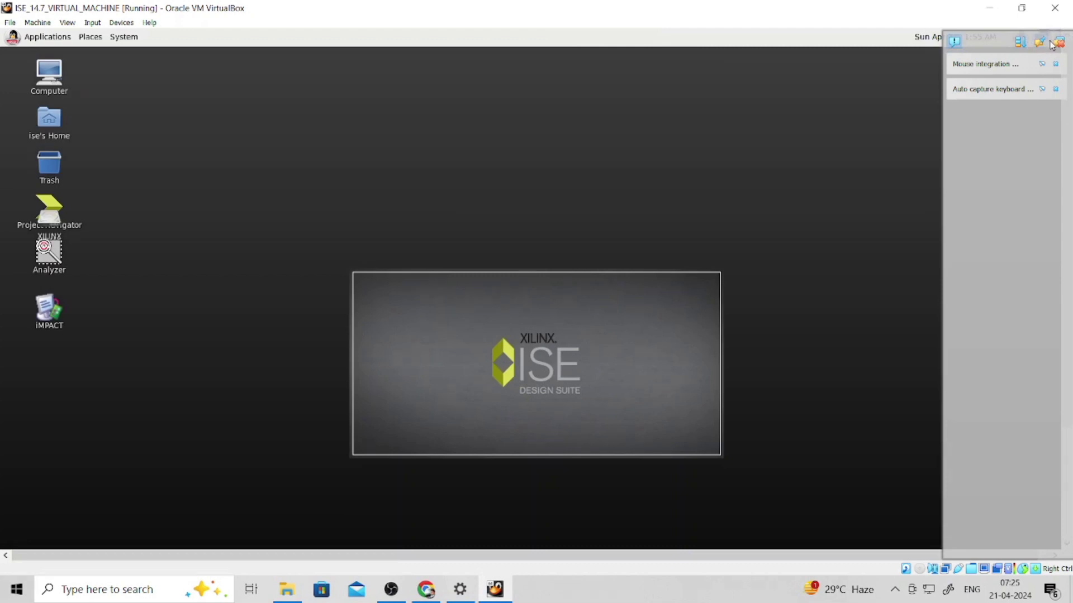
pyautogui.click(1060, 42)
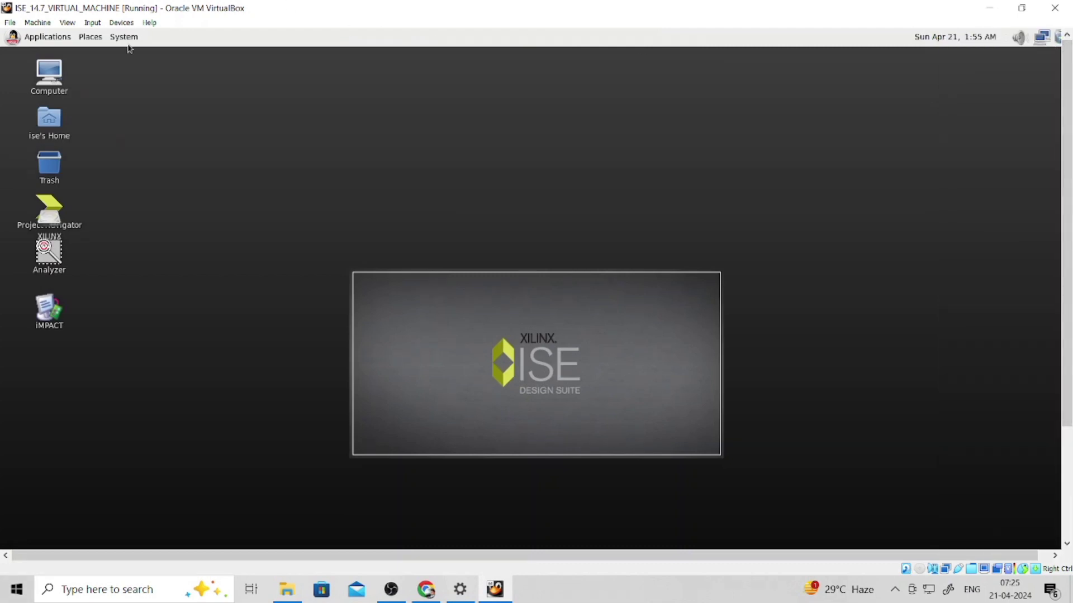
pyautogui.click(66, 25)
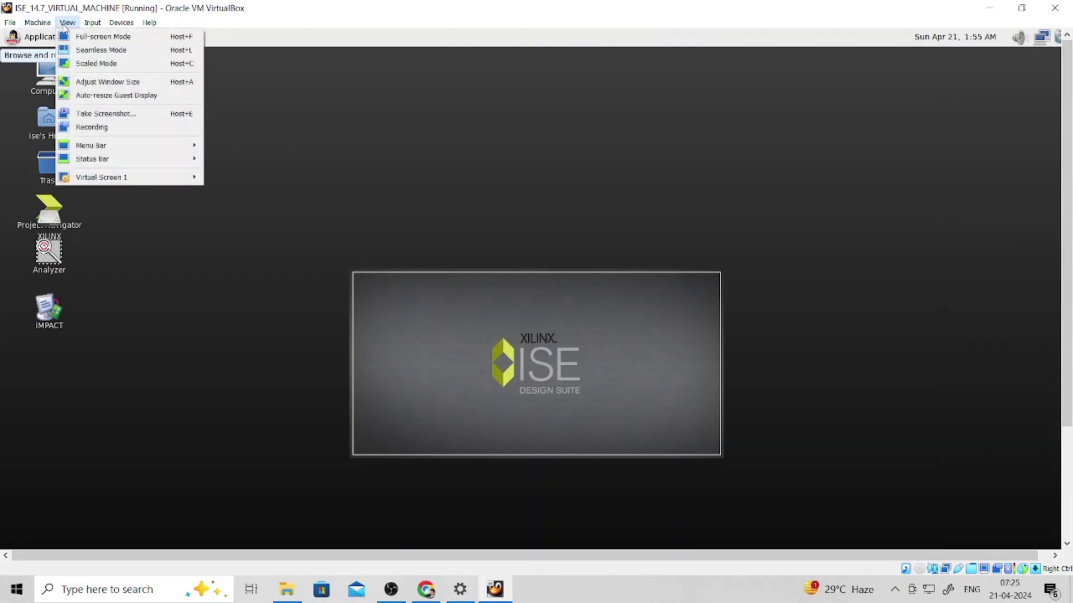
pyautogui.moveTo(169, 184)
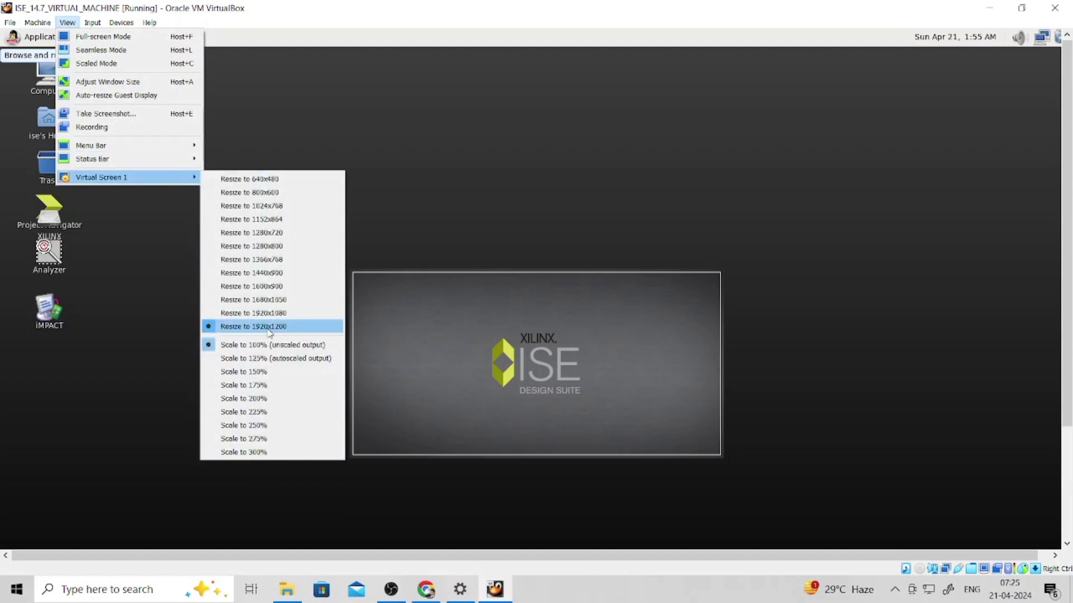
pyautogui.click(469, 346)
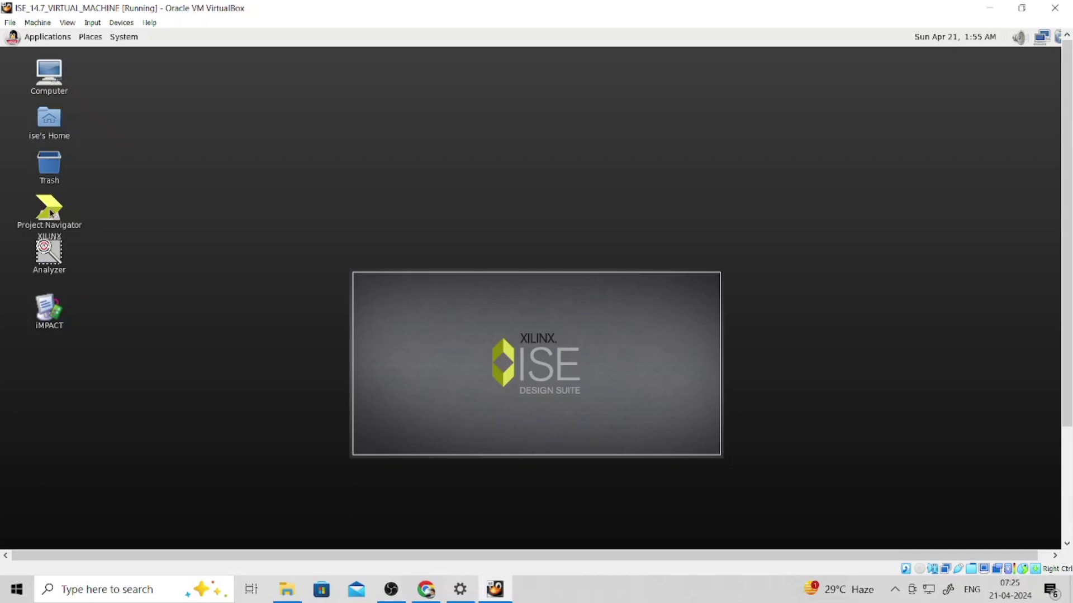
# - Launch Project Navigator in the guest, maximize it, and dismiss Tip of the Day
pyautogui.doubleClick(51, 211)
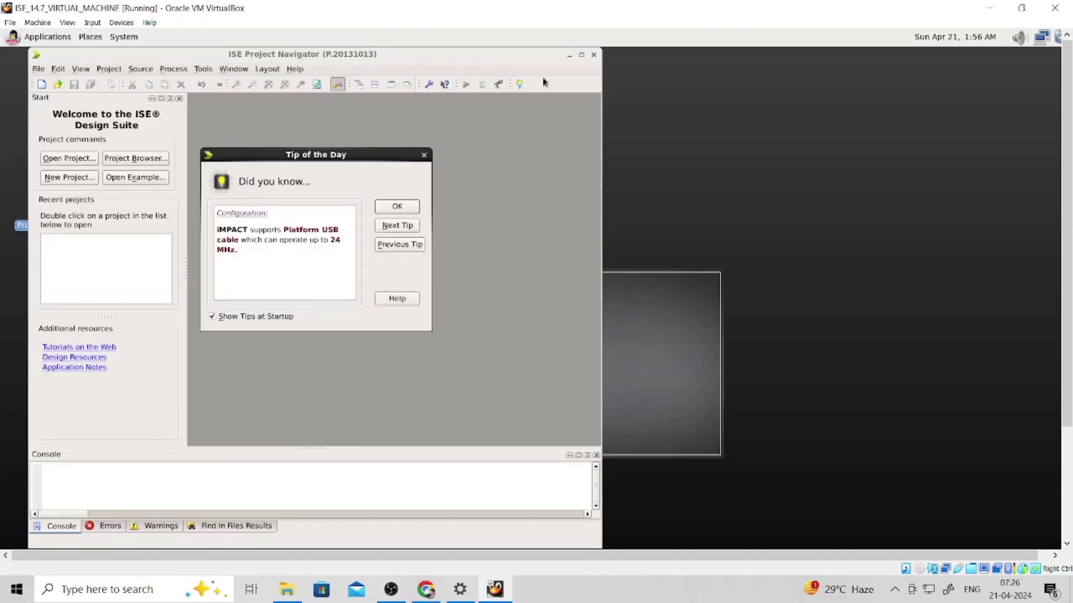
pyautogui.click(583, 55)
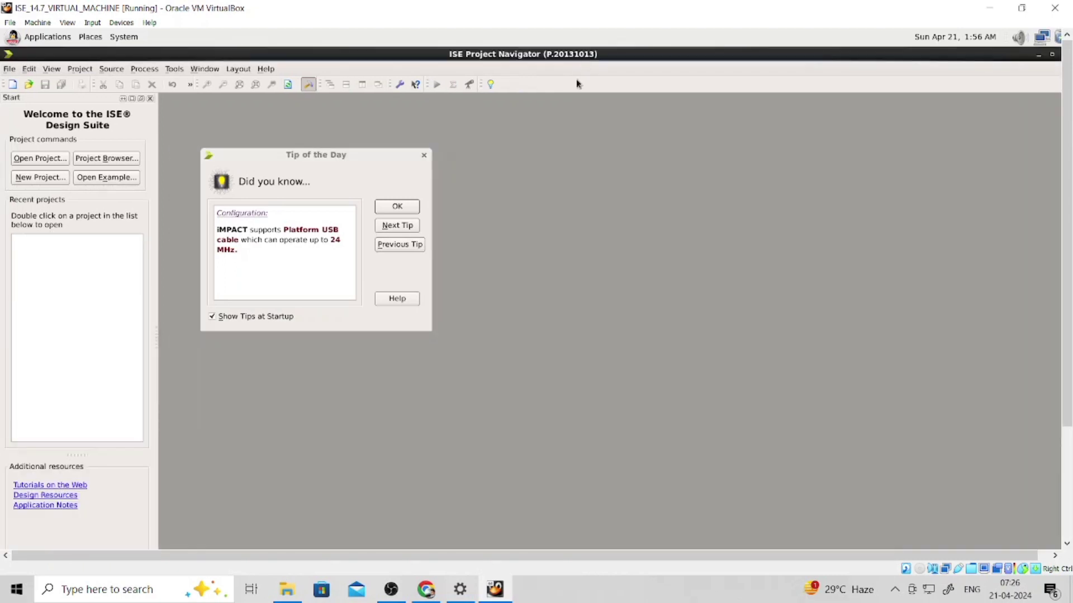
pyautogui.click(422, 156)
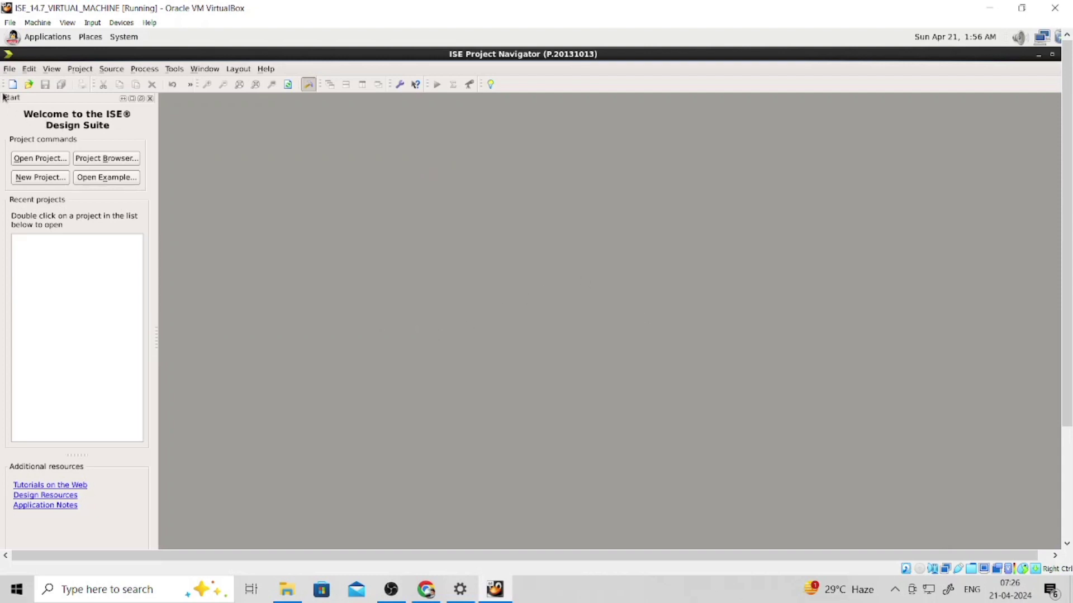
pyautogui.click(10, 70)
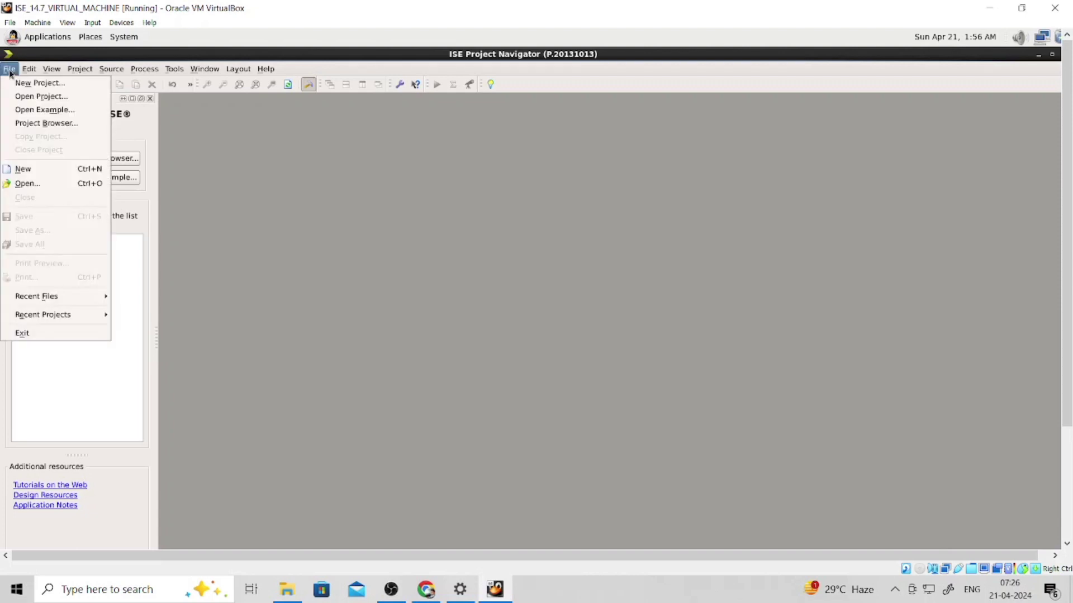
# - Name the new project DEMO with HDL top-level source and proceed to settings
pyautogui.click(37, 84)
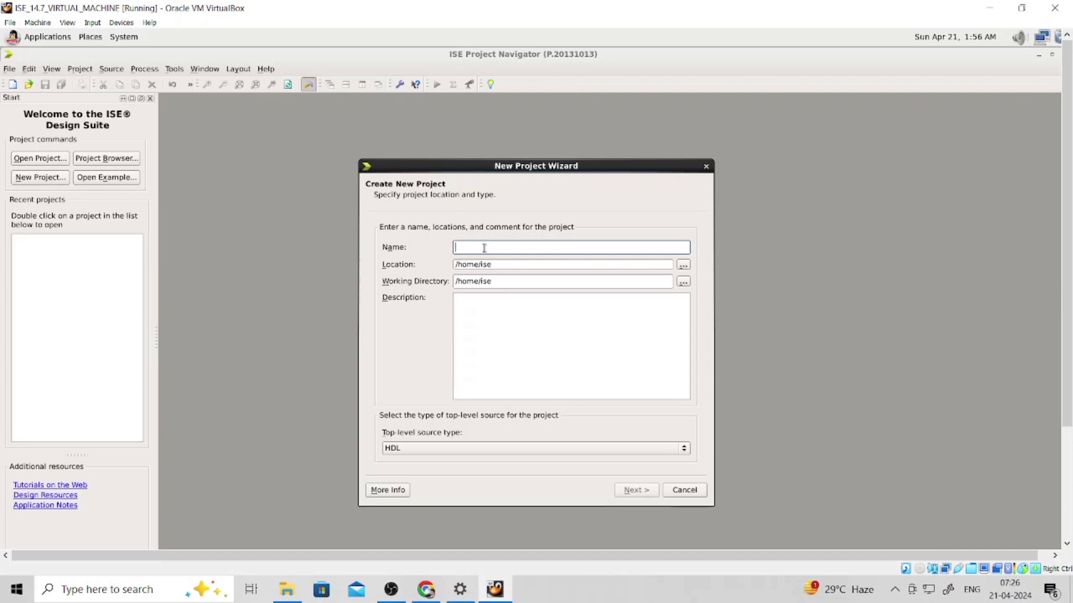
pyautogui.write('DWMO')
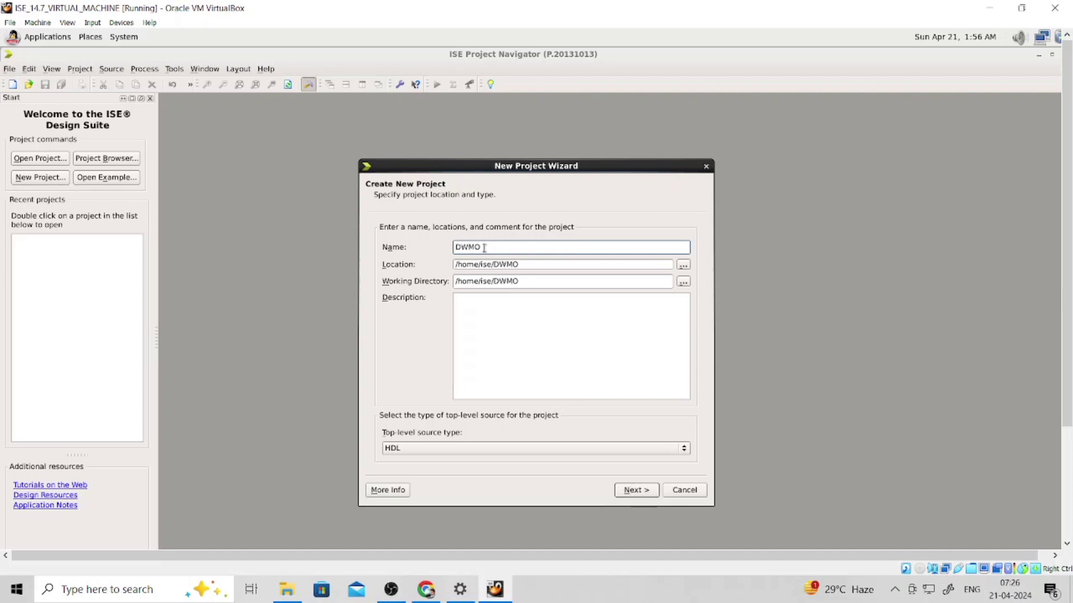
pyautogui.press('BackSpace')
pyautogui.press('BackSpace')
pyautogui.press('BackSpace')
pyautogui.press('BackSpace')
pyautogui.write('DEMO')
pyautogui.click(428, 447)
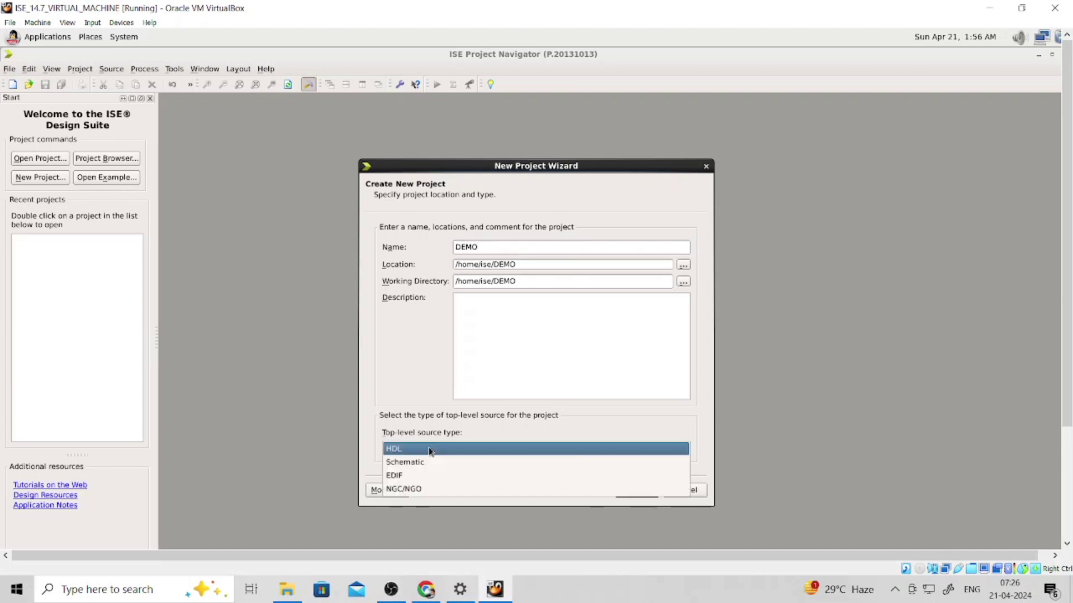
pyautogui.click(428, 447)
pyautogui.click(428, 447)
pyautogui.click(438, 450)
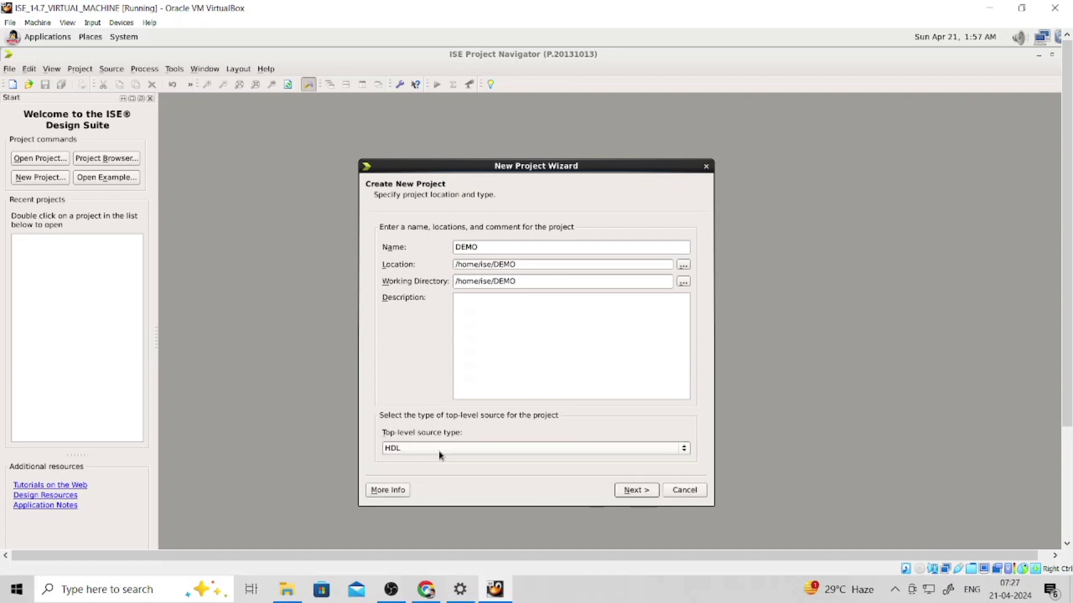
pyautogui.click(639, 492)
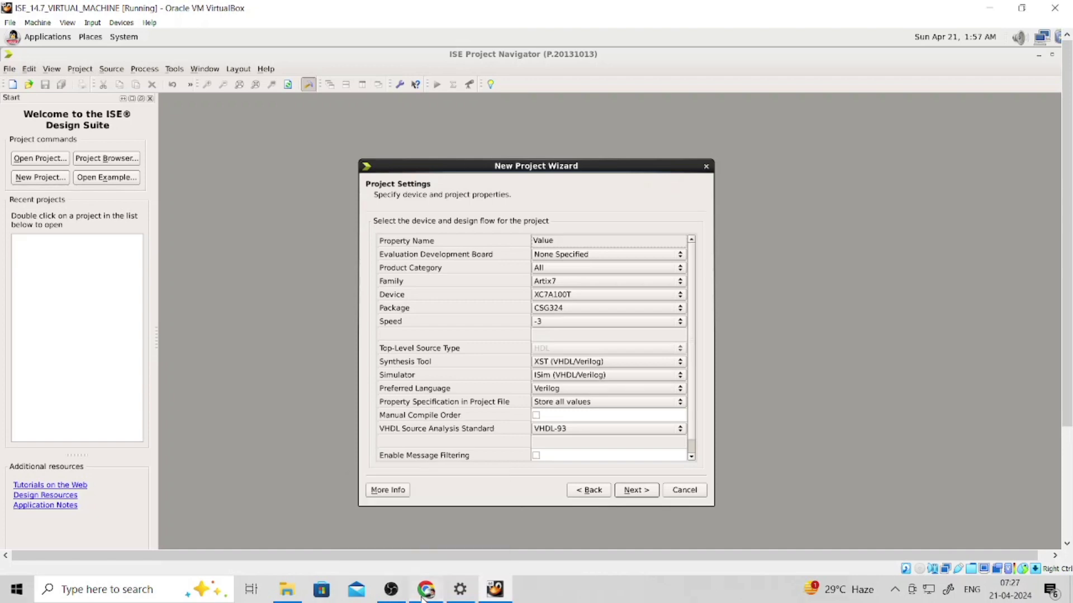
# - Google 'XILINX BOARD' in a new Chrome tab and open AMD's Evaluation Boards result
pyautogui.click(425, 590)
pyautogui.click(929, 14)
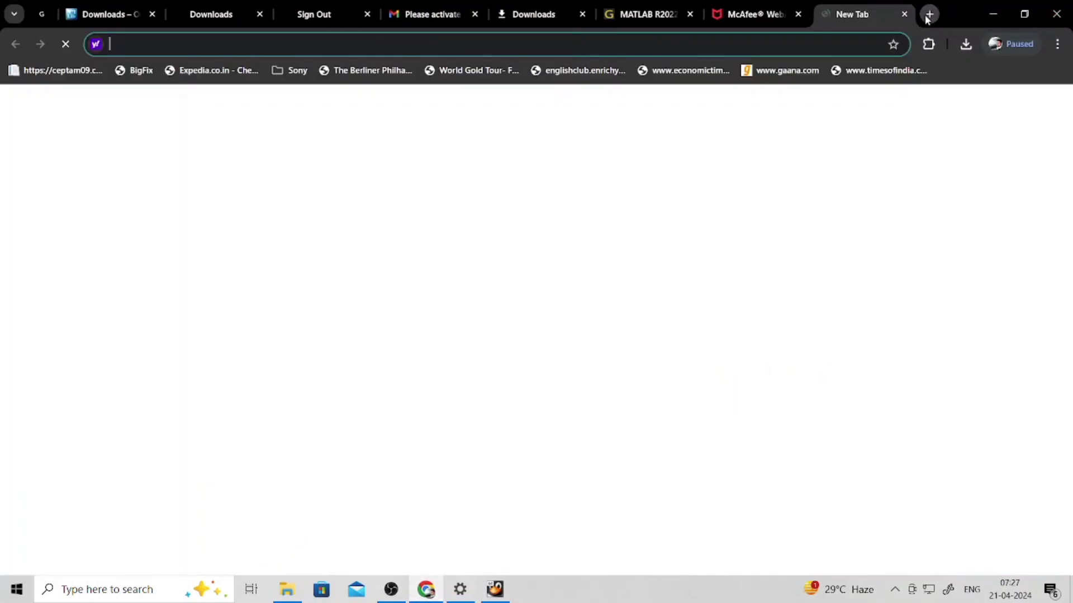
pyautogui.click(478, 276)
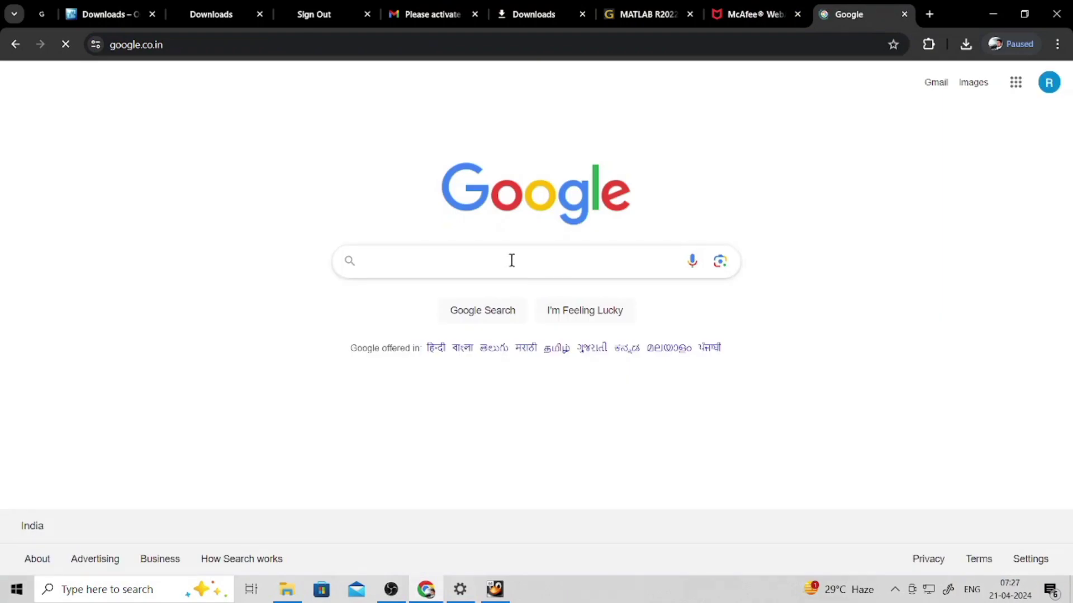
pyautogui.click(510, 259)
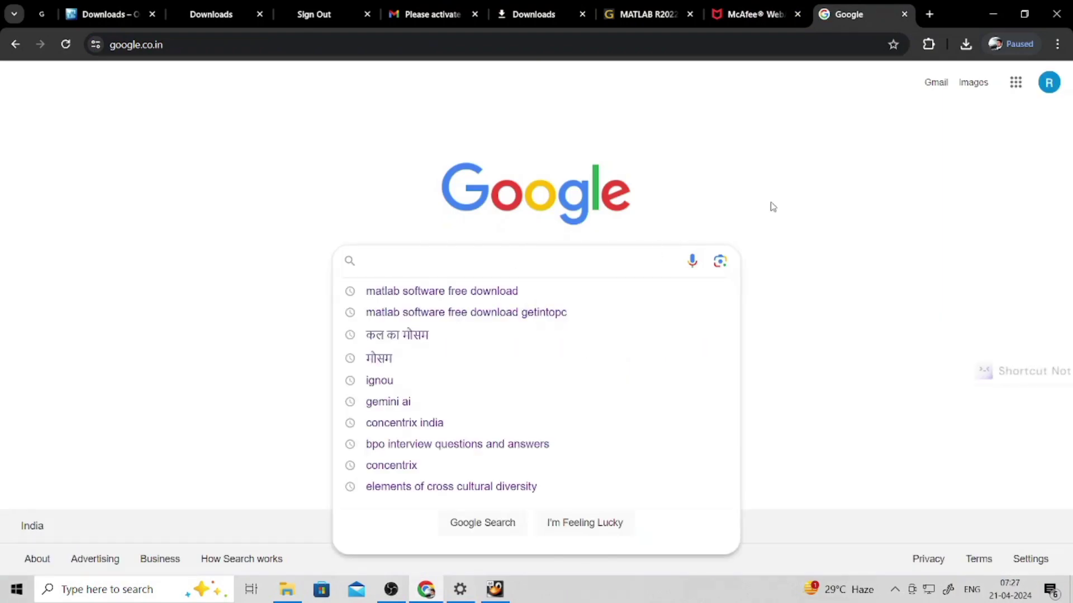
pyautogui.write('XILINX ')
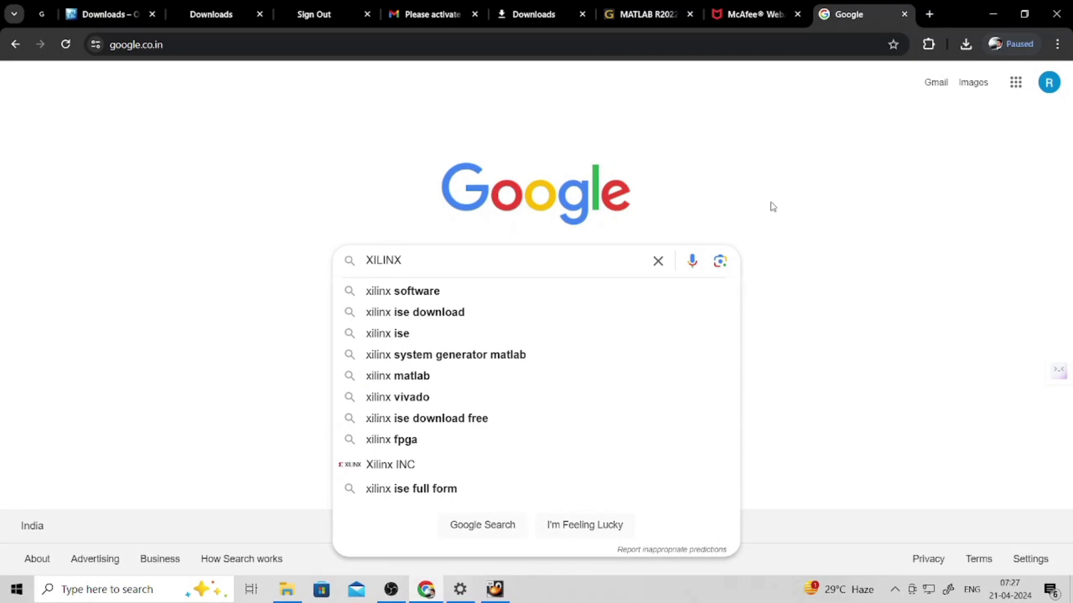
pyautogui.write('BOAR')
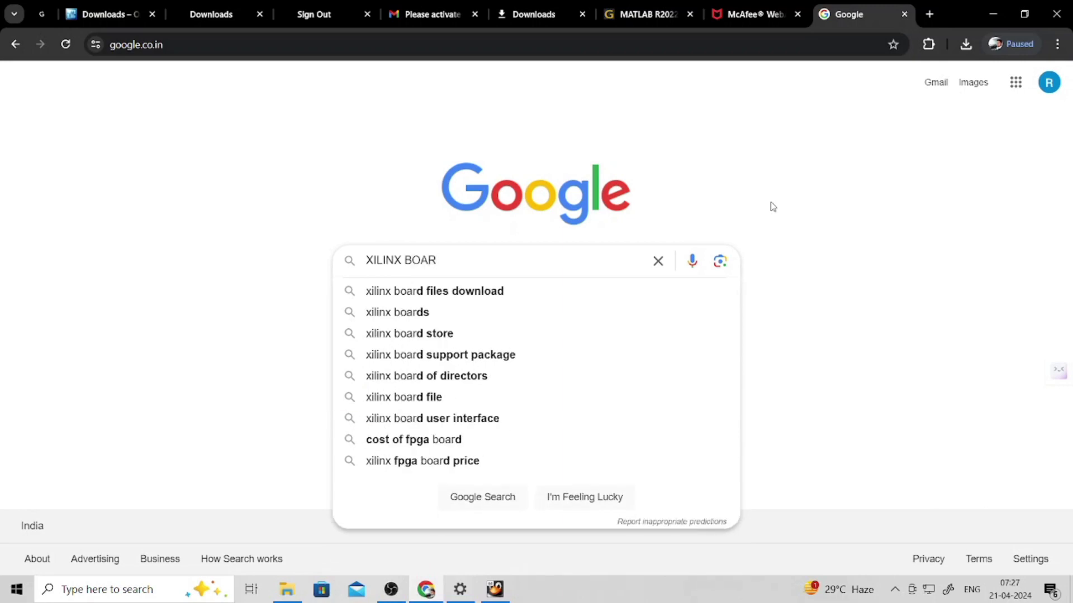
pyautogui.write('D')
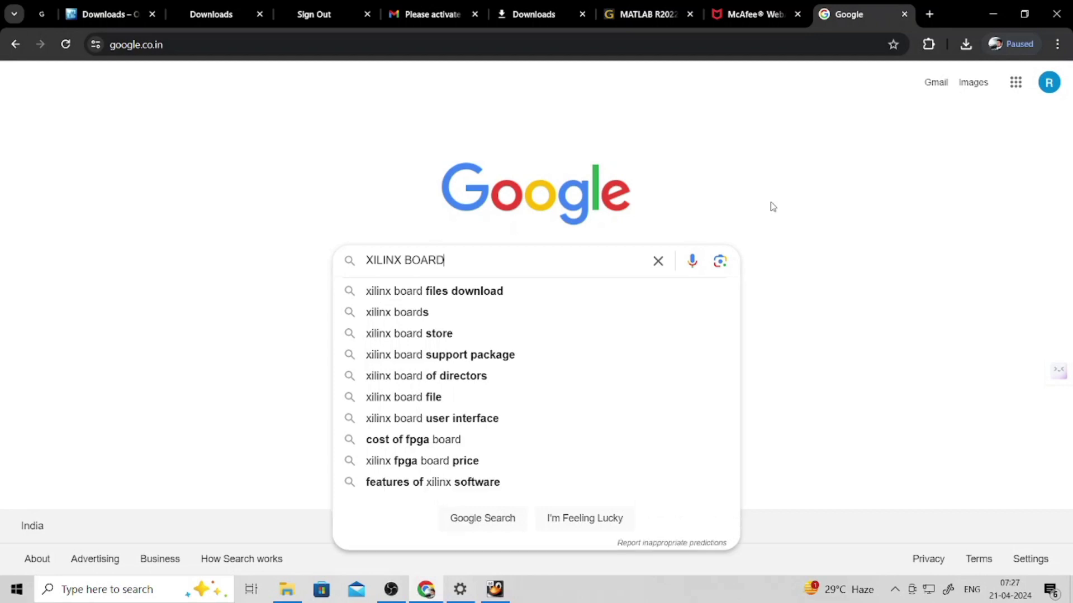
pyautogui.press('Return')
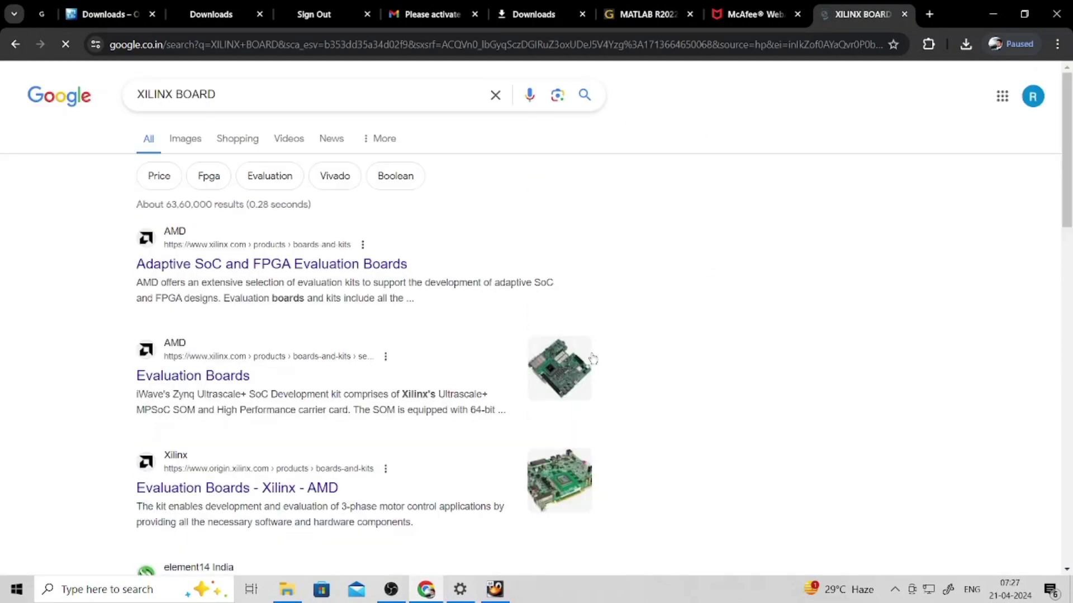
pyautogui.click(223, 375)
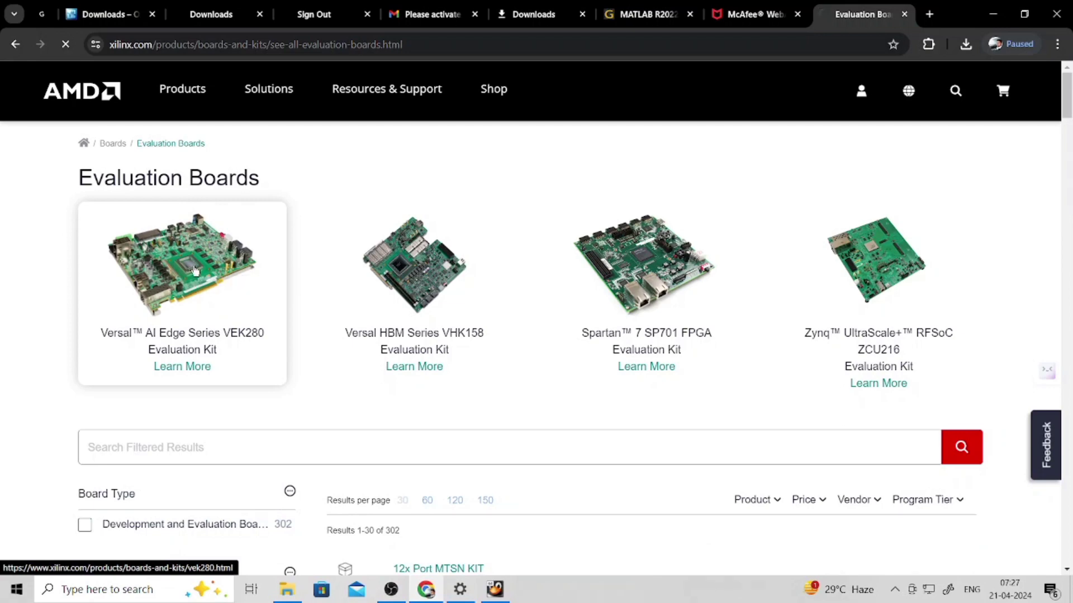
# - Open the VEK280 kit page, enlarge its second board photo, then return to VirtualBox
pyautogui.click(195, 271)
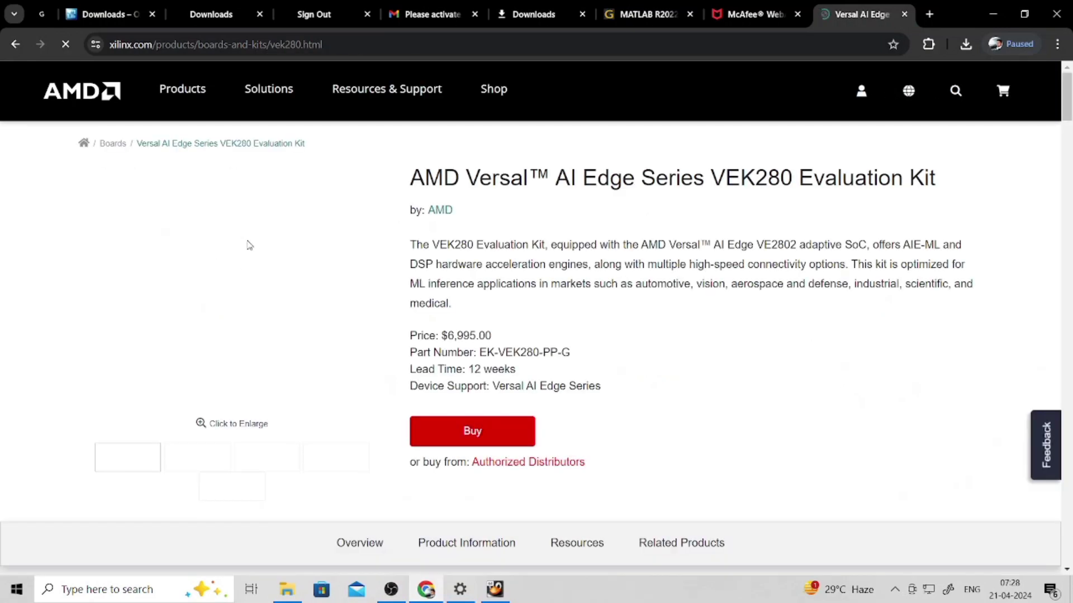
pyautogui.click(226, 425)
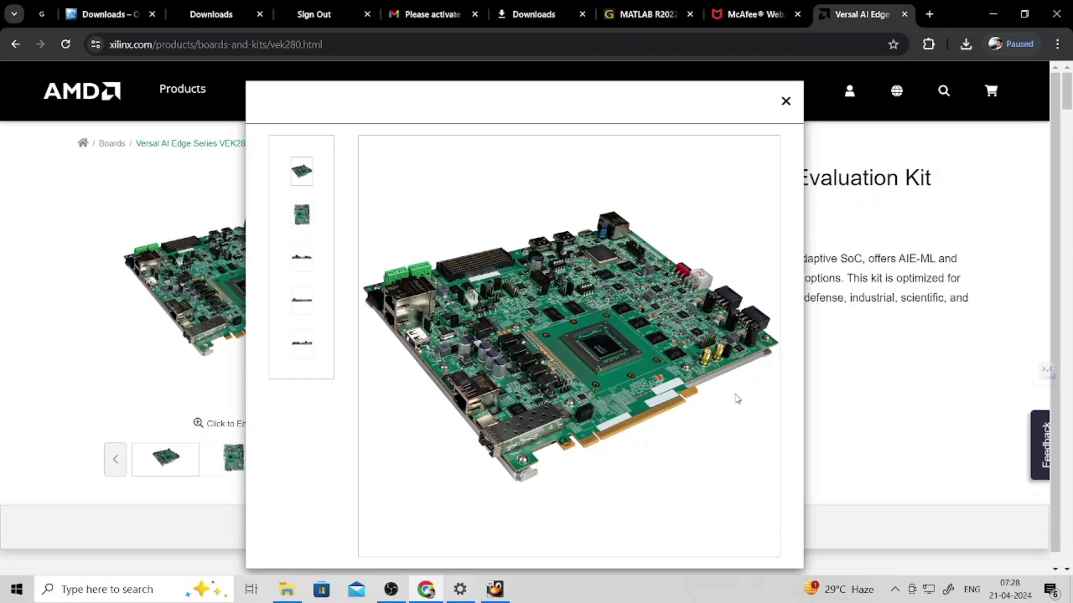
pyautogui.click(300, 223)
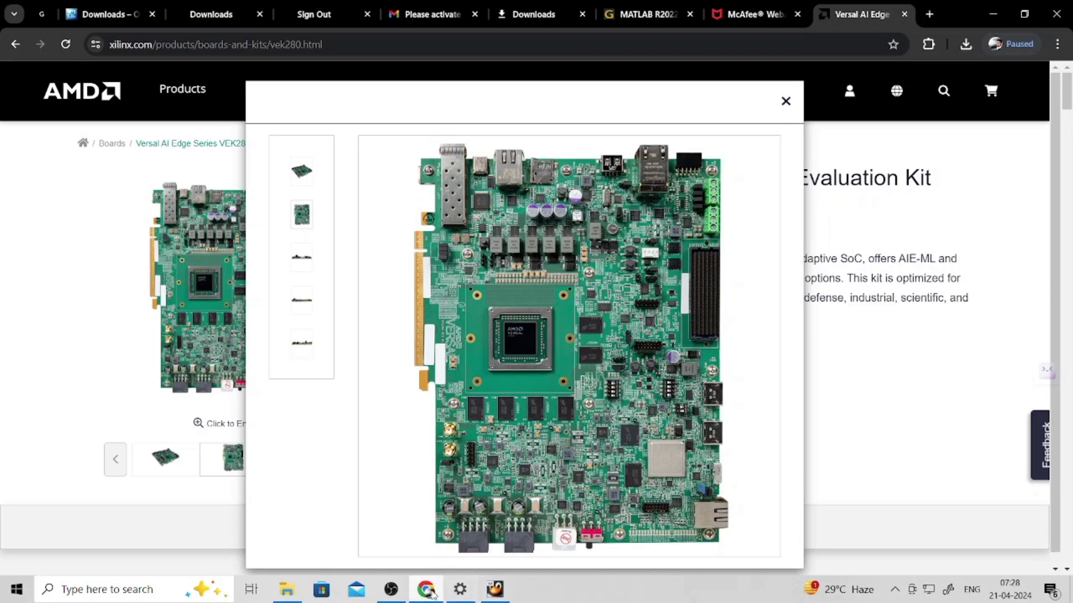
pyautogui.click(493, 590)
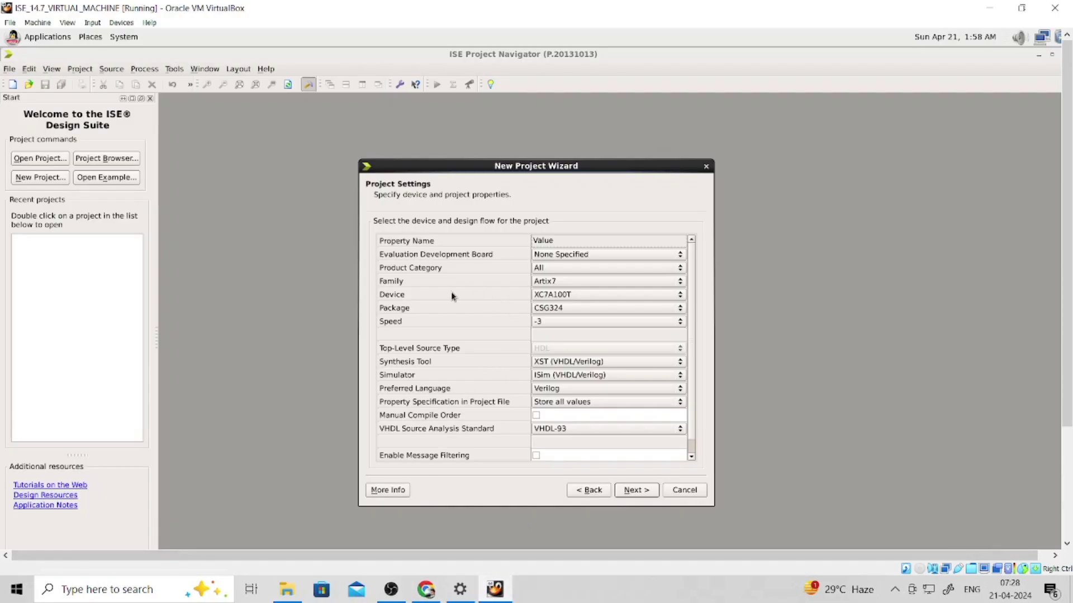
# - Set the project device to Spartan3 XC3S400 with speed grade -4, then return to Chrome
pyautogui.click(547, 282)
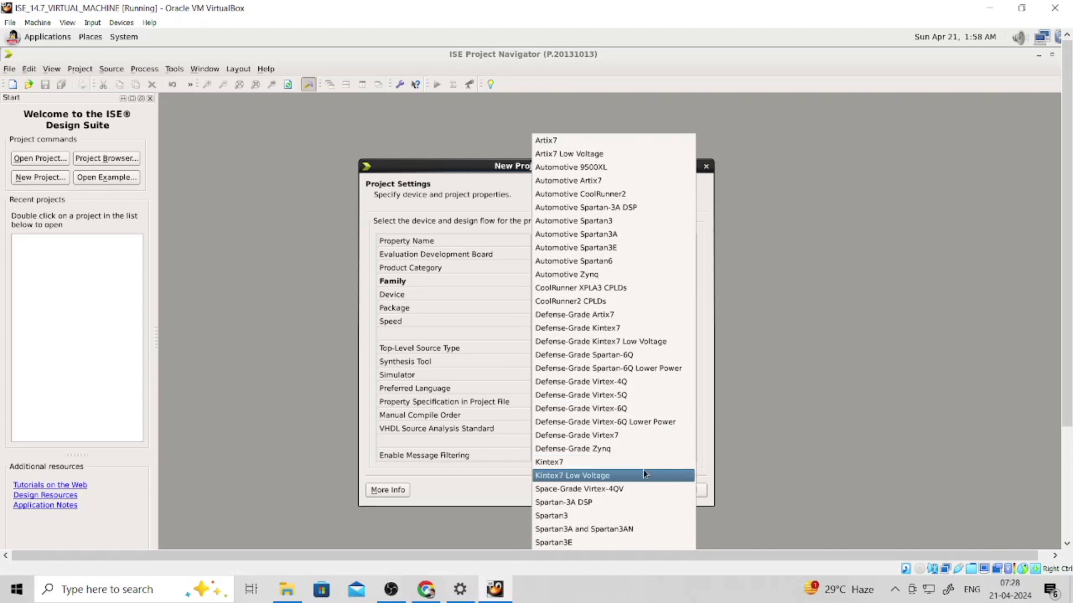
pyautogui.click(585, 517)
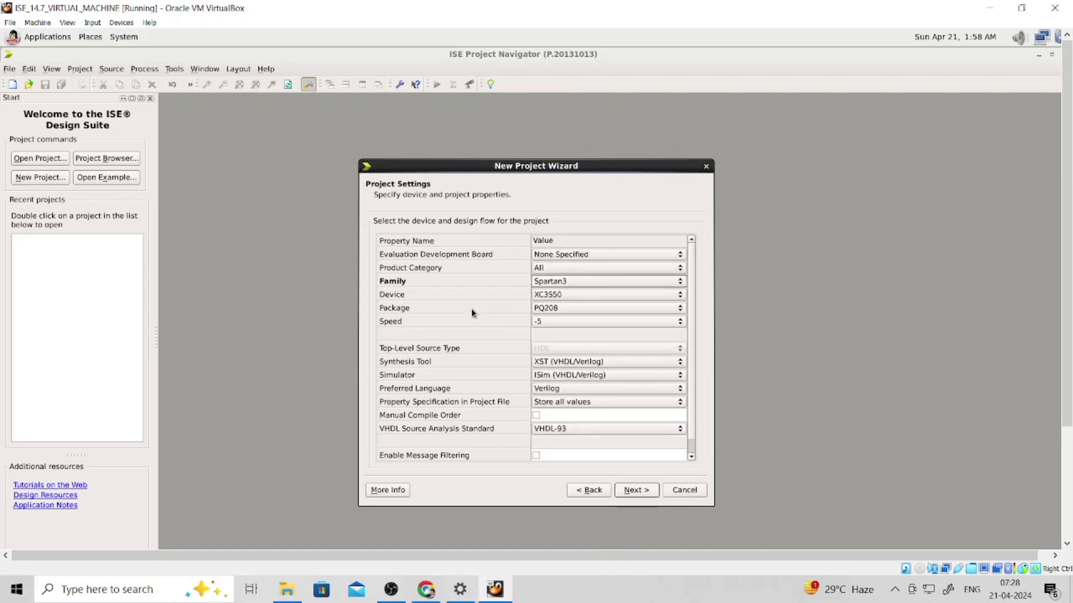
pyautogui.click(546, 296)
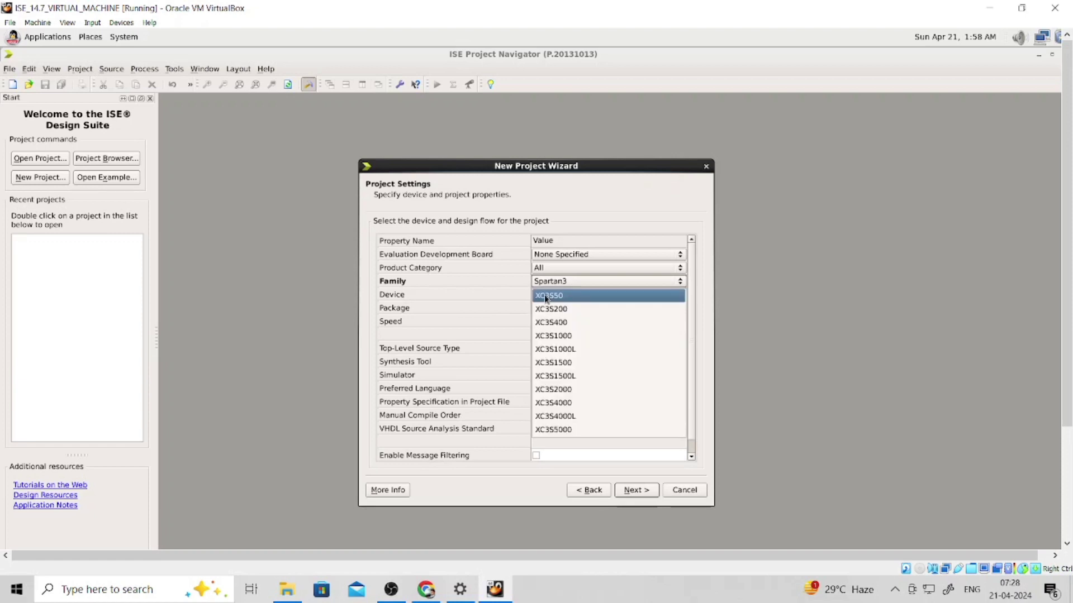
pyautogui.click(573, 323)
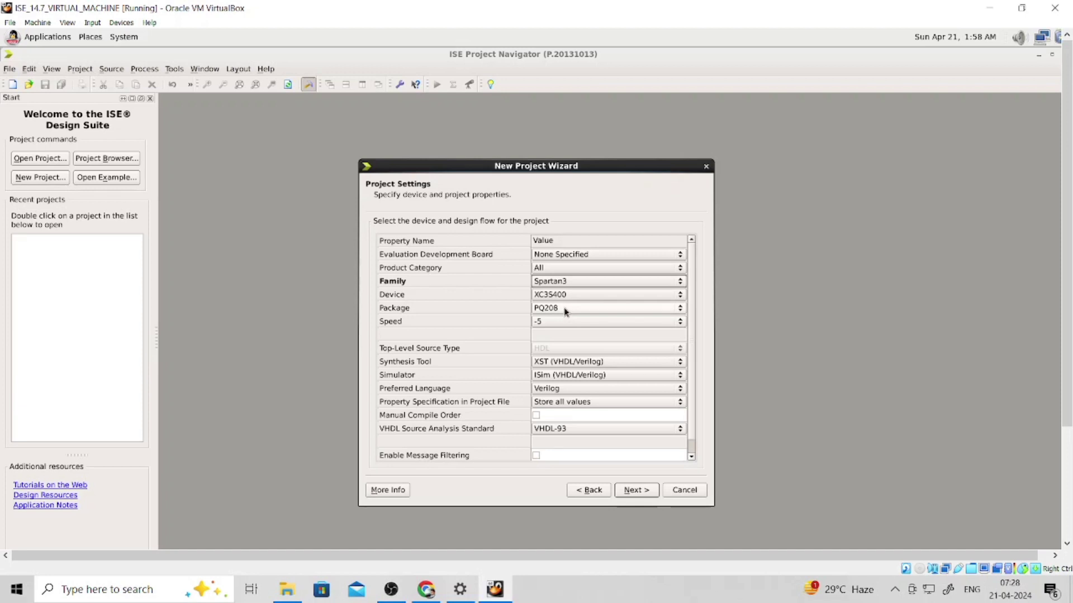
pyautogui.click(564, 323)
pyautogui.click(559, 333)
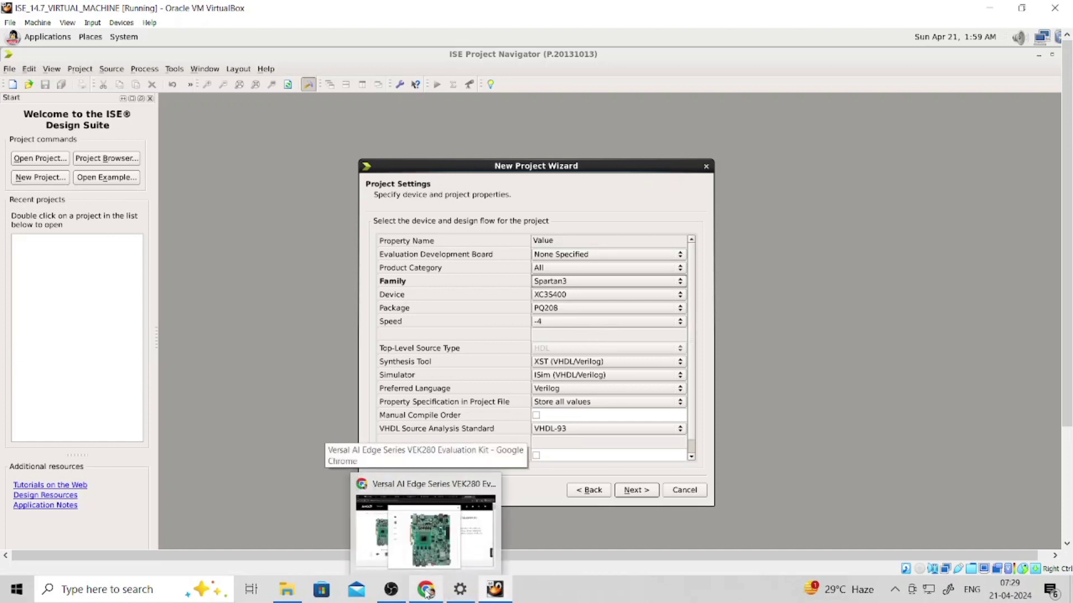
pyautogui.click(427, 592)
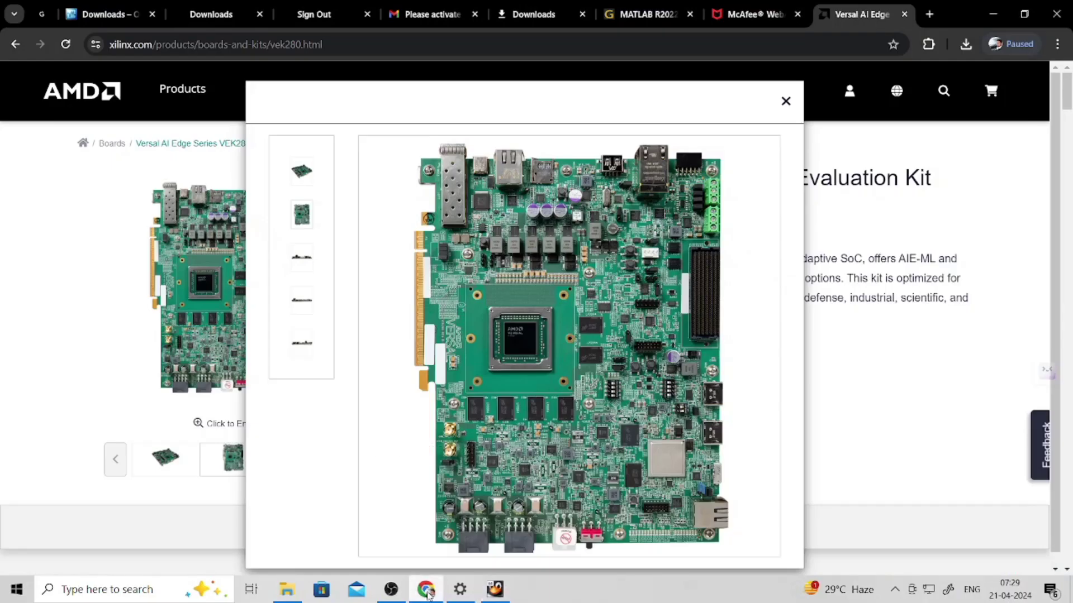
# - In a new Chrome tab, search Google for 'DATASHEET OF SPARTAN3'
pyautogui.click(937, 10)
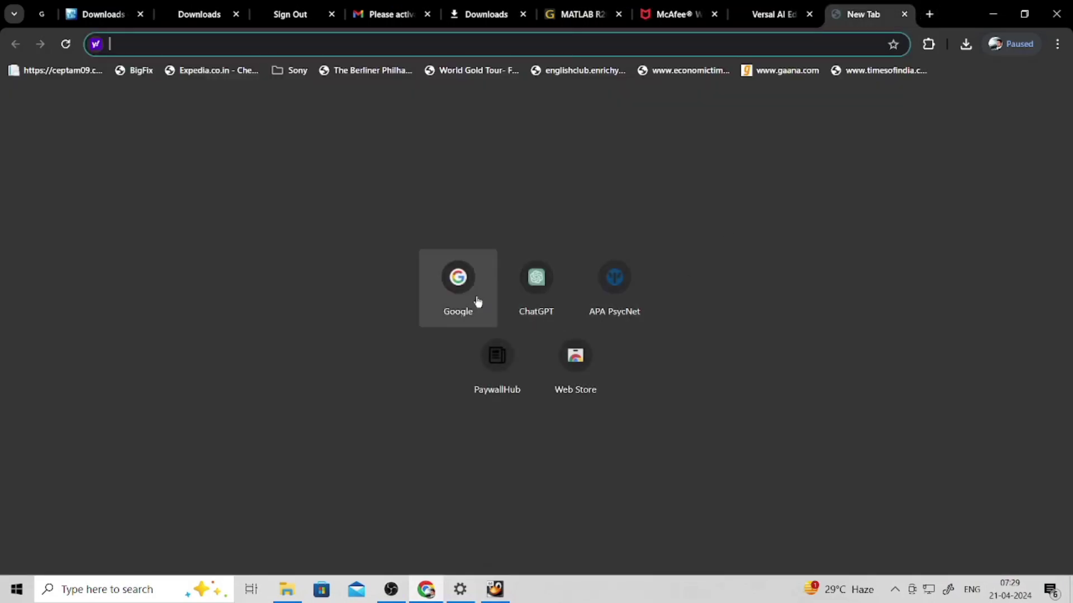
pyautogui.click(478, 302)
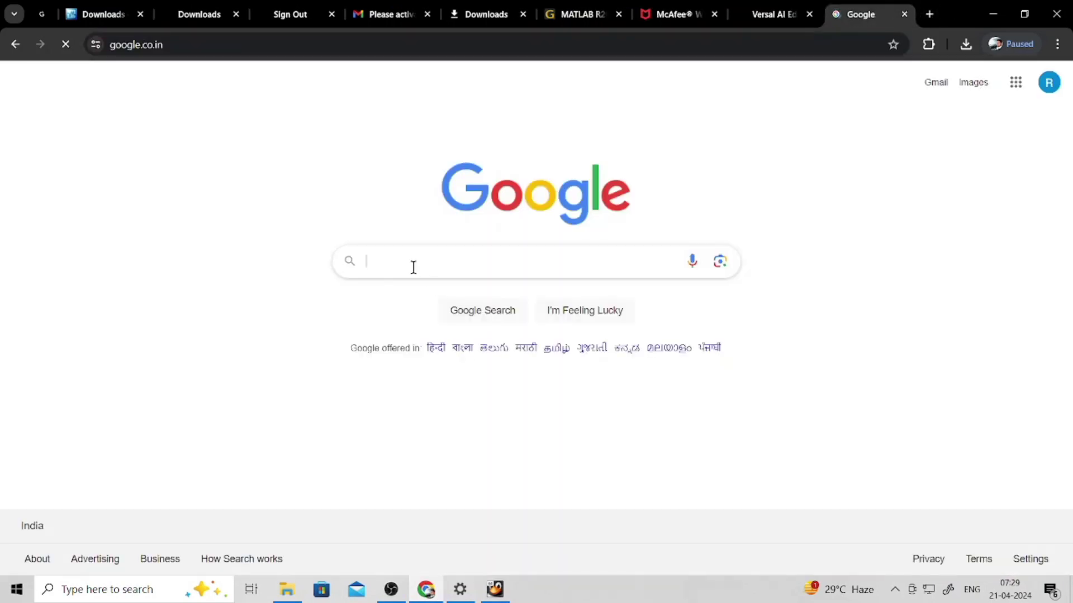
pyautogui.click(438, 256)
pyautogui.write('DAT')
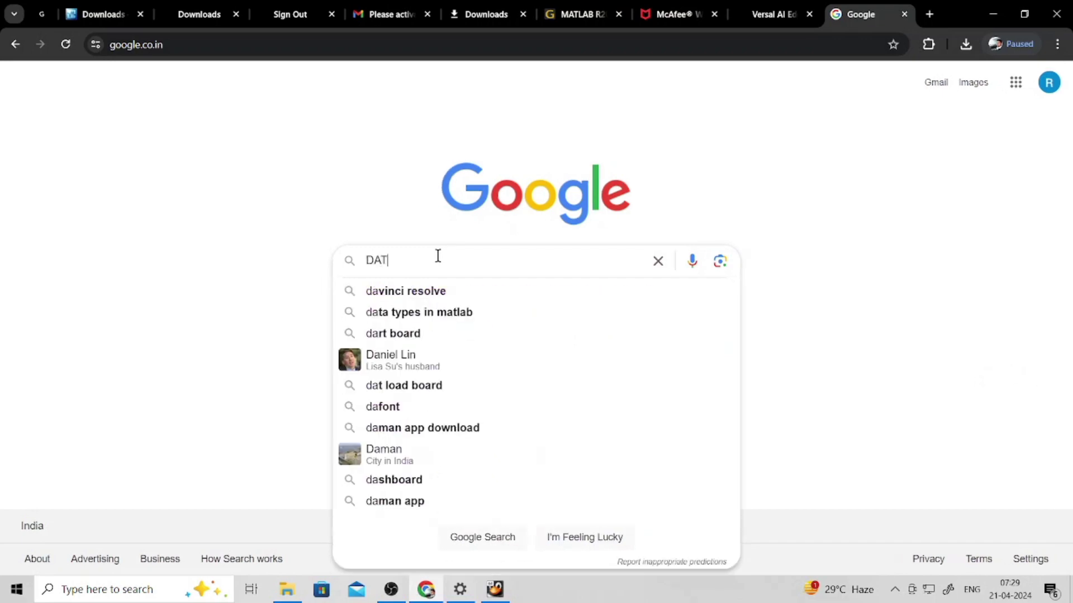
pyautogui.write('AS')
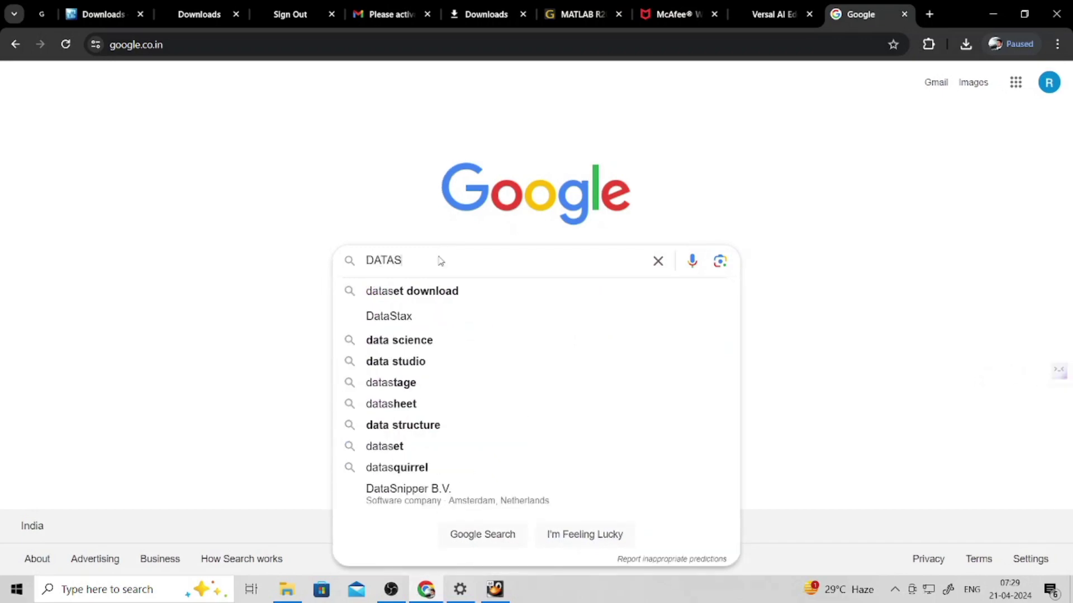
pyautogui.write('HEET')
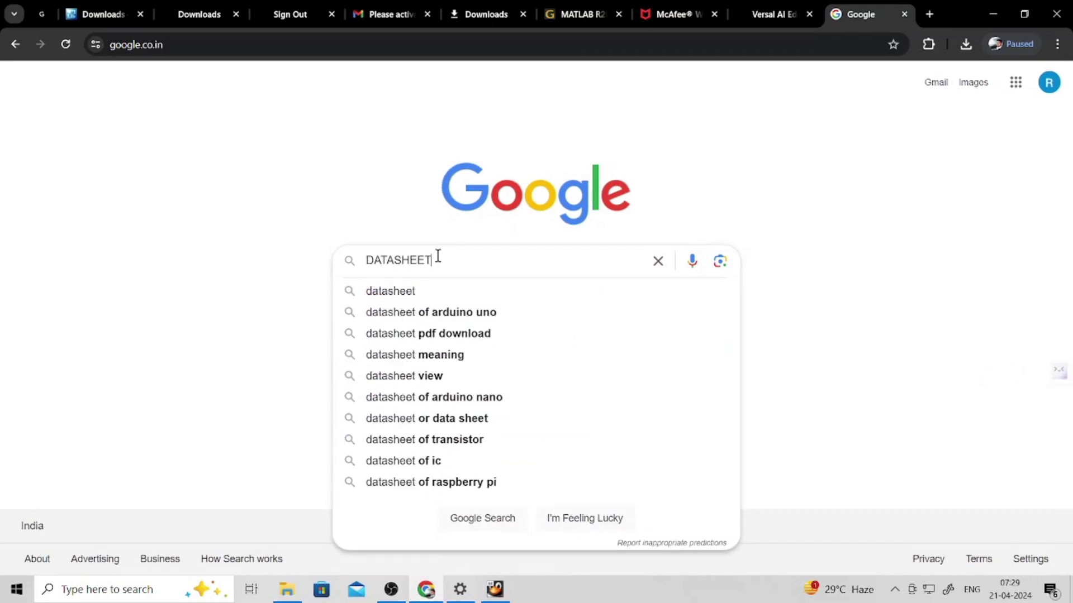
pyautogui.write(' OF ')
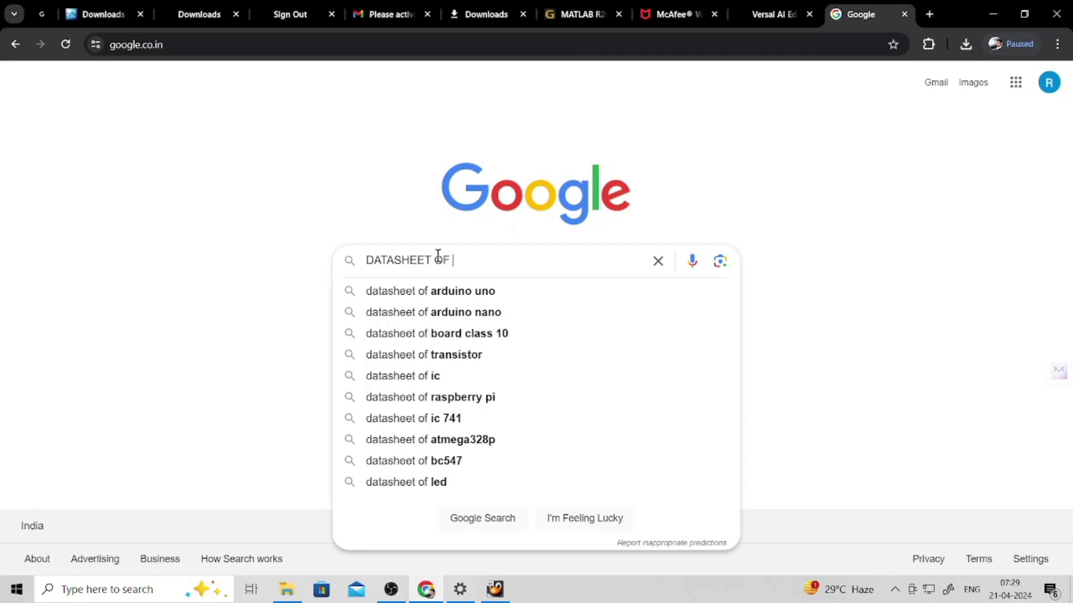
pyautogui.write('SPARTAN3')
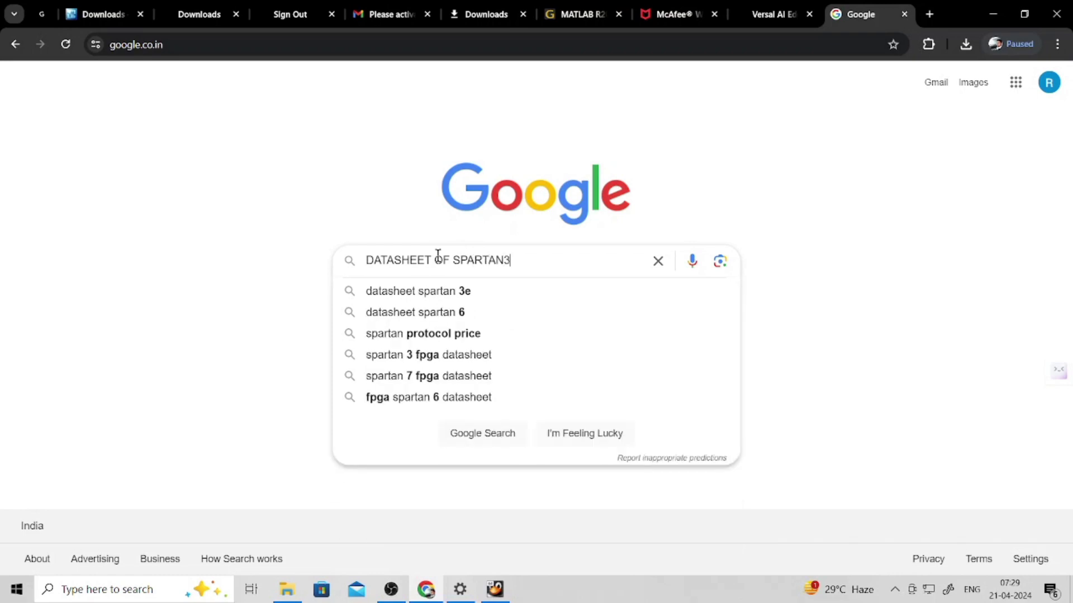
pyautogui.press('Return')
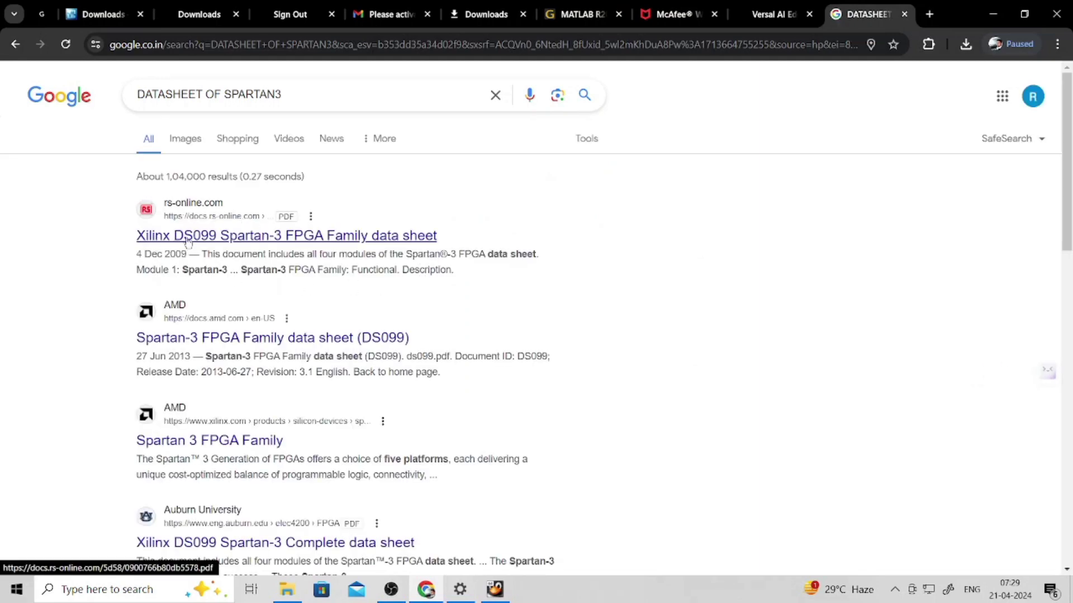
# - Open the Xilinx DS099 Spartan-3 data sheet PDF and scroll to page 7's XC3S400-4PQ208C marking example
pyautogui.click(336, 238)
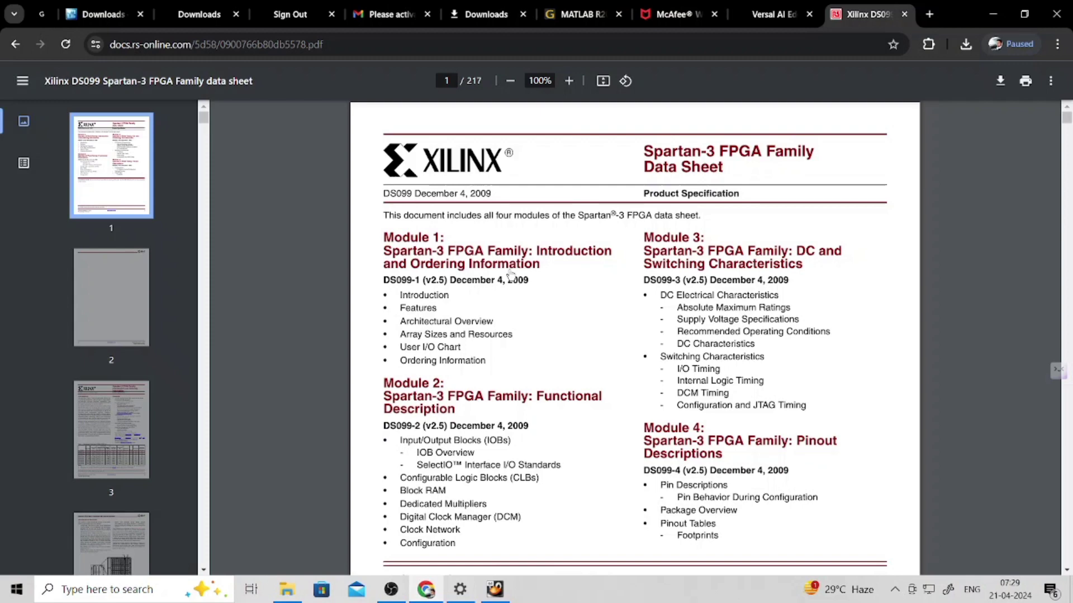
pyautogui.scroll(-8, 525, 273)
pyautogui.scroll(-20, 519, 269)
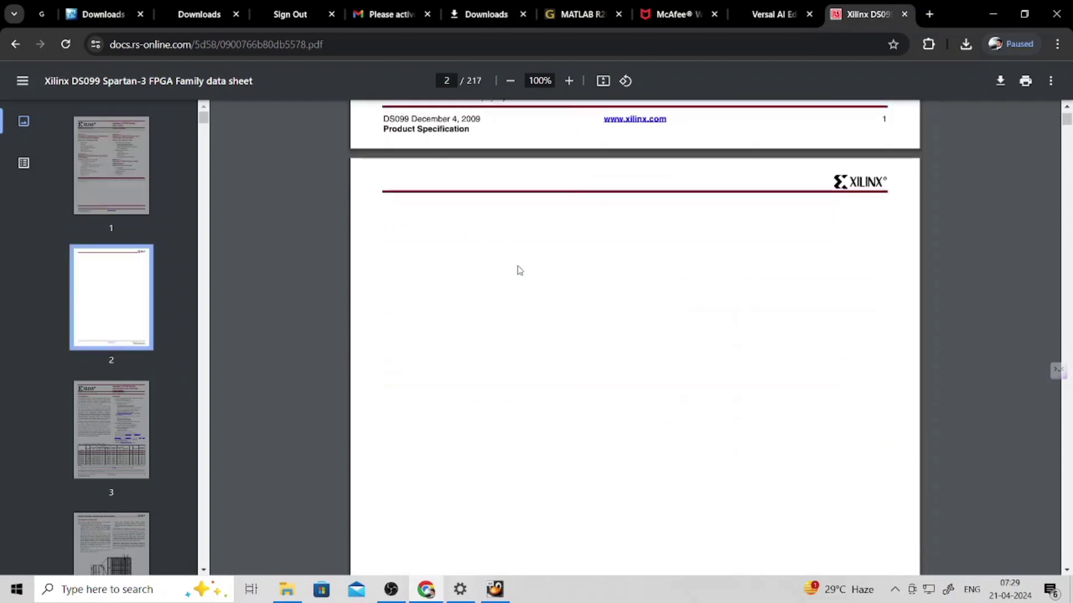
pyautogui.scroll(-14, 519, 270)
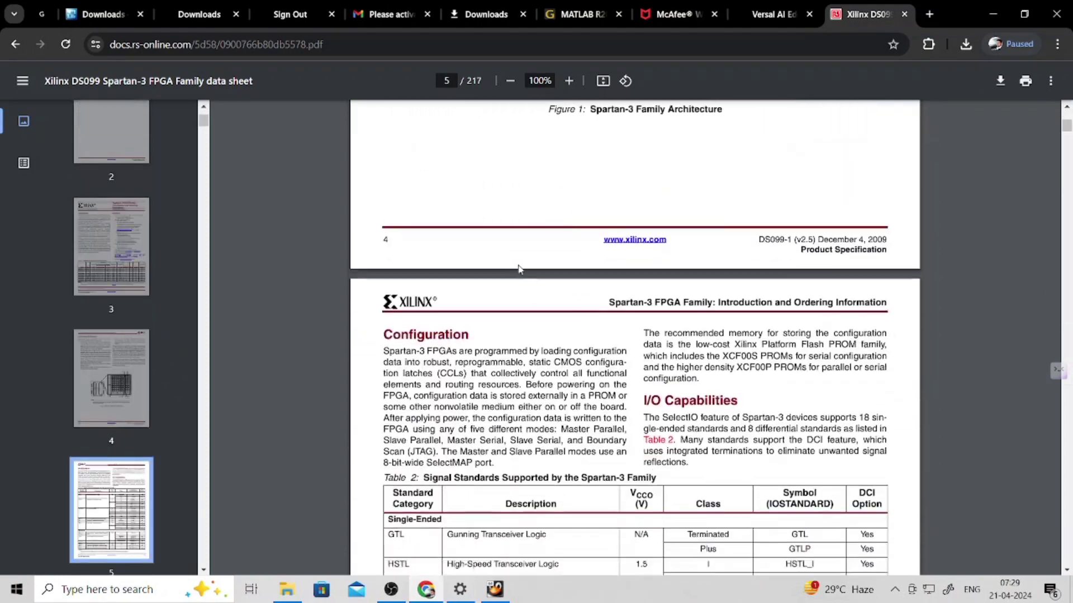
pyautogui.scroll(16, 521, 269)
pyautogui.scroll(-20, 521, 268)
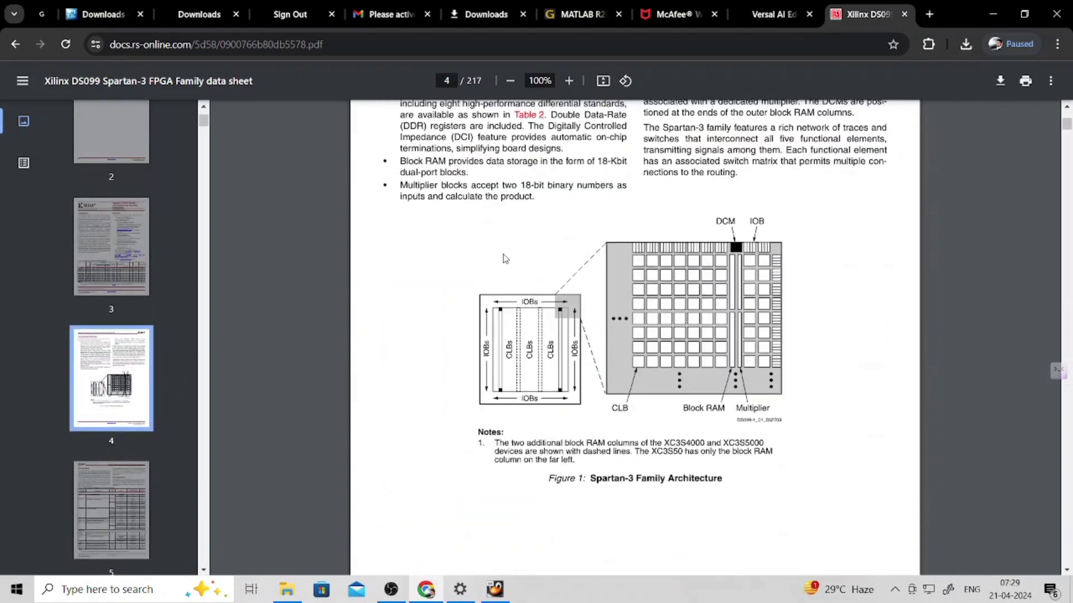
pyautogui.scroll(-12, 499, 242)
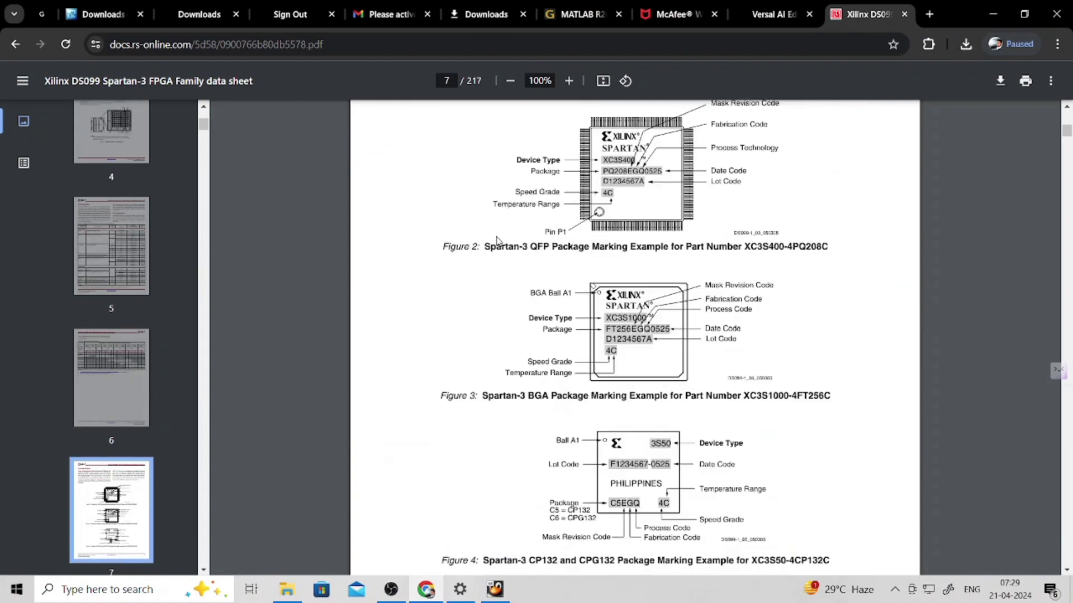
pyautogui.scroll(4, 559, 235)
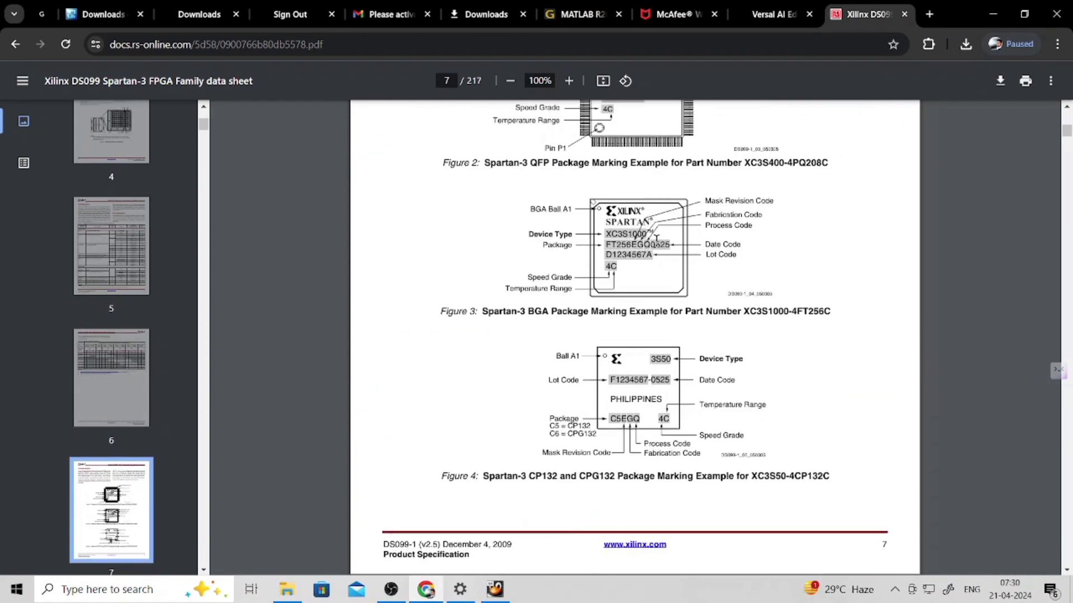
pyautogui.scroll(3, 657, 238)
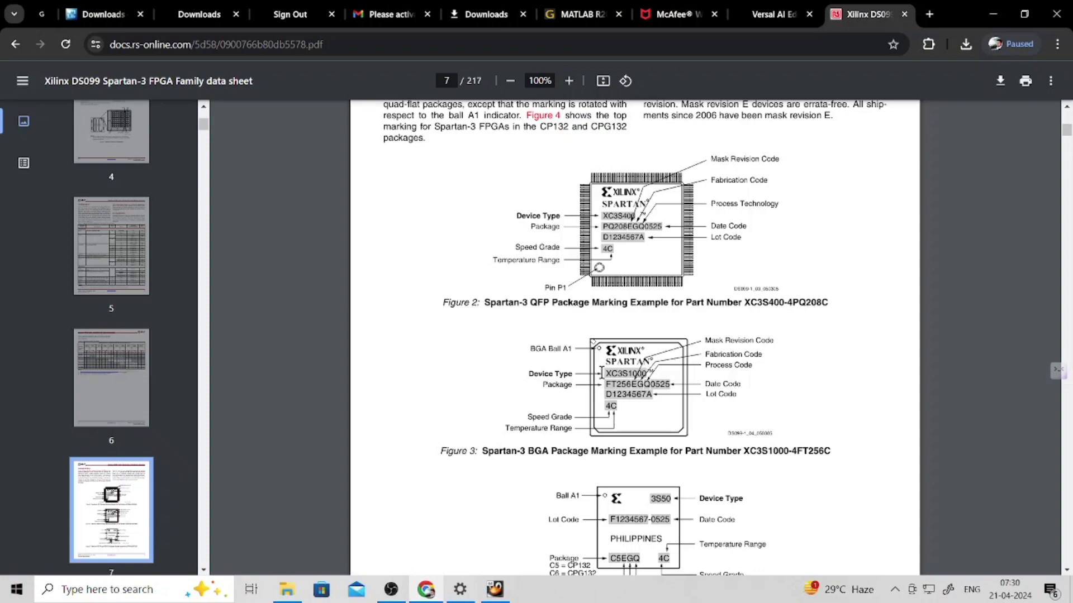
# - Scroll through the DS099 datasheet to the Table 99 FG456 pinout listings on page 158
pyautogui.scroll(-20, 601, 373)
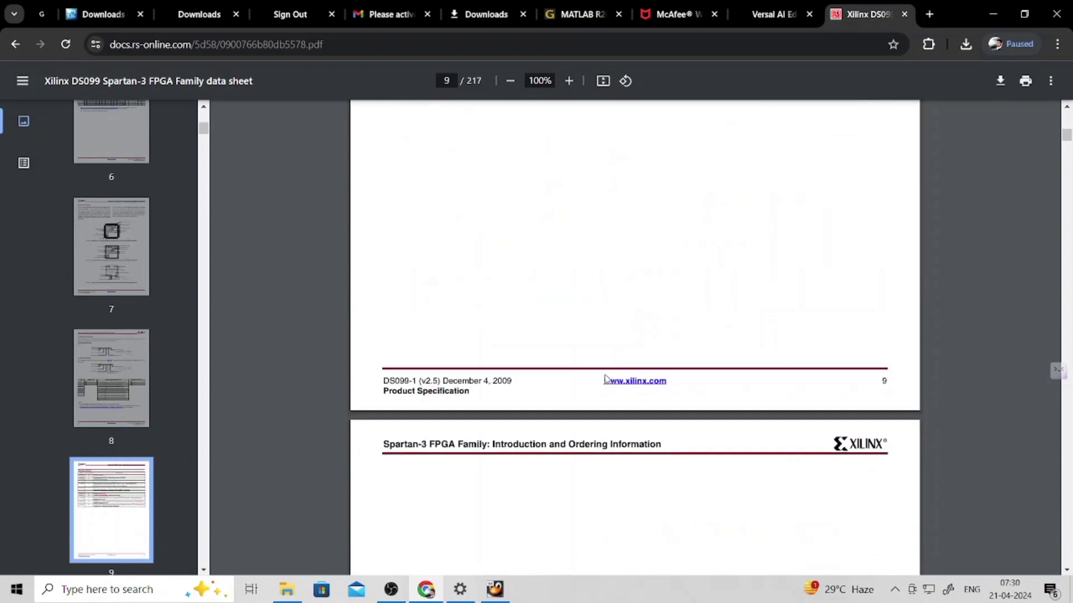
pyautogui.scroll(-20, 605, 379)
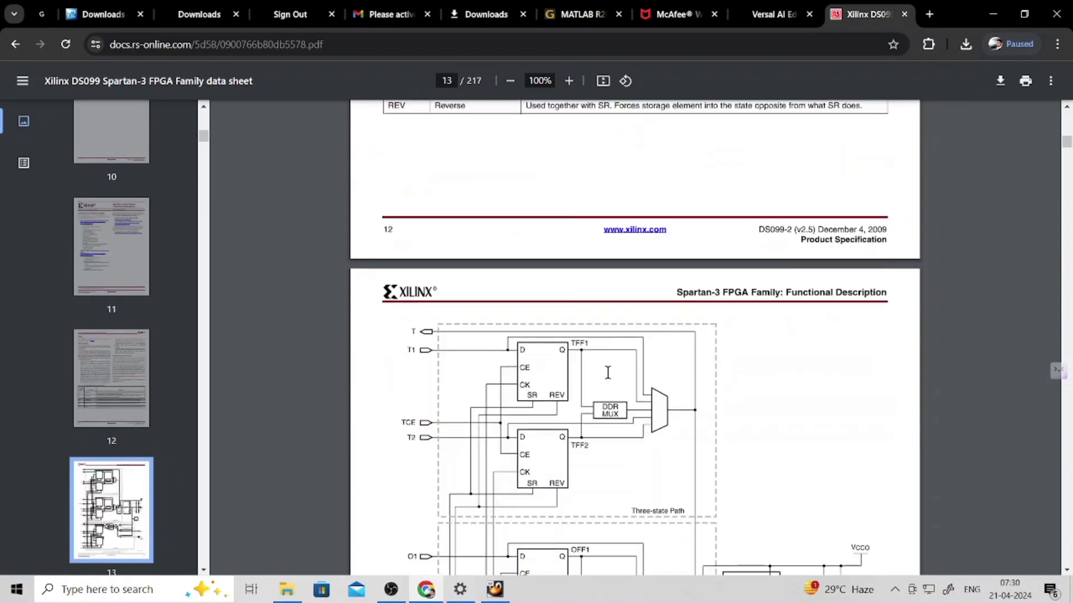
pyautogui.scroll(-20, 608, 373)
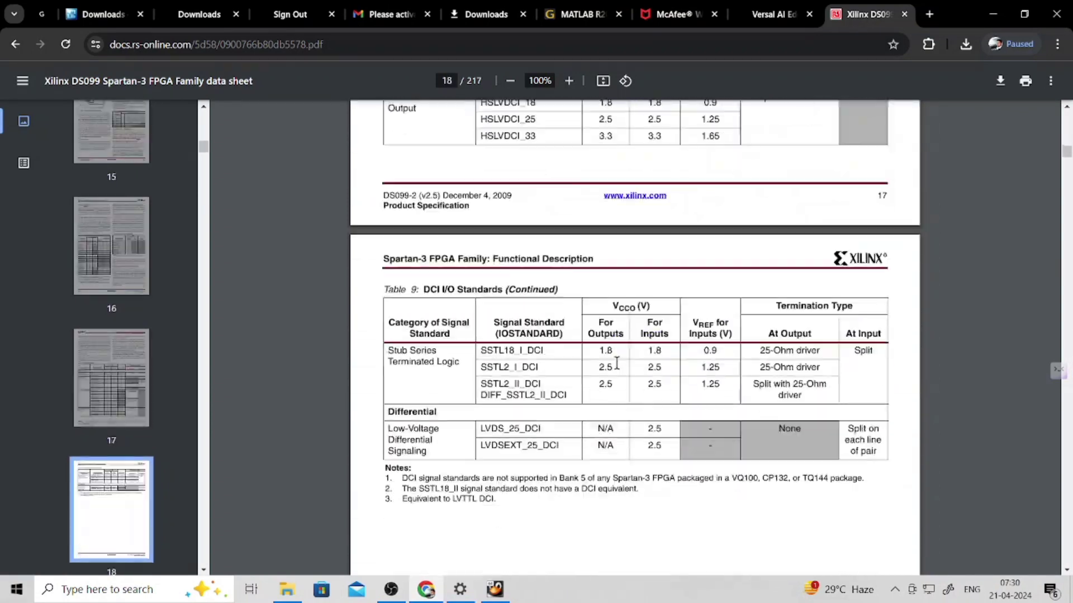
pyautogui.scroll(-20, 617, 364)
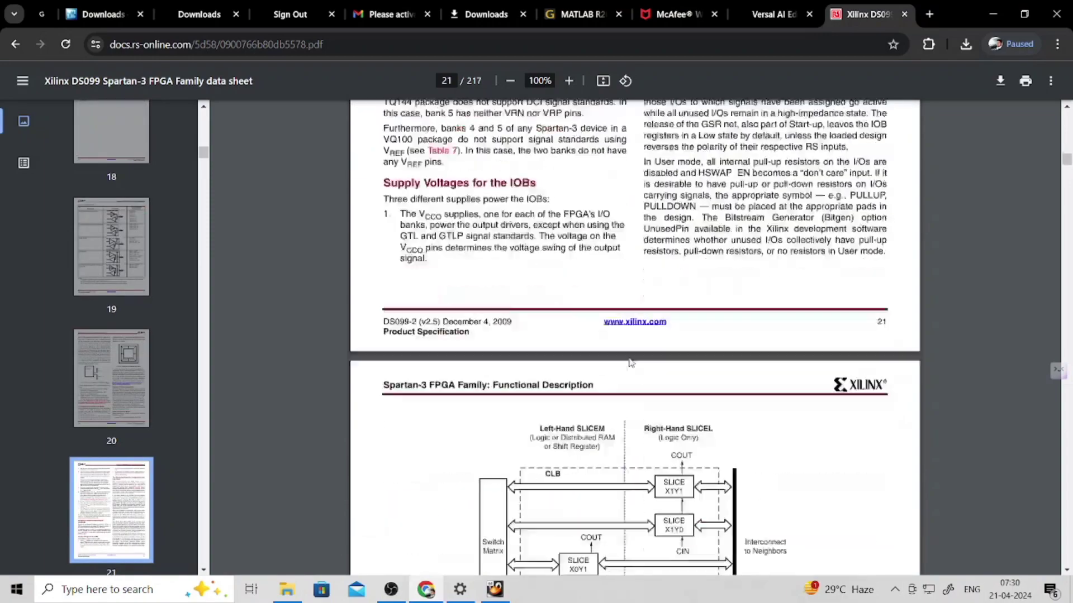
pyautogui.scroll(-20, 631, 363)
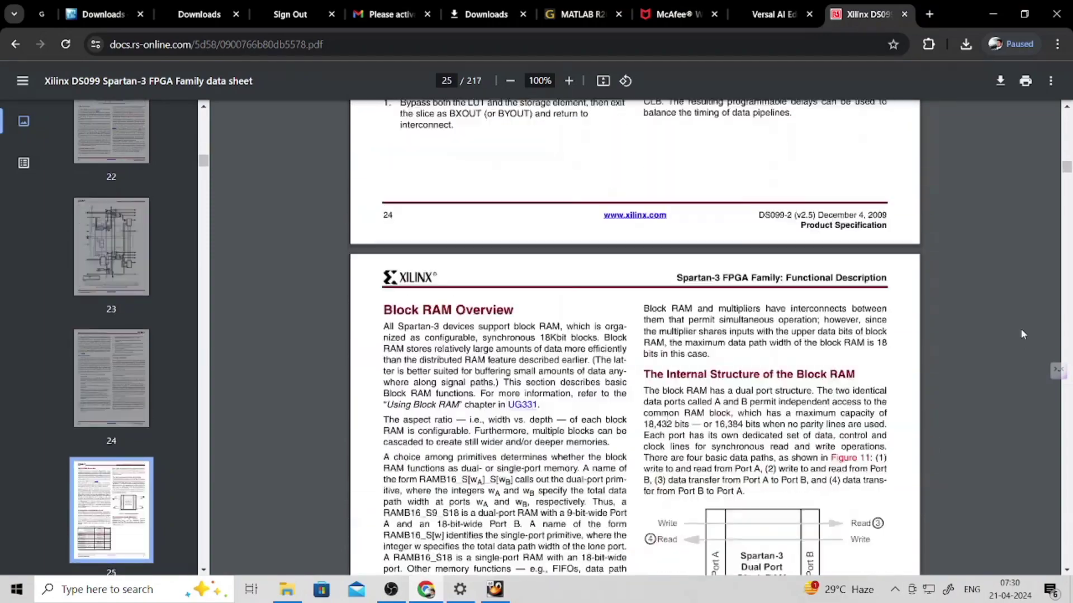
pyautogui.scroll(-5, 1021, 334)
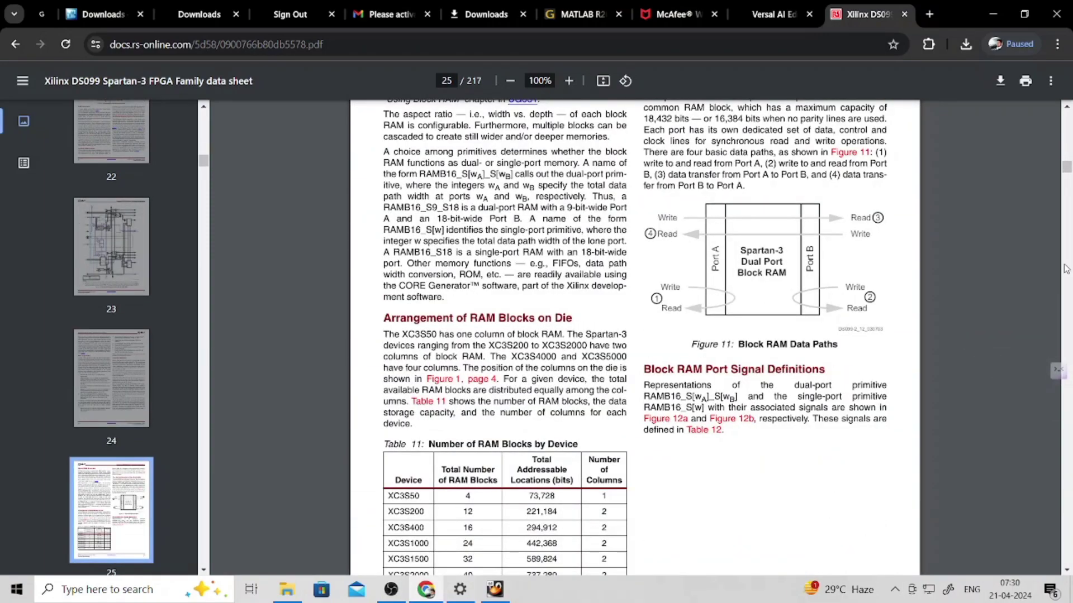
pyautogui.scroll(-20, 1066, 268)
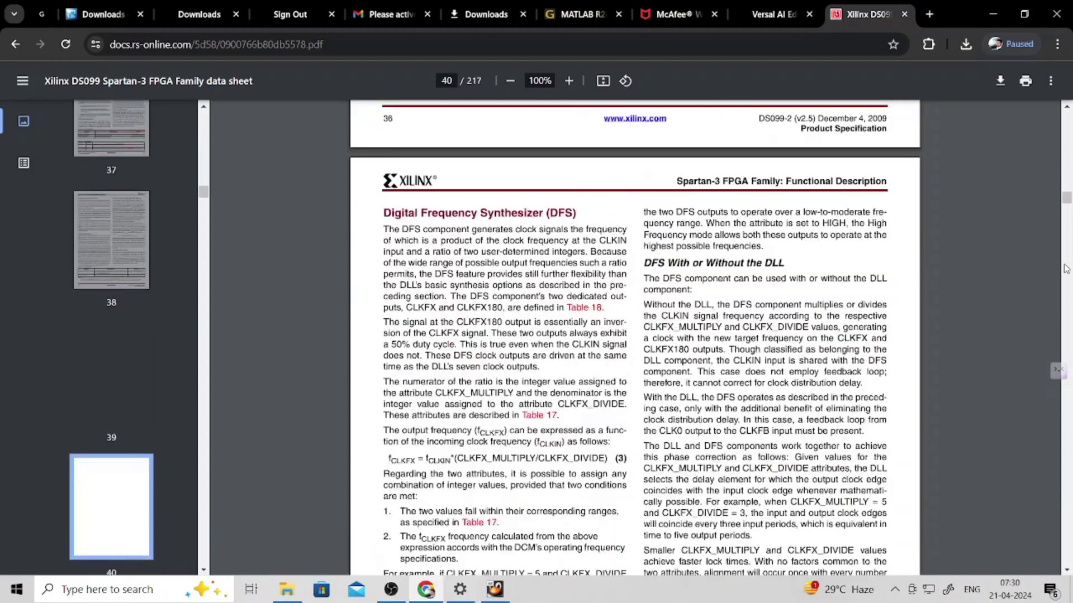
pyautogui.scroll(-20, 1066, 268)
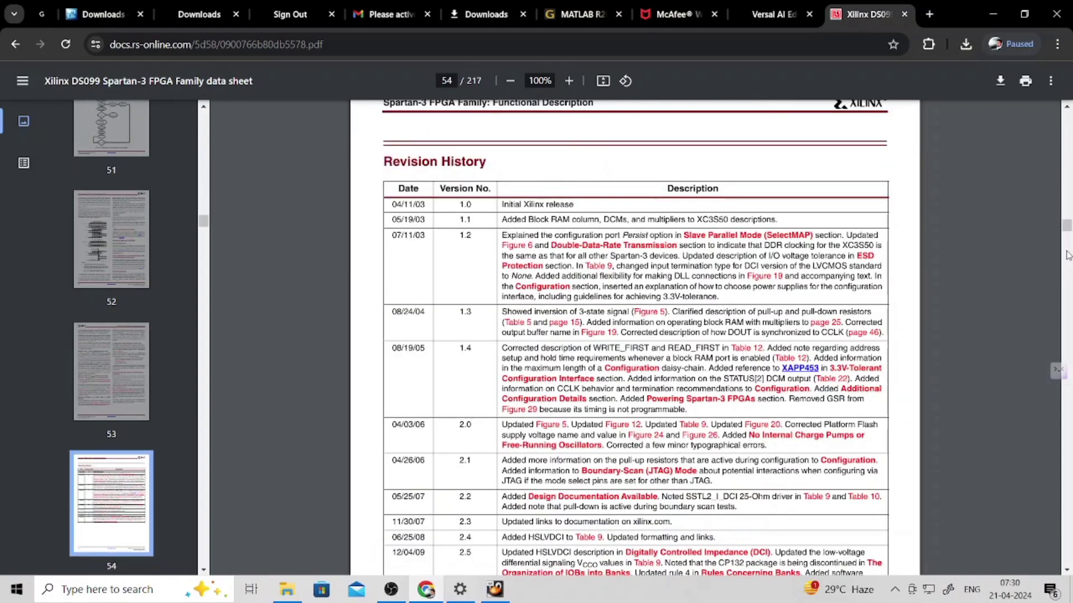
pyautogui.moveTo(1068, 227); pyautogui.dragTo(1066, 452)
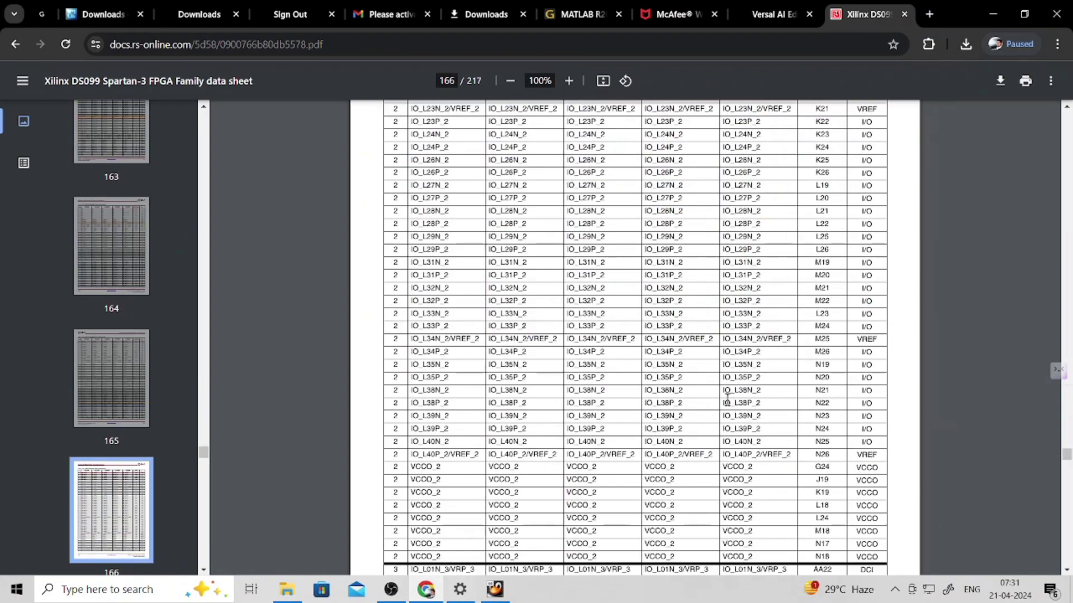
pyautogui.scroll(-10, 717, 402)
pyautogui.scroll(20, 715, 395)
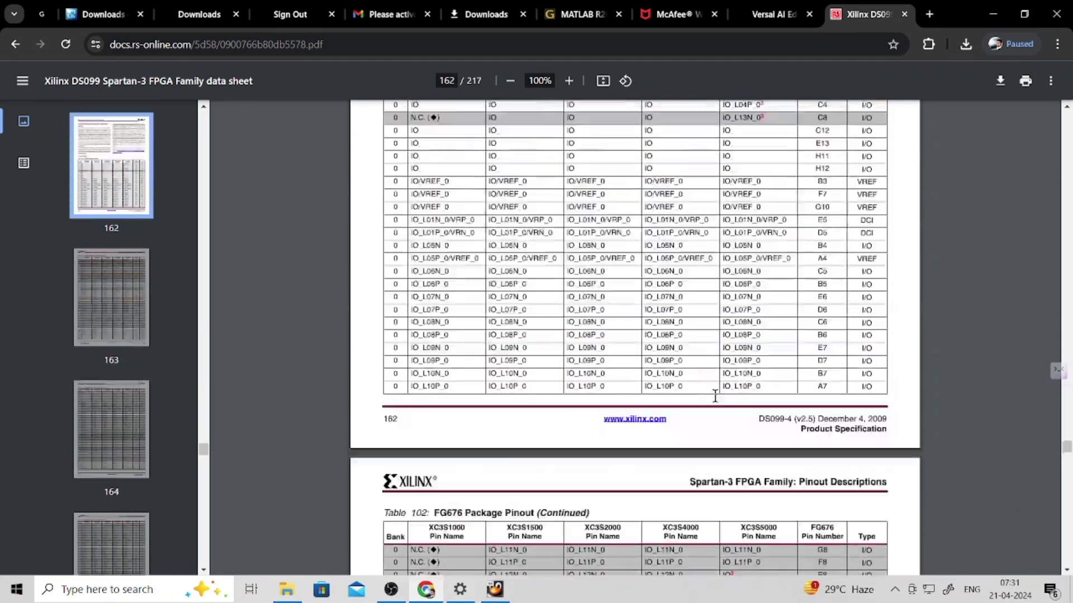
pyautogui.scroll(20, 715, 395)
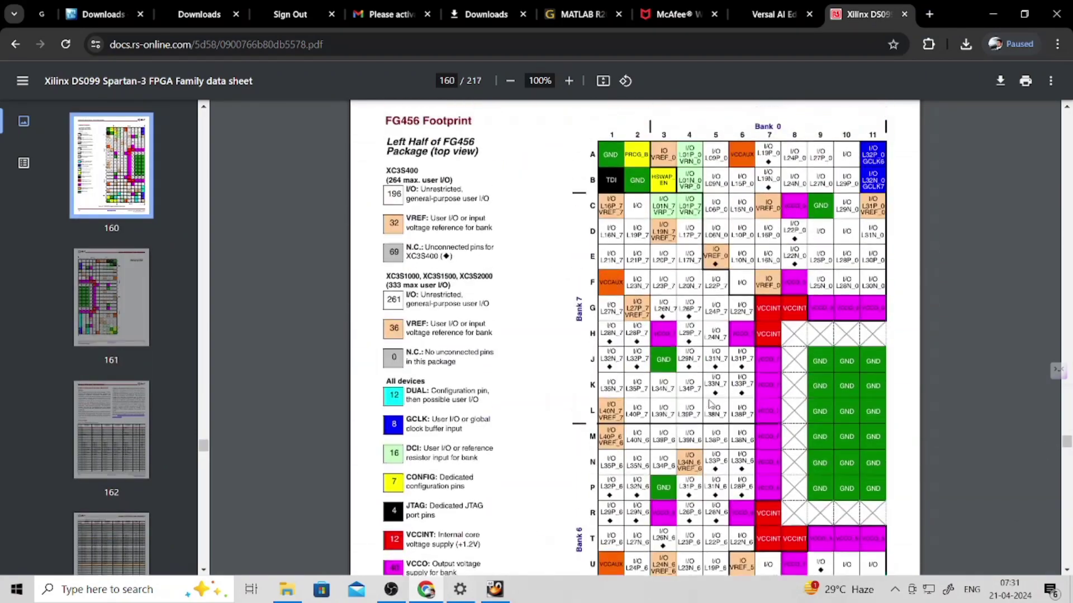
pyautogui.scroll(5, 710, 402)
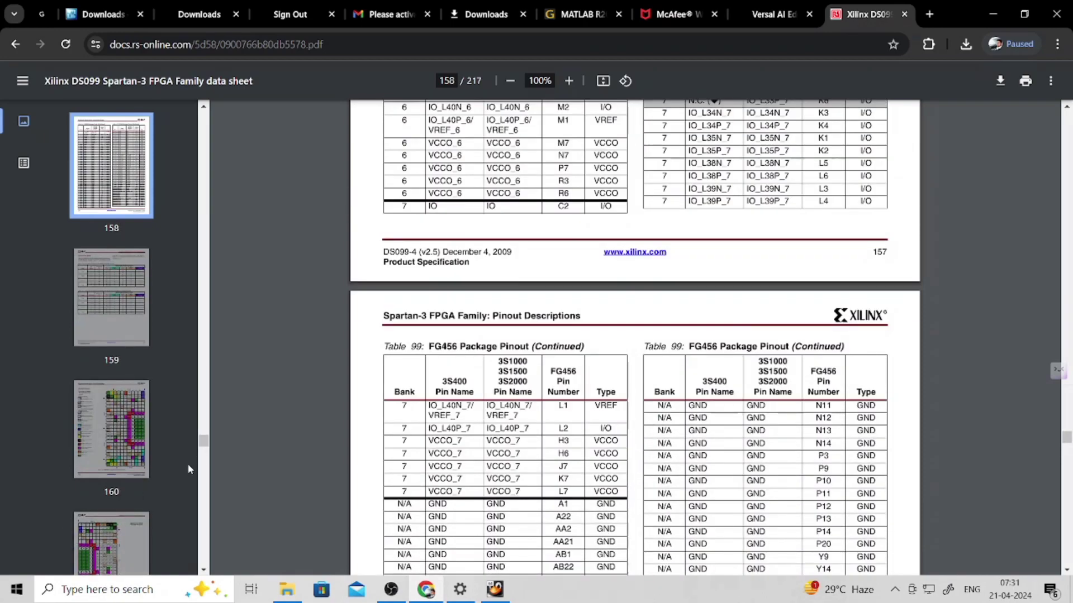
pyautogui.moveTo(204, 444); pyautogui.dragTo(211, 494)
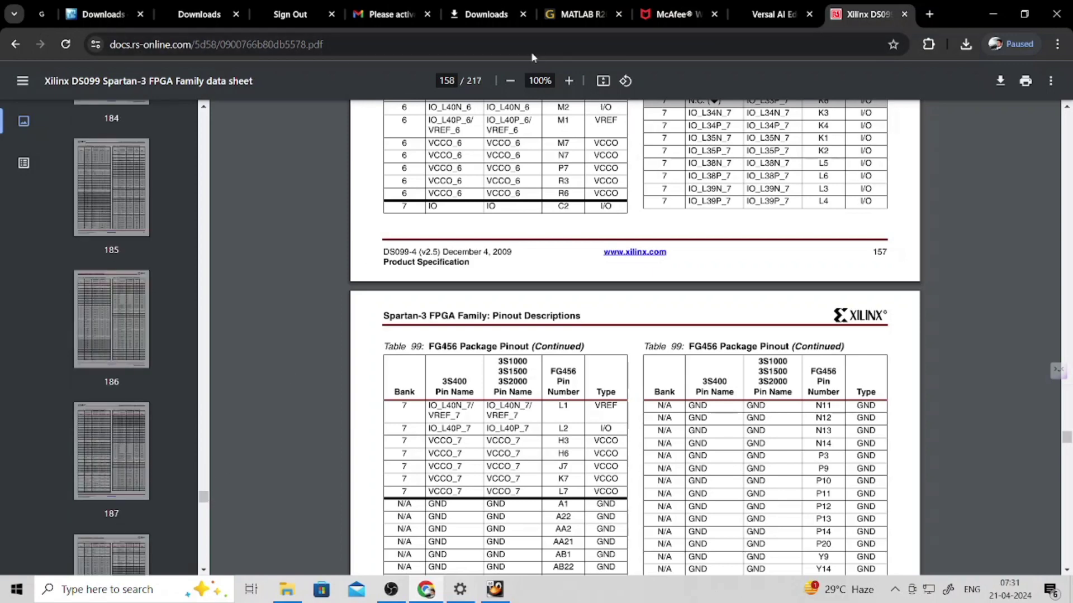
# - Back in the ISE wizard, keep ISim, change the preferred language from Verilog to VHDL, and continue
pyautogui.click(494, 590)
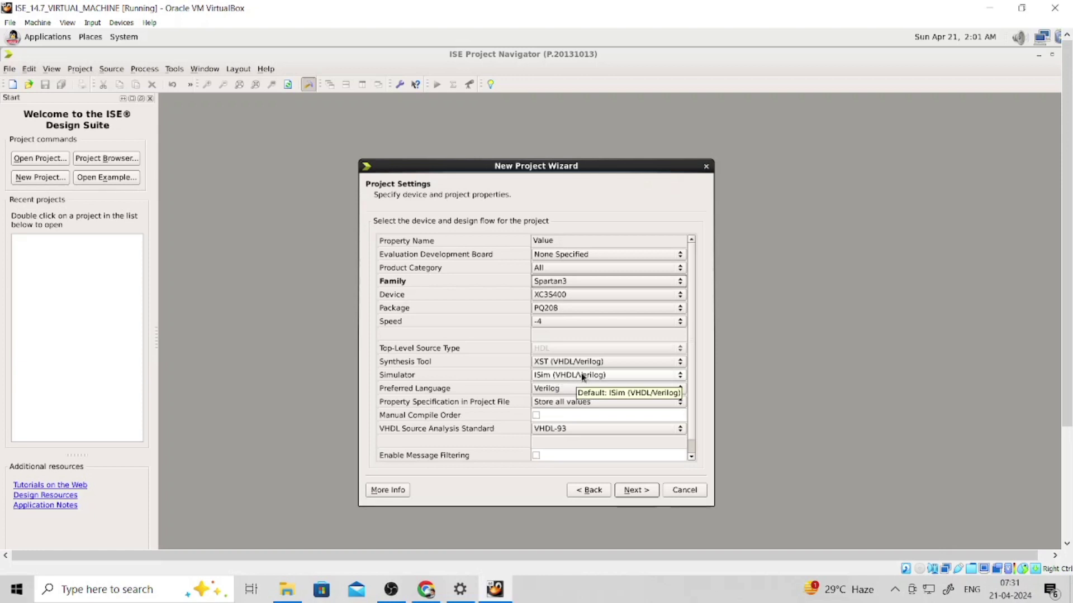
pyautogui.click(581, 374)
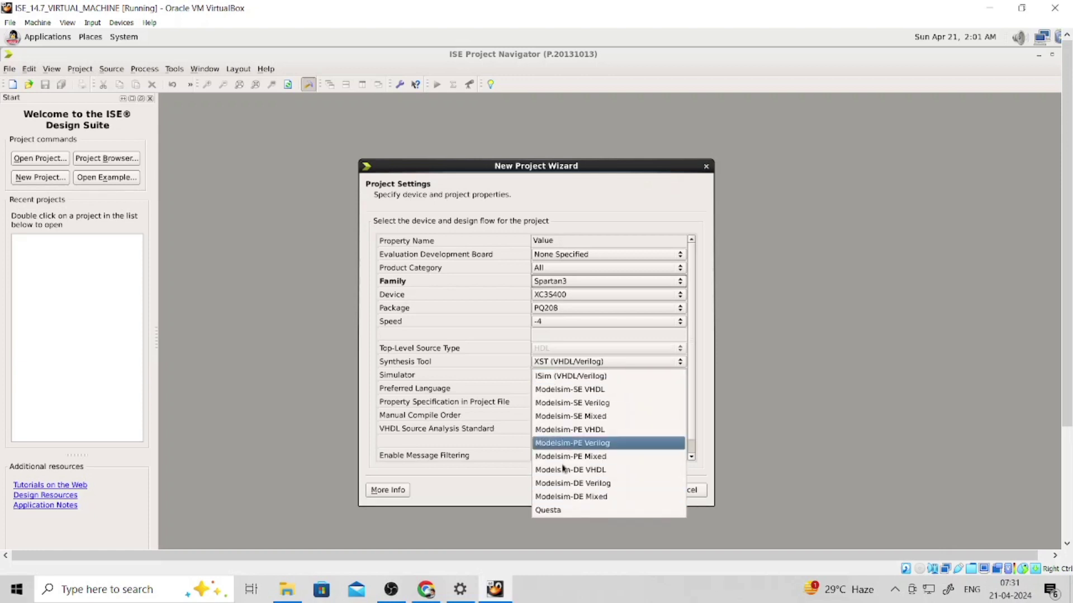
pyautogui.click(790, 383)
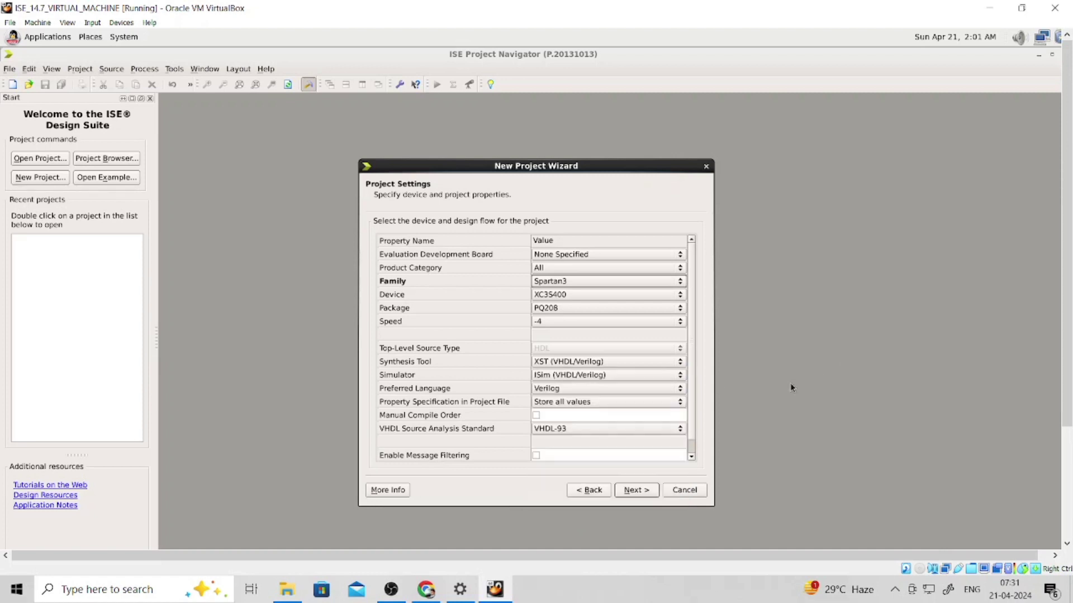
pyautogui.click(553, 389)
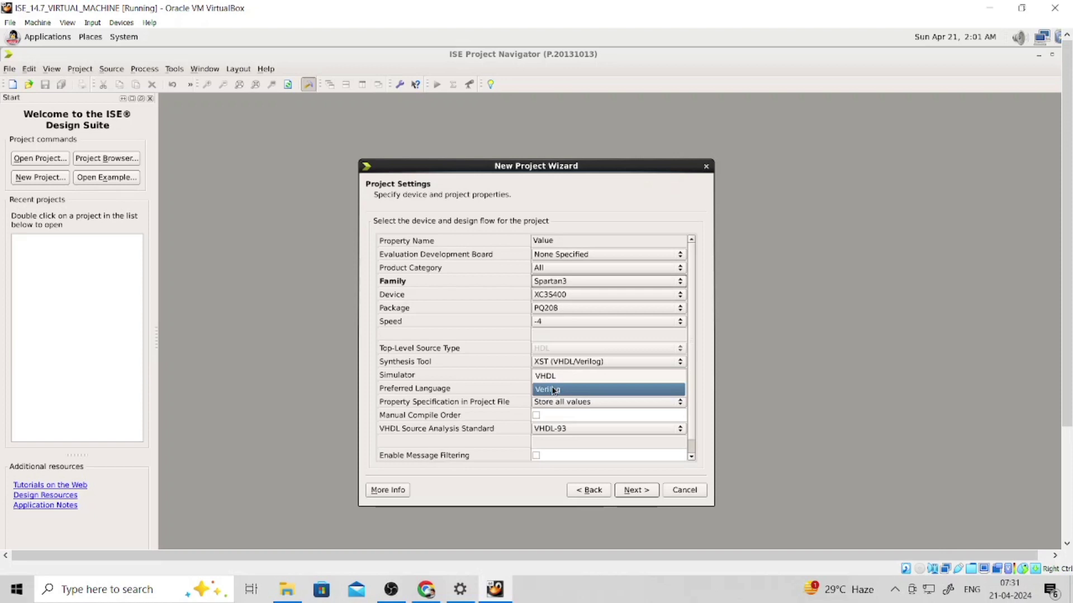
pyautogui.click(554, 390)
pyautogui.click(591, 387)
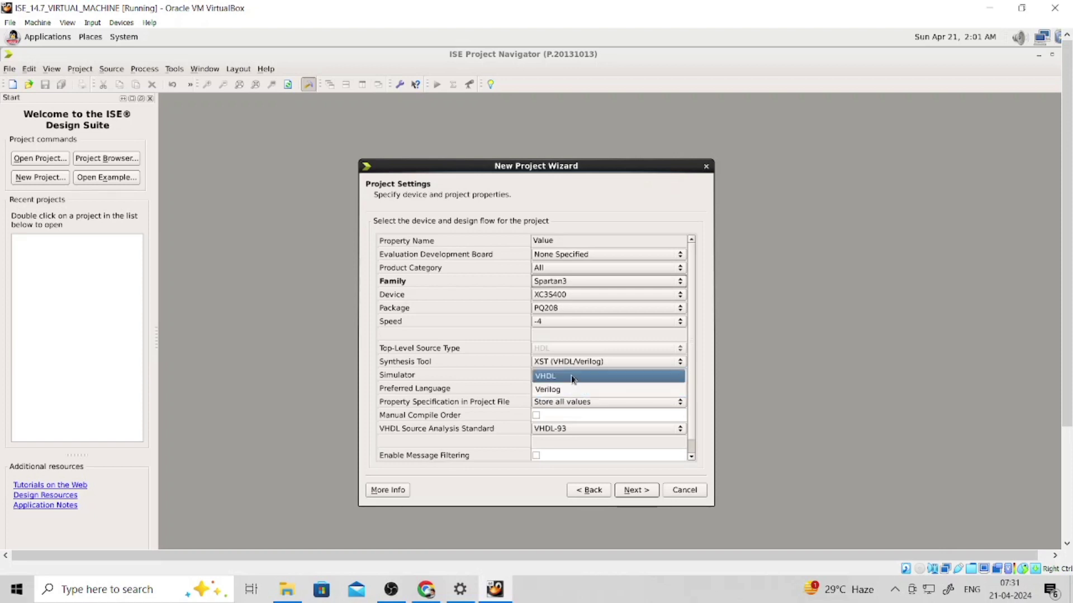
pyautogui.click(573, 378)
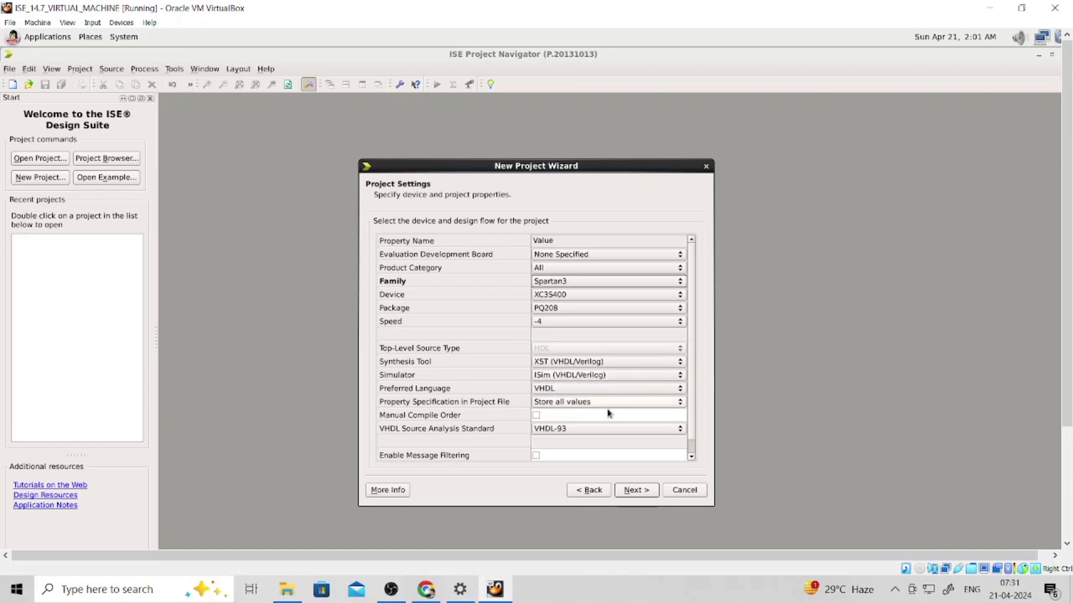
pyautogui.click(634, 490)
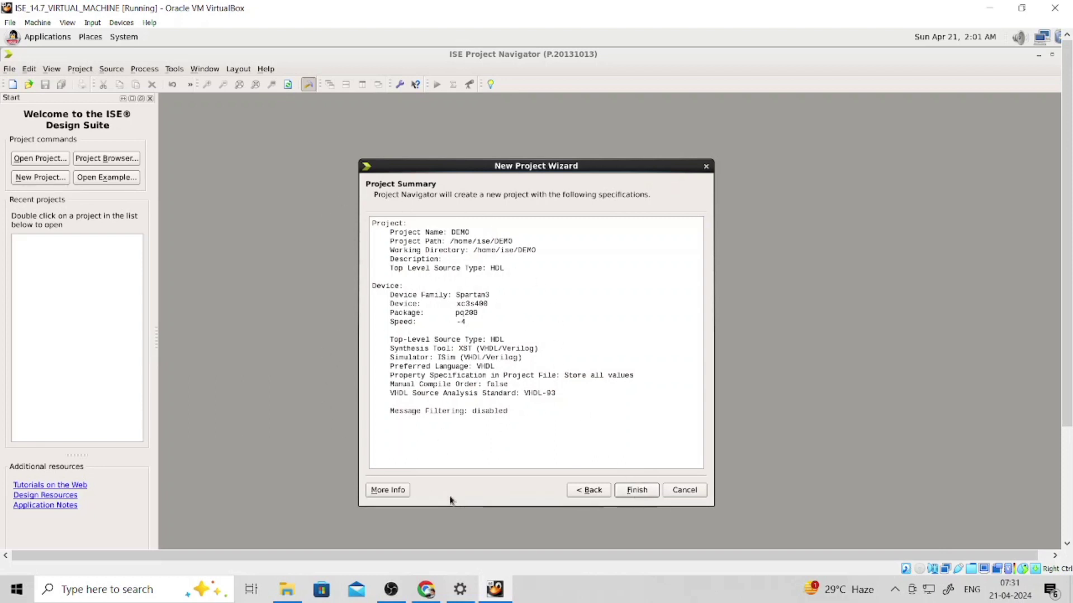
# - Finish the wizard to create DEMO and select the xc3s400-4pq208 device in the Hierarchy pane
pyautogui.click(637, 491)
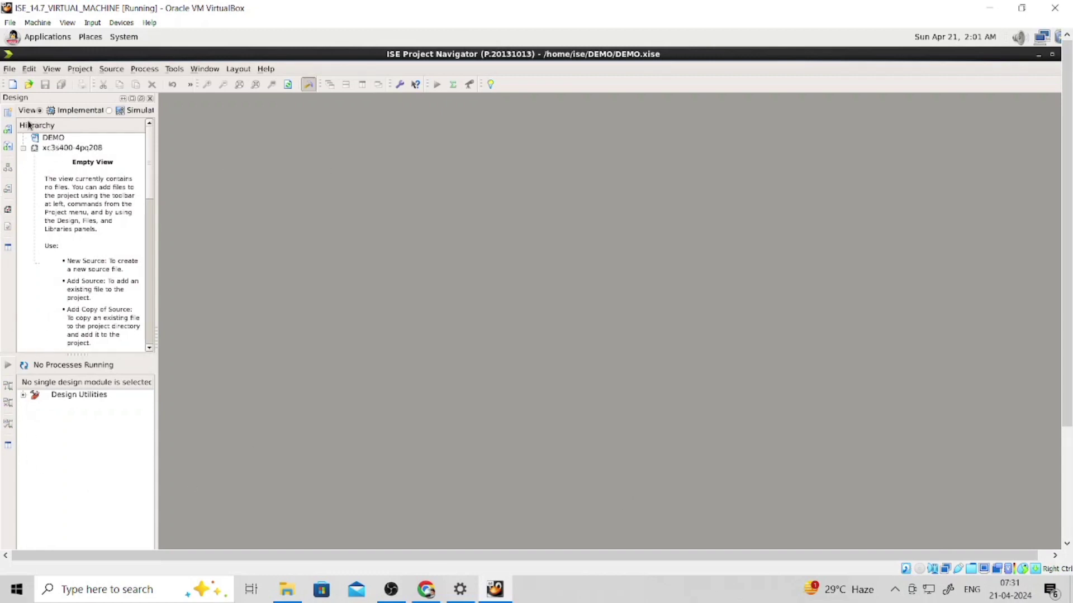
pyautogui.click(88, 148)
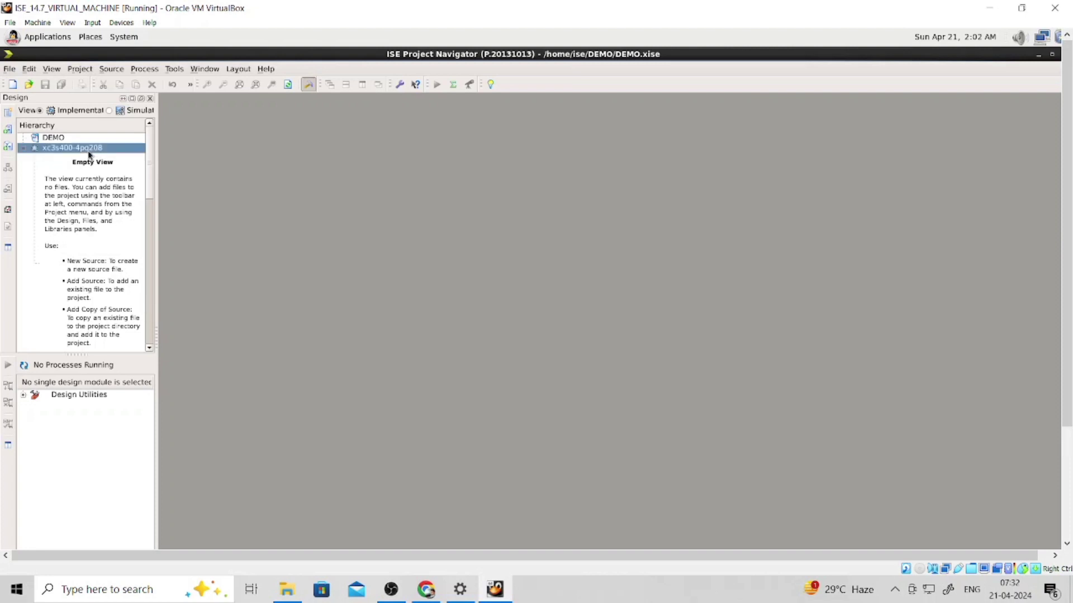
pyautogui.scroll(-1, 83, 162)
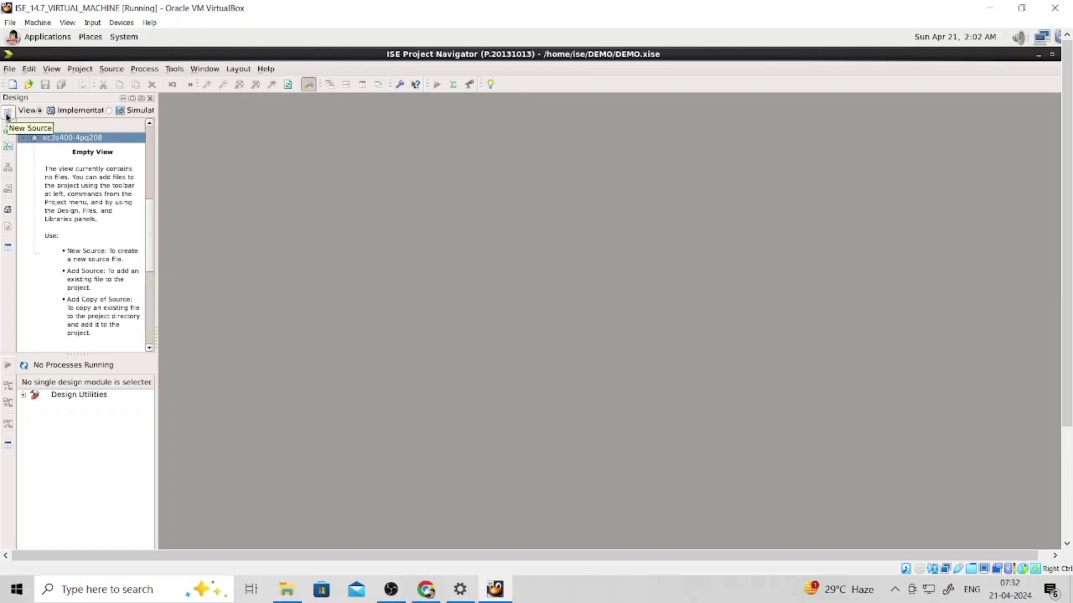
# - Add a VHDL Module source named LOGIC, skipping port definitions, and finish the wizard
pyautogui.click(8, 115)
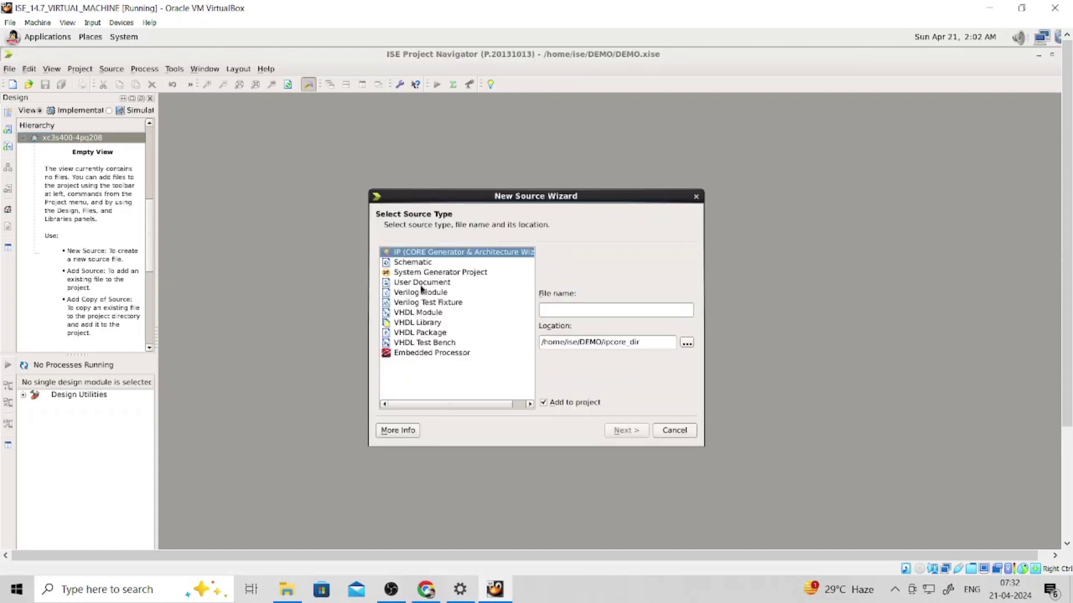
pyautogui.click(408, 316)
pyautogui.click(601, 312)
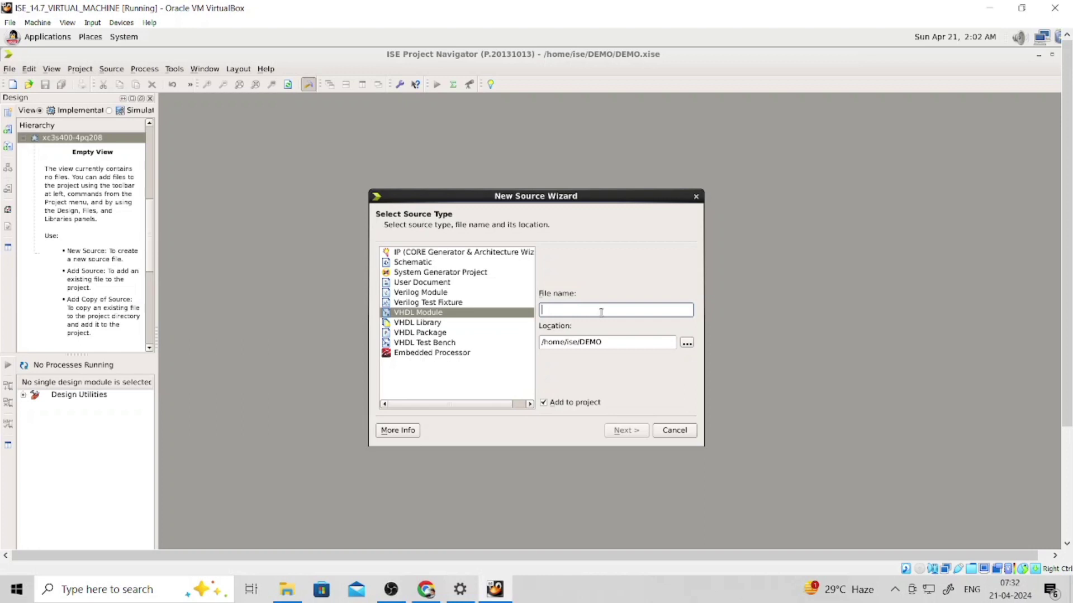
pyautogui.write('LOGIC')
pyautogui.click(627, 431)
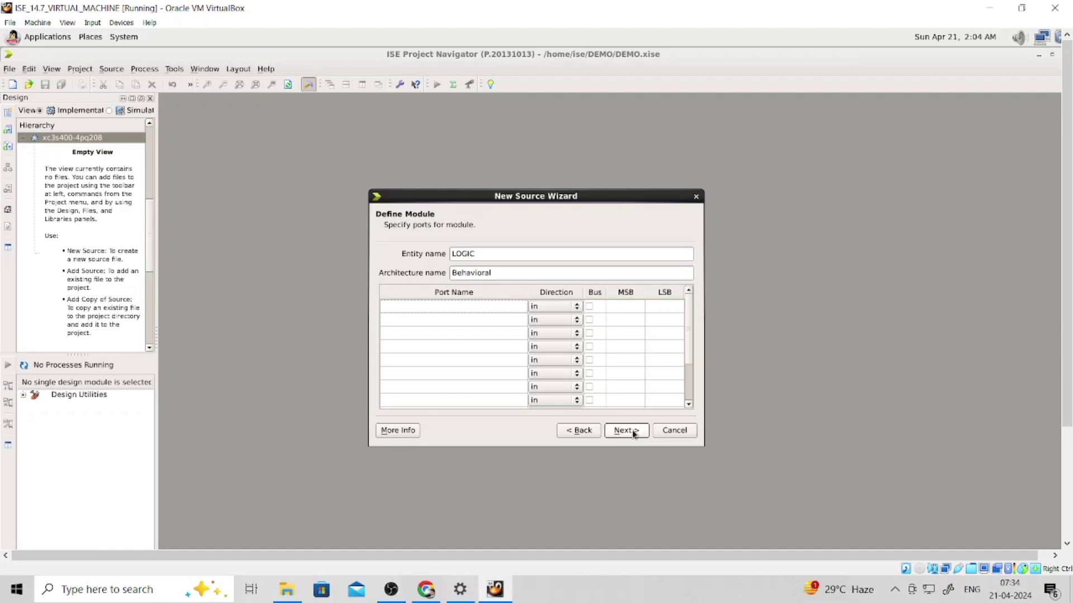
pyautogui.click(634, 434)
pyautogui.click(631, 435)
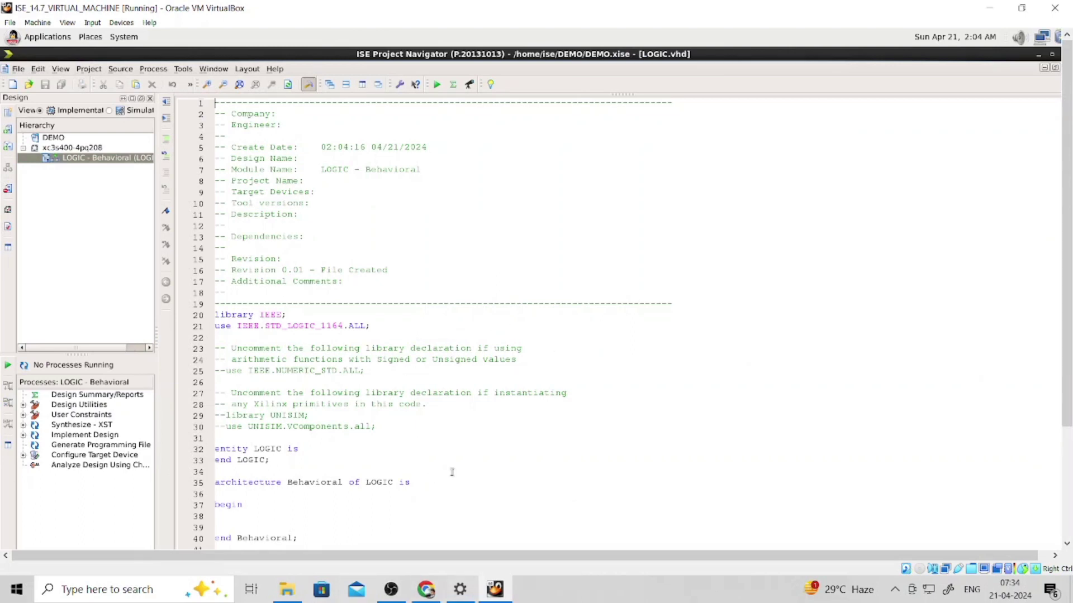
# - Place the cursor on empty line 39 of LOGIC.vhd, then bring the OBS window forward
pyautogui.scroll(-1, 401, 347)
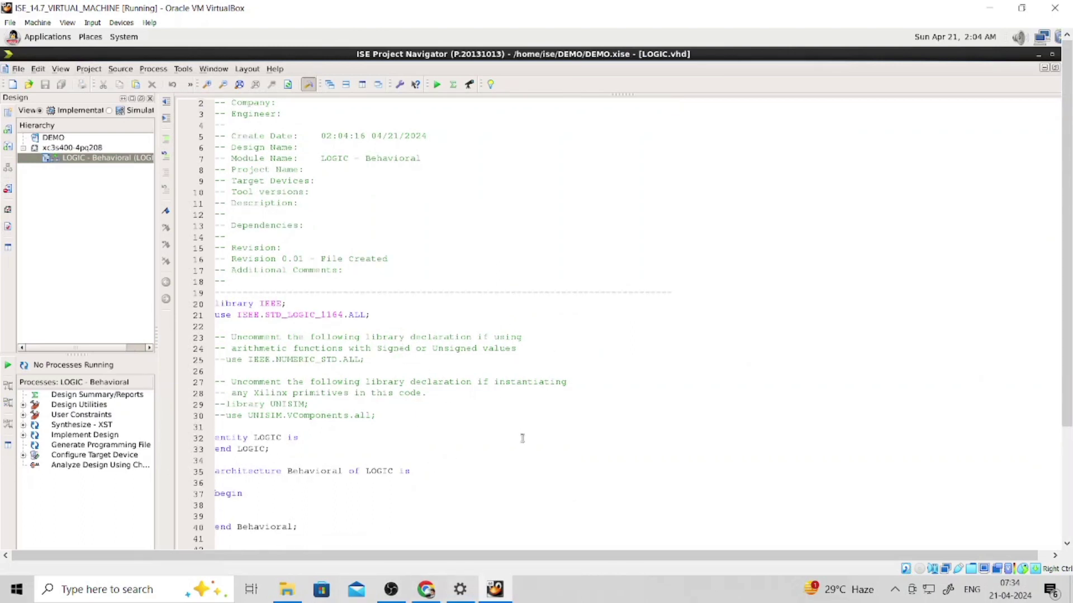
pyautogui.click(424, 513)
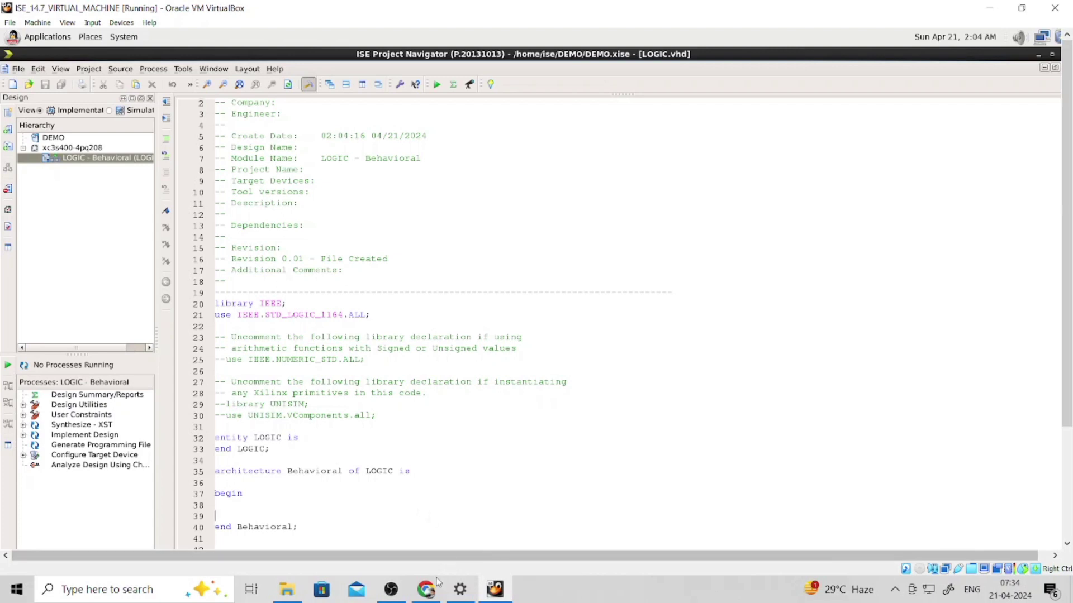
pyautogui.moveTo(392, 591)
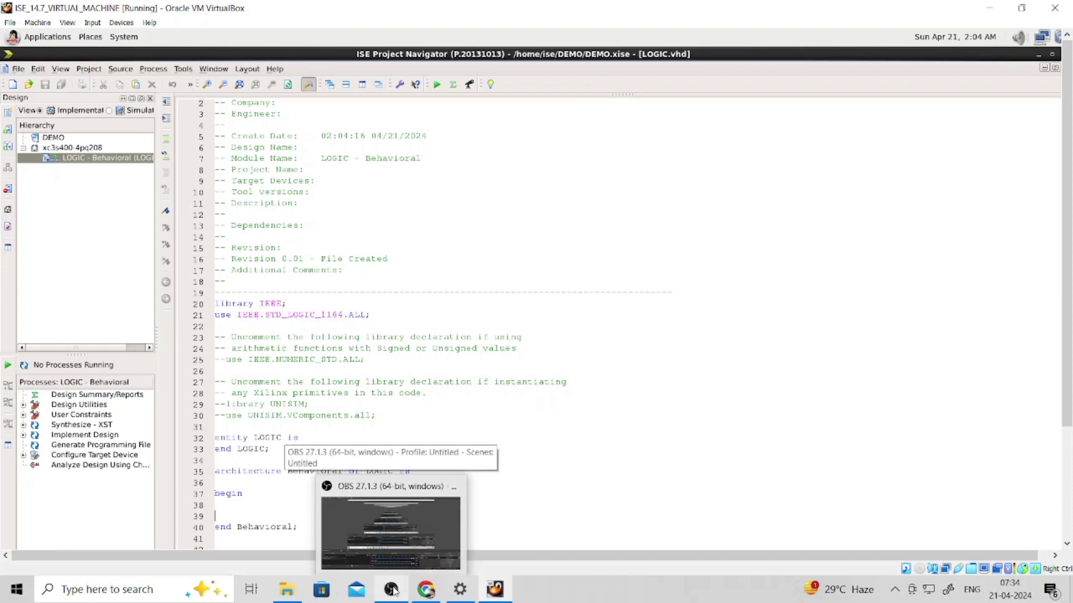
pyautogui.click(393, 591)
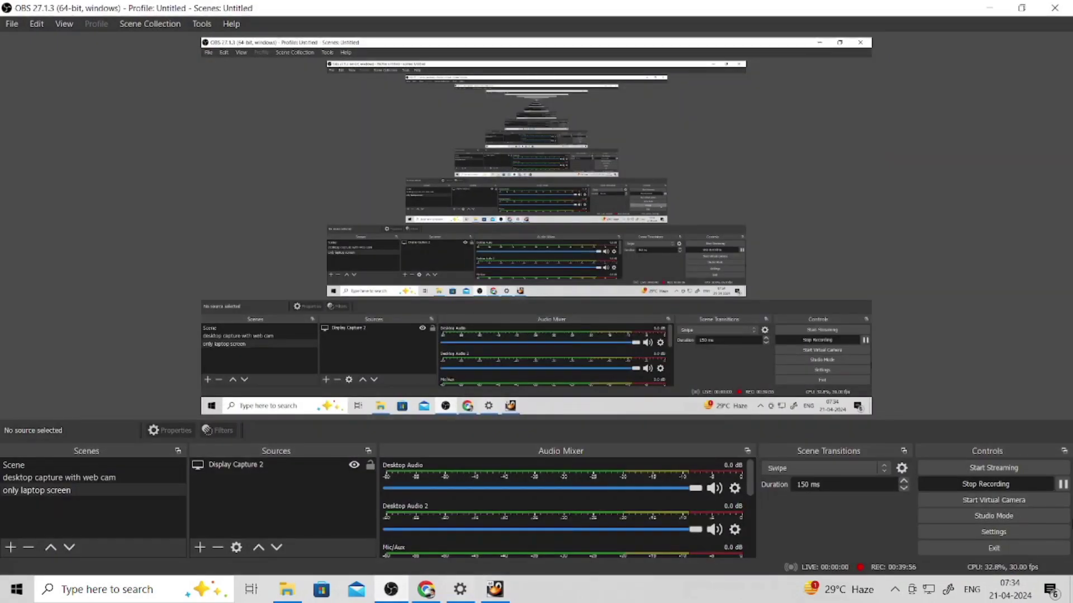